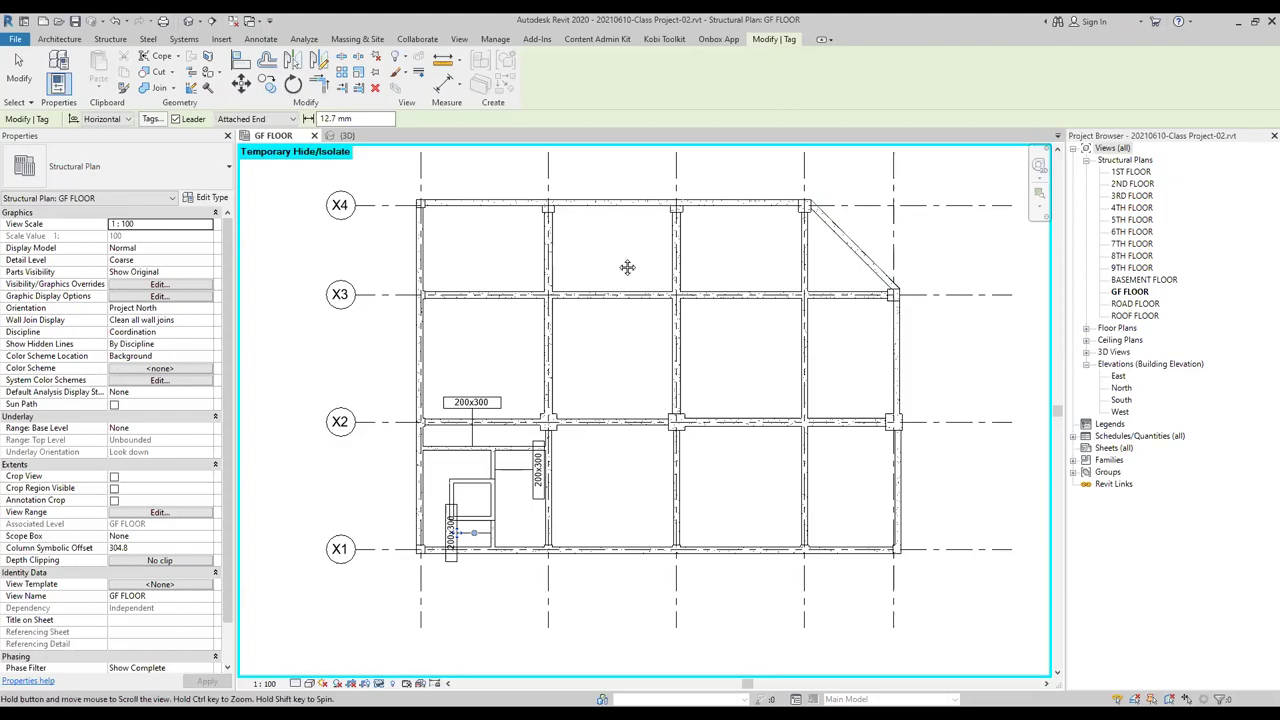
# - Nudge the GF FLOOR plan slightly left and exit tag editing with Esc
pyautogui.moveTo(626, 266); pyautogui.dragTo(603, 263, button='middle')
pyautogui.click(113, 42)
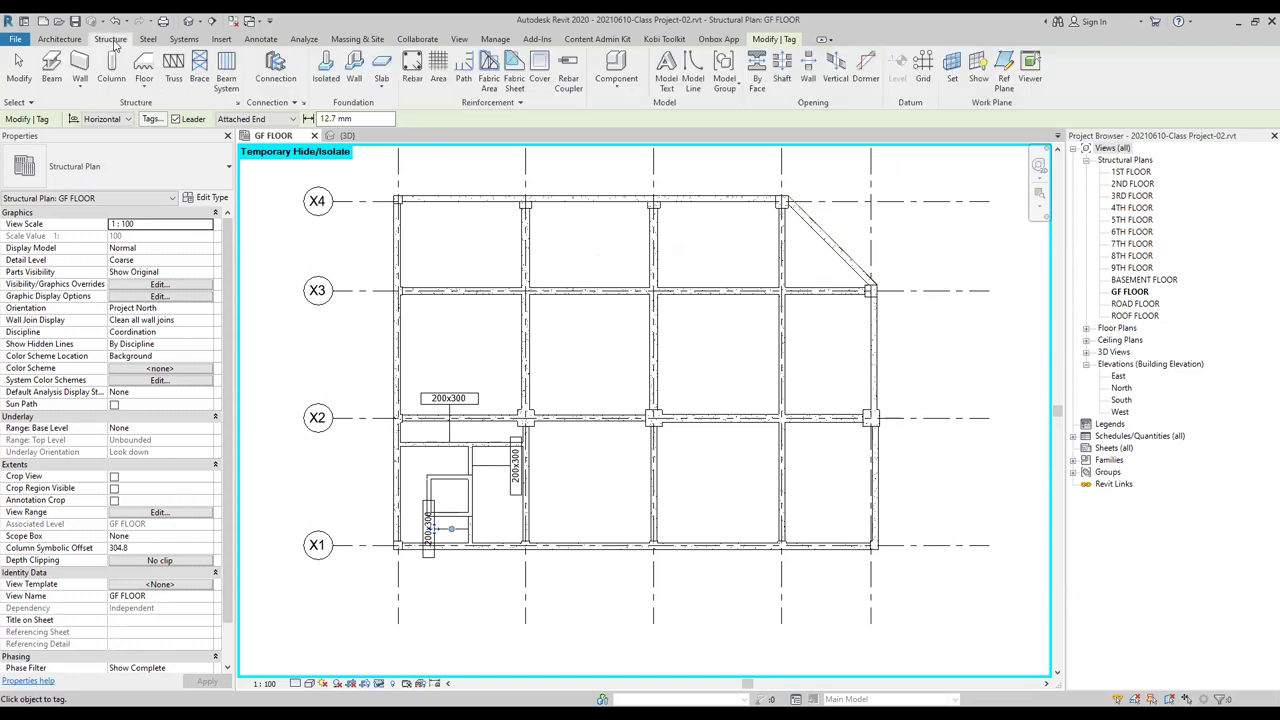
pyautogui.press('Escape')
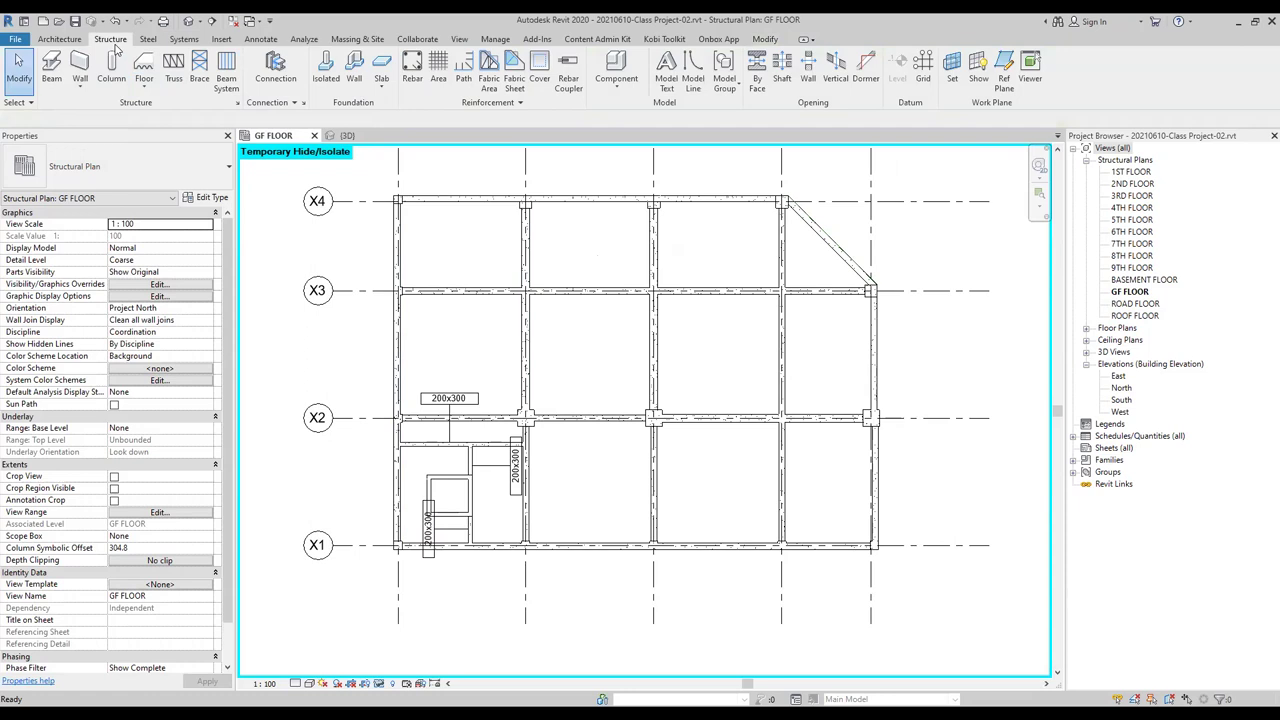
# - Open the Structure tab's Floor dropdown to show the structural floor options
pyautogui.click(84, 44)
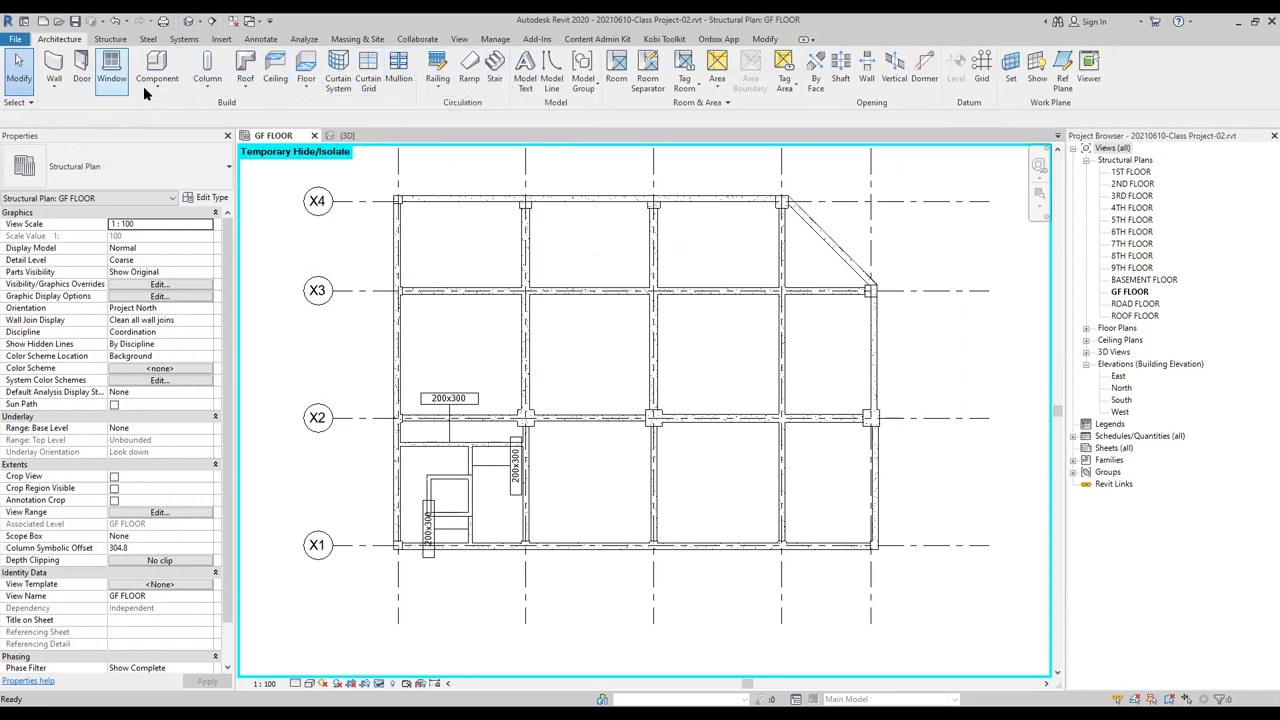
pyautogui.click(310, 86)
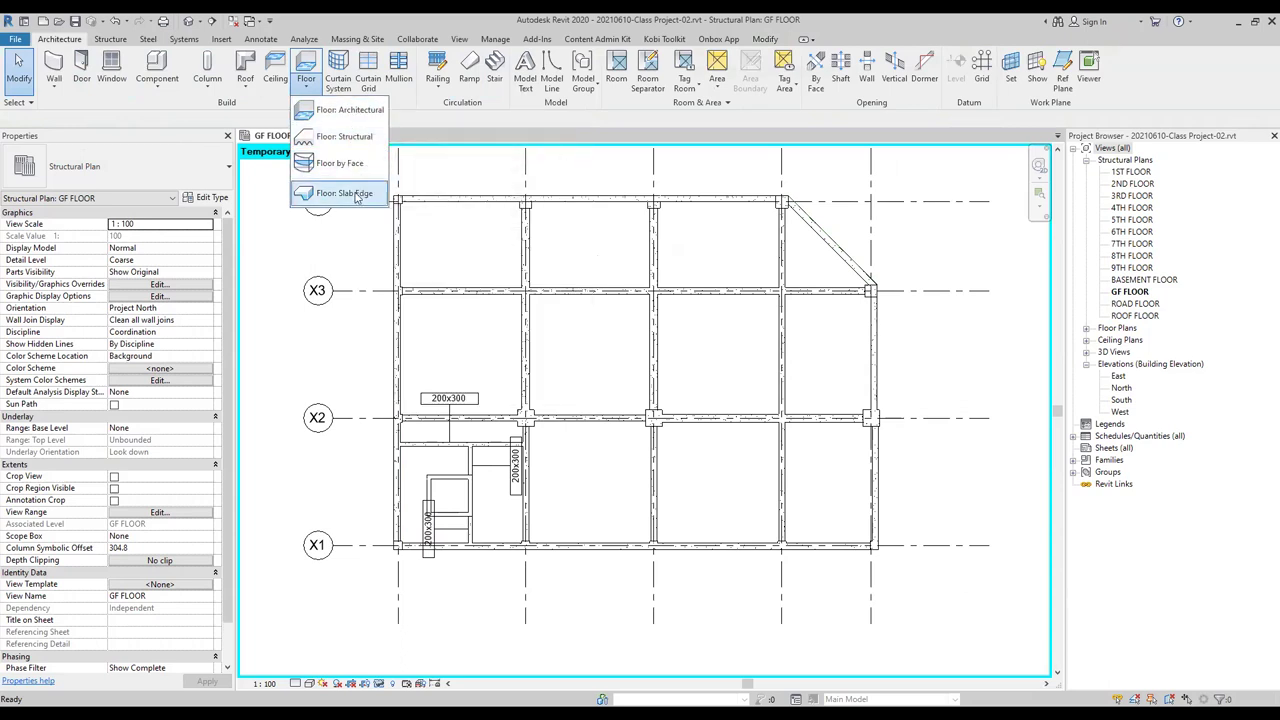
pyautogui.click(122, 40)
pyautogui.click(145, 88)
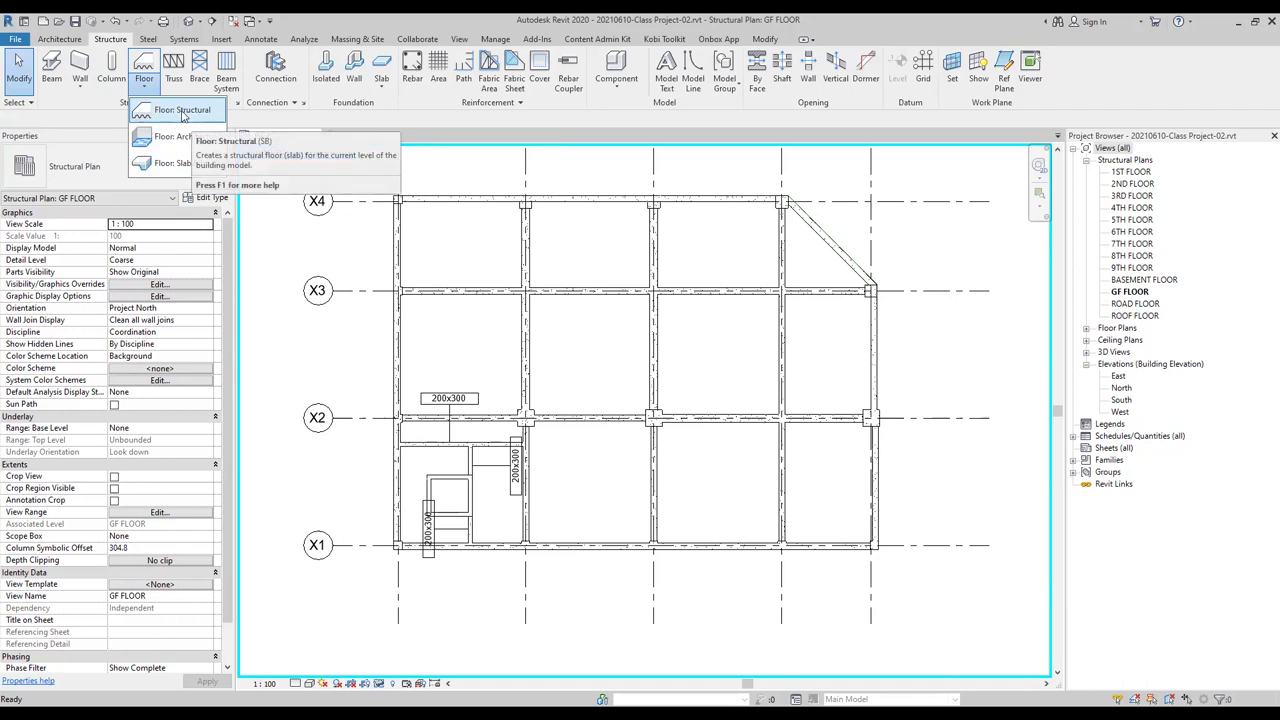
# - Start a structural floor, select the Generic 150mm type, and open its Type Properties
pyautogui.click(182, 112)
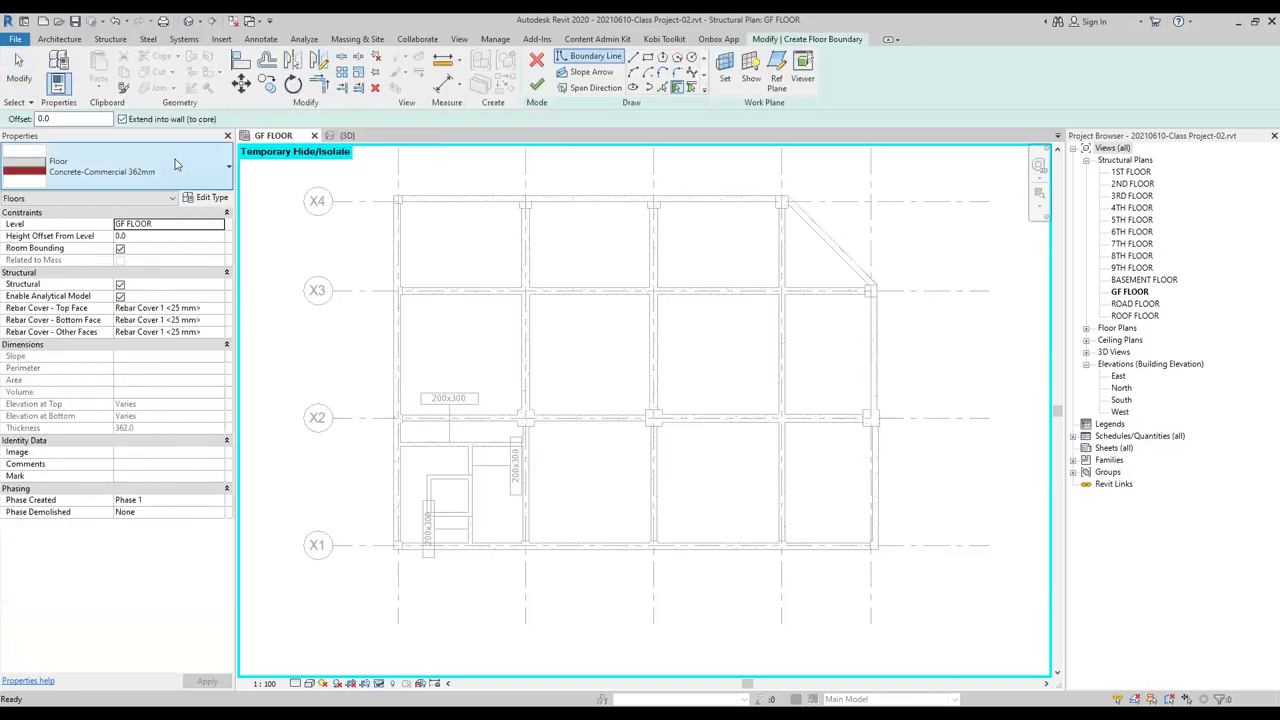
pyautogui.click(139, 174)
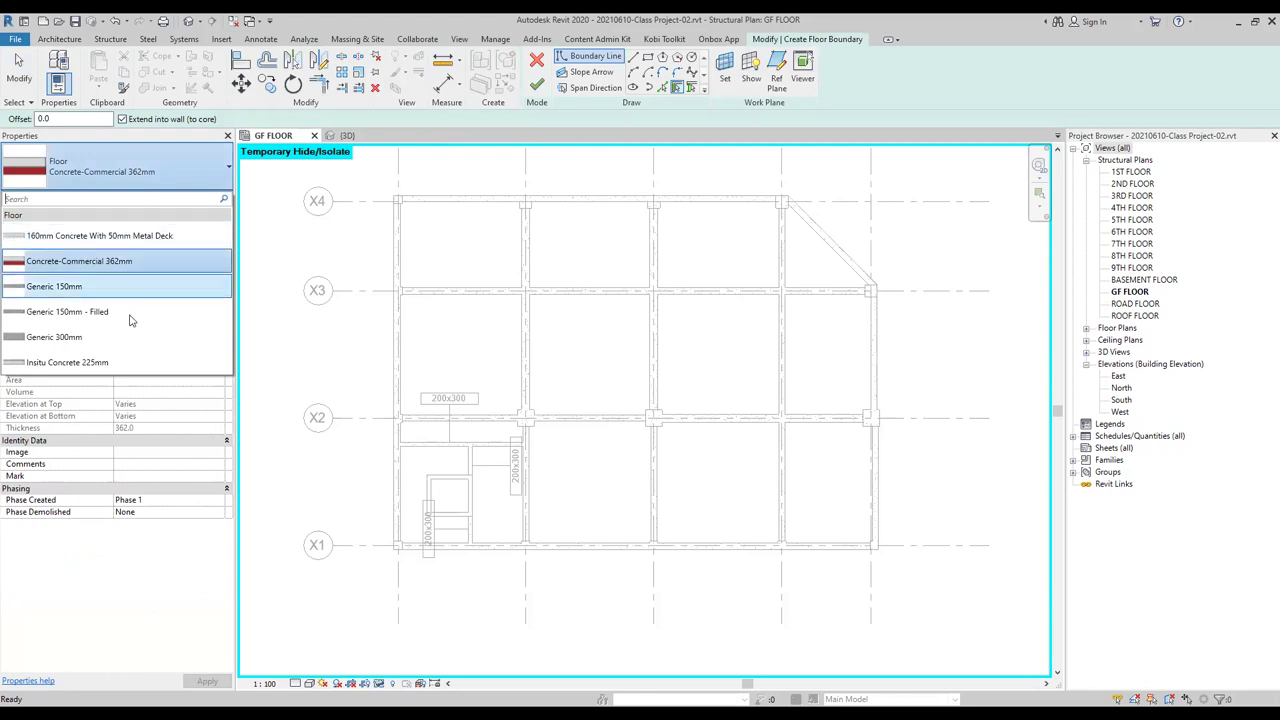
pyautogui.click(84, 290)
pyautogui.click(206, 198)
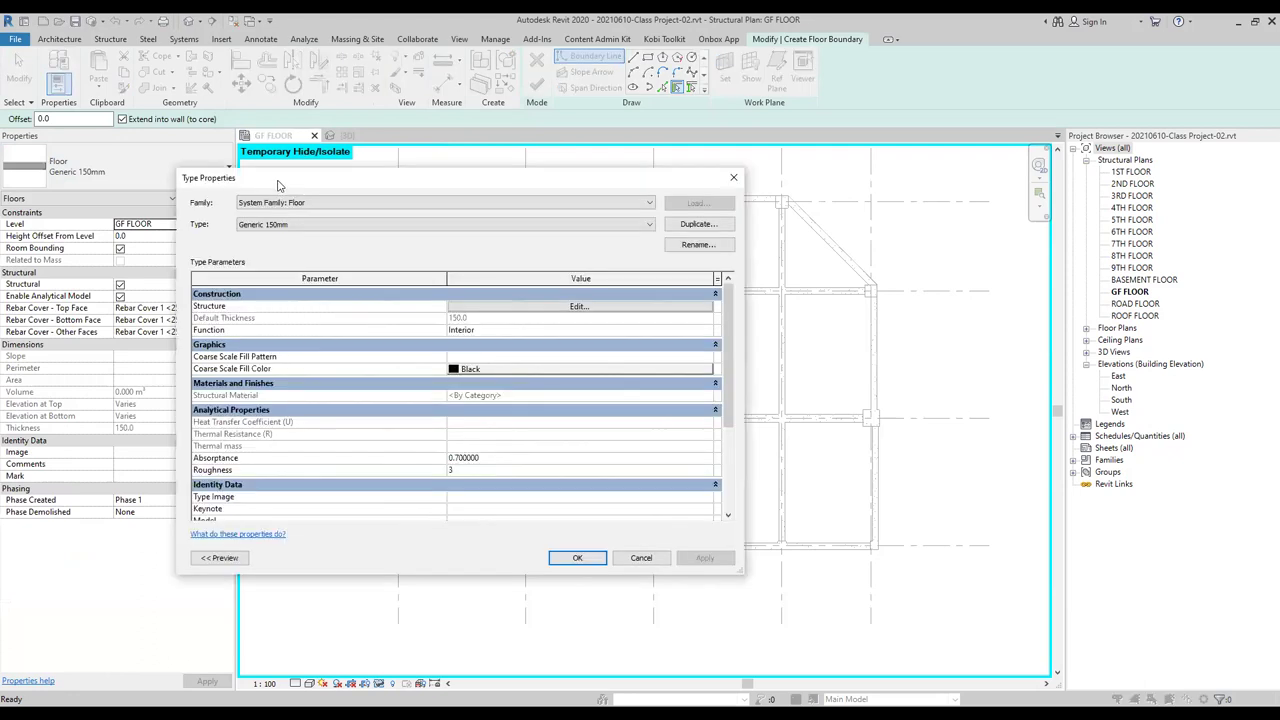
pyautogui.moveTo(279, 185); pyautogui.dragTo(372, 188)
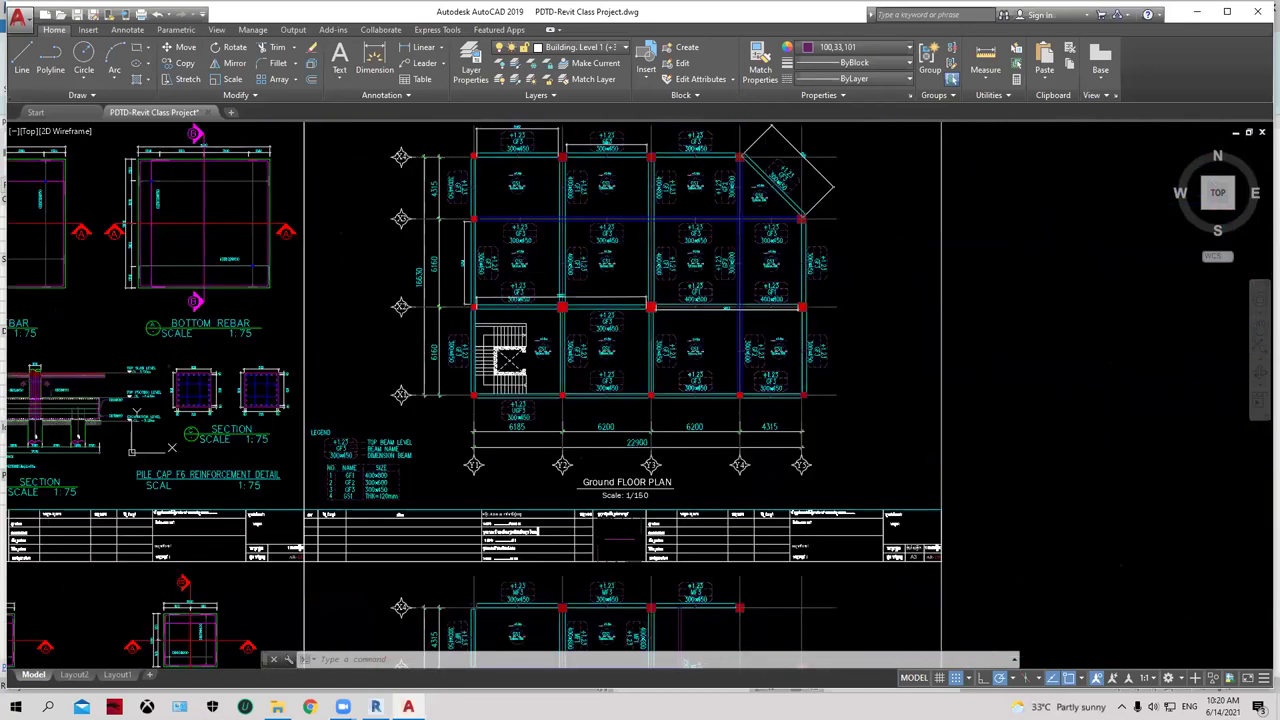
pyautogui.scroll(4, 594, 361)
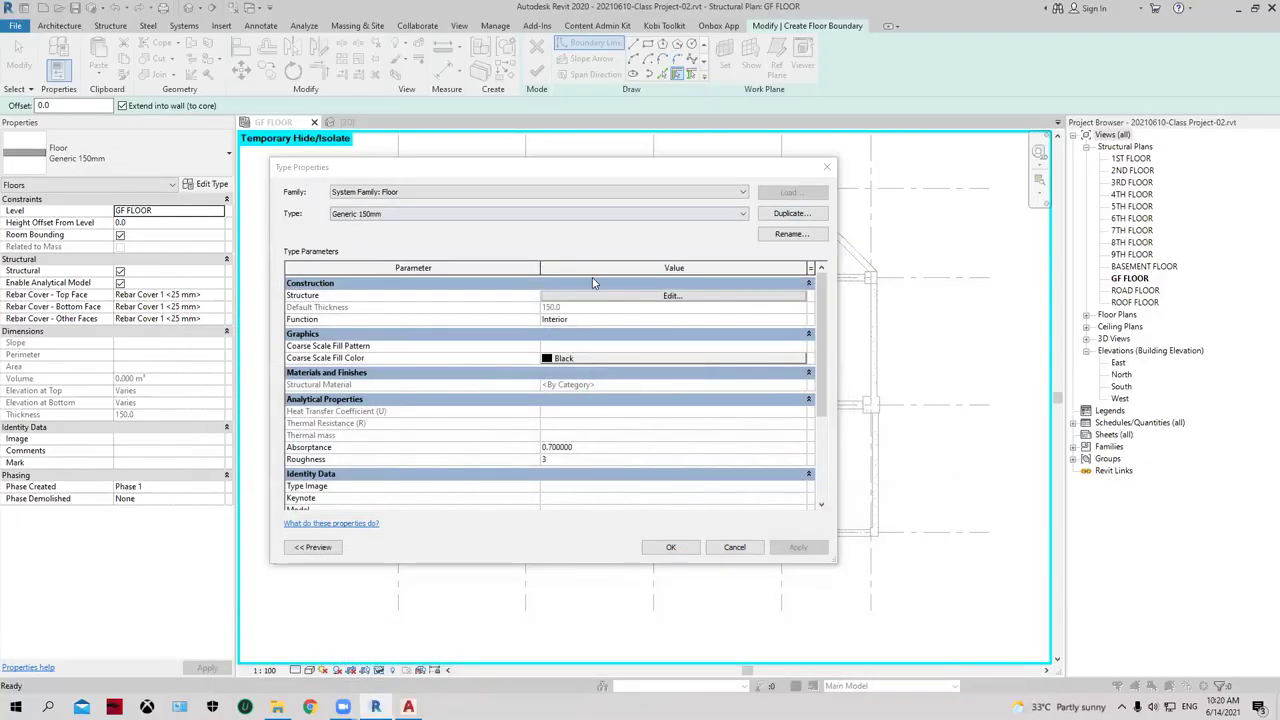
# - Duplicate the type as '120', give its Structure layer 120 mm thickness, and apply it
pyautogui.write('120')
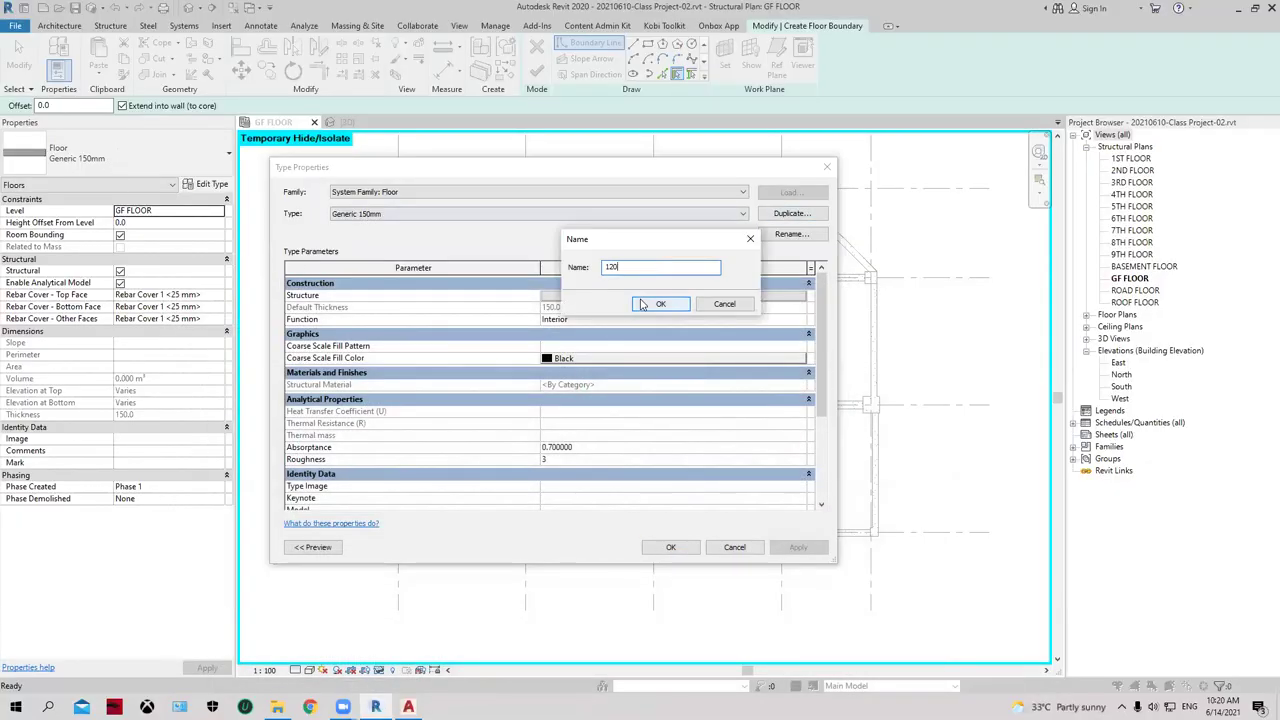
pyautogui.click(643, 304)
pyautogui.click(606, 298)
pyautogui.click(560, 294)
pyautogui.write('120')
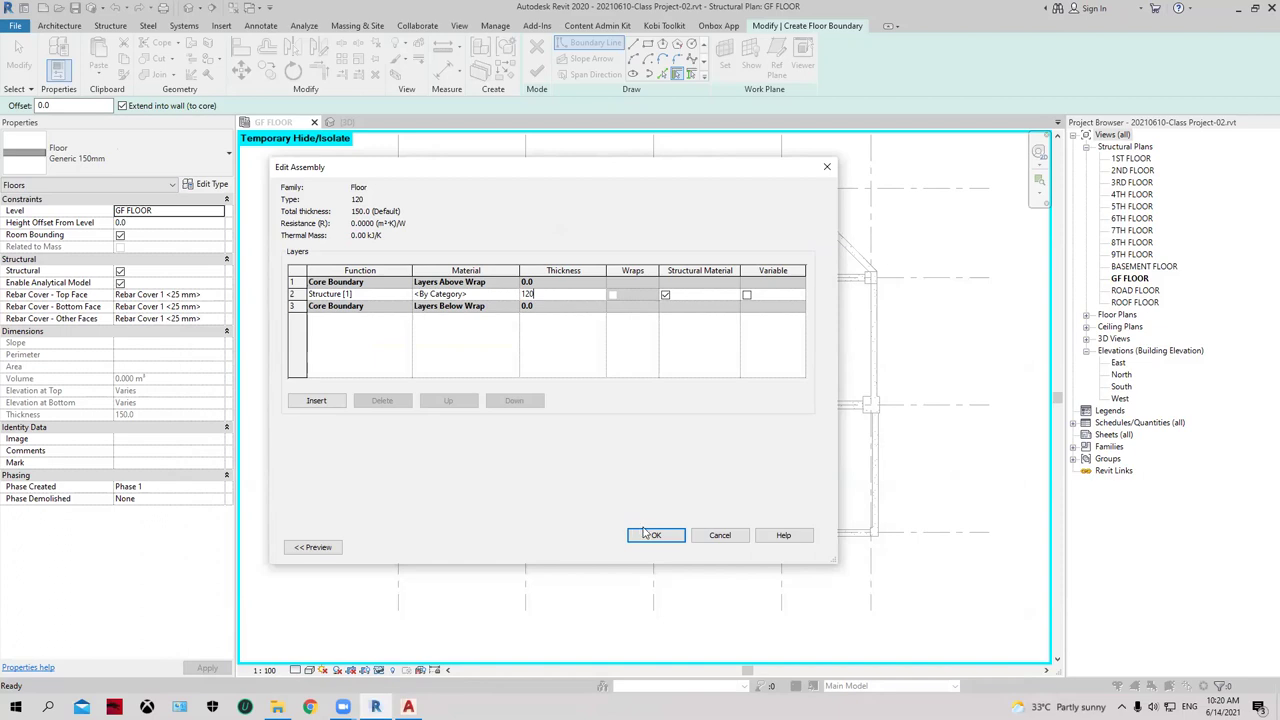
pyautogui.click(644, 534)
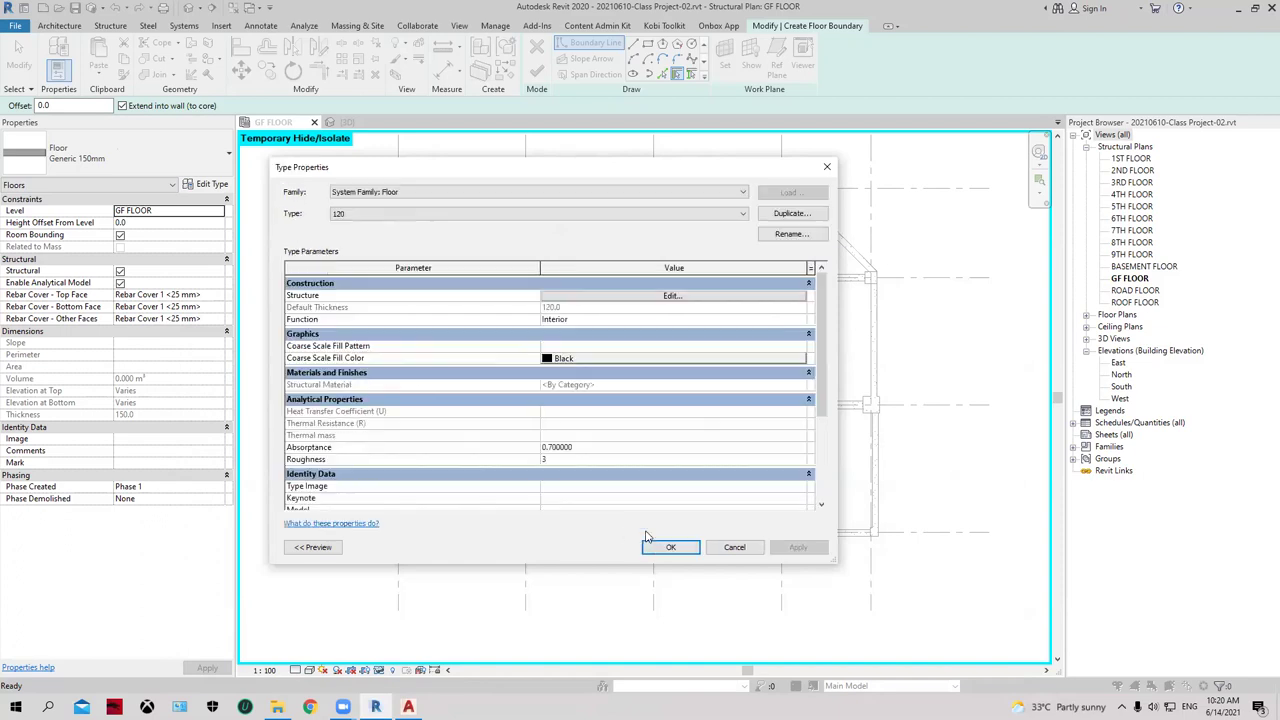
pyautogui.click(670, 547)
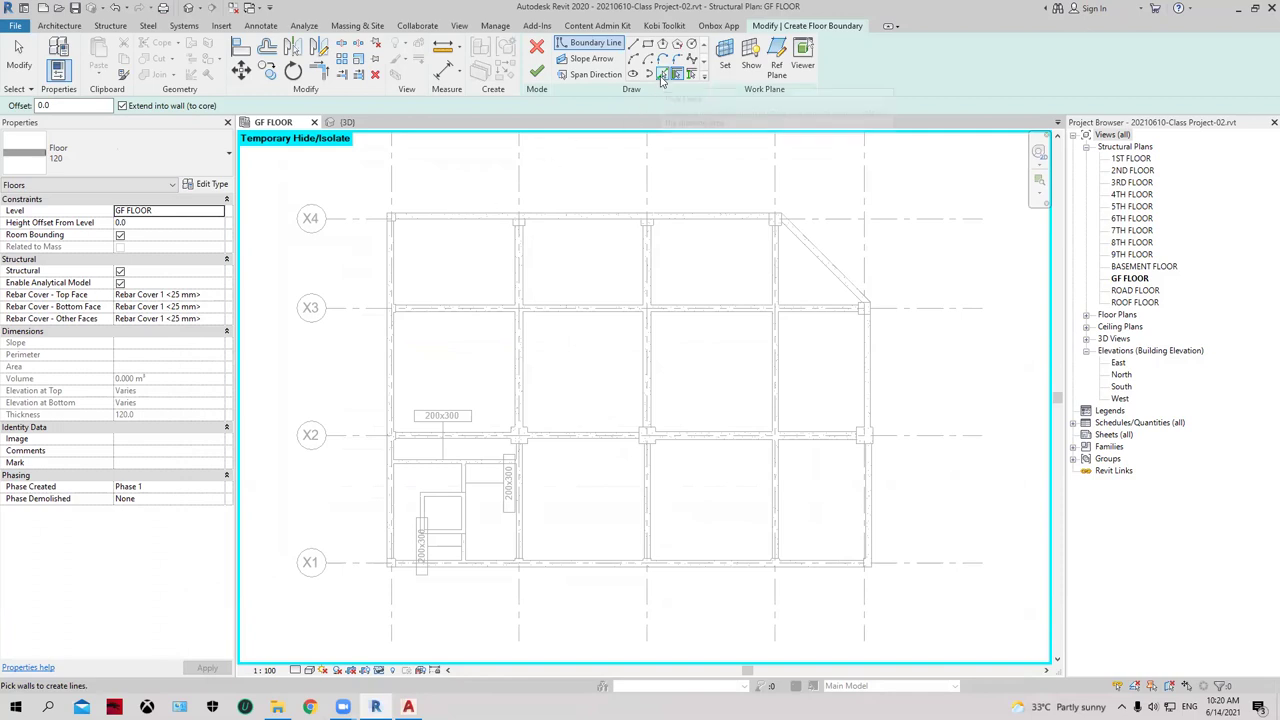
pyautogui.moveTo(661, 75)
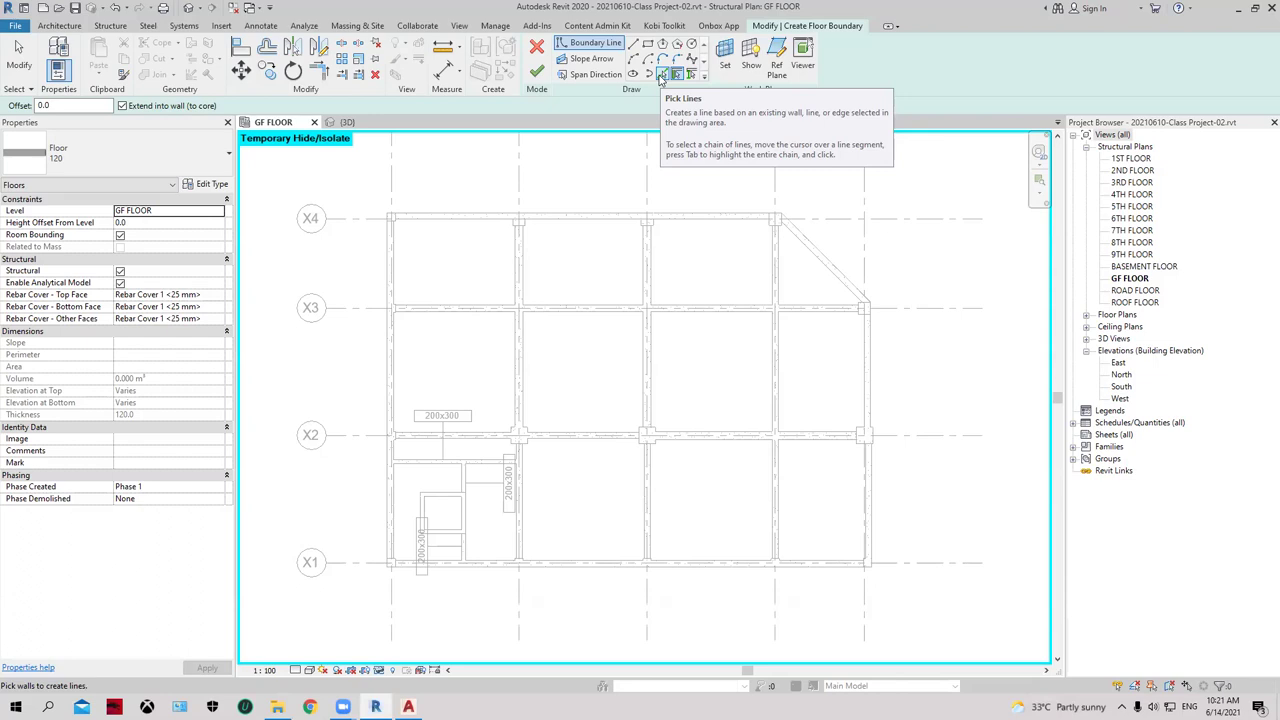
# - With Pick Lines, trace the top beam edge along grid X4 as a boundary line
pyautogui.click(660, 76)
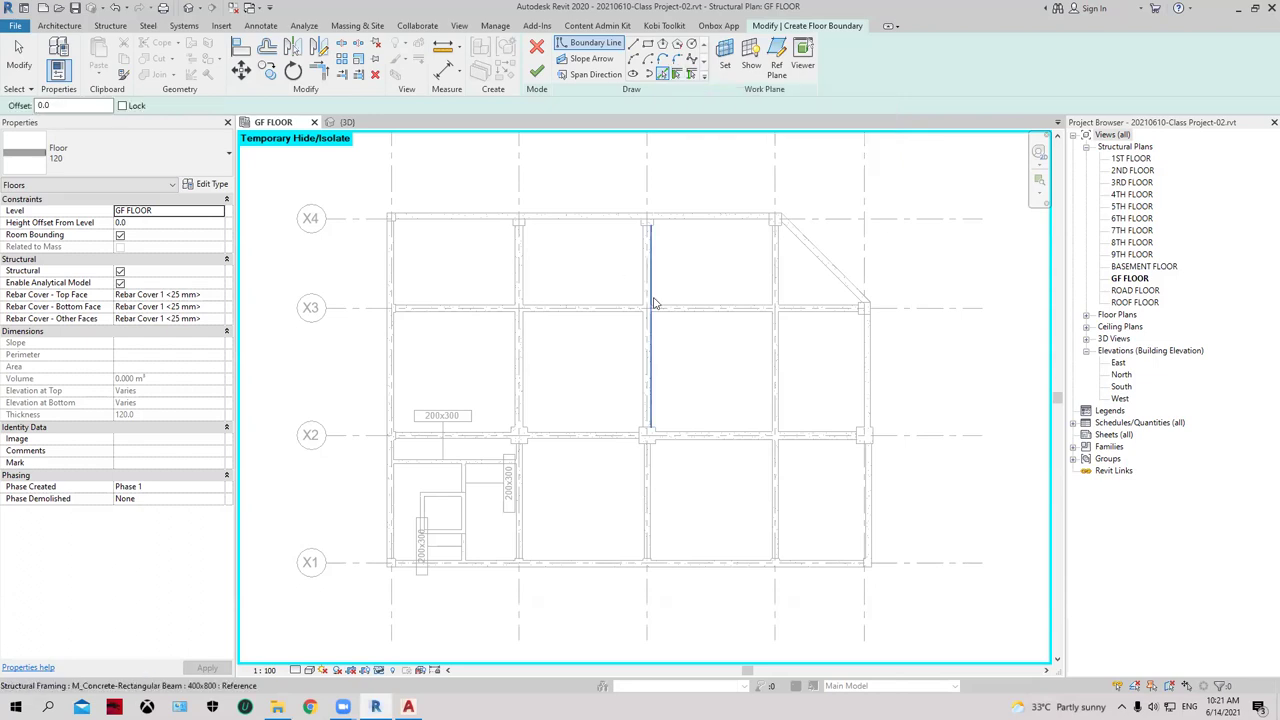
pyautogui.click(504, 218)
pyautogui.scroll(1, 504, 212)
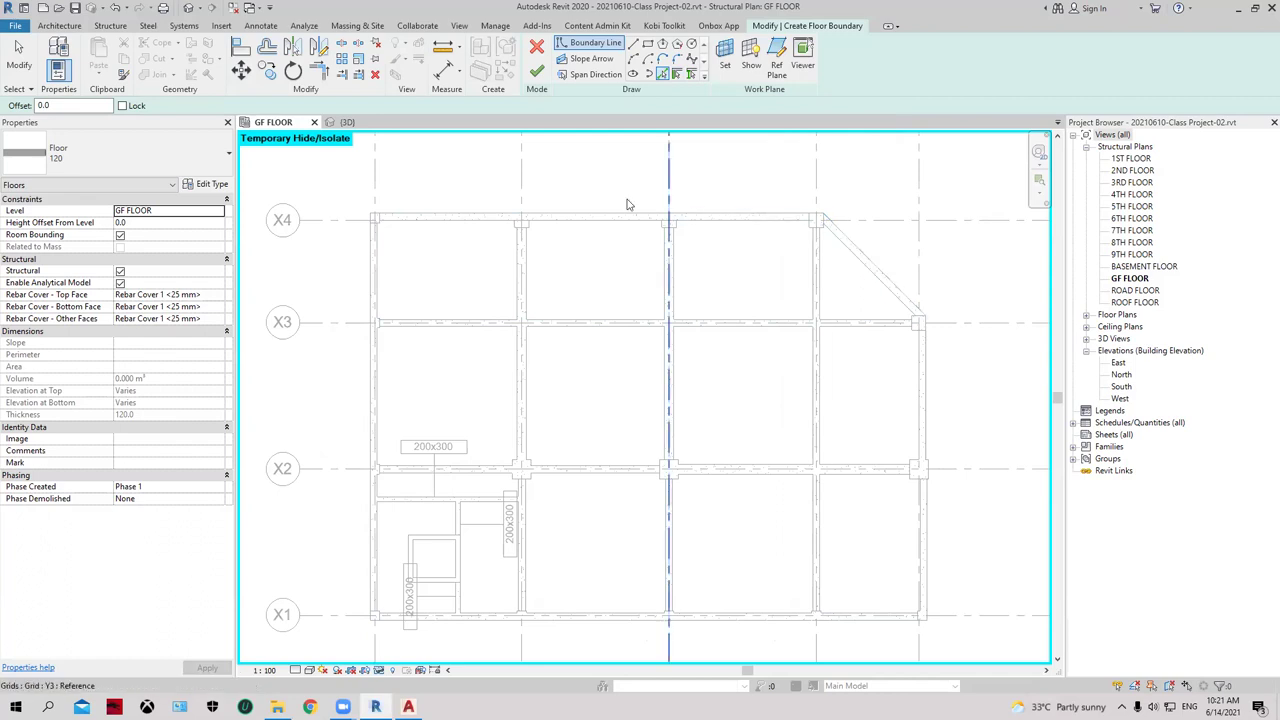
pyautogui.scroll(2, 308, 216)
pyautogui.click(551, 214)
# - Add a boundary line along the left beam edge between grids X3 and X2
pyautogui.scroll(-1, 557, 274)
pyautogui.scroll(-1, 553, 274)
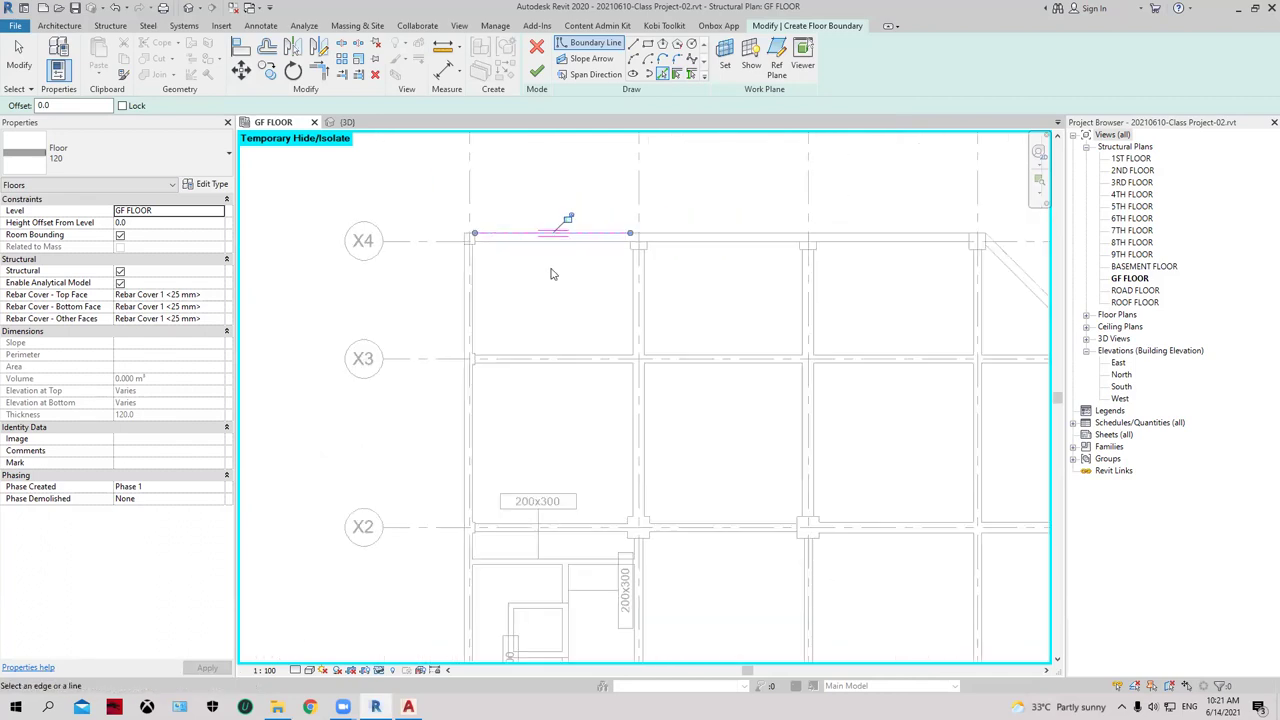
pyautogui.scroll(-1, 550, 274)
pyautogui.scroll(1, 600, 255)
pyautogui.scroll(2, 625, 246)
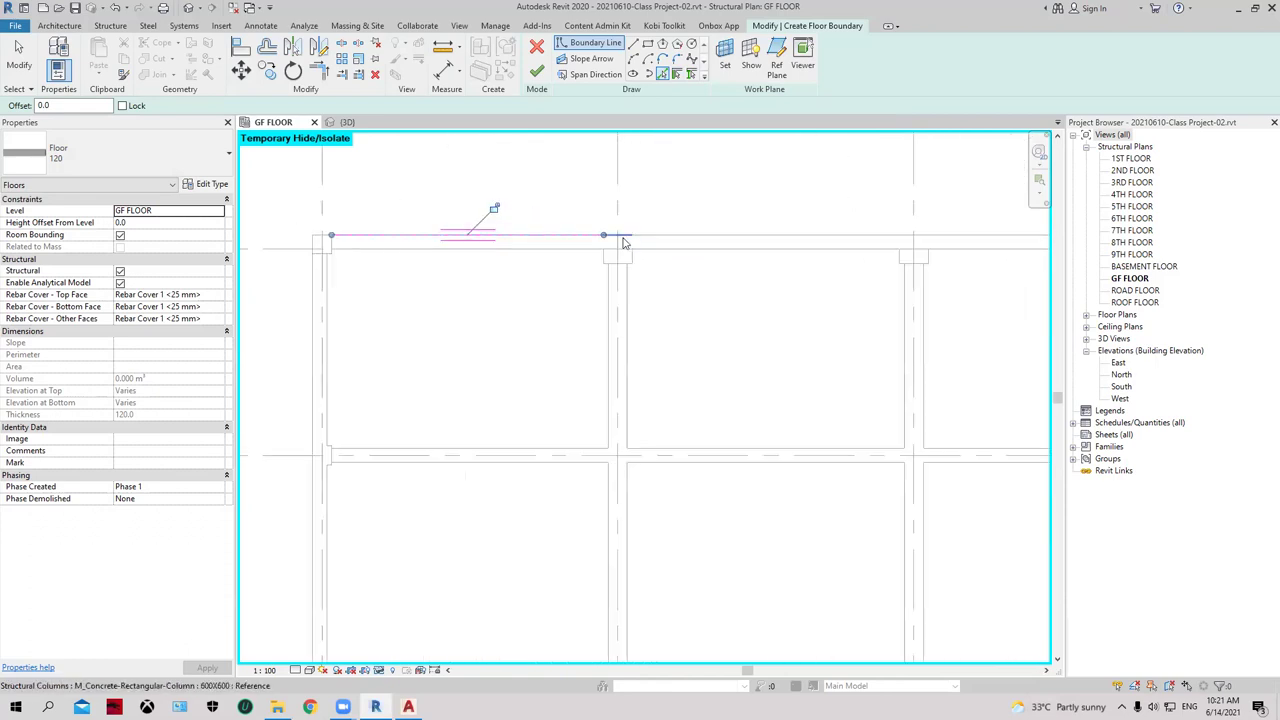
pyautogui.scroll(-2, 715, 240)
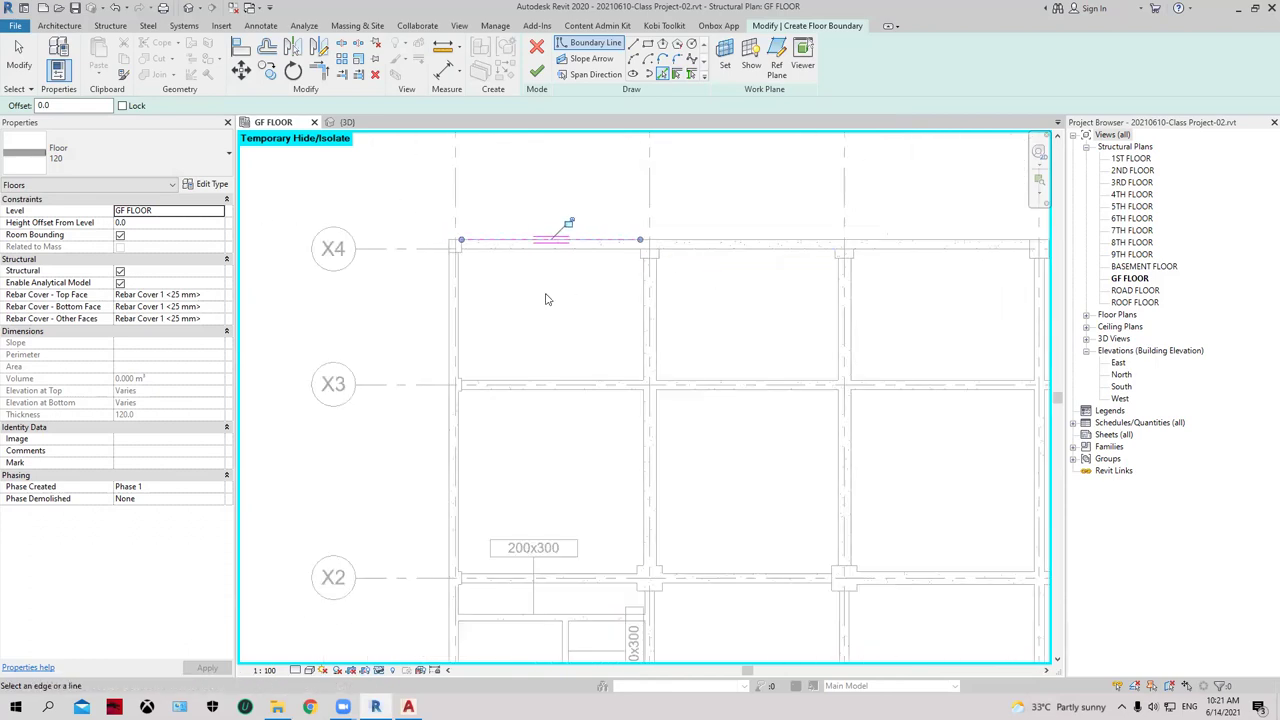
pyautogui.click(450, 483)
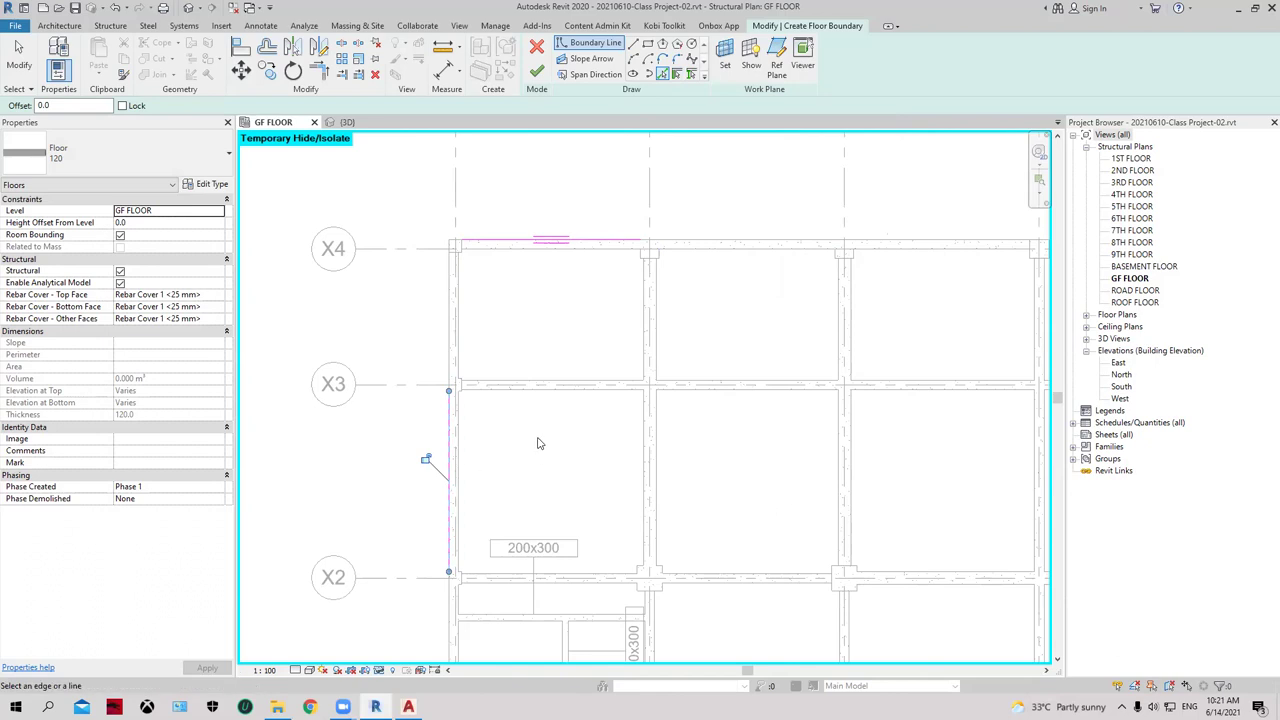
pyautogui.scroll(1, 546, 287)
pyautogui.moveTo(575, 255); pyautogui.dragTo(611, 225, button='middle')
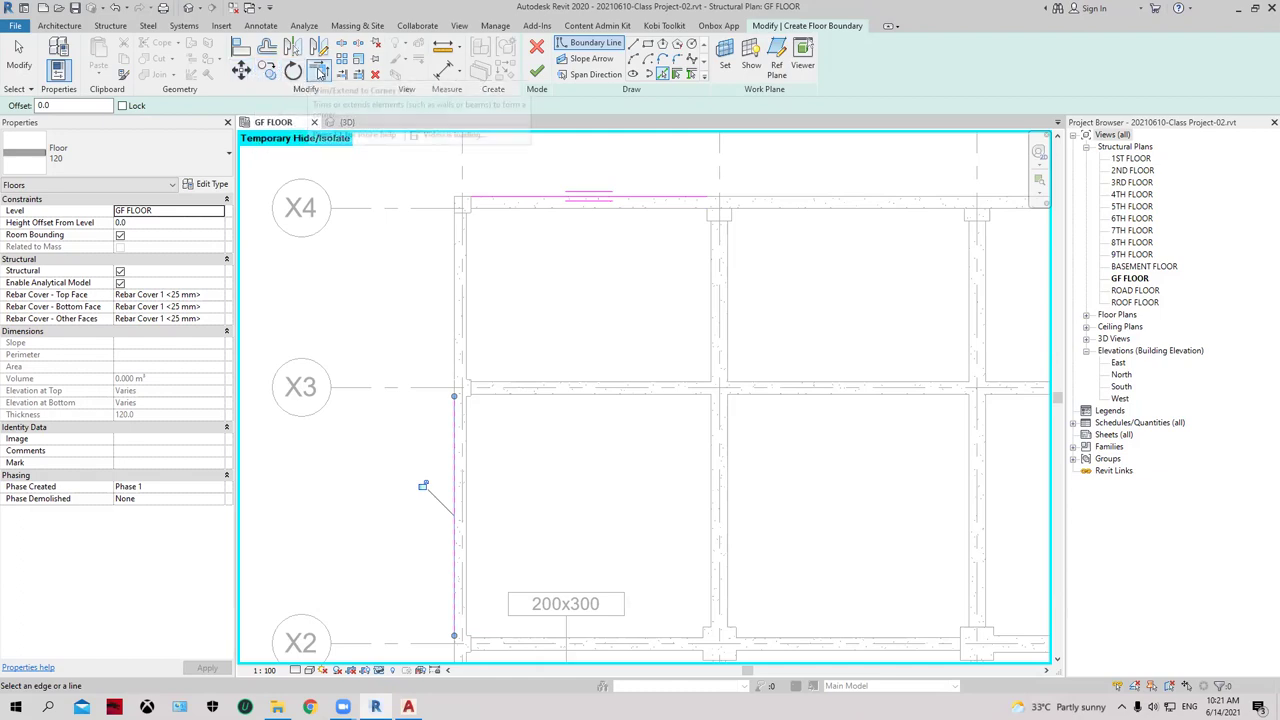
# - Trim the top and left boundary lines into a closed top-left corner
pyautogui.click(320, 75)
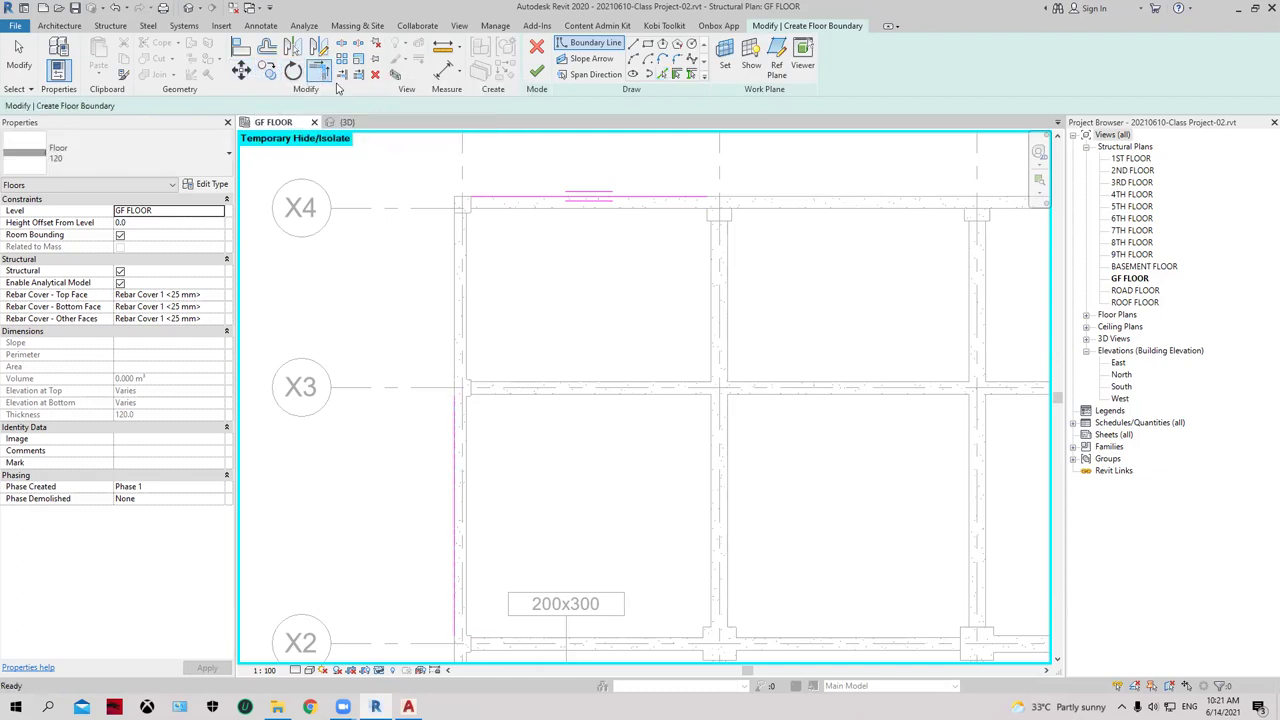
pyautogui.click(456, 415)
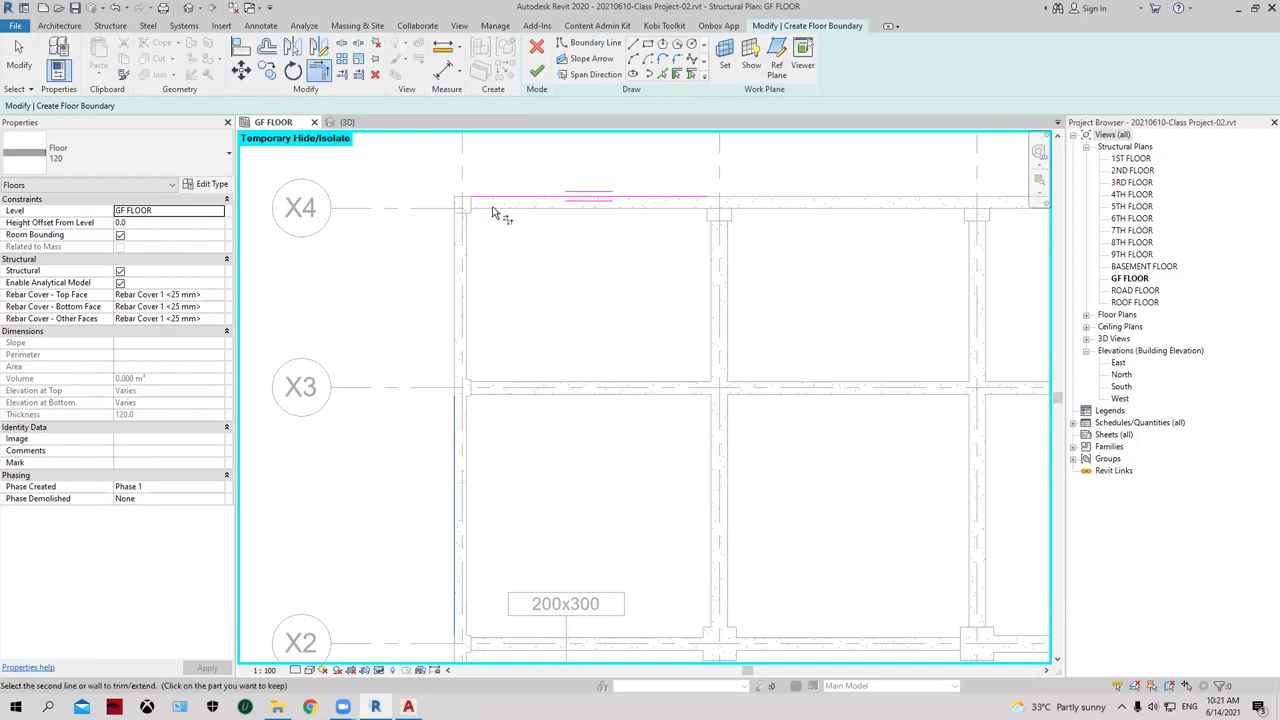
pyautogui.click(494, 209)
pyautogui.scroll(2, 492, 211)
pyautogui.scroll(1, 443, 203)
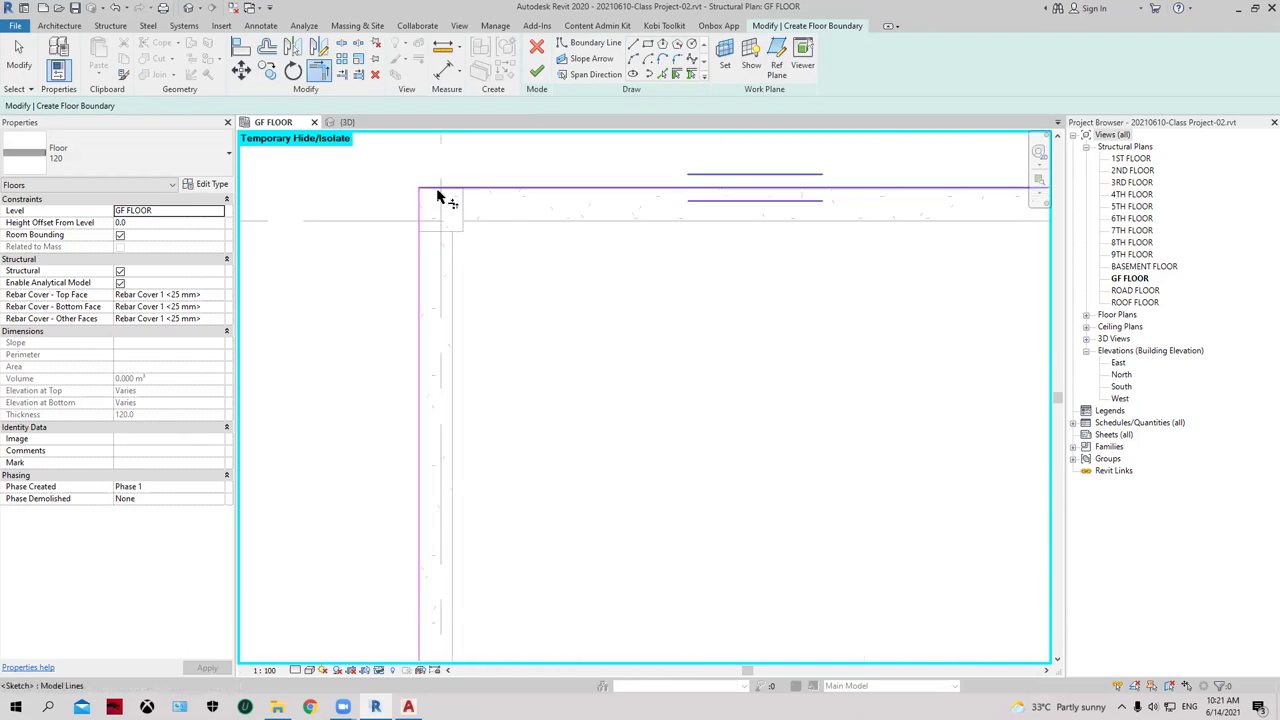
pyautogui.scroll(-1, 443, 240)
pyautogui.scroll(-1, 523, 318)
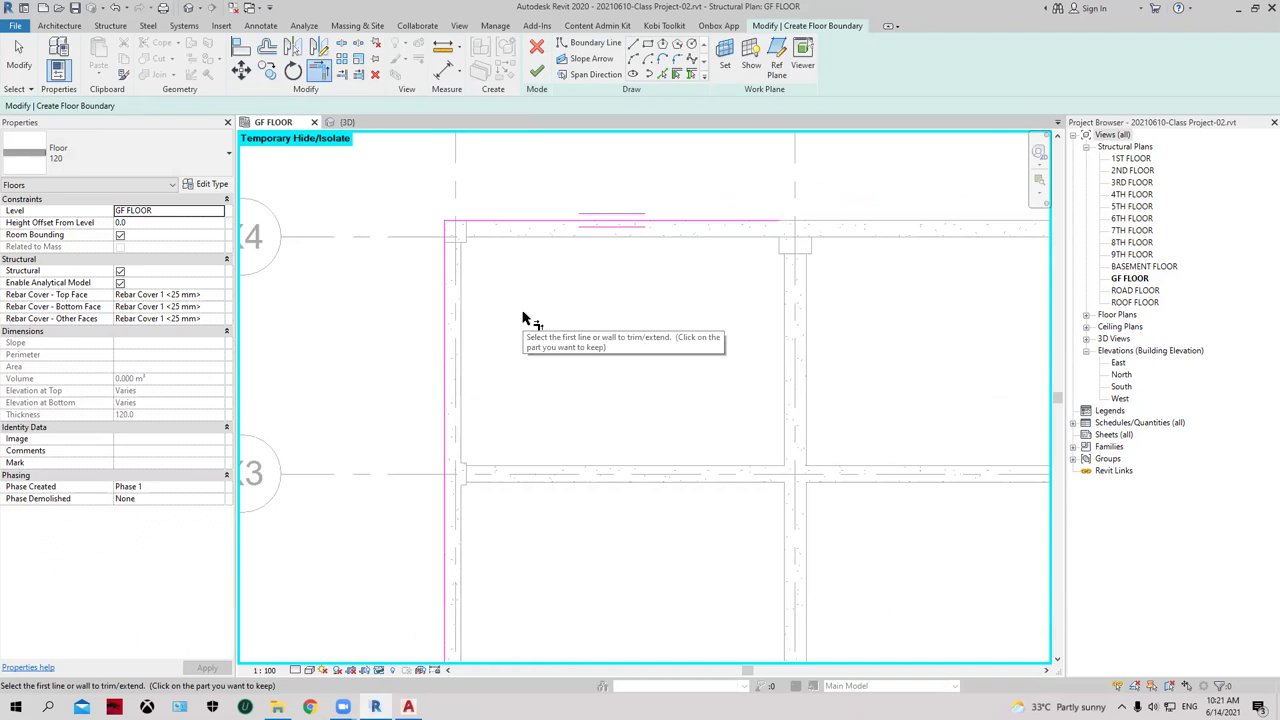
# - Pick the horizontal and vertical beam edges near grid X2 as boundary lines
pyautogui.scroll(-1, 570, 340)
pyautogui.moveTo(623, 366); pyautogui.dragTo(574, 274, button='middle')
pyautogui.scroll(1, 557, 277)
pyautogui.scroll(-1, 508, 281)
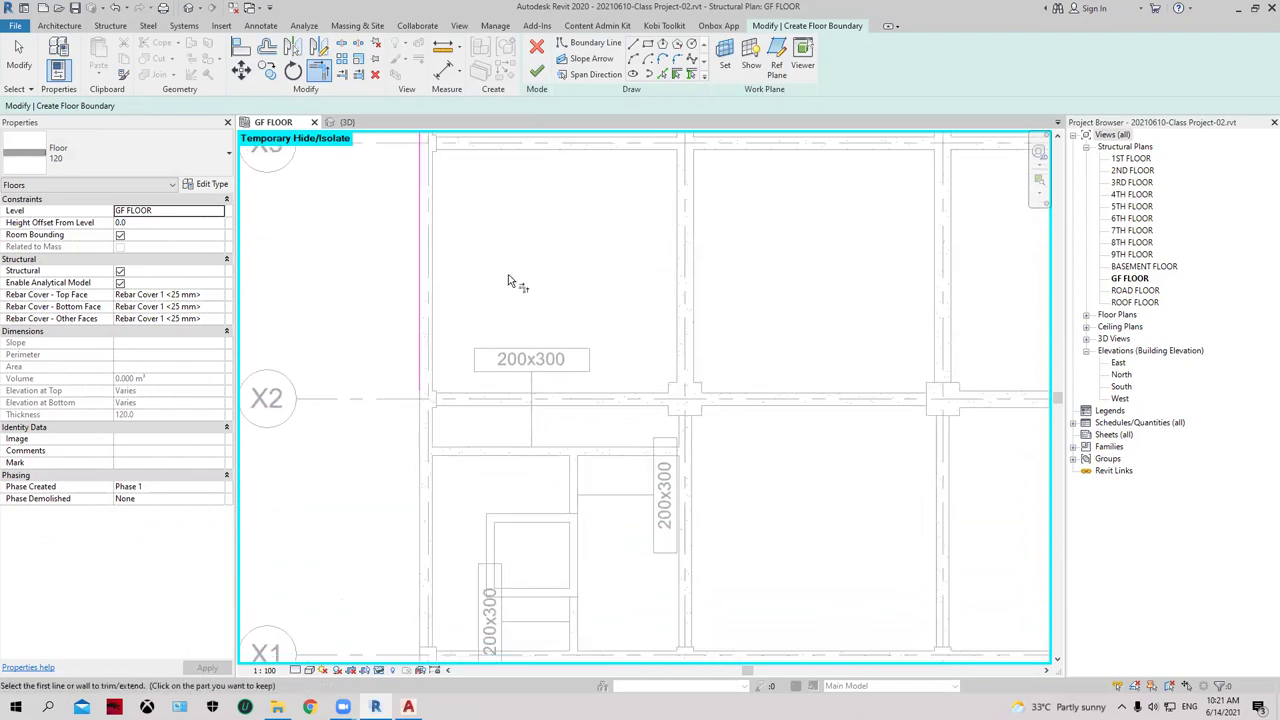
pyautogui.click(664, 74)
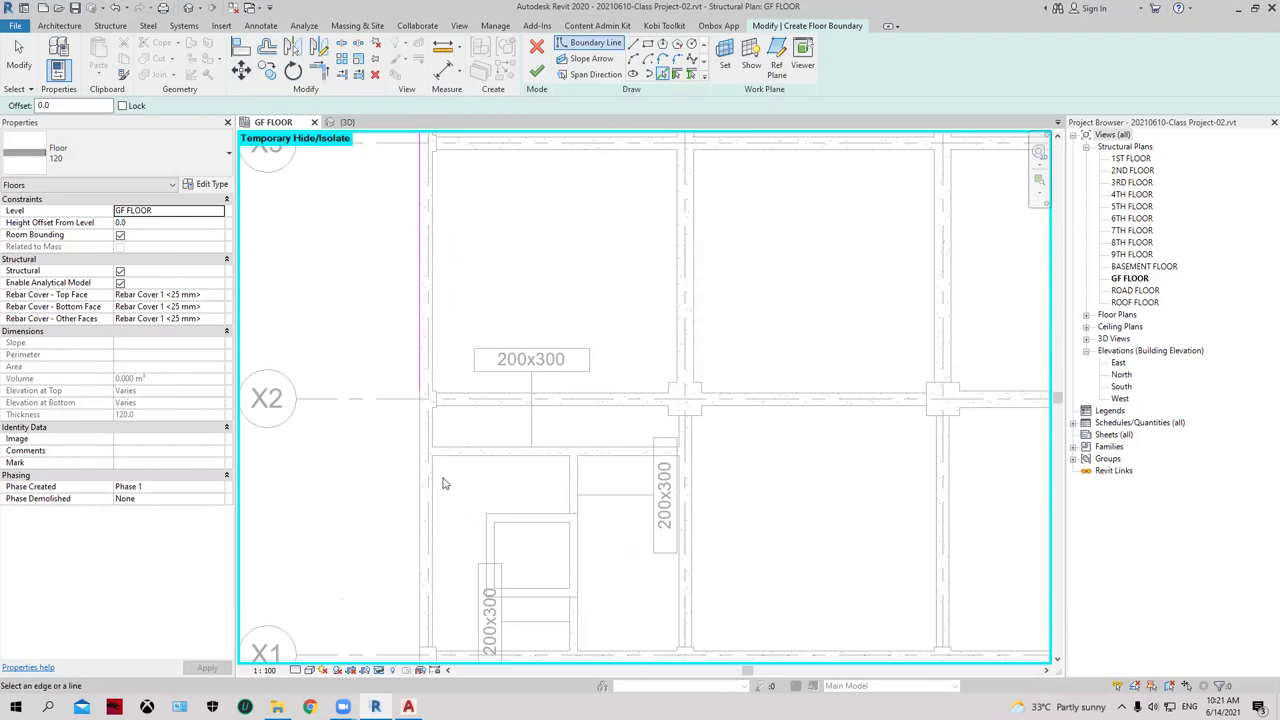
pyautogui.scroll(2, 440, 470)
pyautogui.scroll(1, 483, 471)
pyautogui.moveTo(483, 471); pyautogui.dragTo(500, 451, button='middle')
pyautogui.scroll(-1, 500, 451)
pyautogui.scroll(-1, 515, 478)
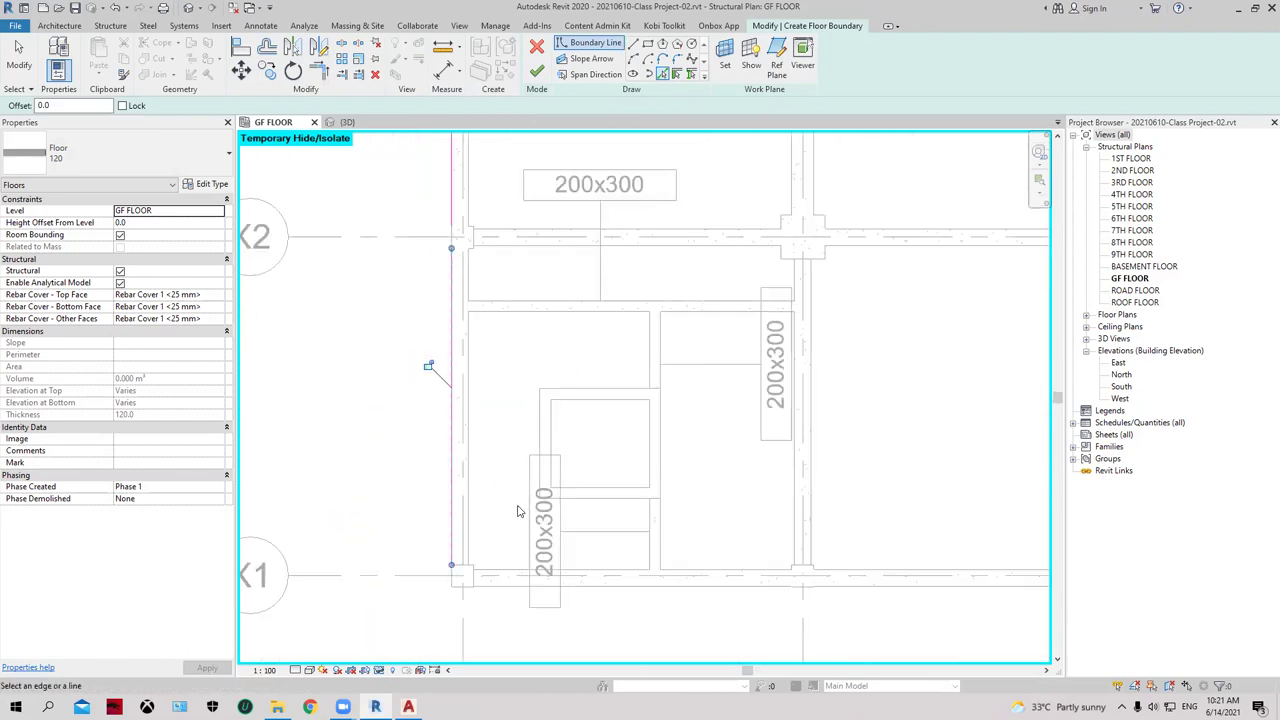
pyautogui.scroll(2, 492, 322)
pyautogui.click(490, 320)
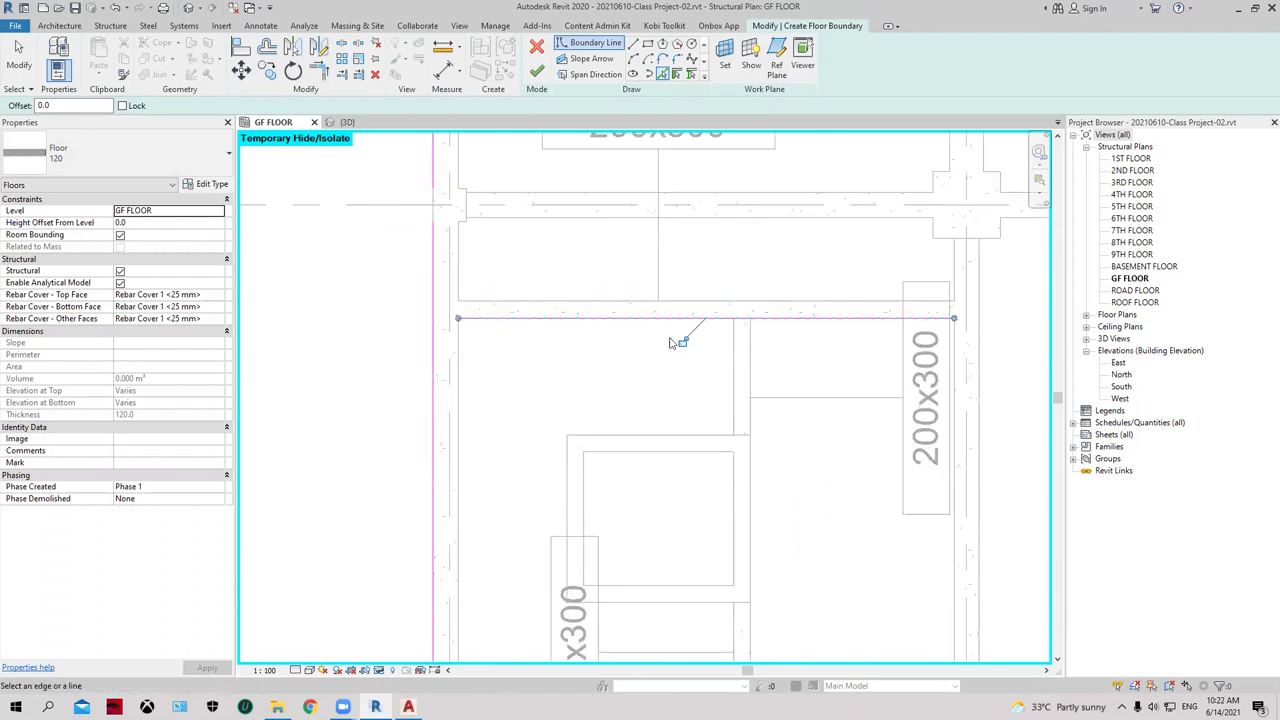
pyautogui.click(730, 374)
pyautogui.moveTo(817, 449); pyautogui.dragTo(702, 374, button='middle')
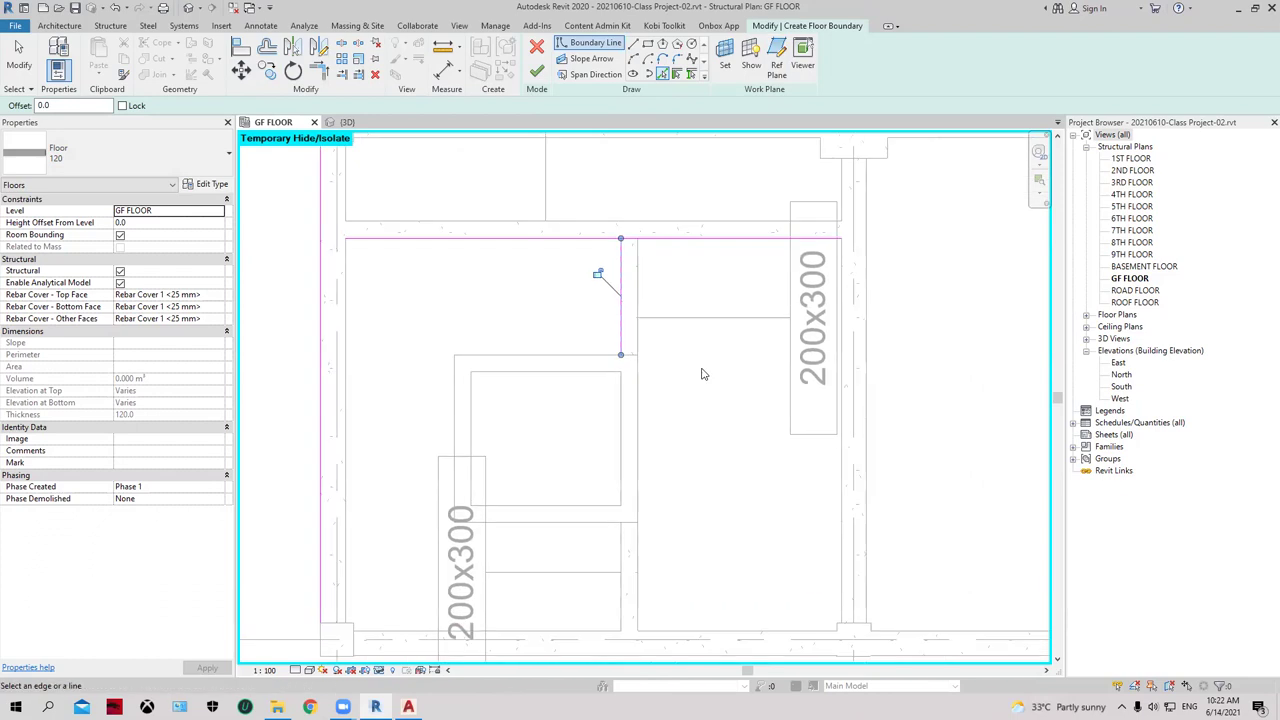
pyautogui.scroll(1, 701, 373)
pyautogui.scroll(1, 700, 373)
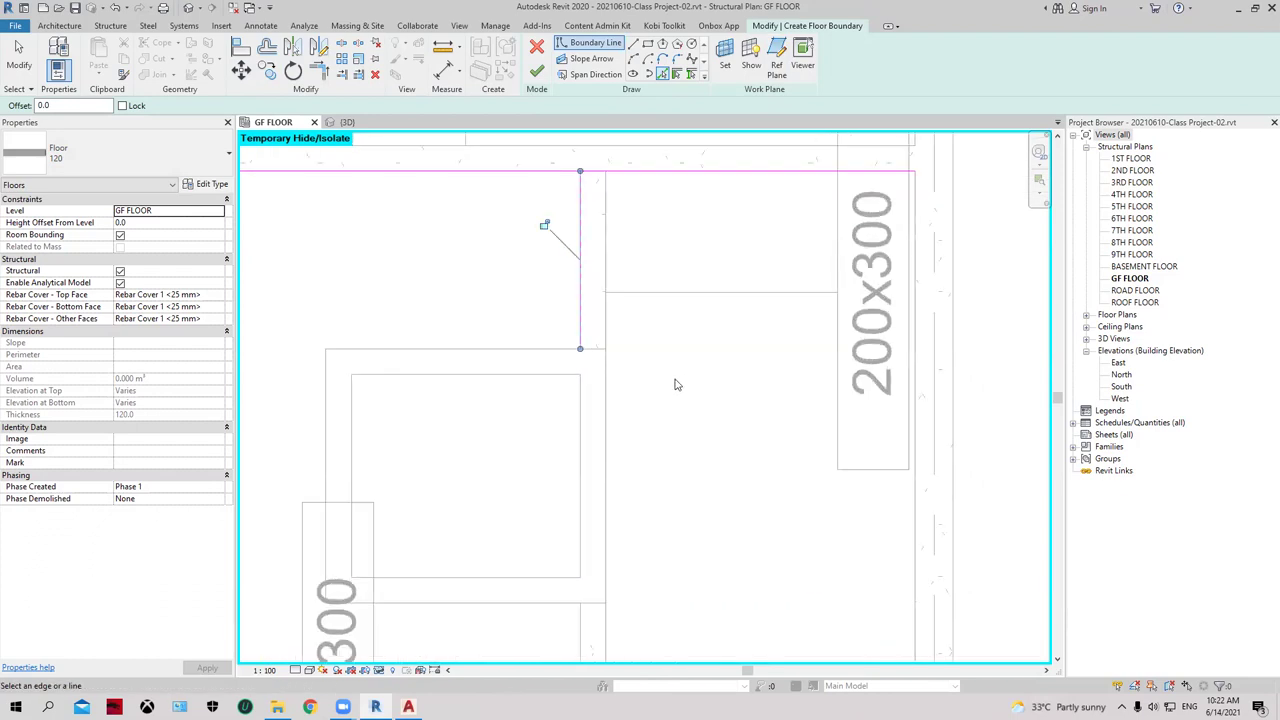
pyautogui.scroll(-3, 560, 384)
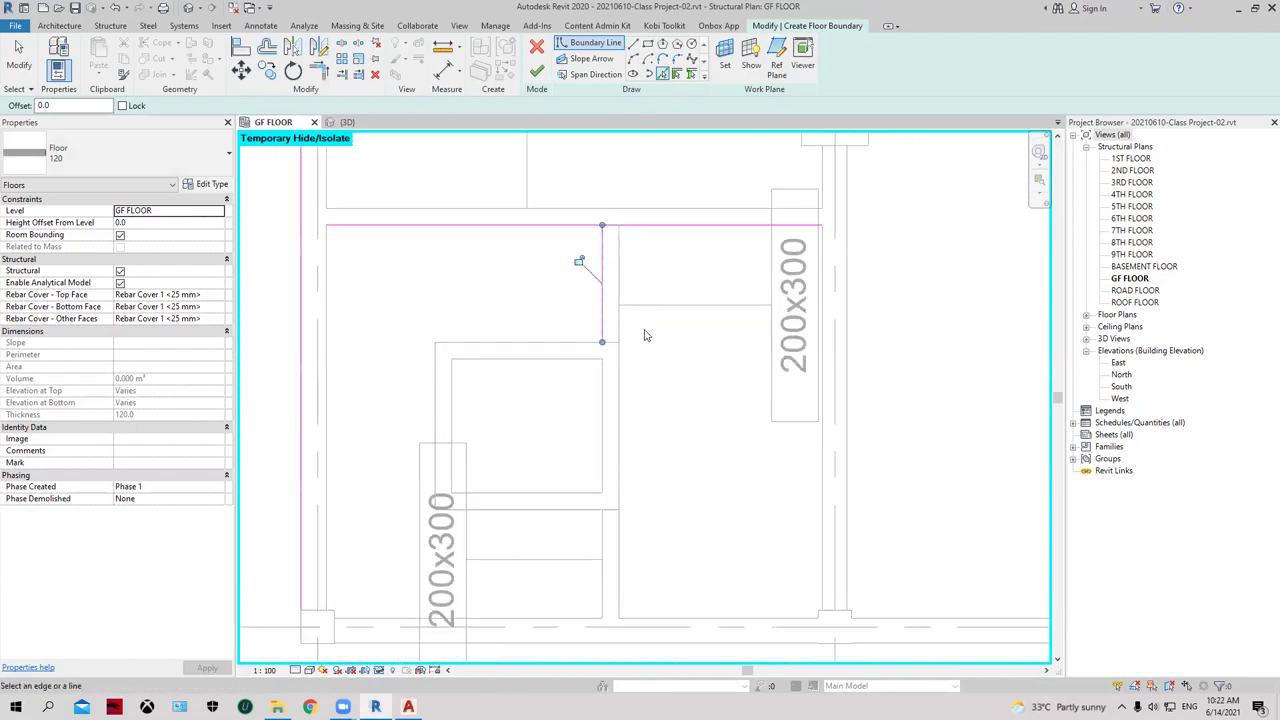
pyautogui.scroll(2, 483, 454)
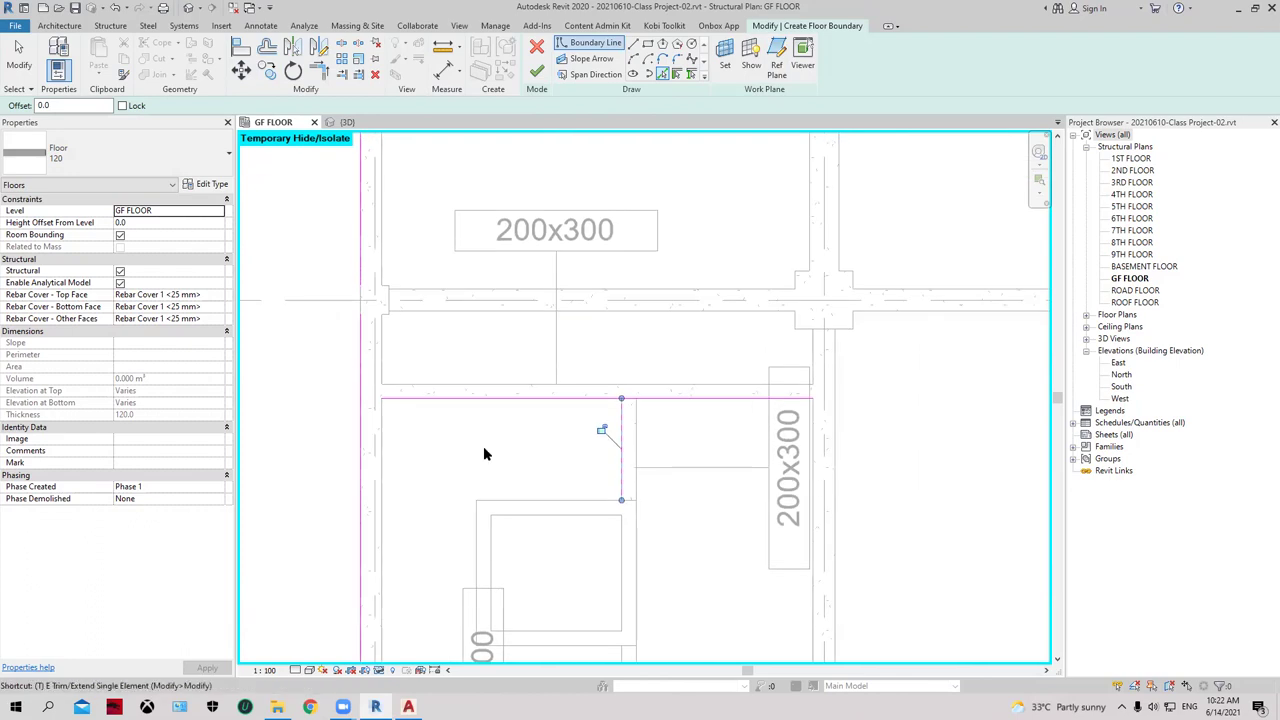
# - Use TR to join the new top and left boundary lines into a corner
pyautogui.press('t')
pyautogui.press('r')
pyautogui.click(395, 400)
pyautogui.click(361, 390)
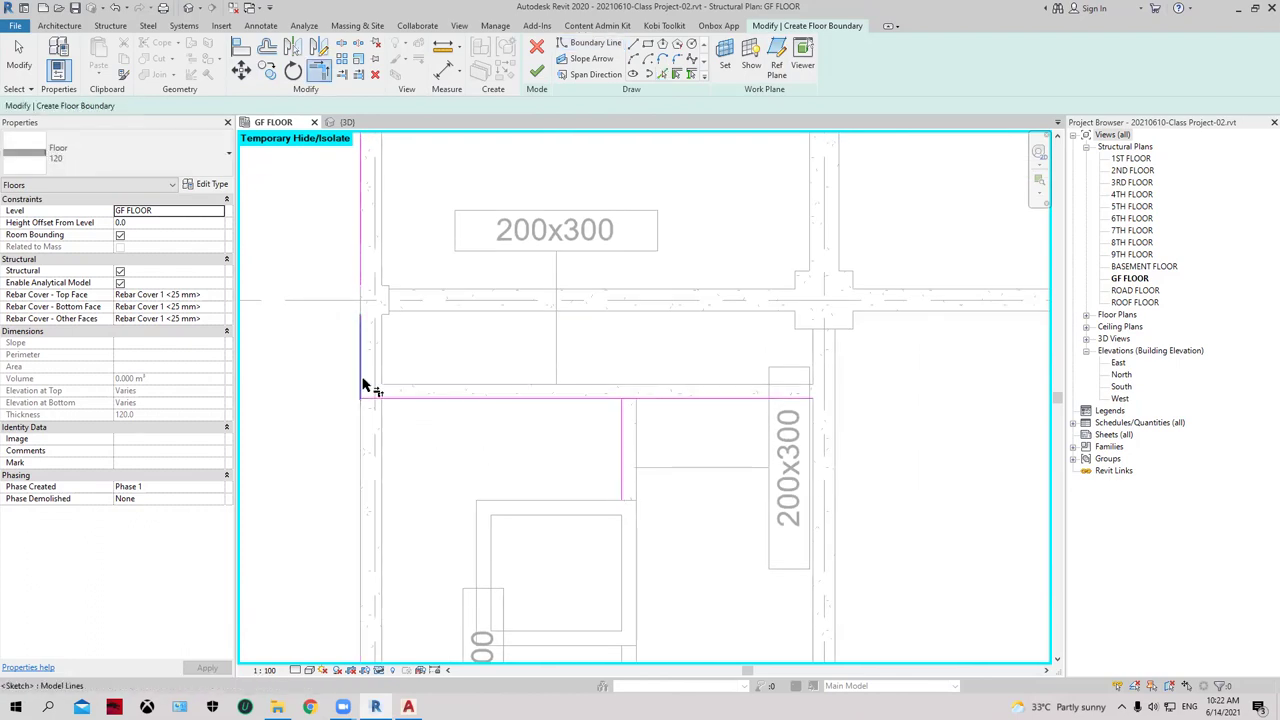
pyautogui.click(364, 279)
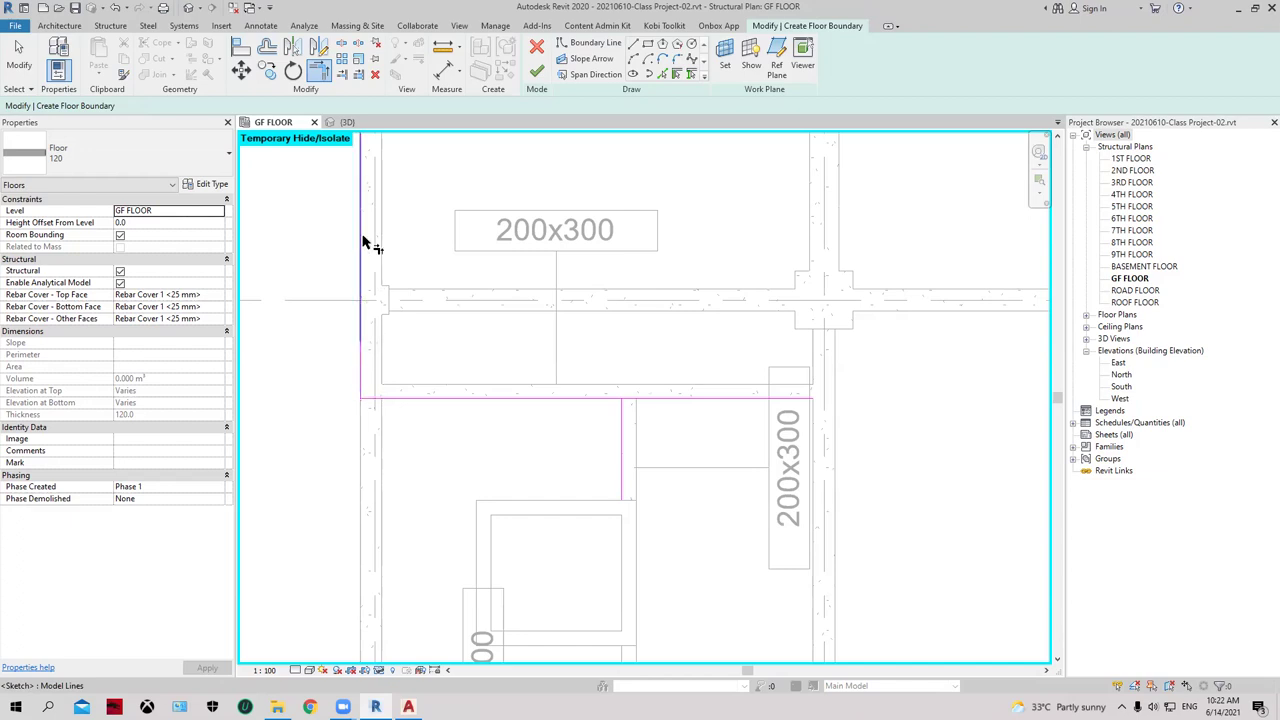
pyautogui.scroll(-2, 366, 240)
pyautogui.moveTo(394, 357); pyautogui.dragTo(391, 406, button='middle')
pyautogui.scroll(-3, 390, 265)
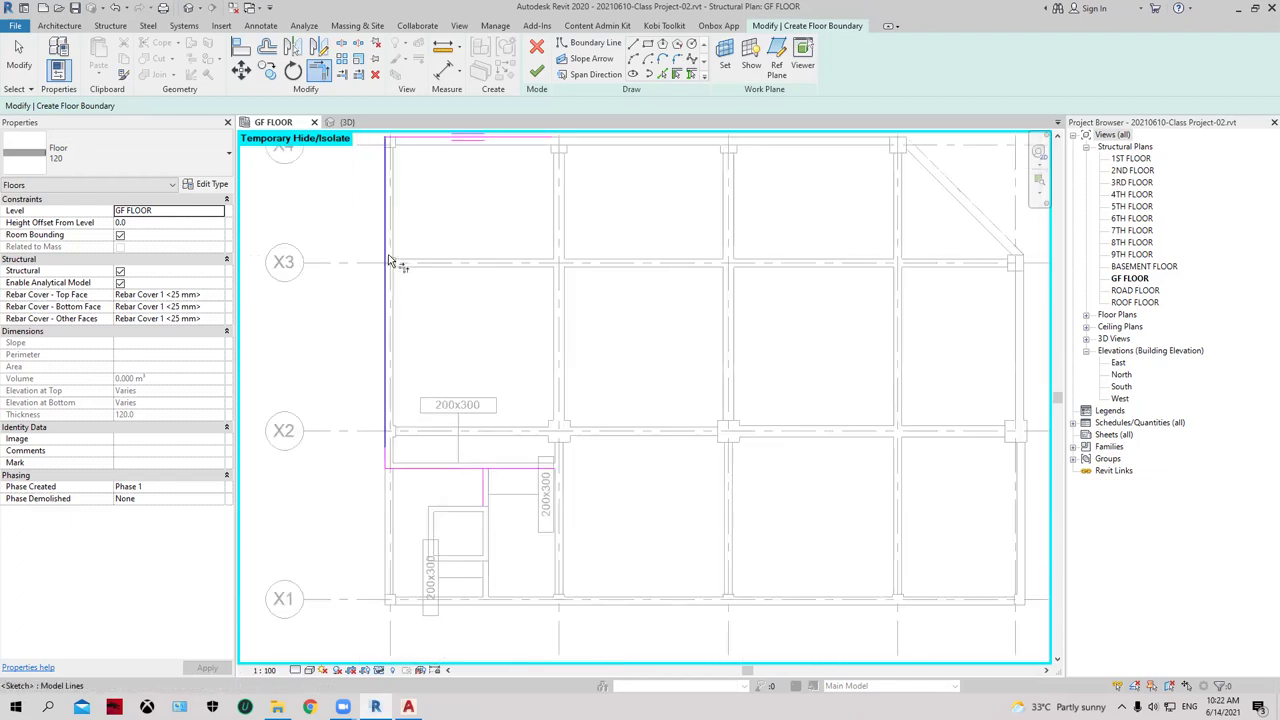
pyautogui.scroll(-1, 400, 245)
# - Trim the horizontal and vertical boundary lines near grid X2 into a closed corner
pyautogui.press('t')
pyautogui.press('r')
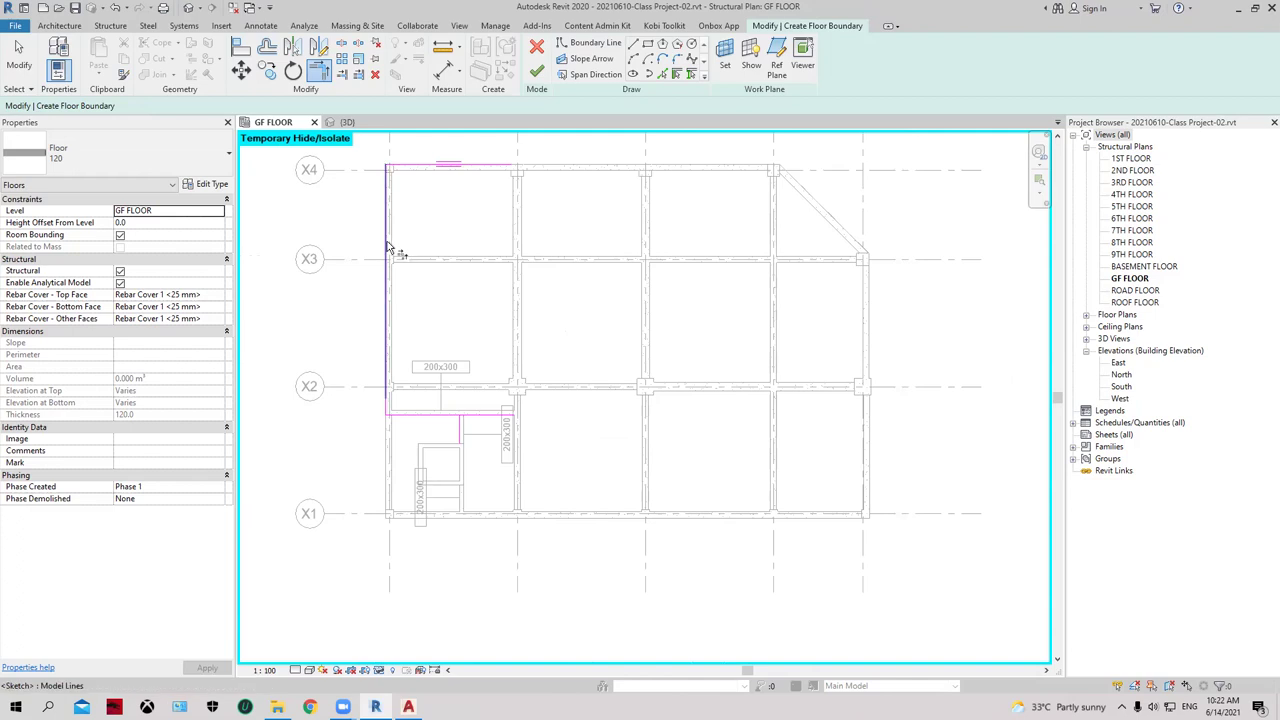
pyautogui.scroll(3, 392, 406)
pyautogui.scroll(2, 532, 416)
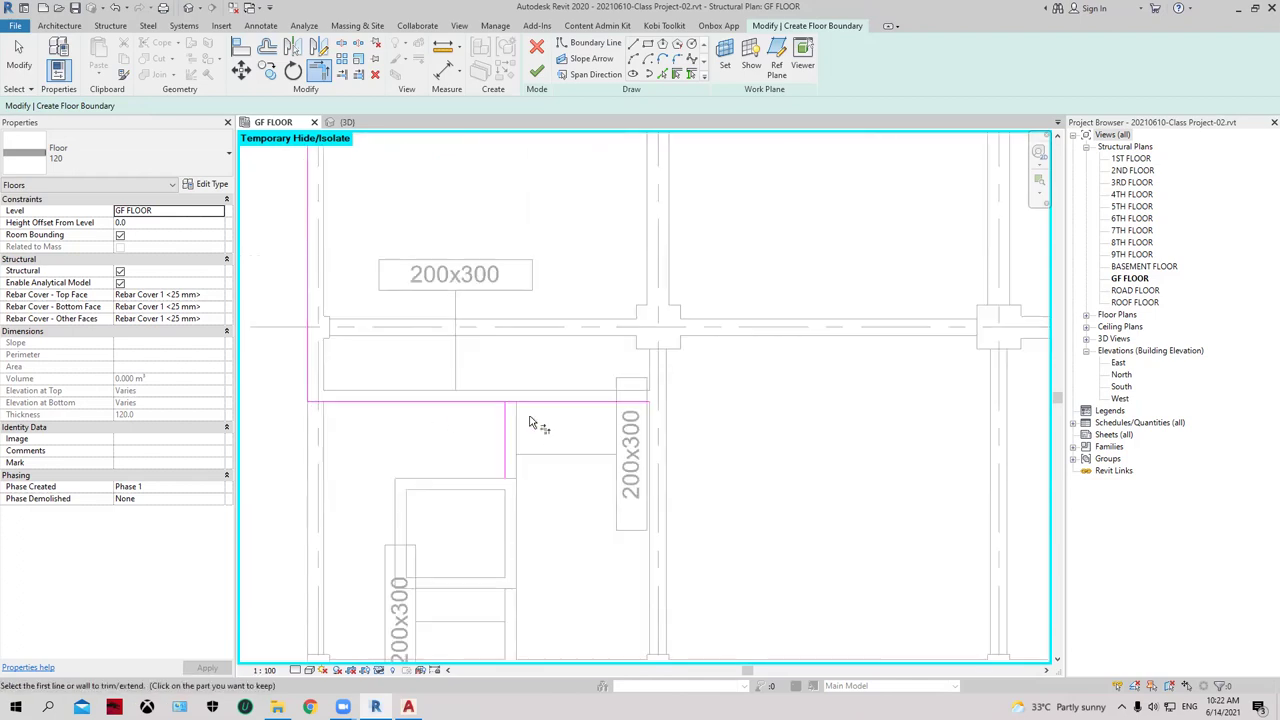
pyautogui.scroll(2, 536, 421)
pyautogui.click(476, 405)
pyautogui.click(491, 428)
pyautogui.scroll(-1, 515, 400)
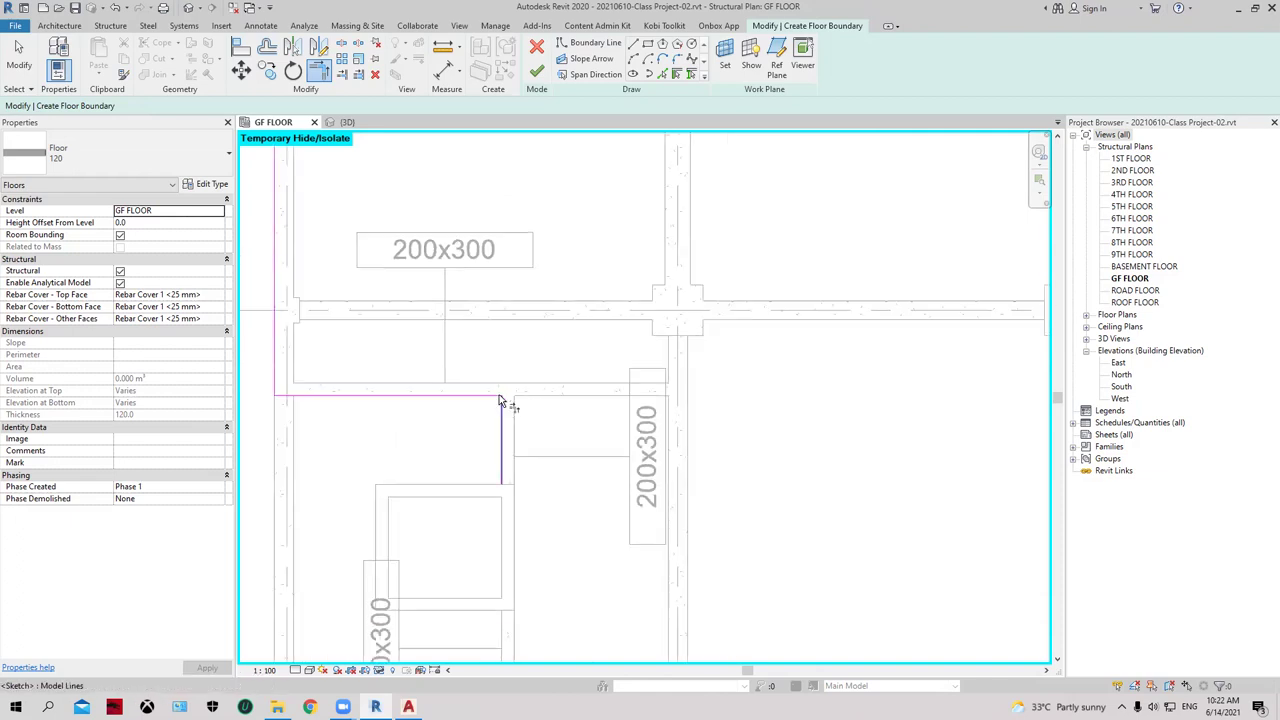
pyautogui.scroll(2, 504, 494)
pyautogui.moveTo(561, 513); pyautogui.dragTo(580, 380, button='middle')
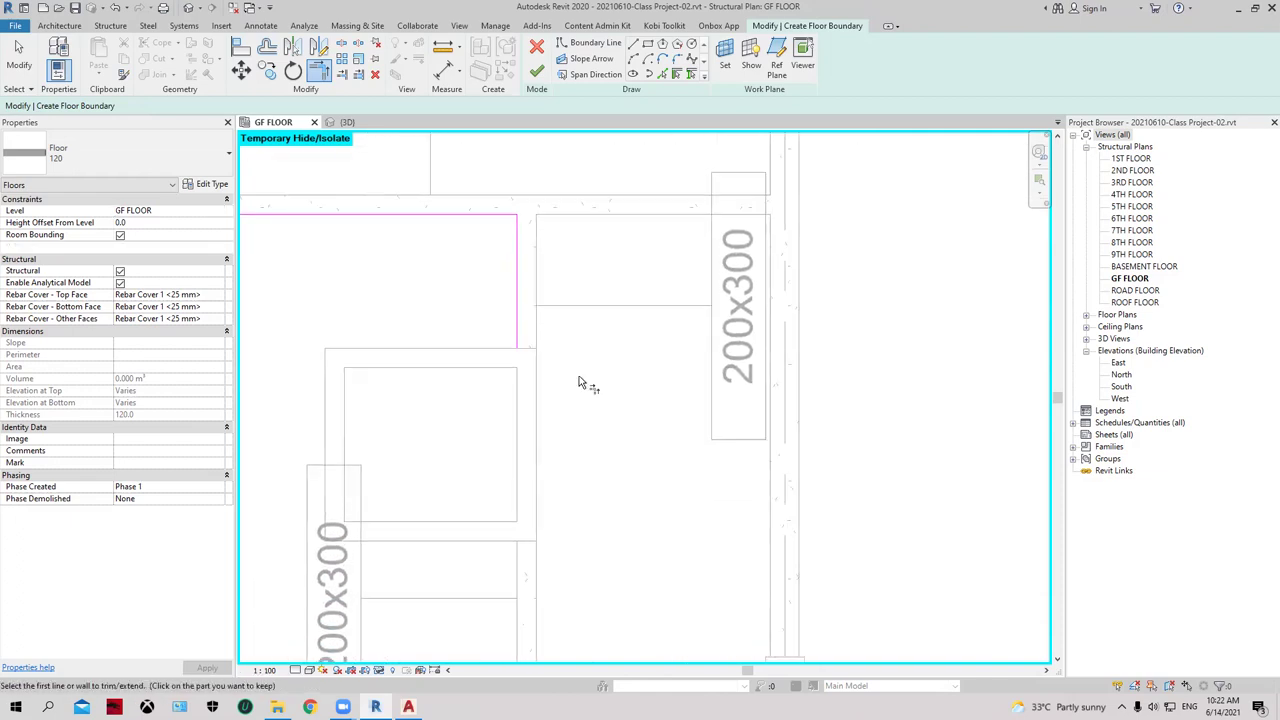
pyautogui.scroll(-2, 577, 387)
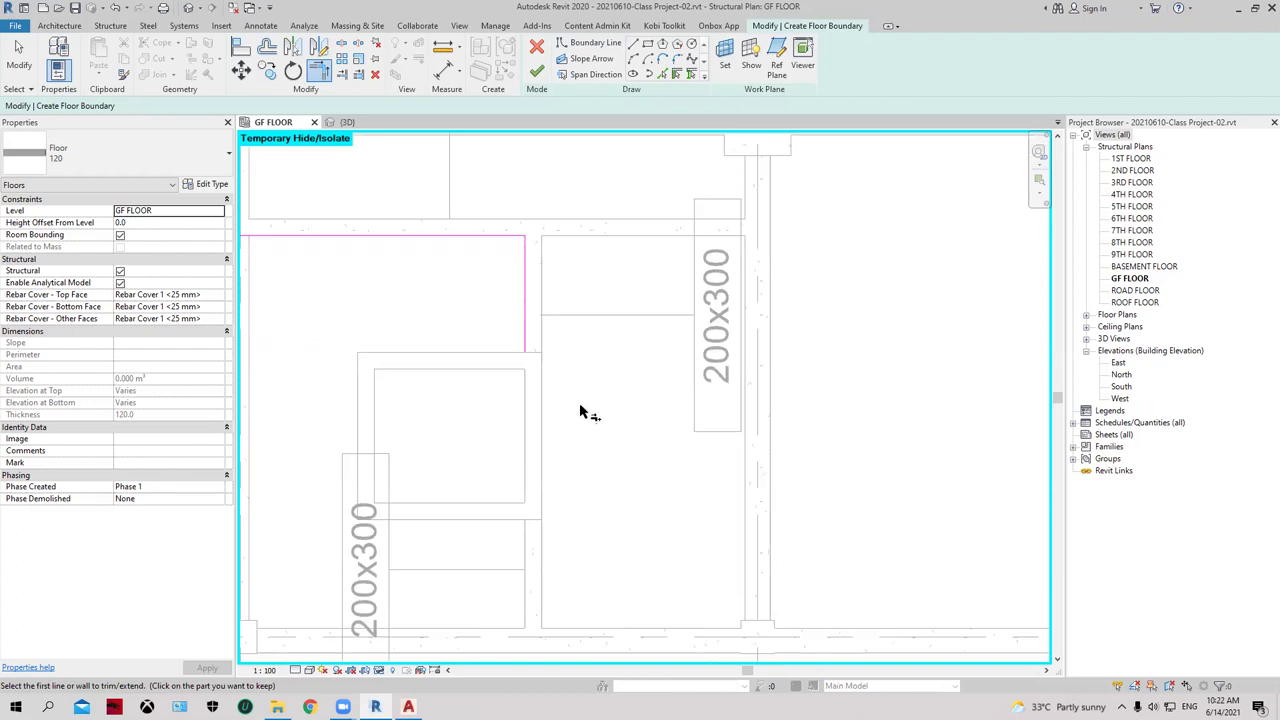
pyautogui.scroll(4, 580, 410)
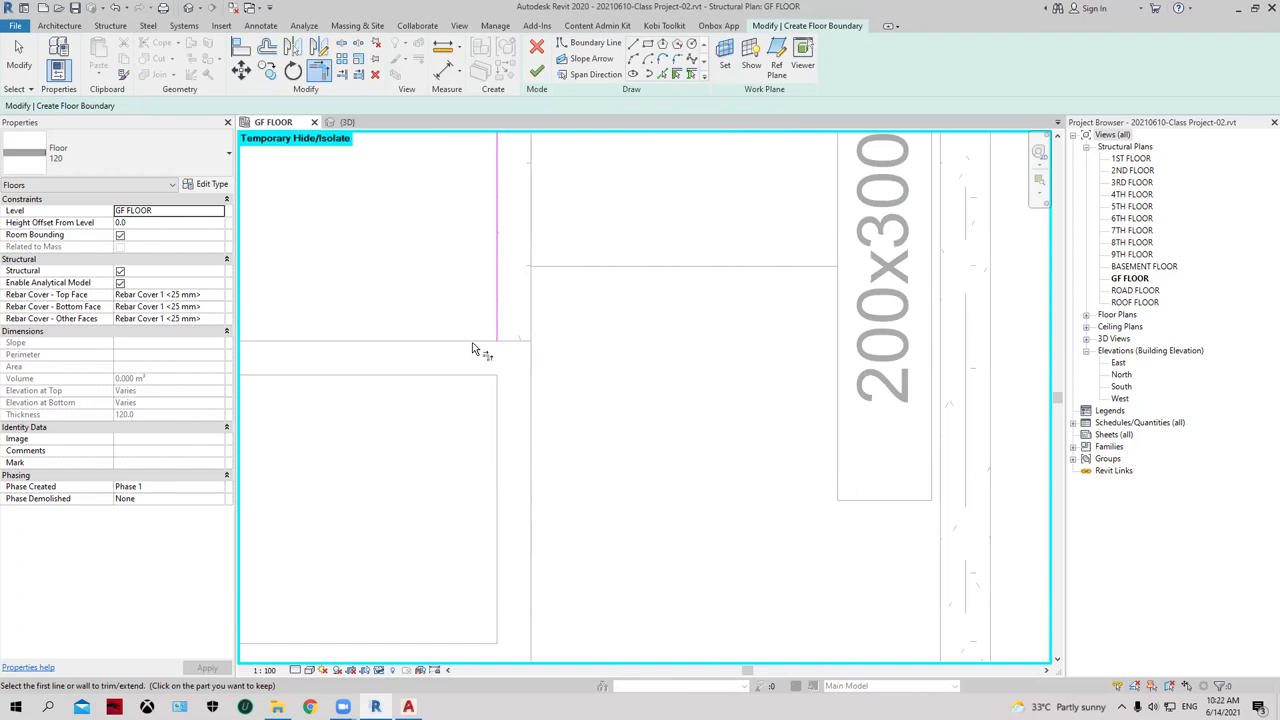
# - Pick the beam edge as a slab boundary line
pyautogui.click(662, 76)
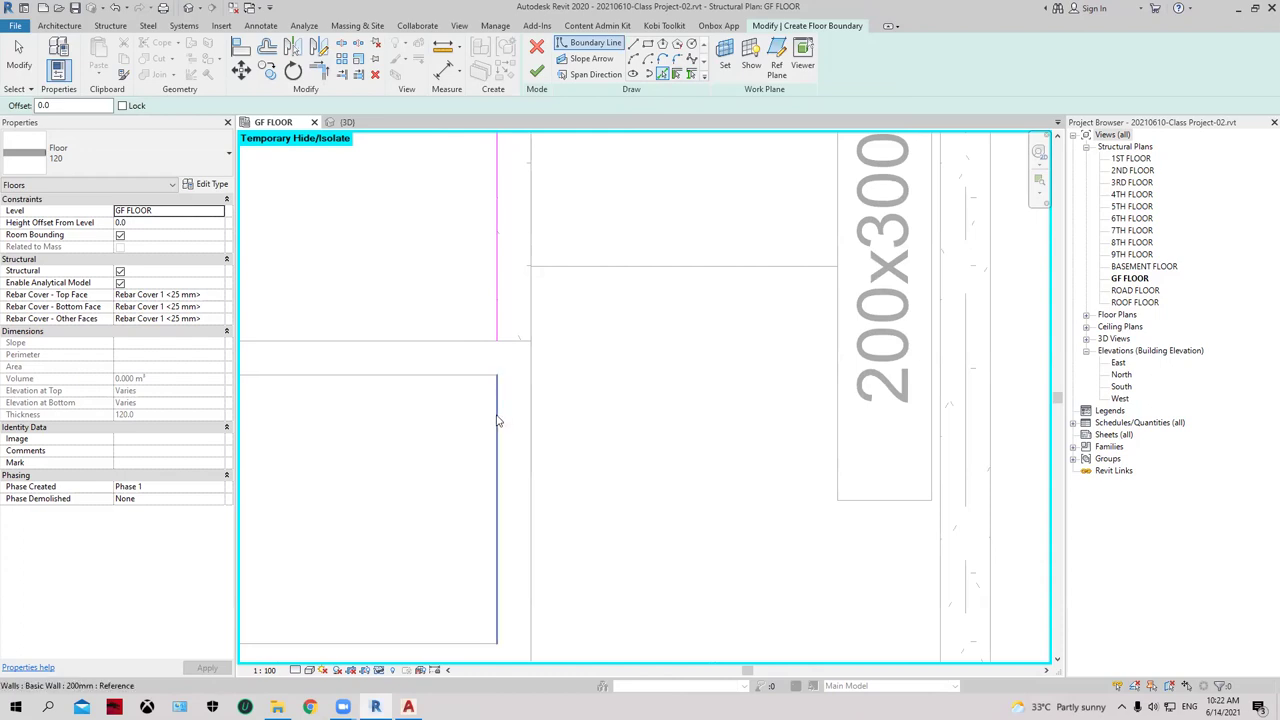
pyautogui.scroll(-1, 500, 420)
pyautogui.scroll(-1, 586, 420)
pyautogui.scroll(-1, 577, 323)
pyautogui.scroll(1, 575, 323)
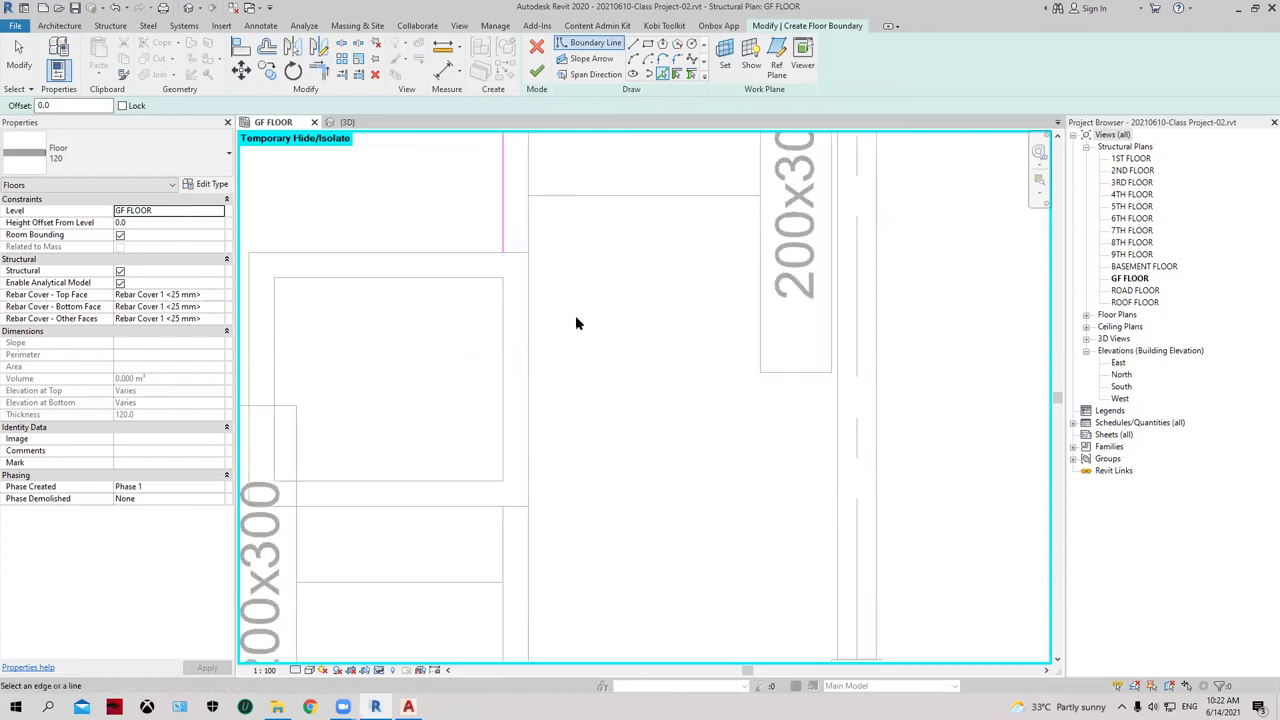
pyautogui.scroll(-1, 534, 320)
pyautogui.scroll(1, 520, 285)
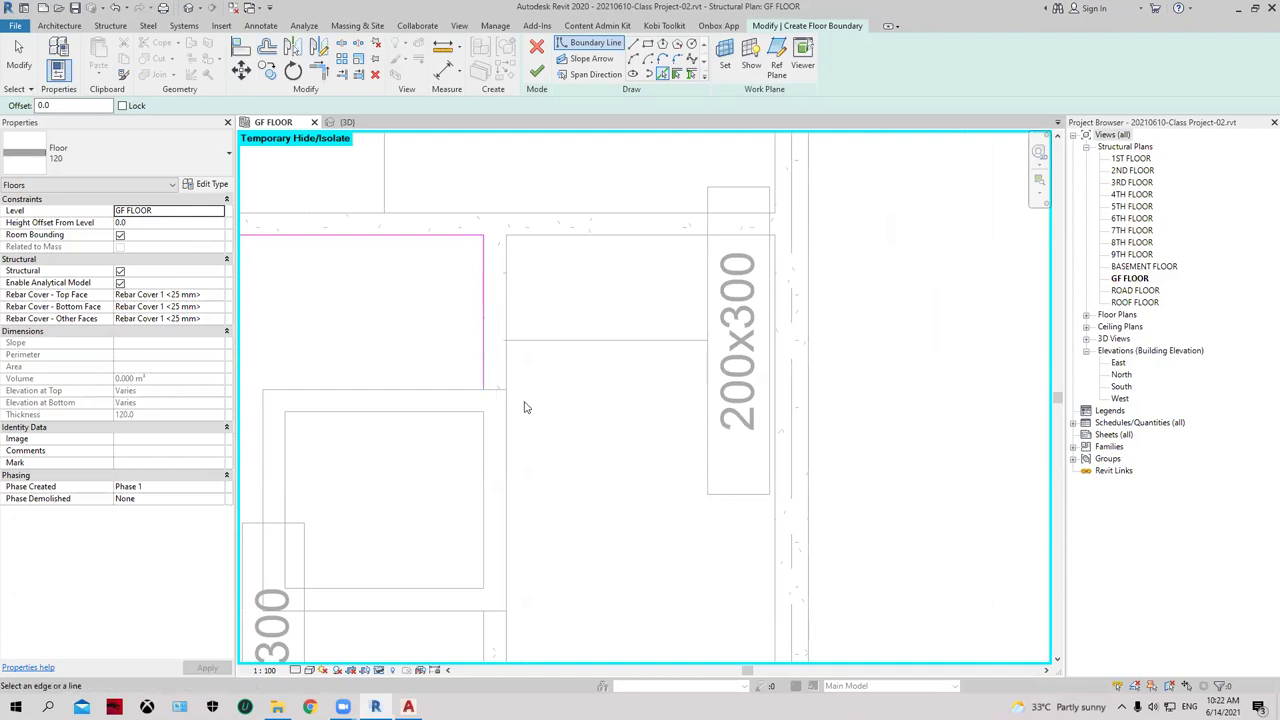
pyautogui.moveTo(526, 406); pyautogui.dragTo(531, 306, button='middle')
pyautogui.scroll(1, 512, 350)
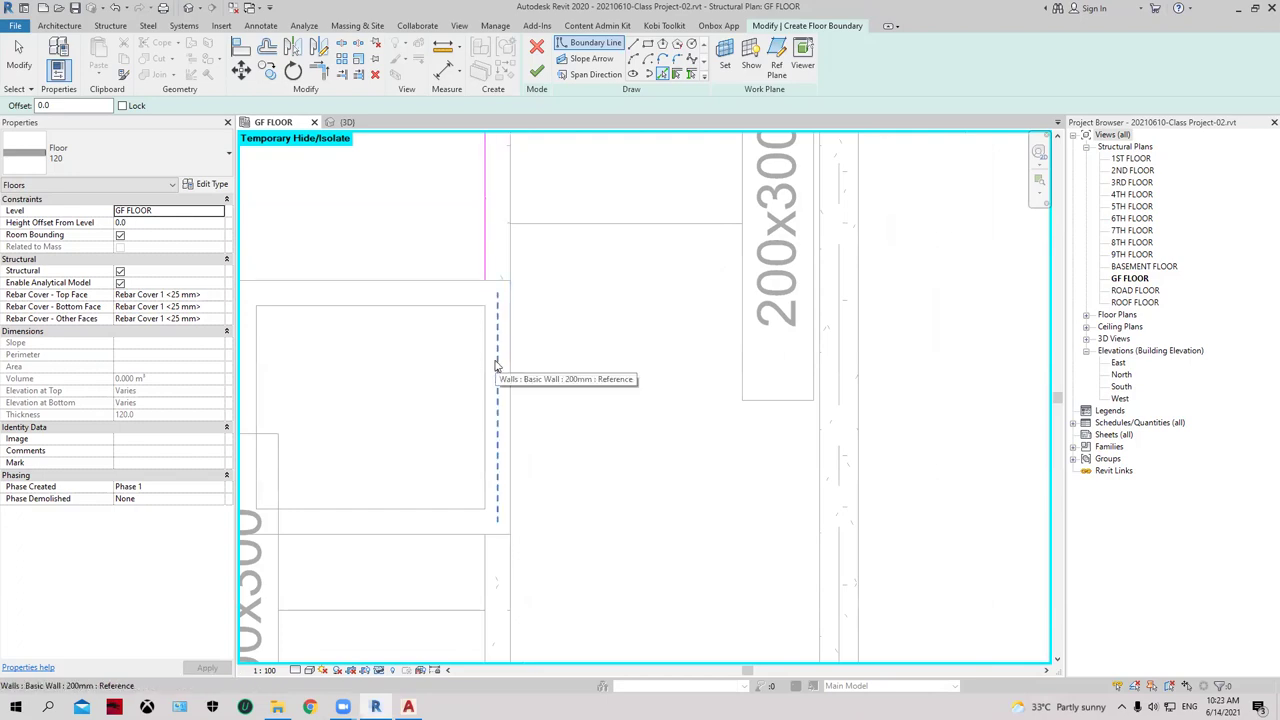
pyautogui.click(487, 286)
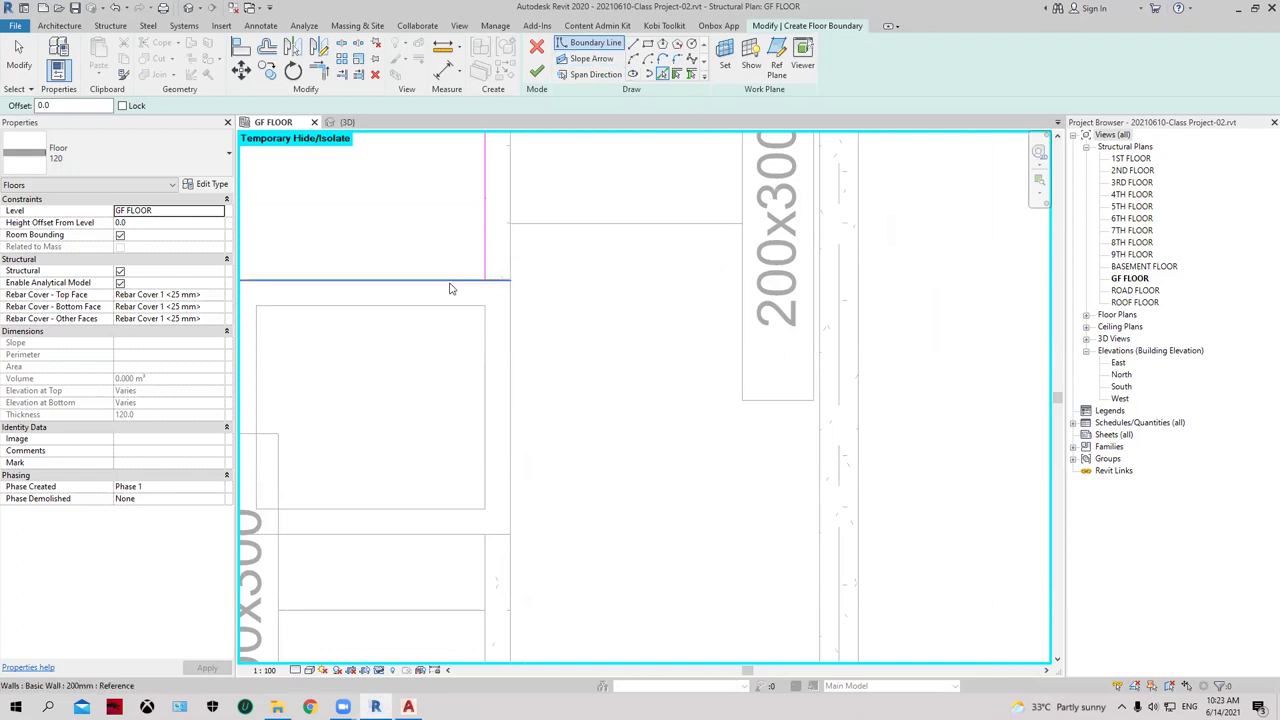
pyautogui.moveTo(501, 290); pyautogui.dragTo(506, 290, button='middle')
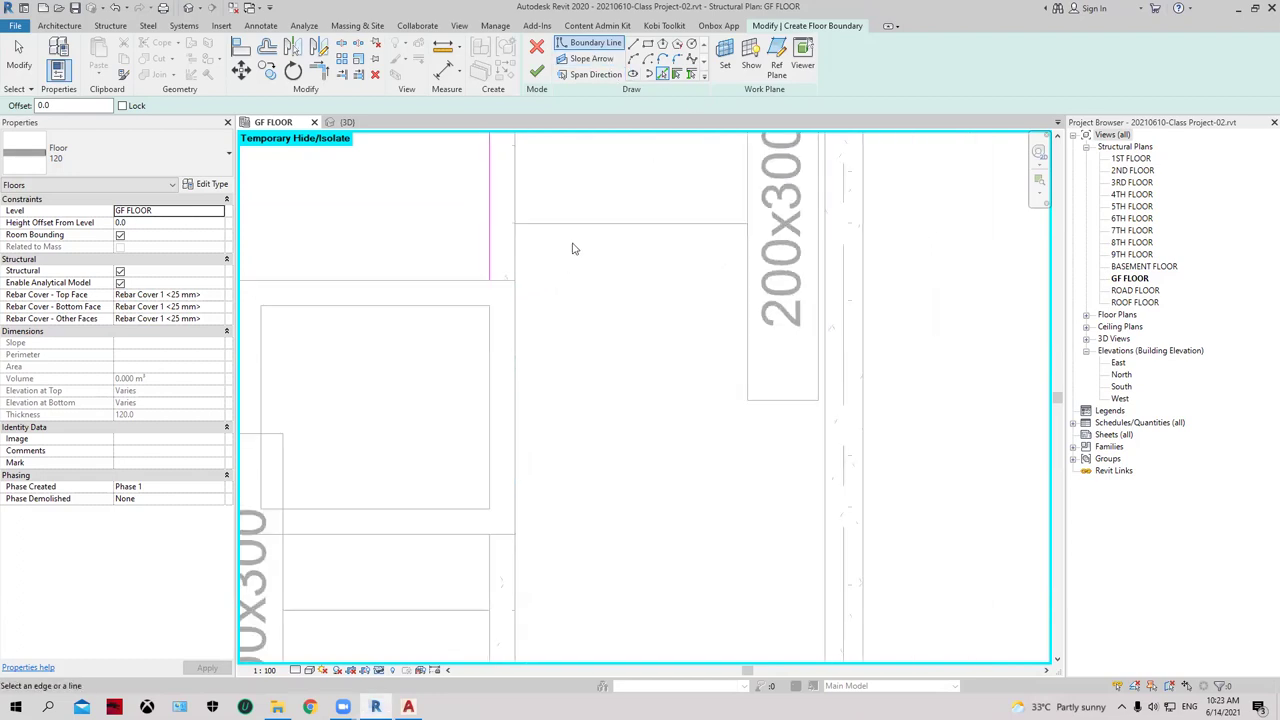
# - Add boundary lines along the surrounding horizontal and vertical wall edges
pyautogui.click(441, 292)
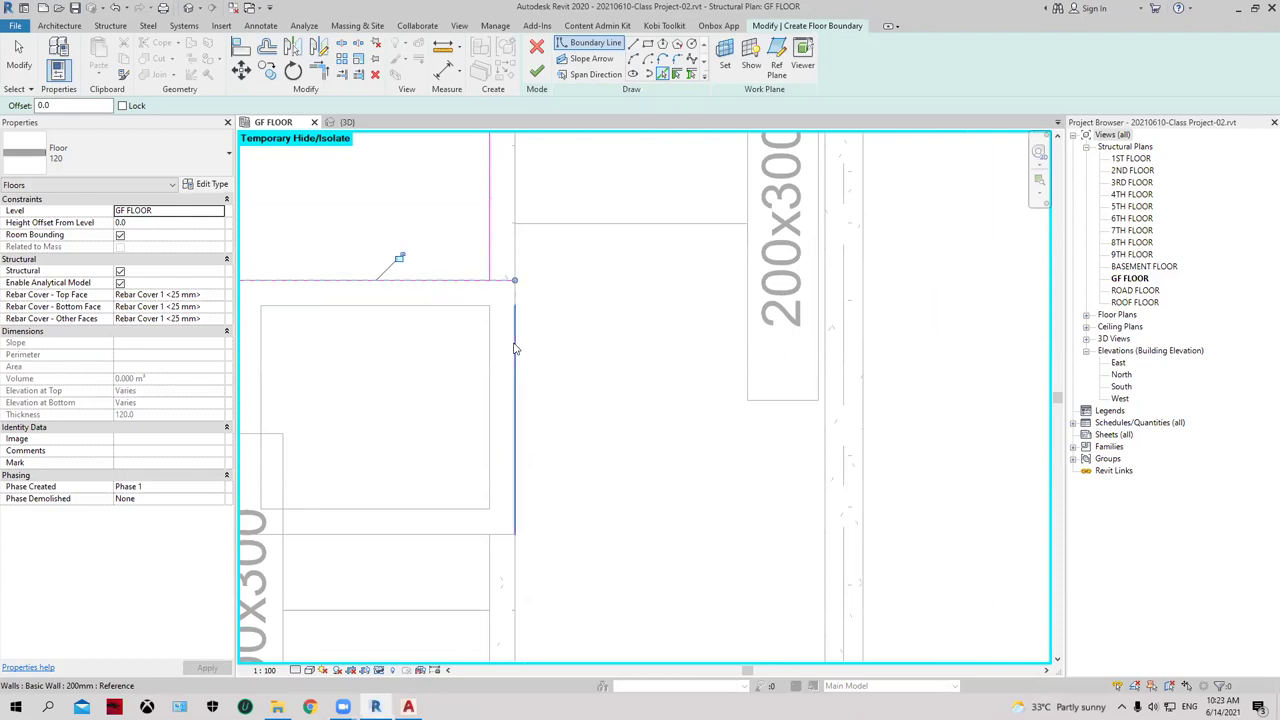
pyautogui.click(517, 338)
pyautogui.moveTo(563, 400); pyautogui.dragTo(577, 280, button='middle')
pyautogui.click(523, 423)
pyautogui.click(502, 449)
pyautogui.scroll(-1, 608, 383)
pyautogui.moveTo(608, 383); pyautogui.dragTo(567, 486, button='middle')
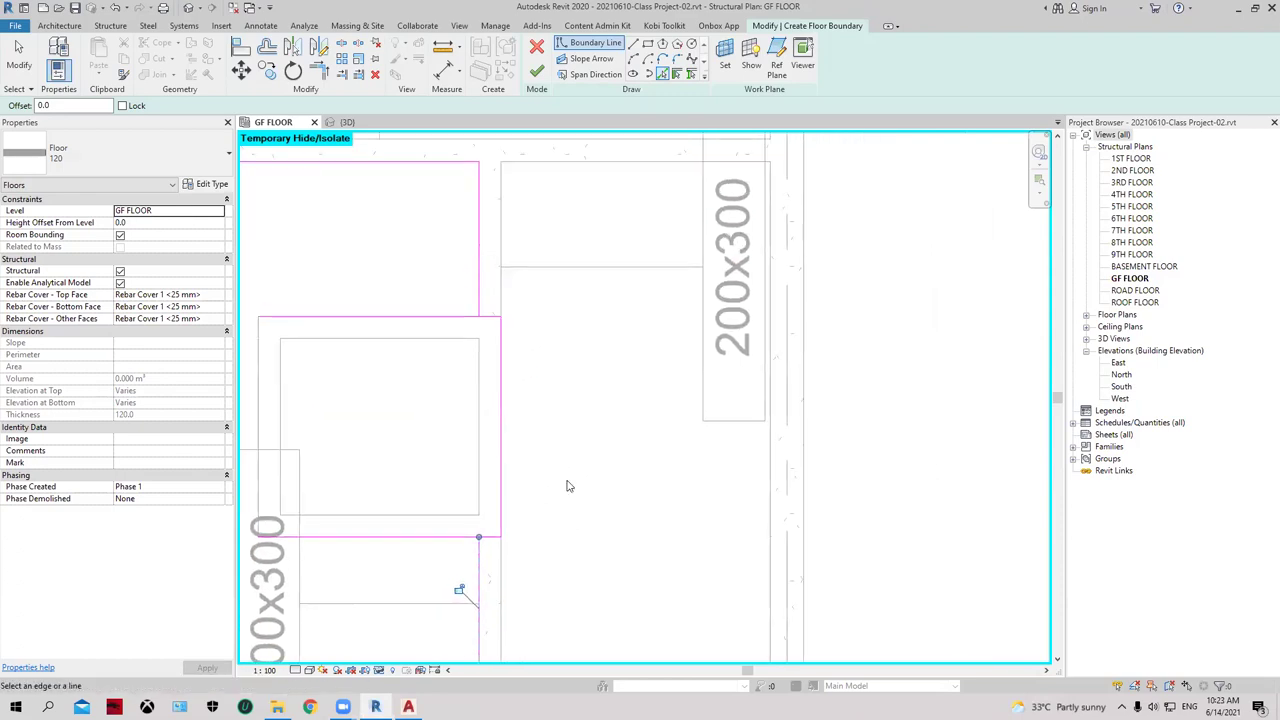
pyautogui.click(318, 70)
pyautogui.scroll(1, 511, 372)
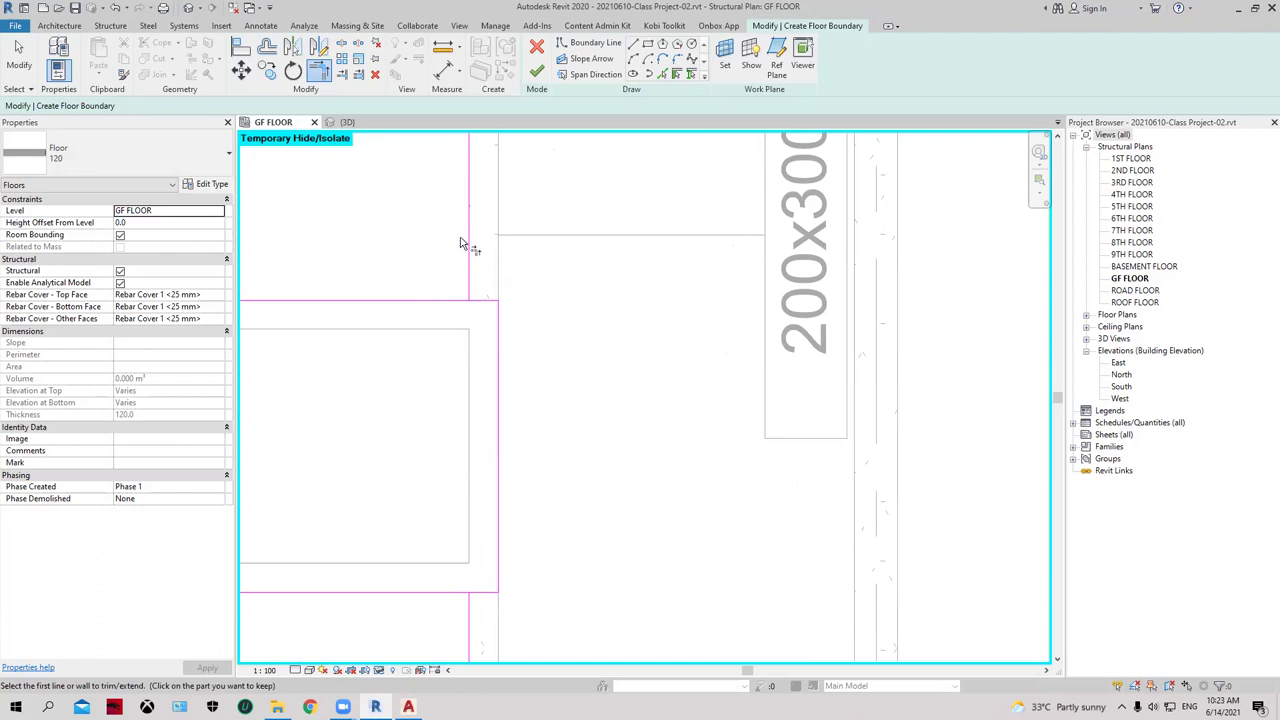
# - Trim two overlapping vertical/horizontal boundary line pairs into closed corners
pyautogui.click(470, 280)
pyautogui.click(480, 302)
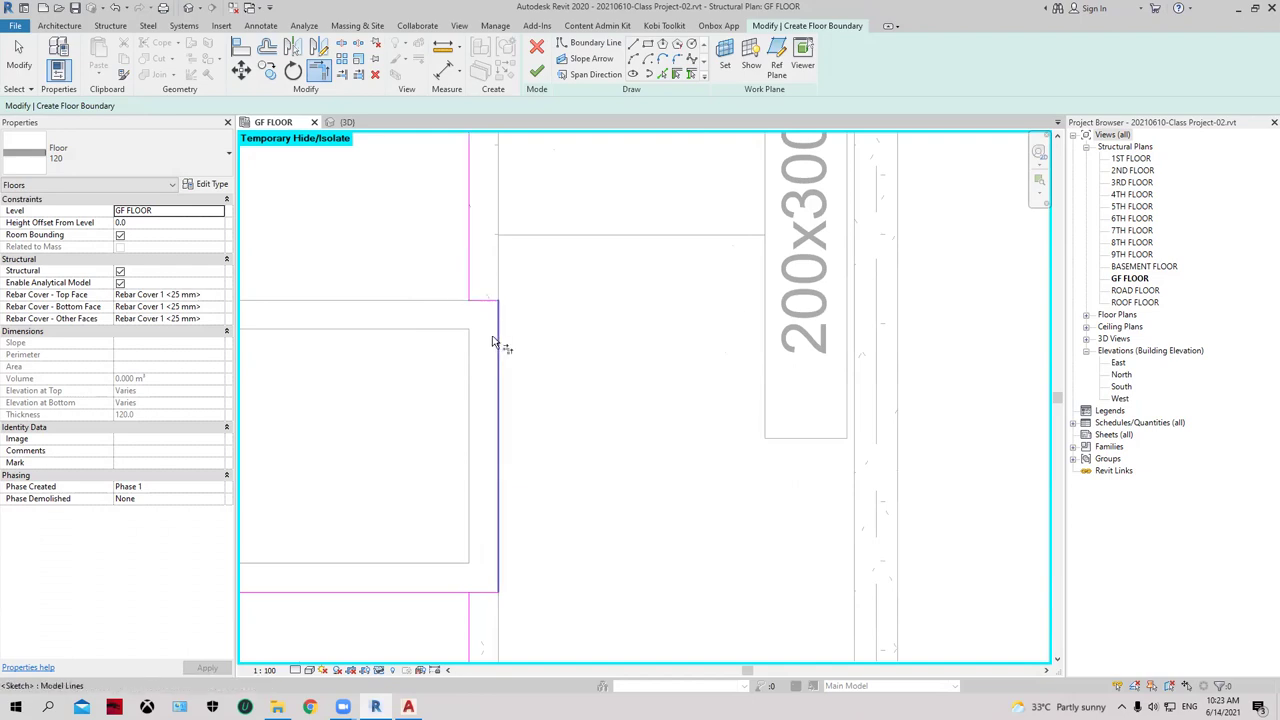
pyautogui.moveTo(493, 449); pyautogui.dragTo(500, 200, button='middle')
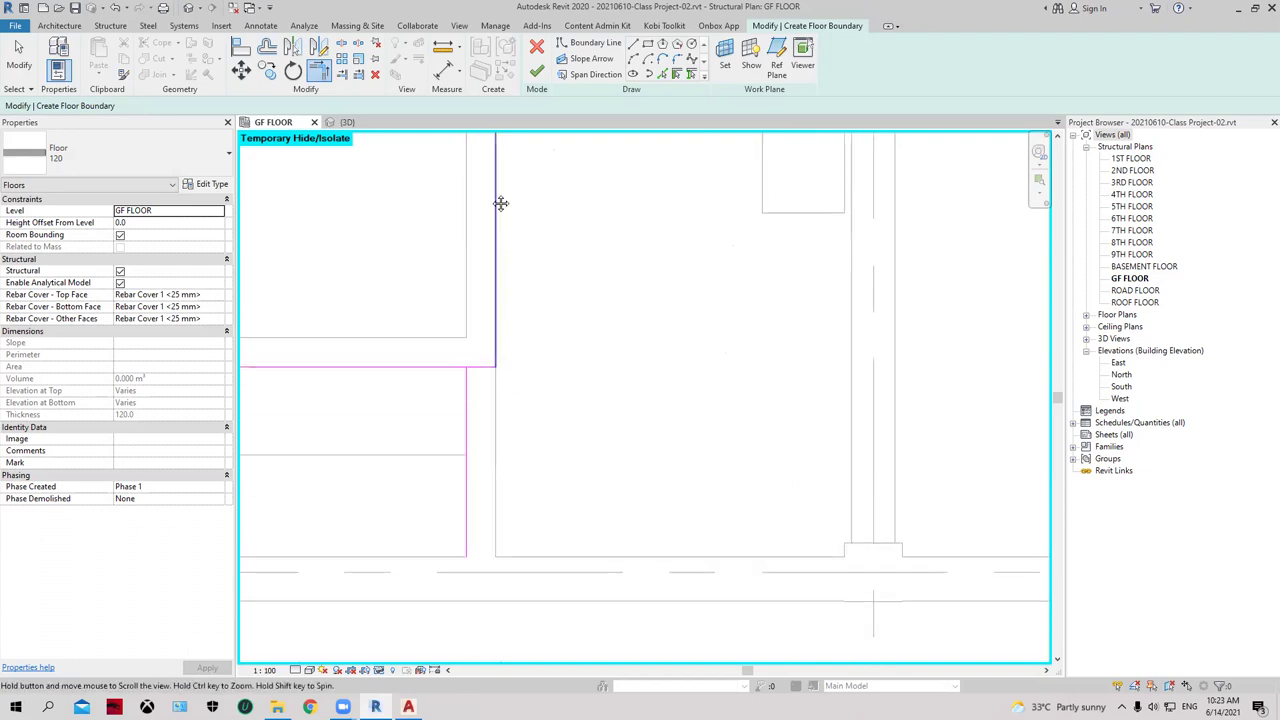
pyautogui.click(467, 364)
pyautogui.click(480, 341)
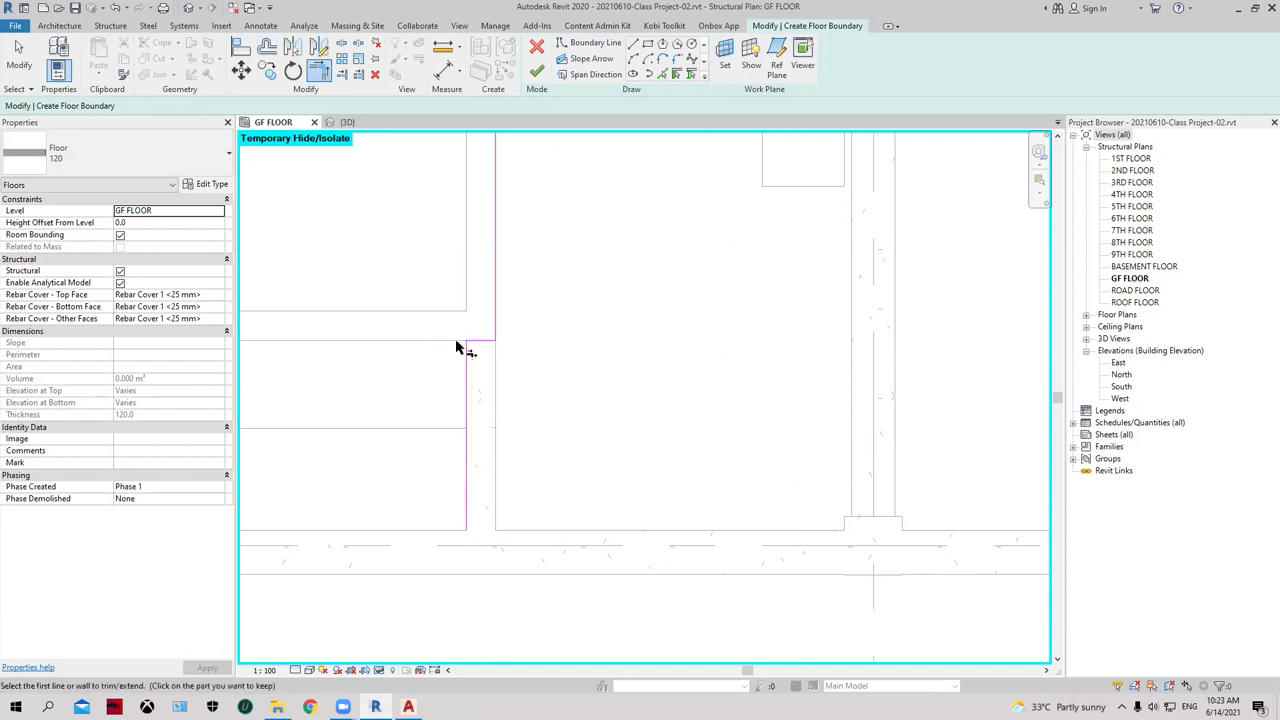
pyautogui.scroll(-2, 443, 349)
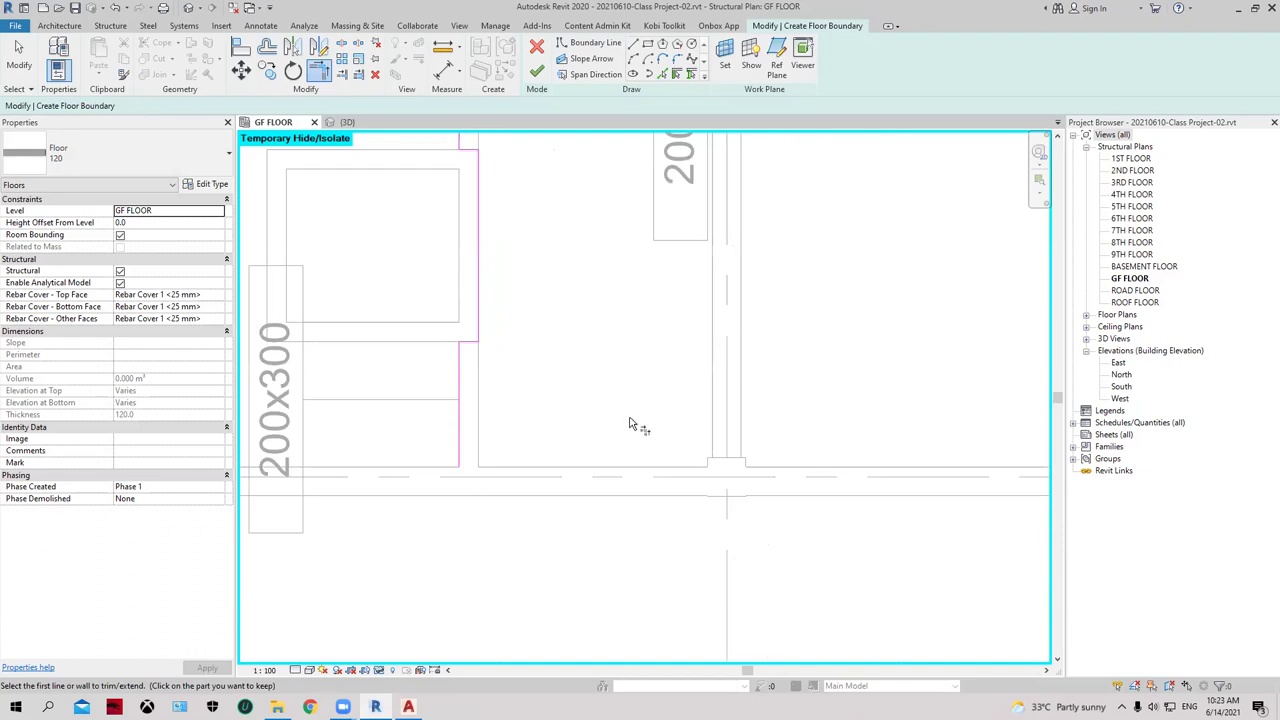
# - Pick the bottom beam edge and the adjoining right edge as boundary lines
pyautogui.click(664, 75)
pyautogui.scroll(-2, 534, 451)
pyautogui.moveTo(831, 512); pyautogui.dragTo(434, 534, button='middle')
pyautogui.scroll(2, 415, 500)
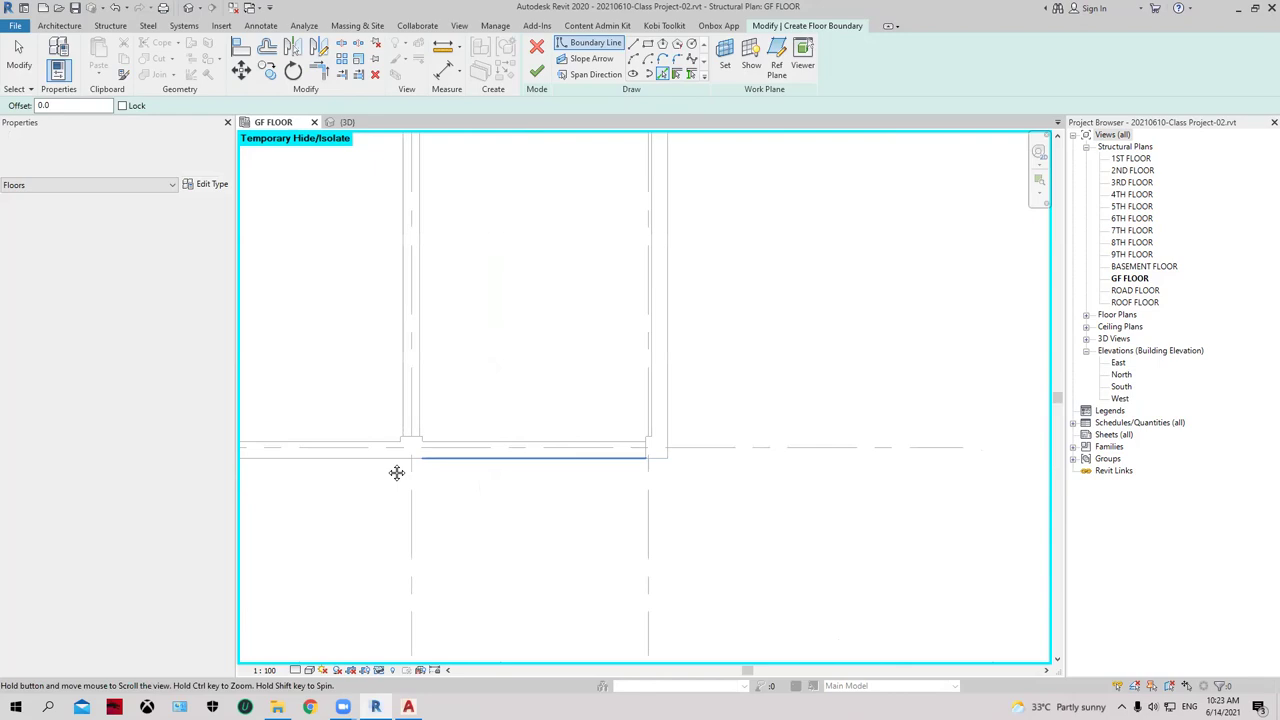
pyautogui.click(507, 467)
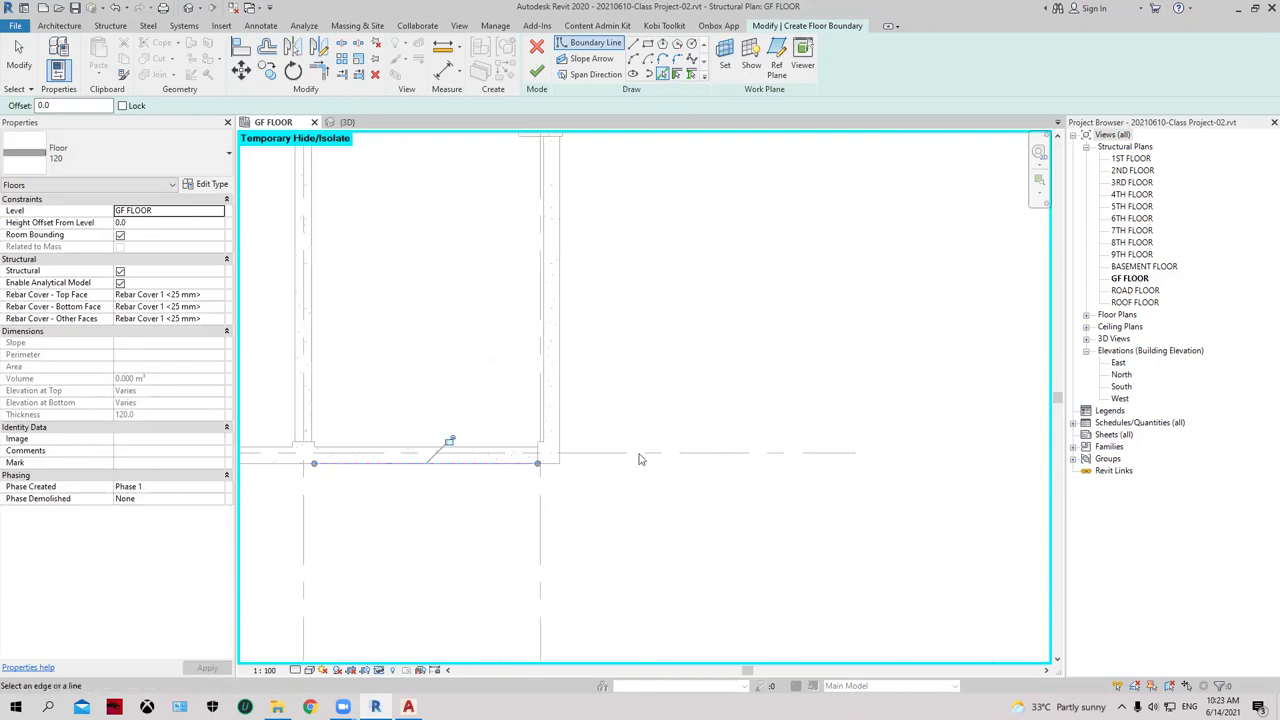
pyautogui.click(564, 386)
pyautogui.scroll(-2, 620, 349)
pyautogui.scroll(-2, 420, 457)
pyautogui.scroll(2, 563, 370)
pyautogui.scroll(2, 563, 370)
pyautogui.scroll(2, 563, 366)
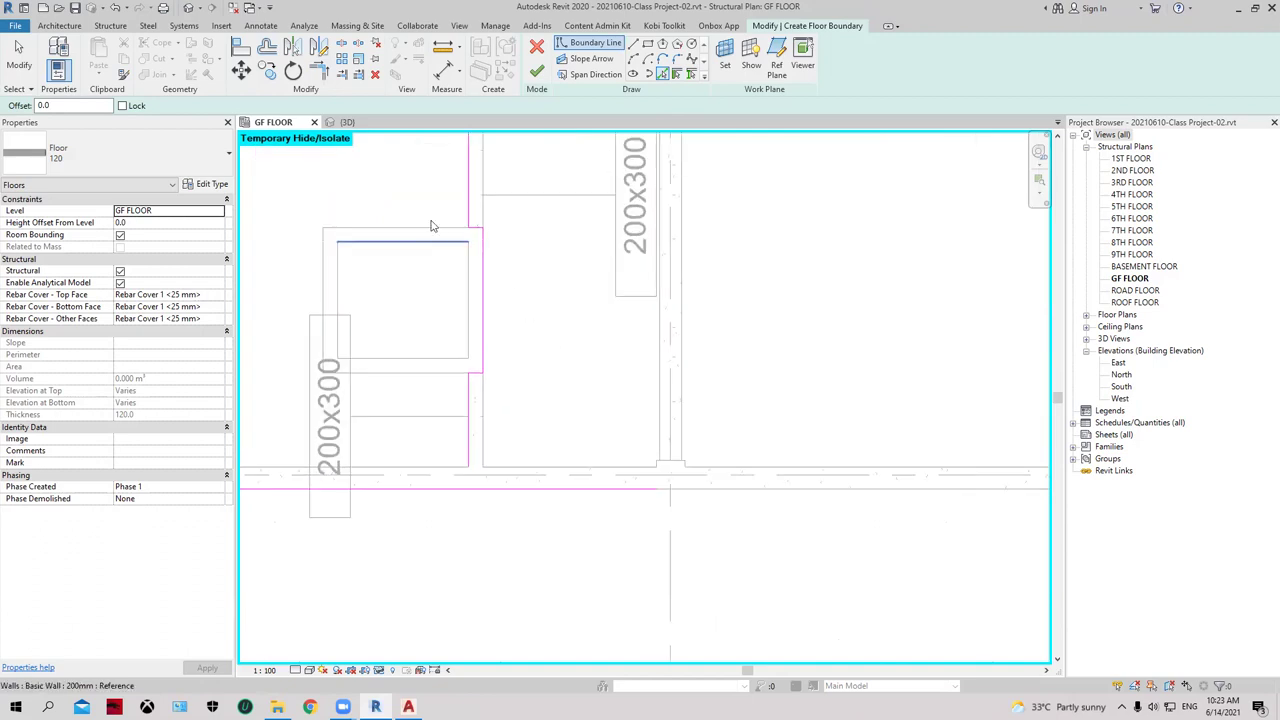
pyautogui.click(318, 70)
pyautogui.scroll(2, 518, 468)
pyautogui.scroll(1, 444, 490)
pyautogui.scroll(-2, 566, 428)
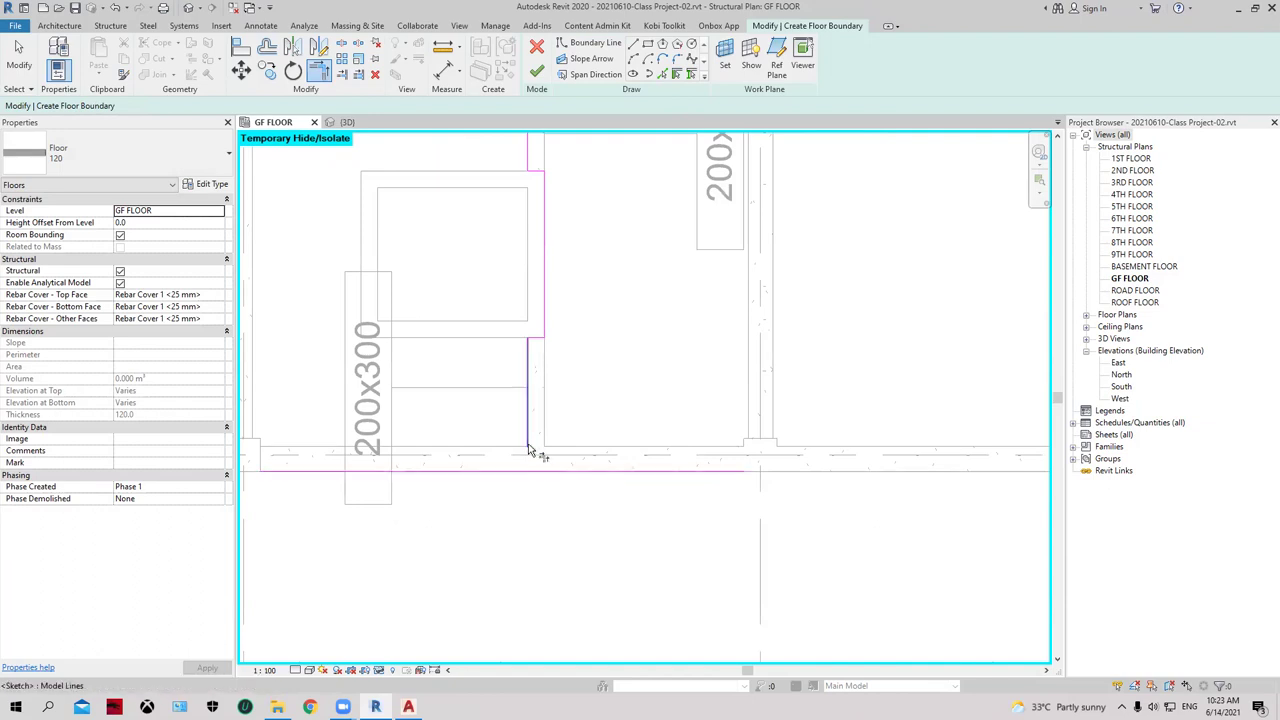
pyautogui.scroll(1, 529, 450)
# - Trim the vertical and bottom boundary lines into a closed corner
pyautogui.click(527, 425)
pyautogui.press('Delete')
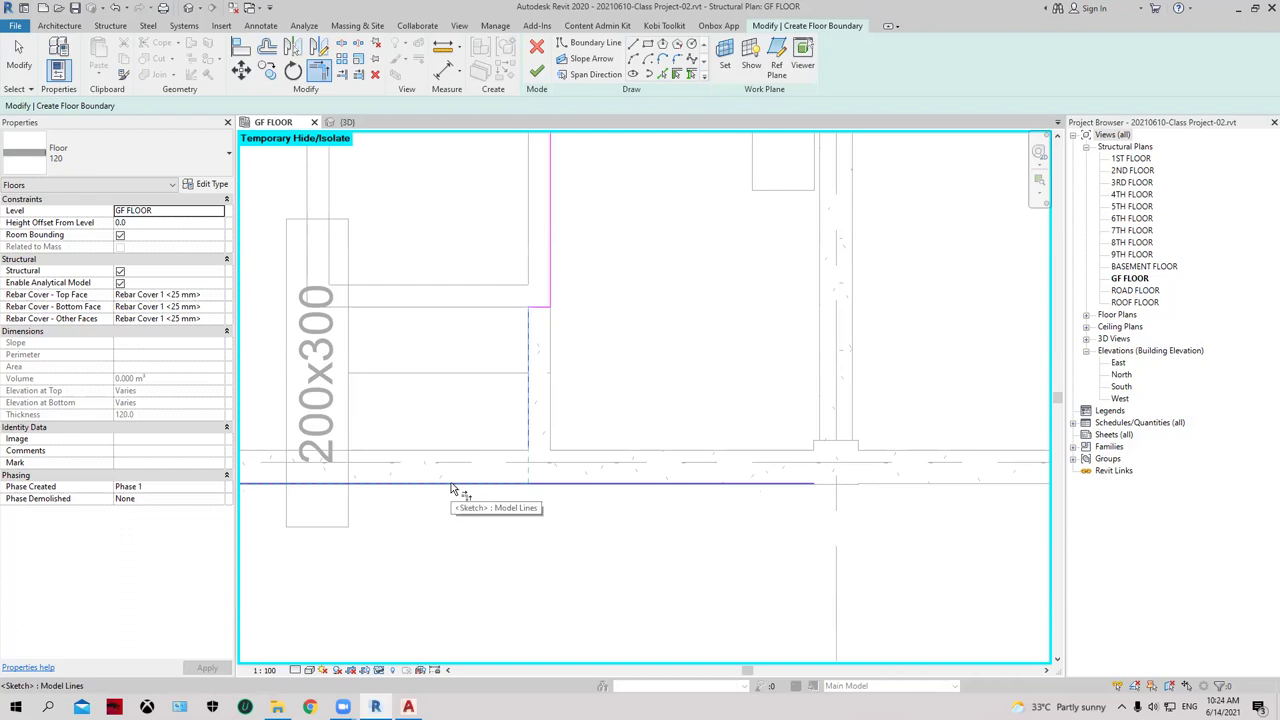
pyautogui.click(608, 486)
pyautogui.scroll(-1, 520, 515)
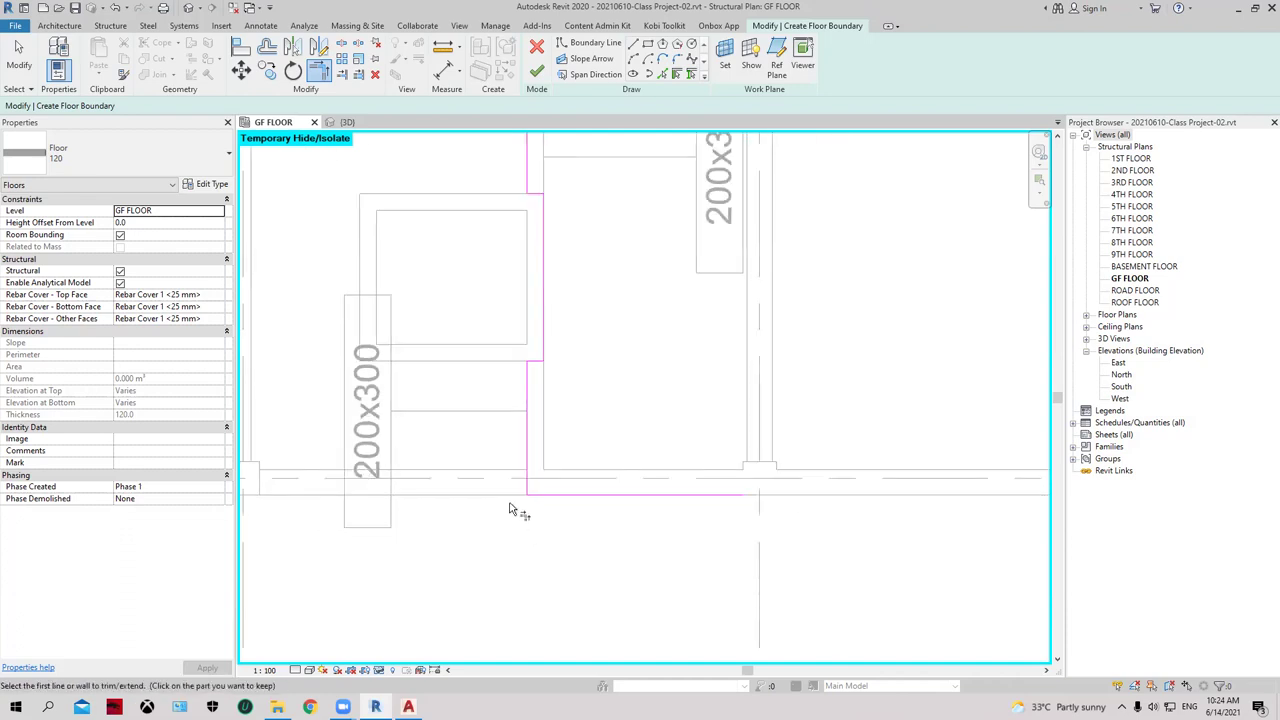
pyautogui.scroll(-1, 468, 471)
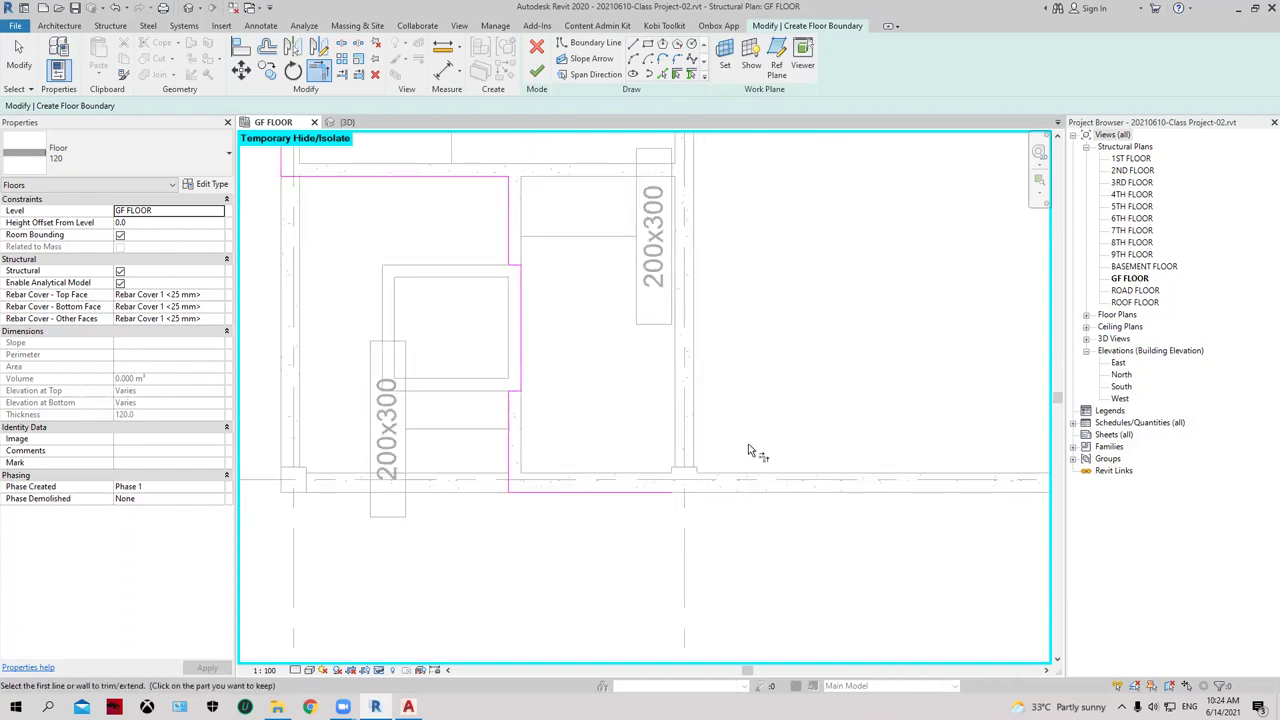
pyautogui.moveTo(760, 494); pyautogui.dragTo(386, 480, button='middle')
pyautogui.scroll(-1, 408, 480)
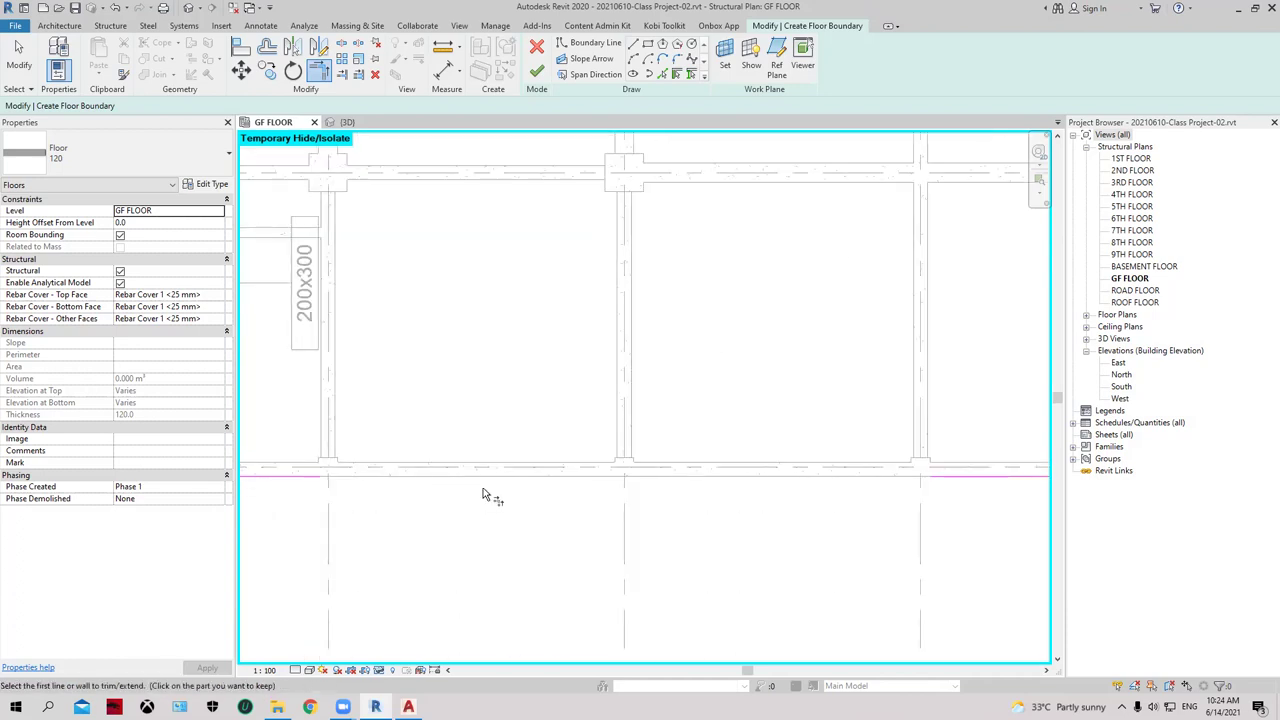
# - Merge the two bottom boundary pieces into one line and close the lower-right corner
pyautogui.click(323, 481)
pyautogui.click(980, 479)
pyautogui.moveTo(846, 520); pyautogui.dragTo(560, 531, button='middle')
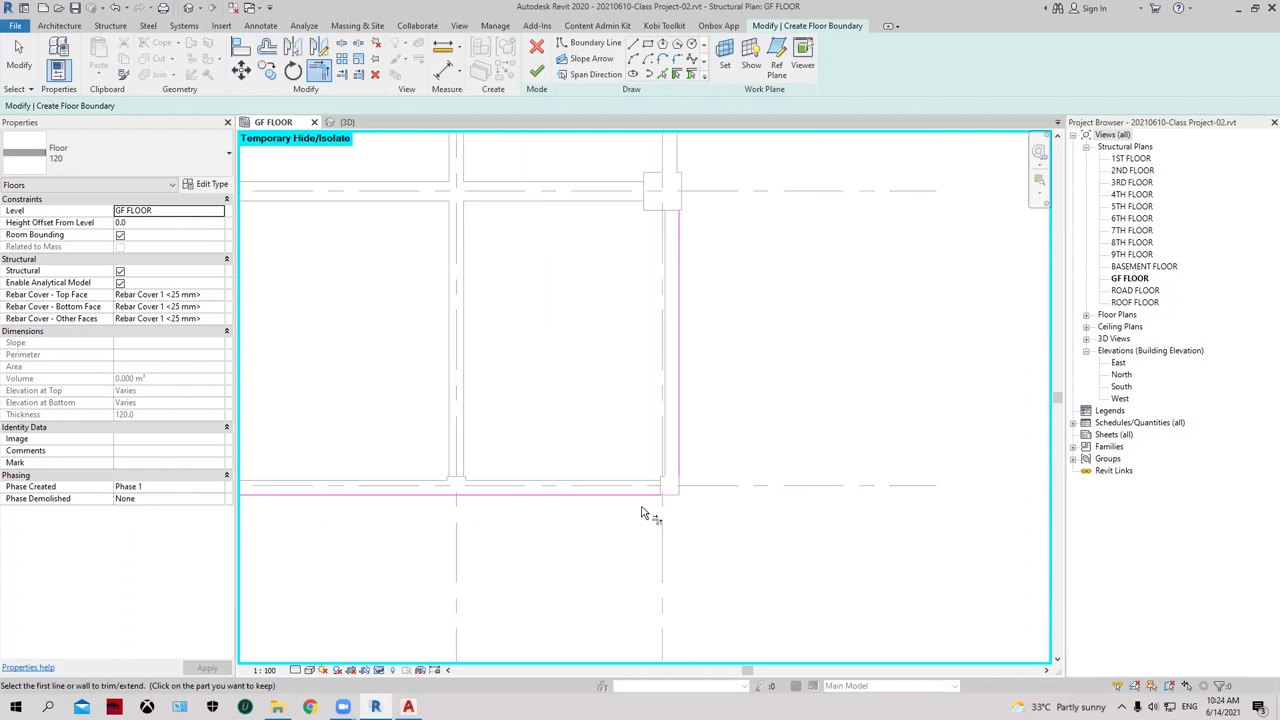
pyautogui.click(643, 496)
pyautogui.click(680, 465)
pyautogui.scroll(2, 678, 480)
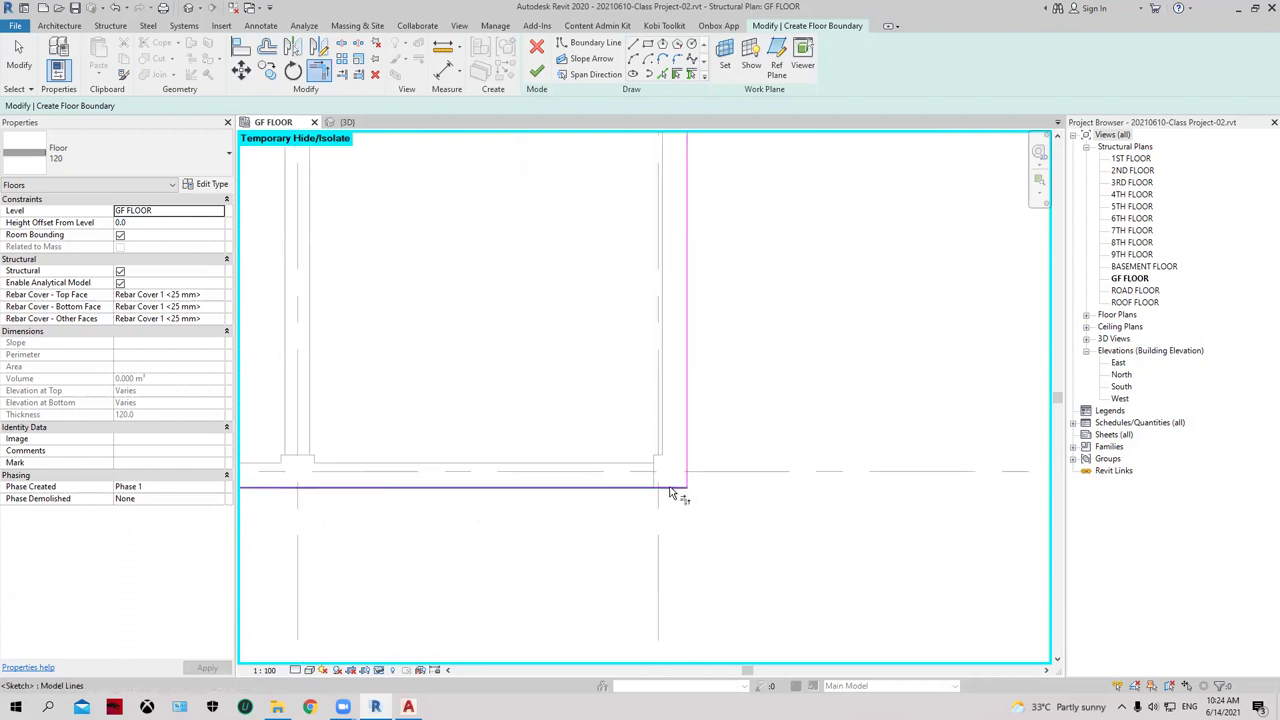
# - Start a boundary line along the column edge with Pick Lines
pyautogui.moveTo(690, 493)
pyautogui.mouseDown(button='middle')
pyautogui.moveTo(709, 500)
pyautogui.moveTo(751, 297)
pyautogui.moveTo(711, 463)
pyautogui.moveTo(697, 462)
pyautogui.mouseUp(button='middle')
pyautogui.scroll(4, 694, 503)
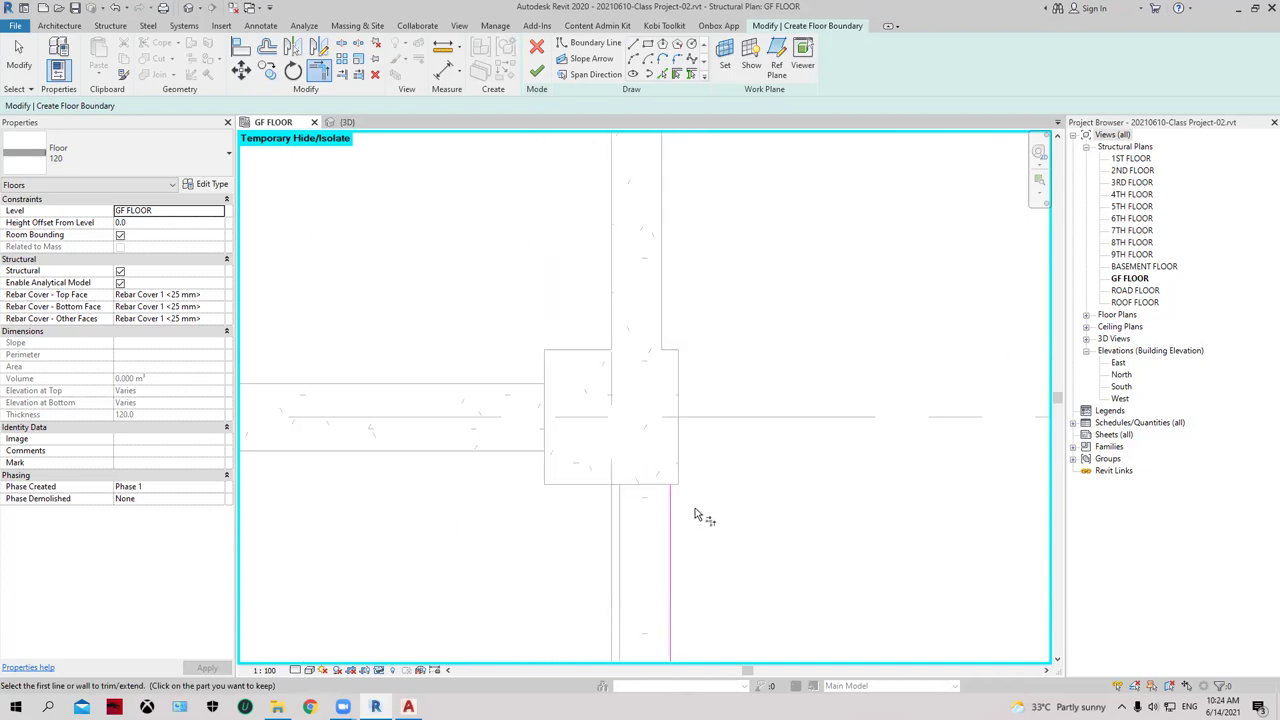
pyautogui.scroll(1, 694, 510)
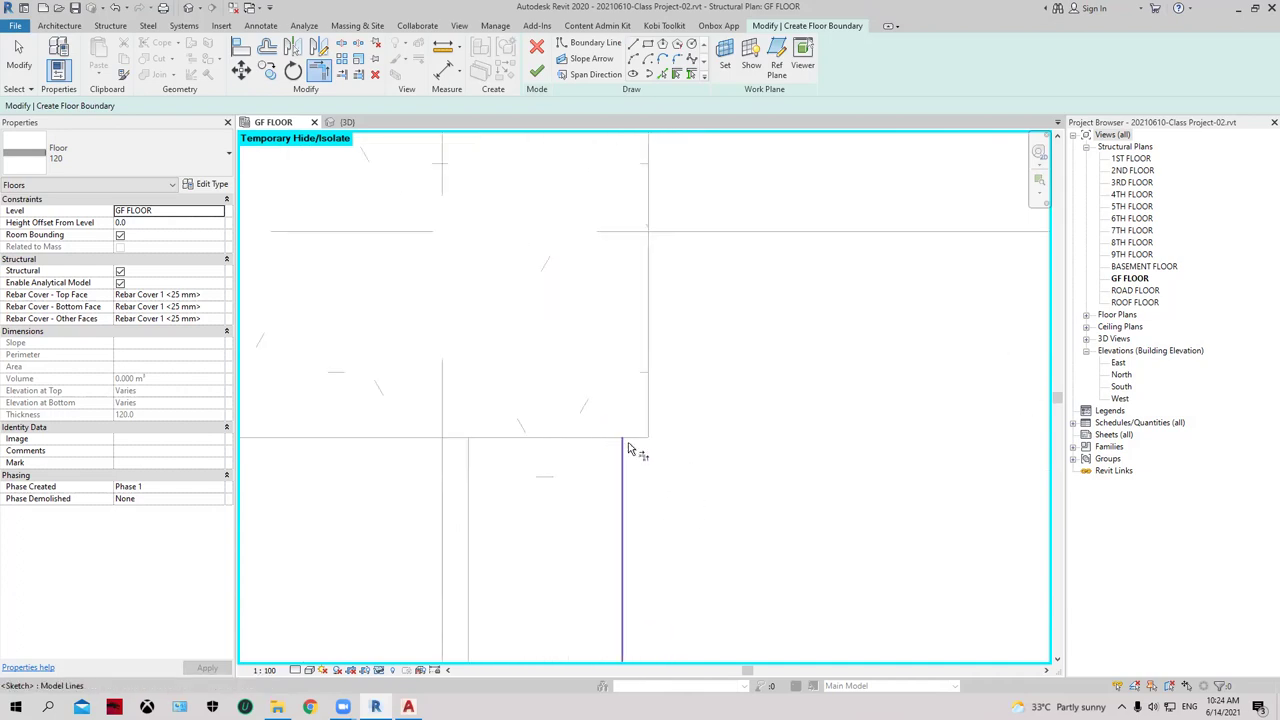
pyautogui.click(662, 75)
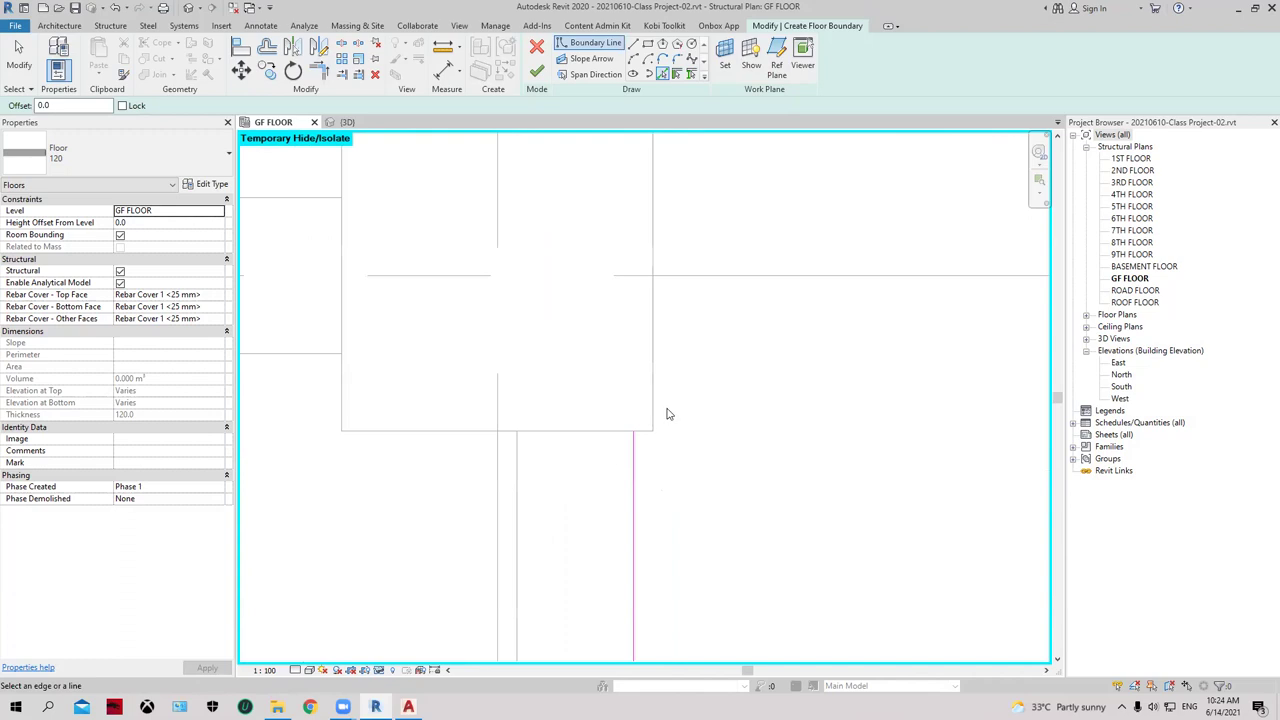
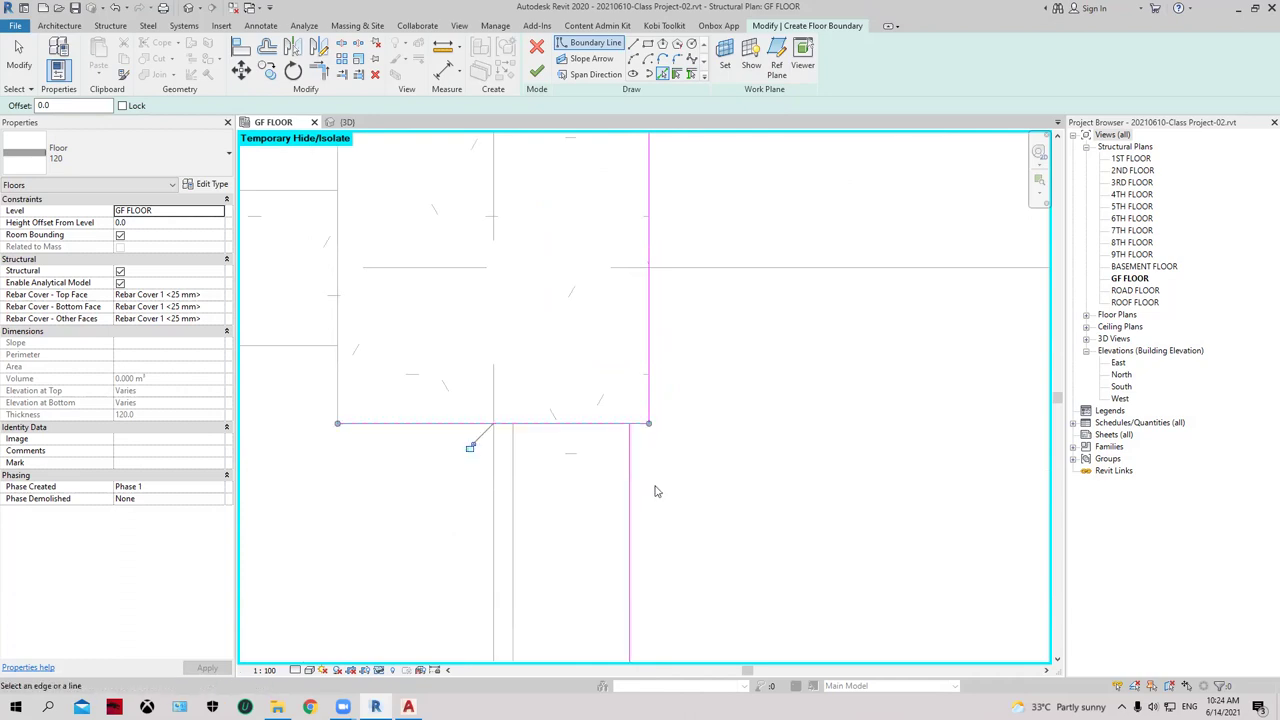
# - Bring the boundary corner into view and start Trim/Extend to Corner (TR)
pyautogui.click(318, 70)
pyautogui.moveTo(463, 402); pyautogui.dragTo(527, 409, button='middle')
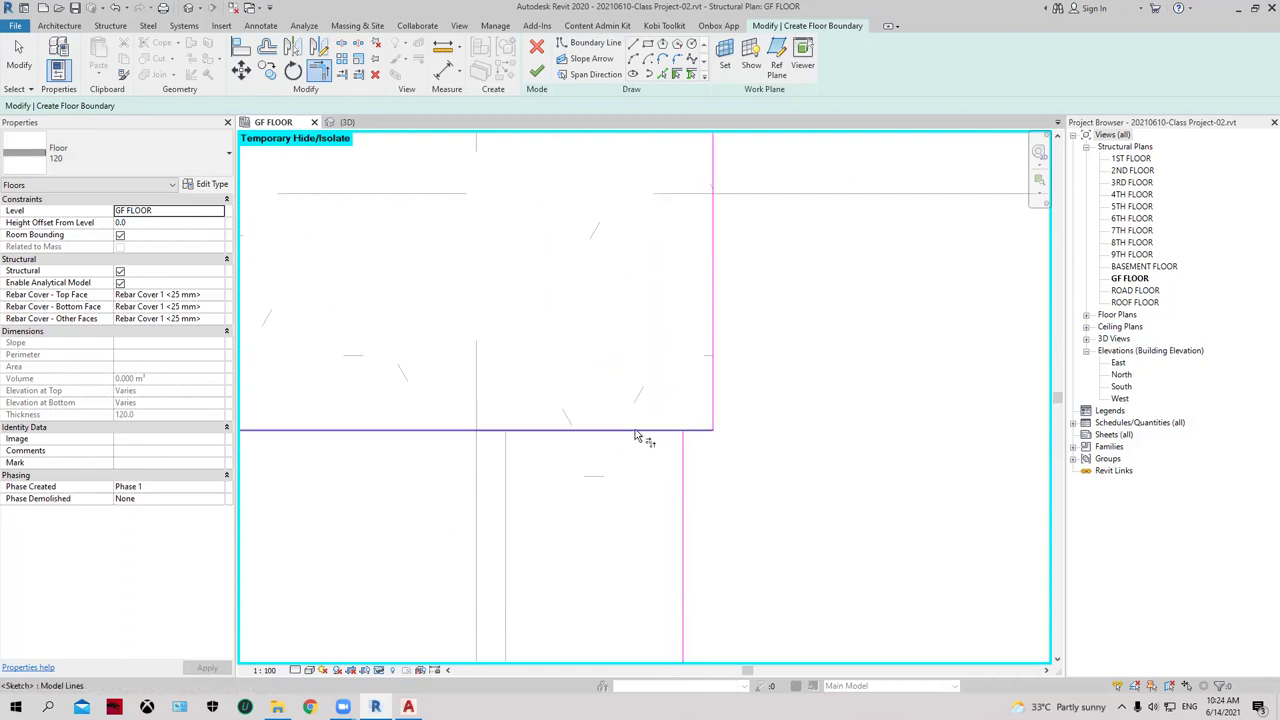
pyautogui.press('t')
pyautogui.press('r')
pyautogui.scroll(-1, 720, 490)
pyautogui.scroll(-1, 745, 430)
pyautogui.scroll(-1, 803, 463)
pyautogui.scroll(2, 800, 357)
pyautogui.scroll(1, 551, 417)
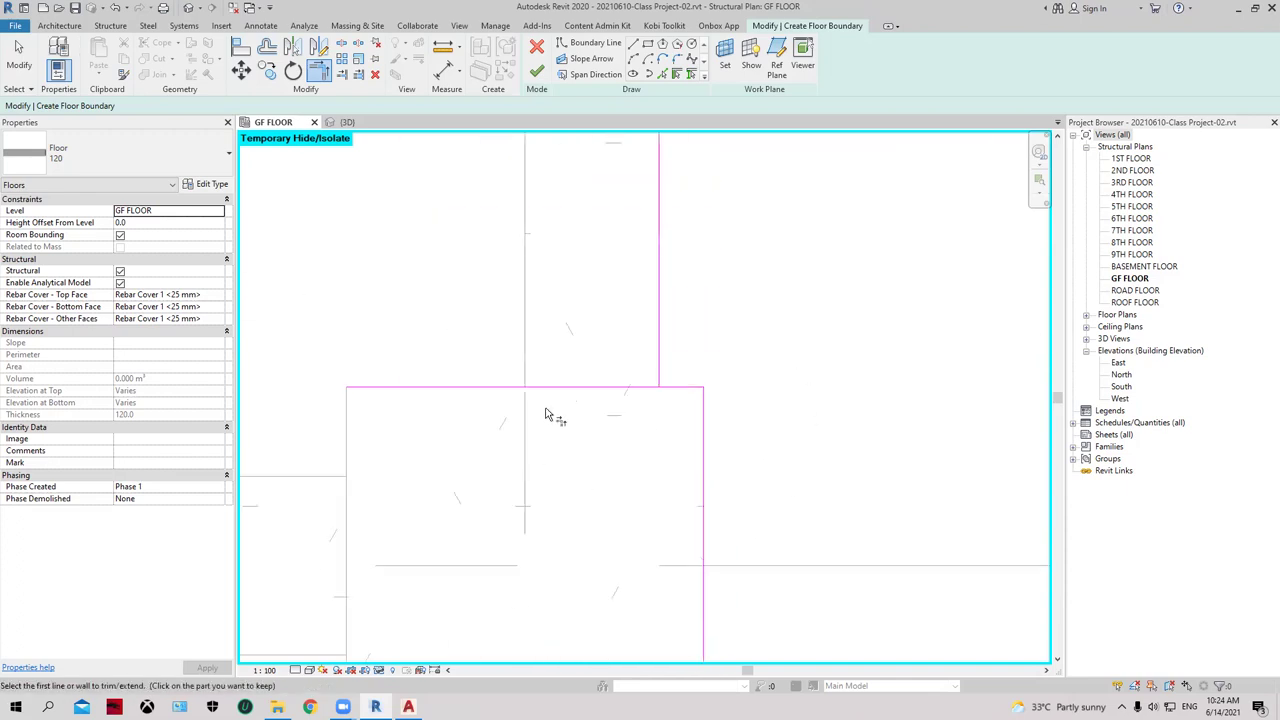
# - Trim the vertical and horizontal boundary lines into a clean corner, removing the horizontal overhang
pyautogui.click(684, 387)
pyautogui.click(661, 370)
pyautogui.scroll(-1, 741, 358)
pyautogui.scroll(-2, 760, 357)
pyautogui.scroll(-1, 777, 351)
pyautogui.moveTo(823, 343); pyautogui.dragTo(800, 431, button='middle')
pyautogui.scroll(-1, 797, 428)
pyautogui.scroll(-1, 814, 289)
pyautogui.scroll(2, 808, 280)
# - Pick the diagonal beam edge and the top horizontal beam line as new boundary lines
pyautogui.click(662, 74)
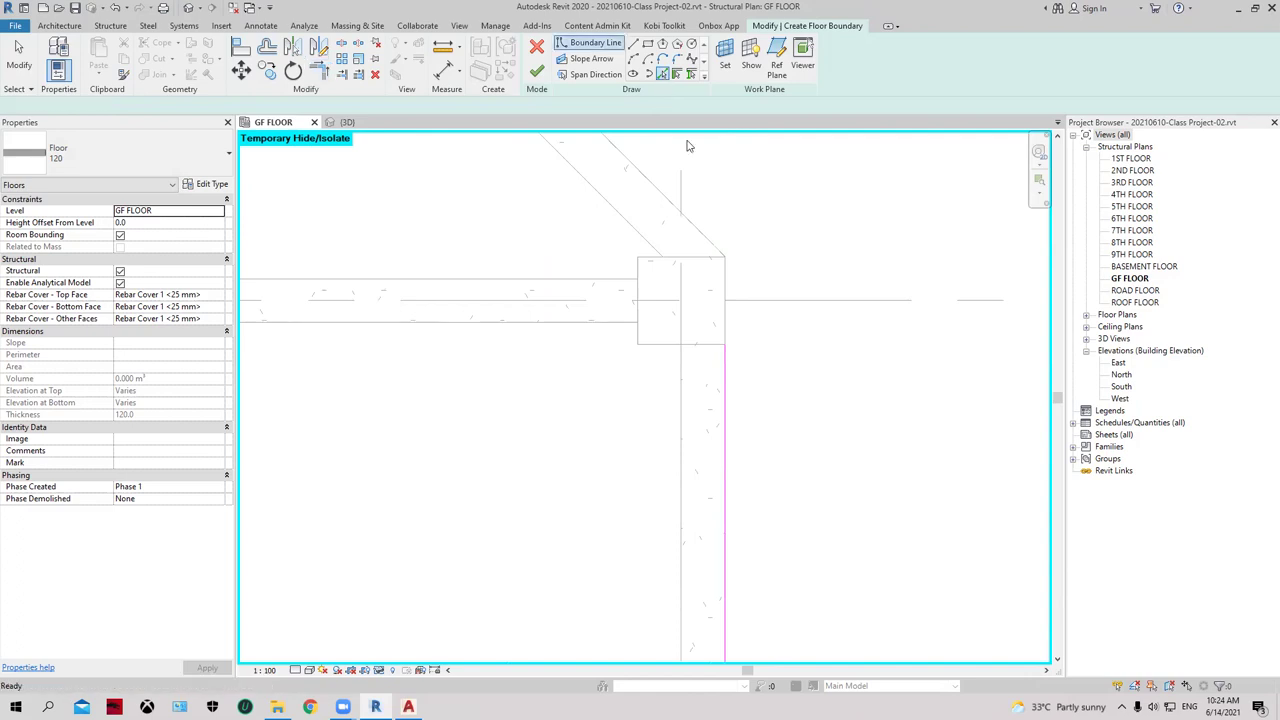
pyautogui.click(704, 237)
pyautogui.scroll(-1, 749, 320)
pyautogui.moveTo(744, 237)
pyautogui.mouseDown(button='middle')
pyautogui.moveTo(790, 321)
pyautogui.moveTo(626, 263)
pyautogui.mouseUp(button='middle')
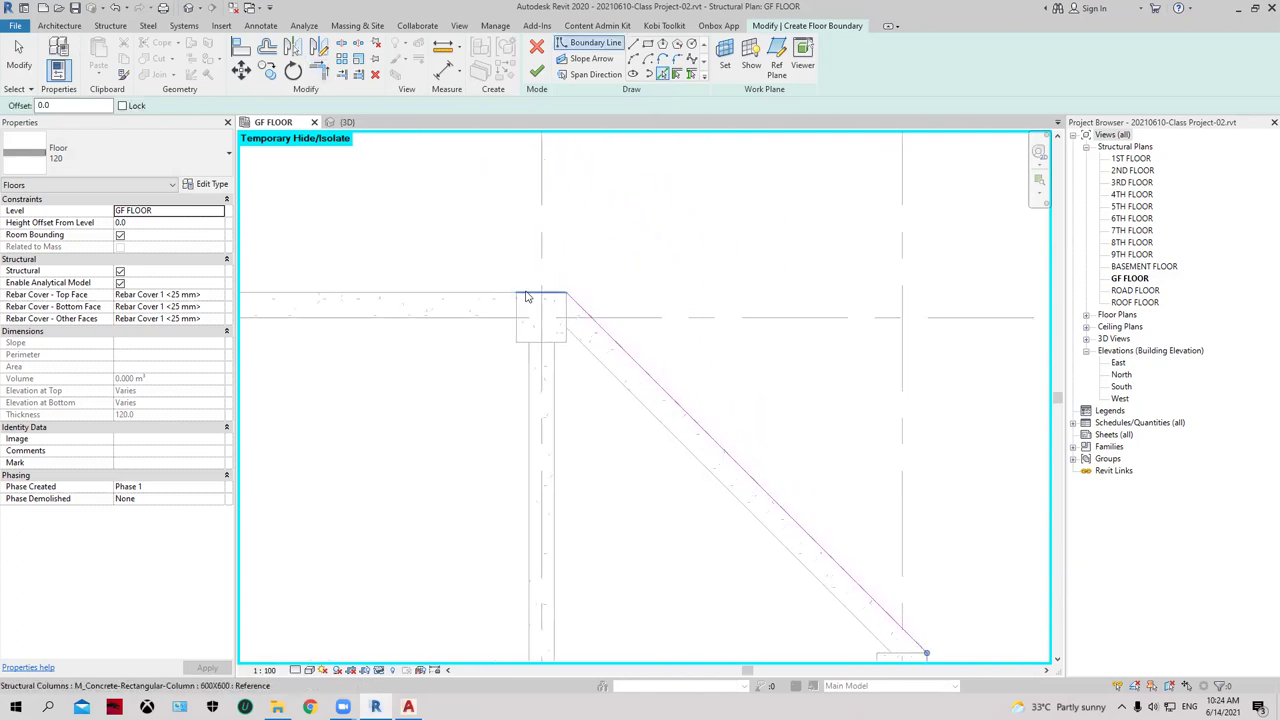
pyautogui.click(429, 300)
pyautogui.scroll(-1, 571, 366)
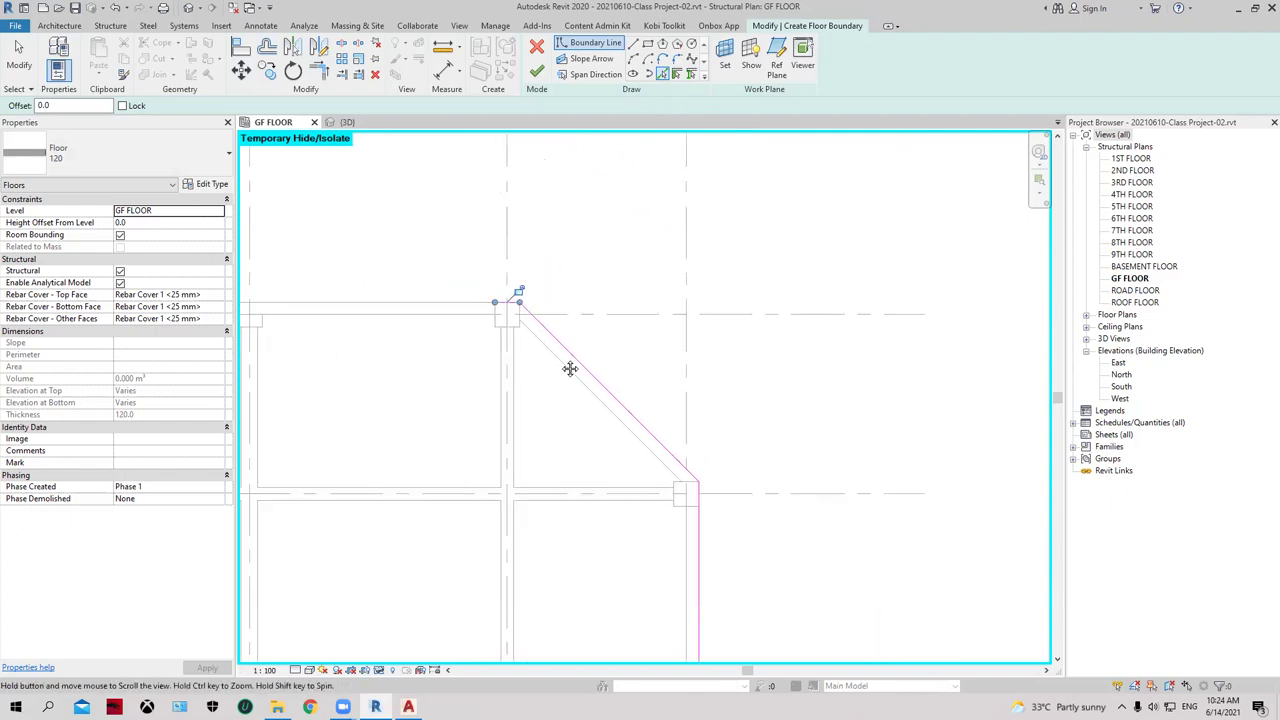
pyautogui.moveTo(571, 366); pyautogui.dragTo(477, 383, button='middle')
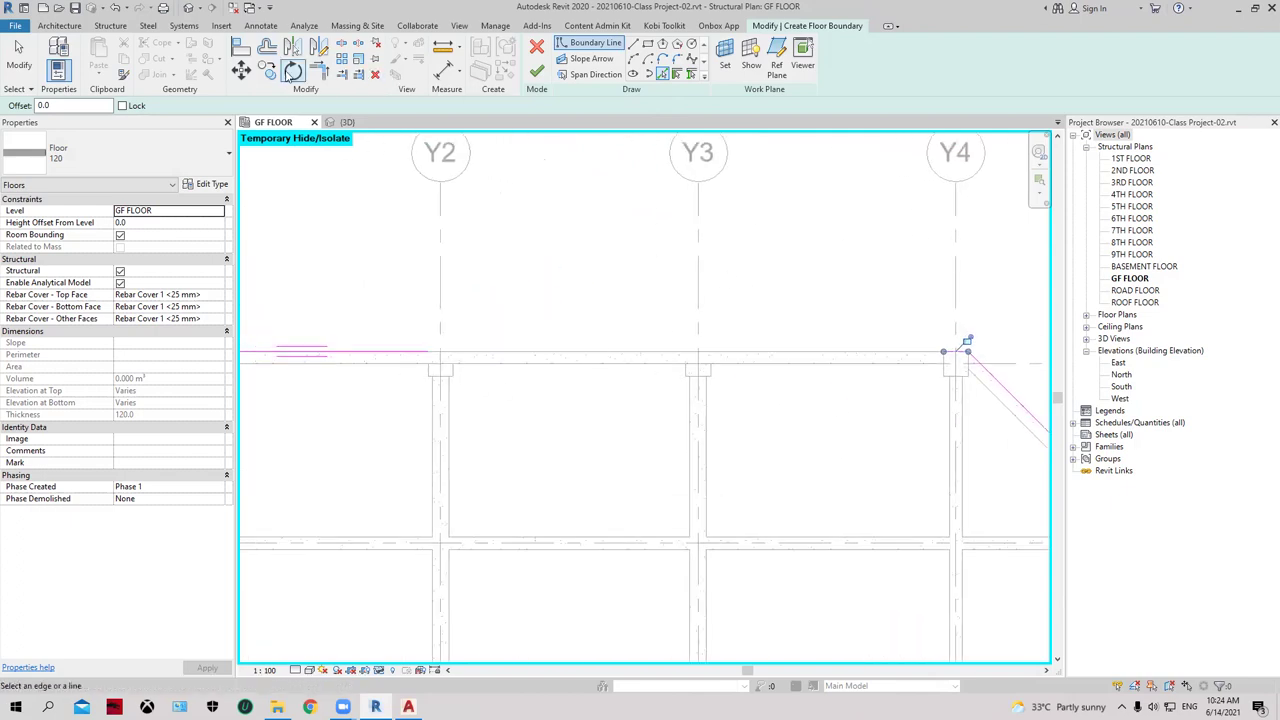
# - Stop adding boundary lines, start Trim/Extend to Corner (TR), and view the whole sketch
pyautogui.press('Escape')
pyautogui.press('t')
pyautogui.press('r')
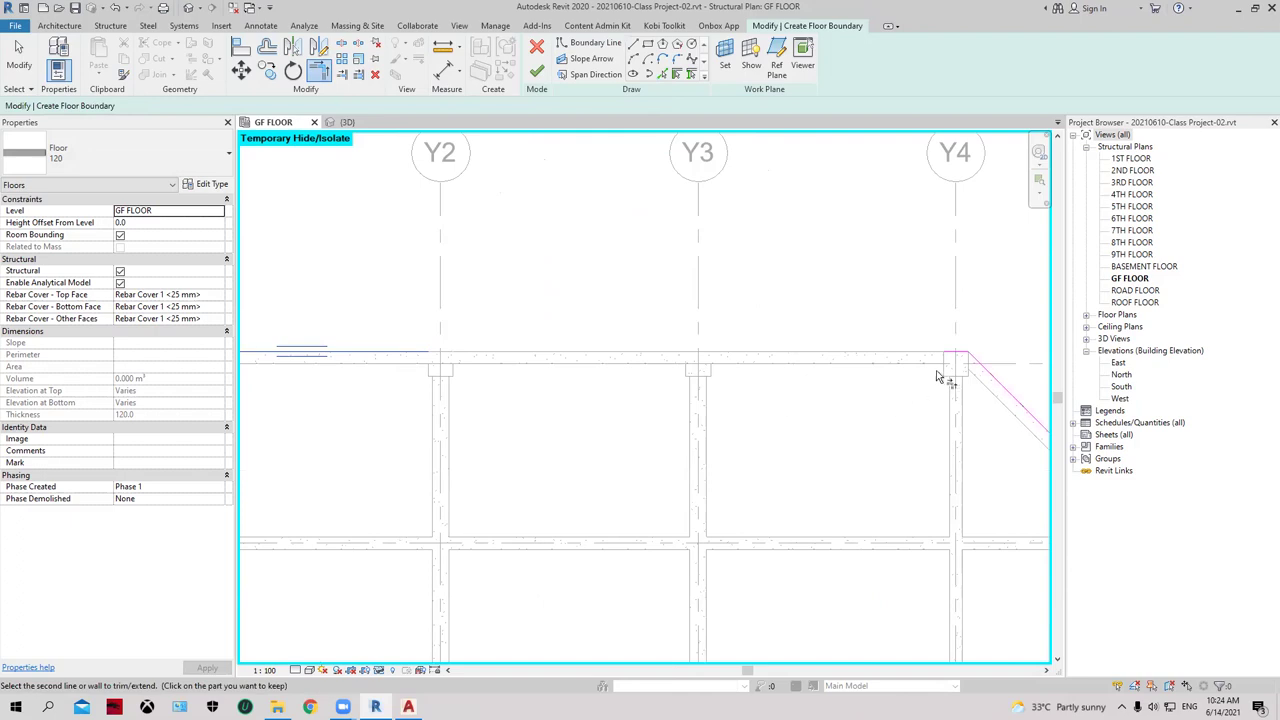
pyautogui.scroll(-2, 727, 443)
pyautogui.scroll(-1, 727, 443)
pyautogui.moveTo(731, 446)
pyautogui.mouseDown(button='middle')
pyautogui.moveTo(666, 257)
pyautogui.moveTo(827, 415)
pyautogui.mouseUp(button='middle')
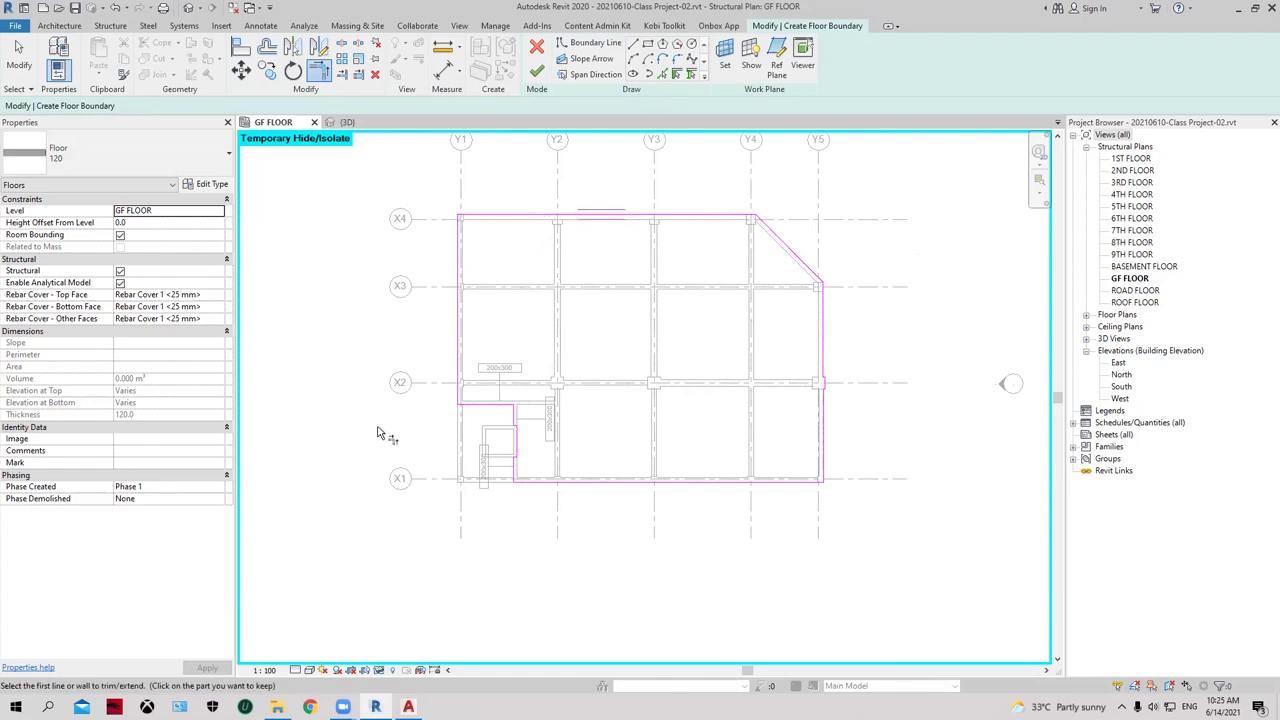
# - Zoom in and pan to the lower boundary jogs around the 200x300 beams
pyautogui.scroll(1, 478, 225)
pyautogui.scroll(2, 475, 213)
pyautogui.scroll(1, 465, 225)
pyautogui.scroll(1, 456, 237)
pyautogui.scroll(2, 457, 500)
pyautogui.scroll(1, 557, 171)
pyautogui.scroll(2, 566, 434)
pyautogui.moveTo(563, 477); pyautogui.dragTo(516, 219, button='middle')
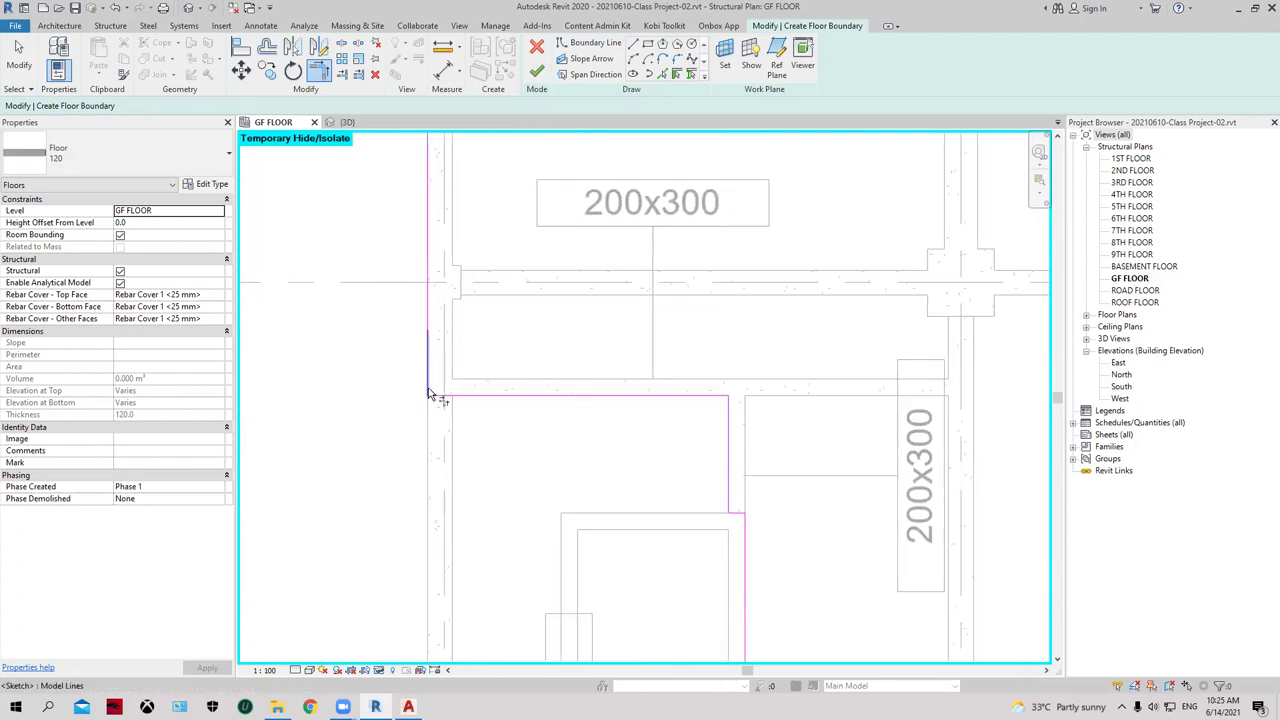
pyautogui.moveTo(745, 424); pyautogui.dragTo(680, 289, button='middle')
pyautogui.scroll(1, 733, 397)
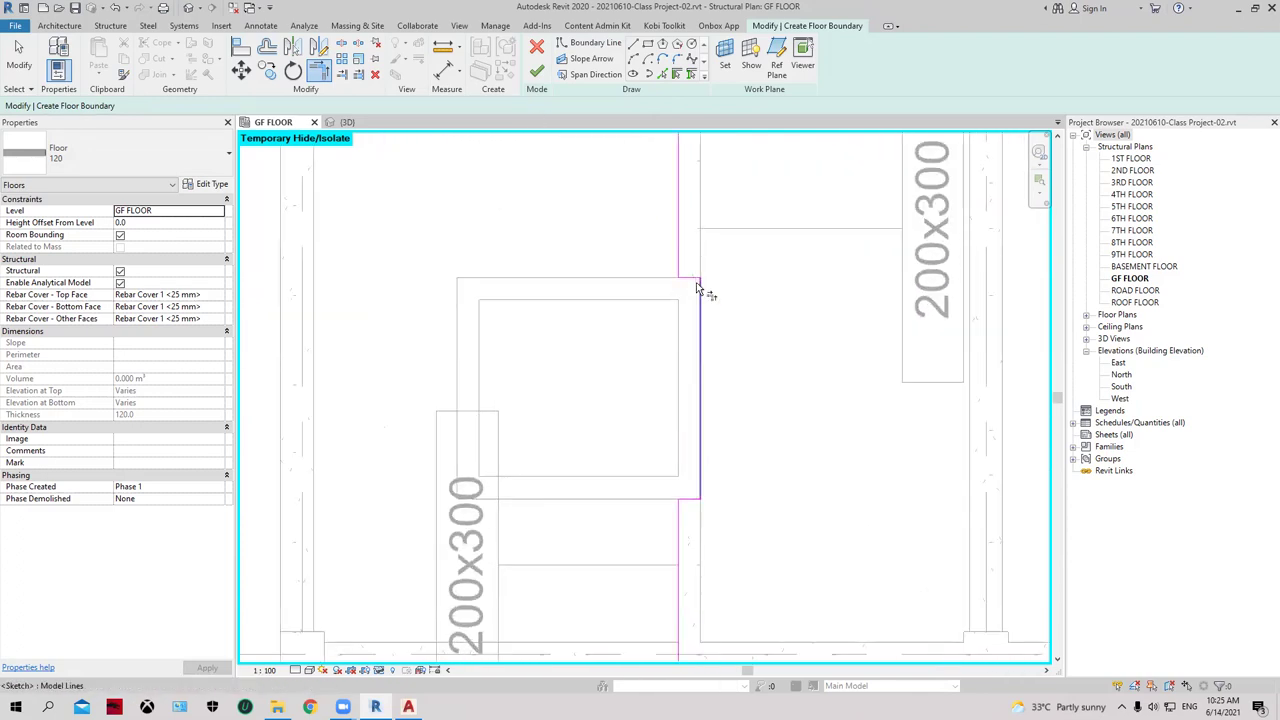
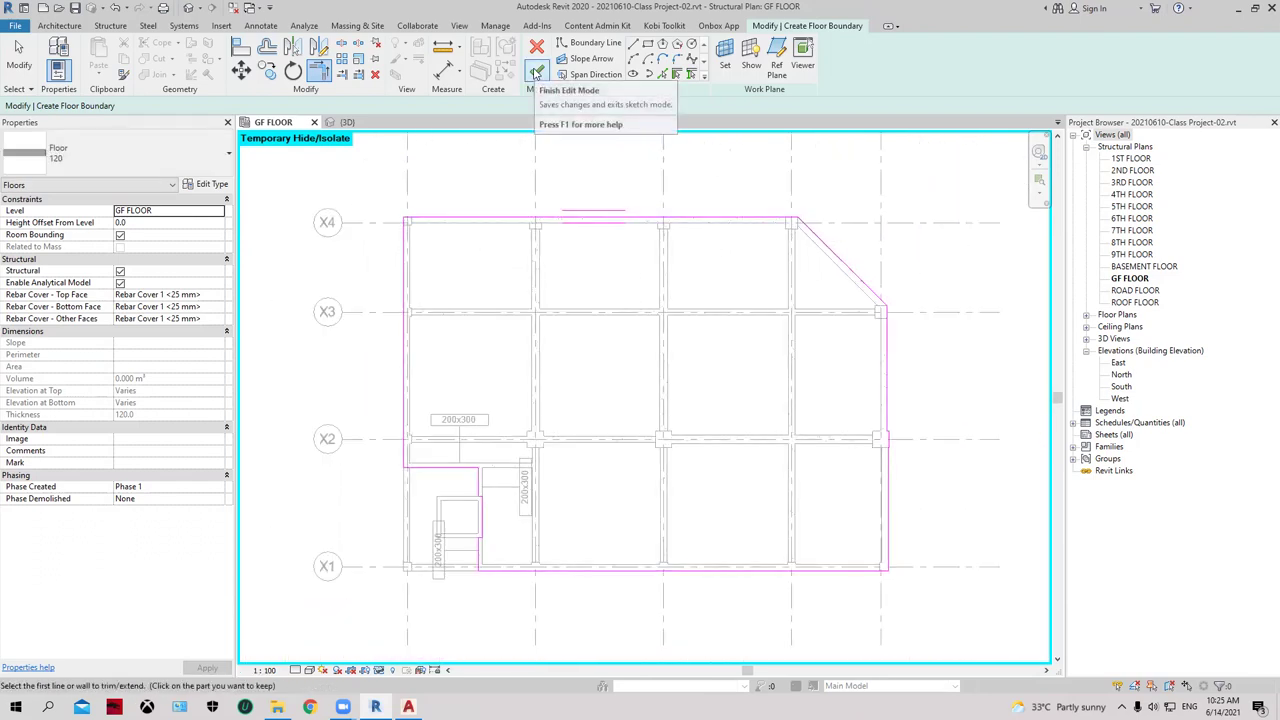
# - Finish the 120 structural floor sketch on GF FLOOR and move the wall-attachment prompt aside
pyautogui.click(536, 72)
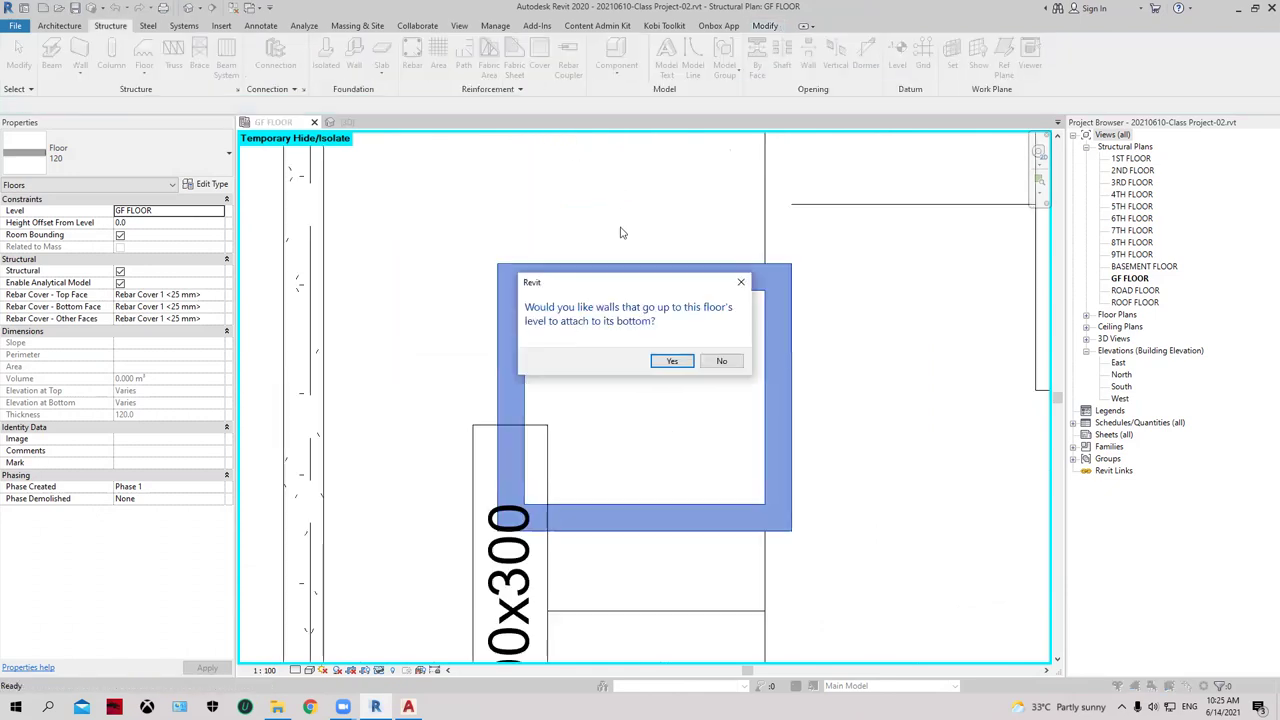
pyautogui.moveTo(618, 289); pyautogui.dragTo(363, 260)
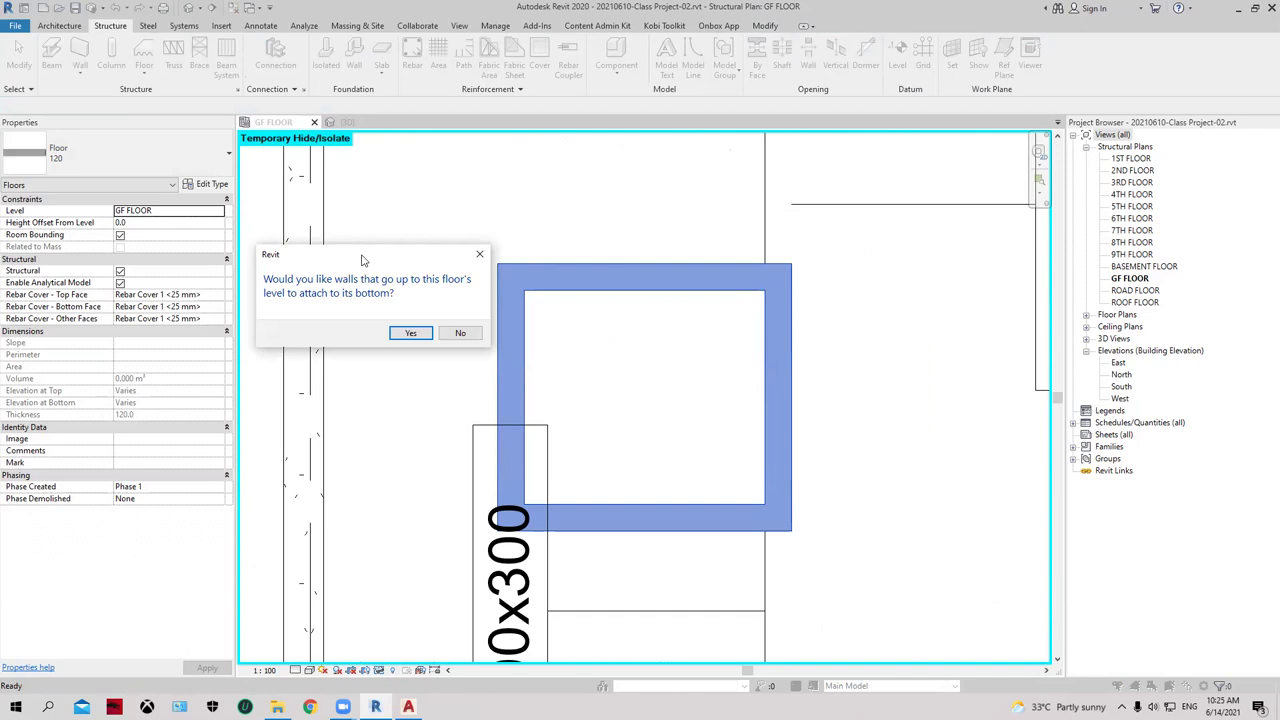
pyautogui.moveTo(365, 254); pyautogui.dragTo(363, 242)
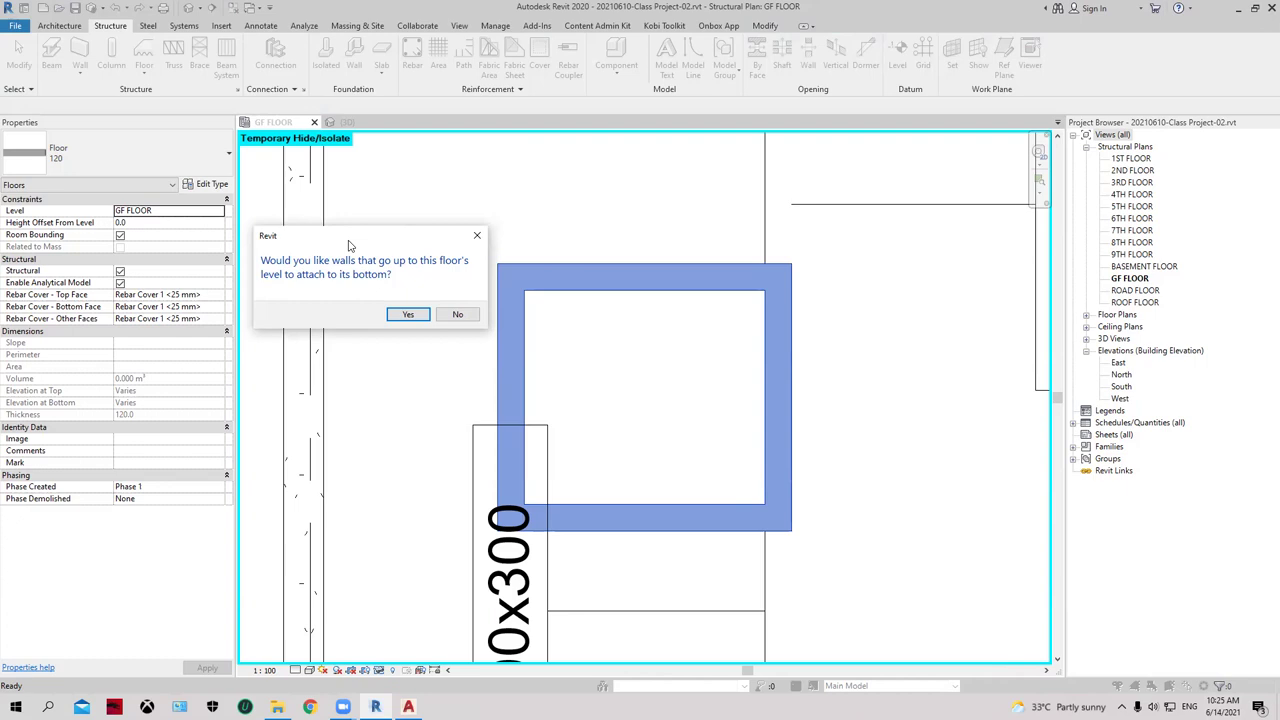
pyautogui.moveTo(349, 244); pyautogui.dragTo(344, 253)
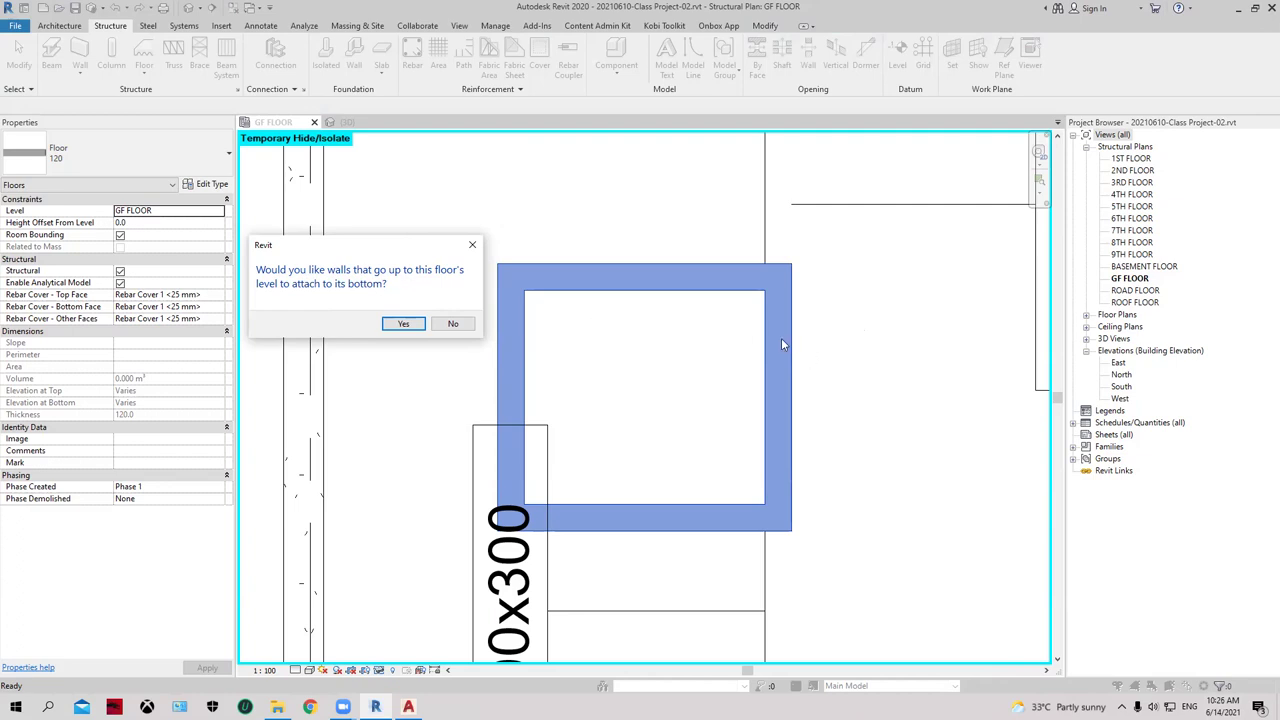
# - Decline attaching walls to the slab bottom, then reselect and clear the finished floor
pyautogui.click(453, 325)
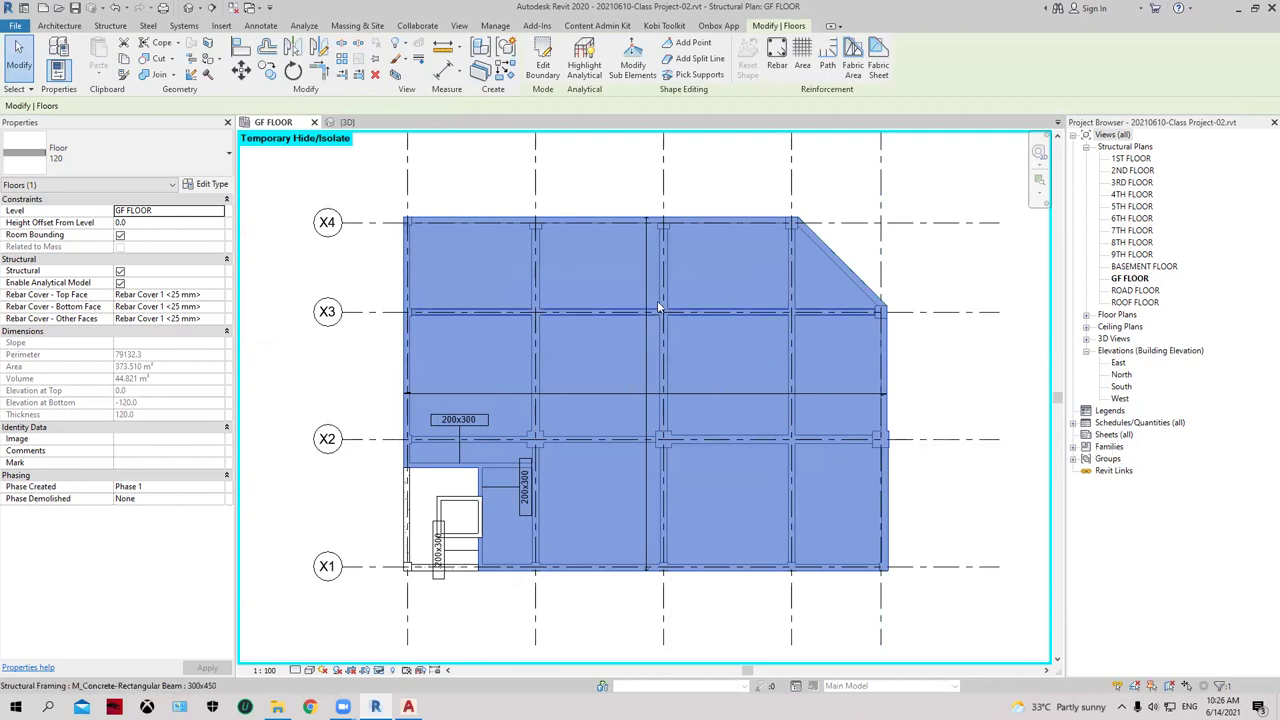
pyautogui.click(557, 192)
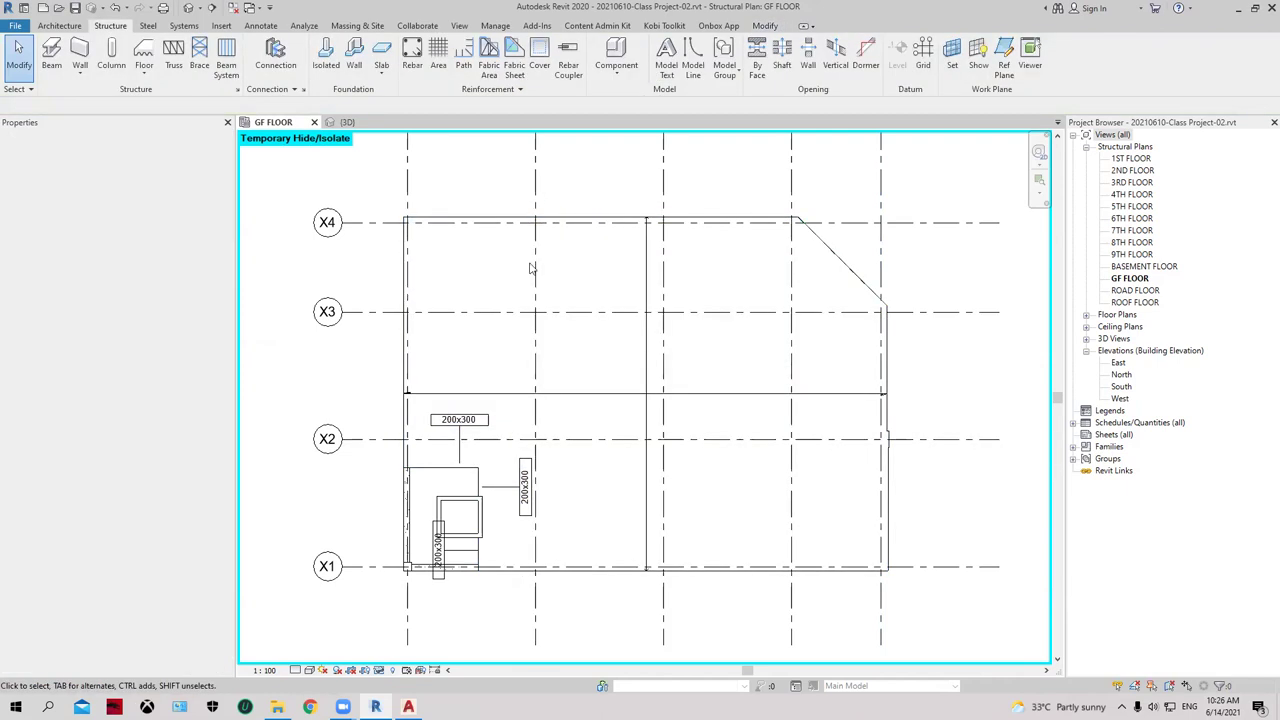
pyautogui.click(628, 283)
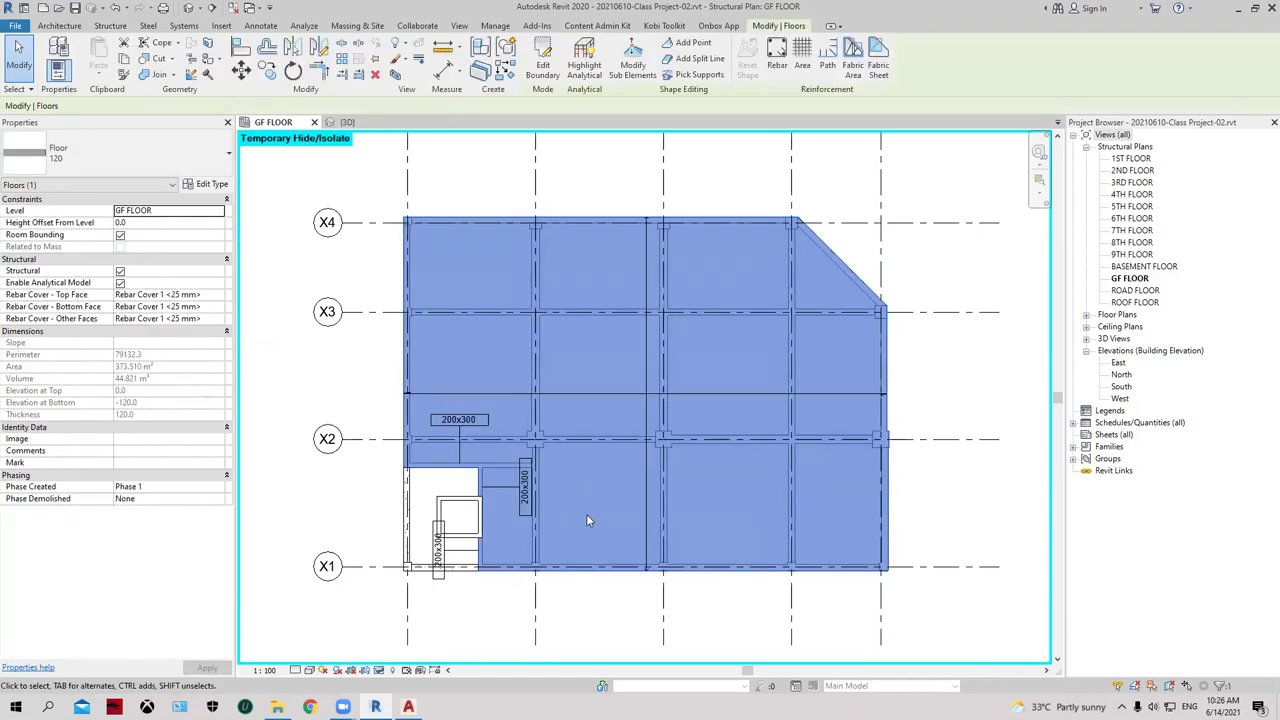
pyautogui.press('Escape')
# - Delete the three 200x300 beam tags from the GF FLOOR plan
pyautogui.click(462, 456)
pyautogui.keyDown('ctrl'); pyautogui.click(528, 480); pyautogui.keyUp('ctrl')
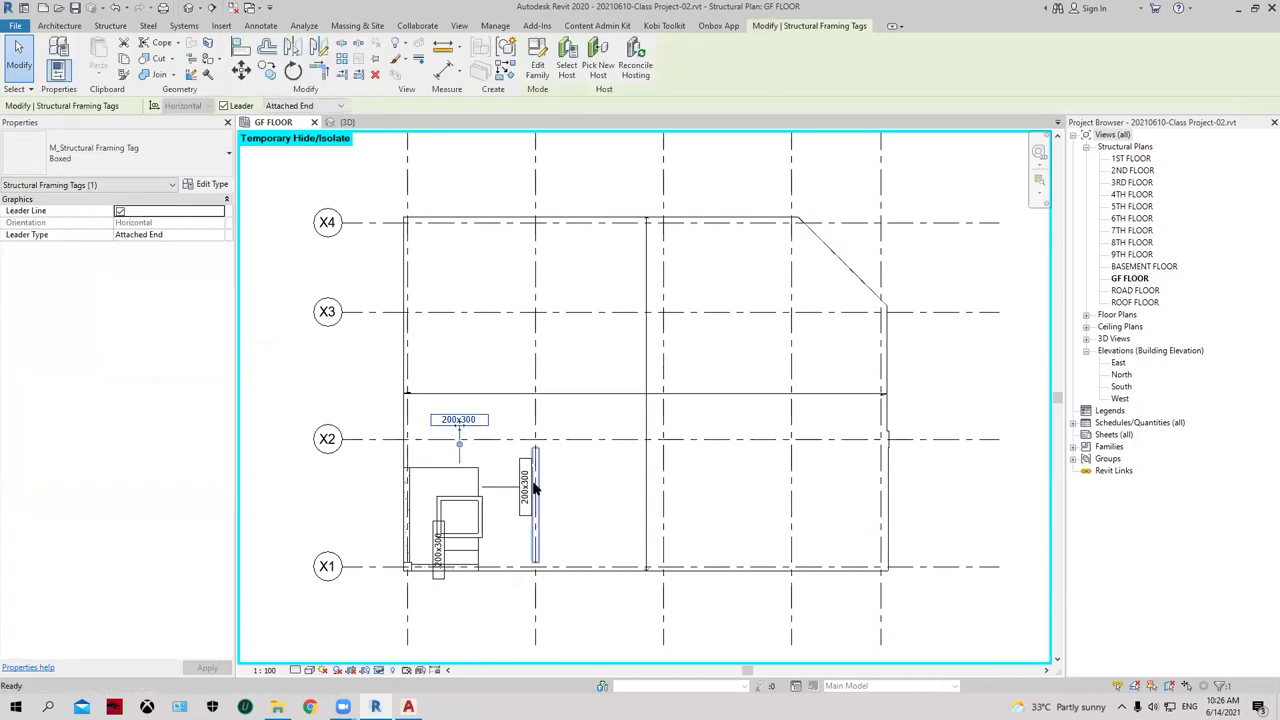
pyautogui.press('Delete')
pyautogui.click(449, 561)
pyautogui.press('Delete')
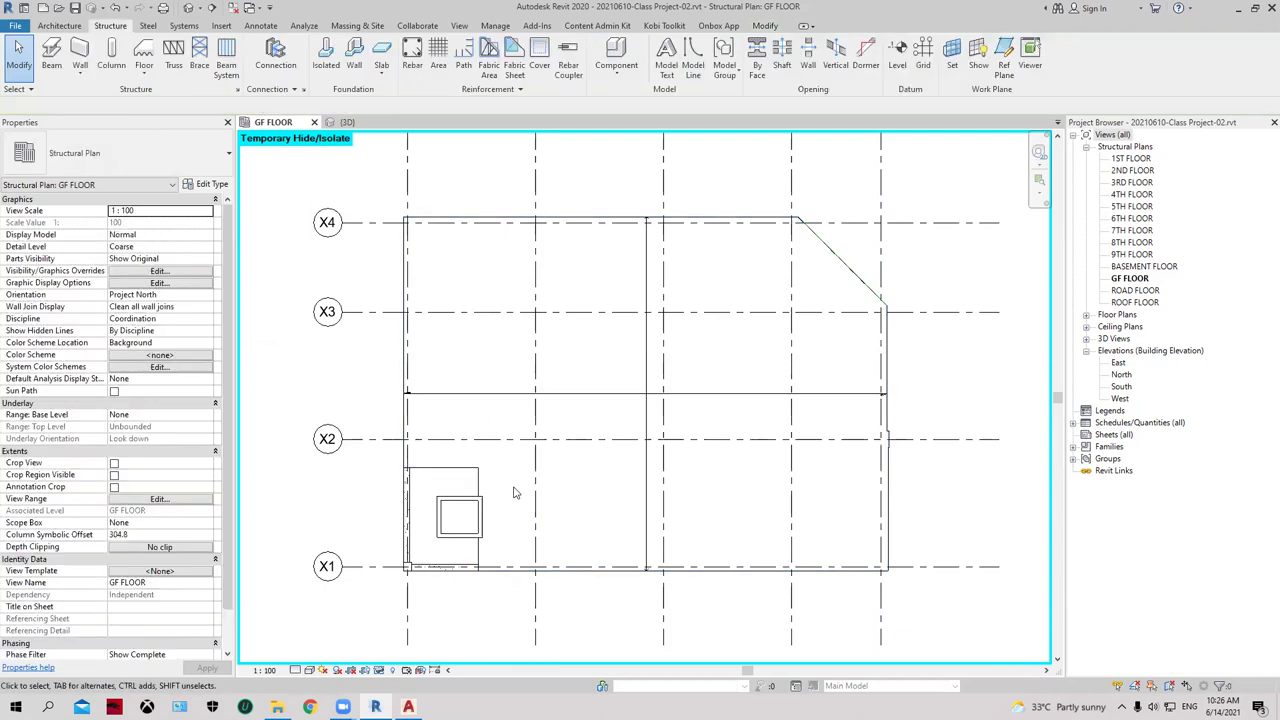
# - Select the finished slab in plan to check it, then switch to the 3D view
pyautogui.click(466, 477)
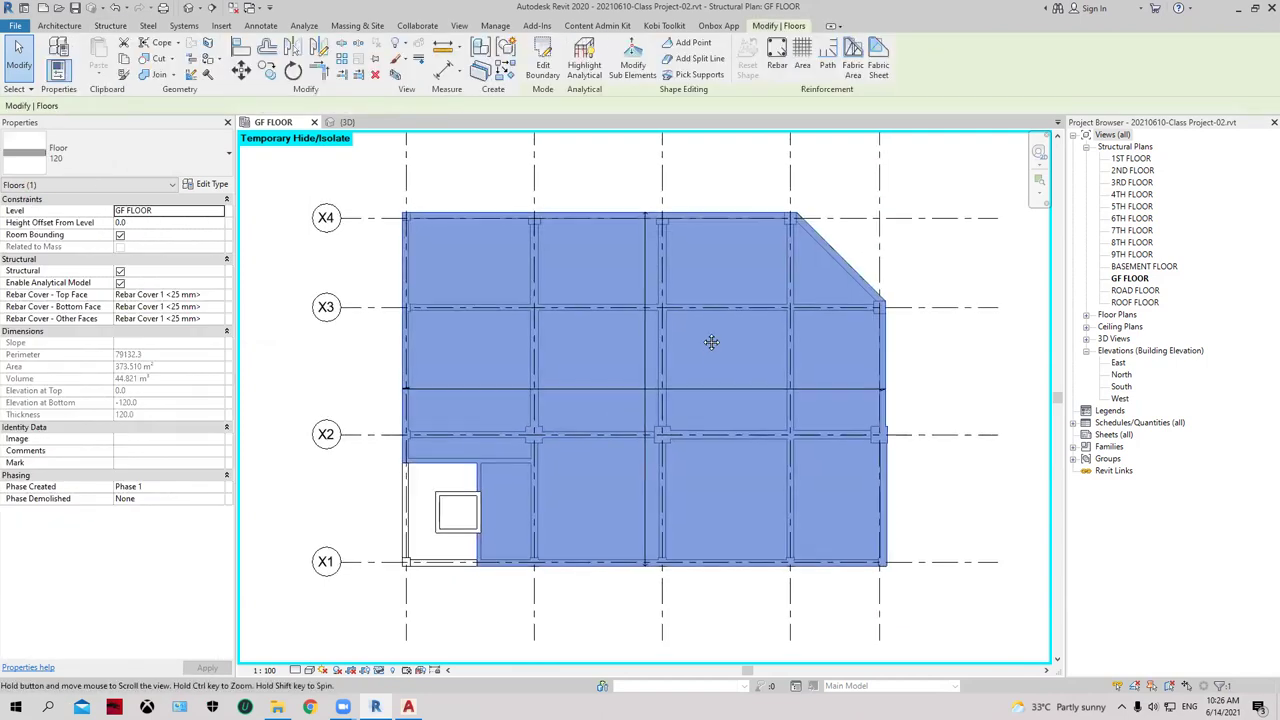
pyautogui.moveTo(700, 357); pyautogui.dragTo(694, 322, button='middle')
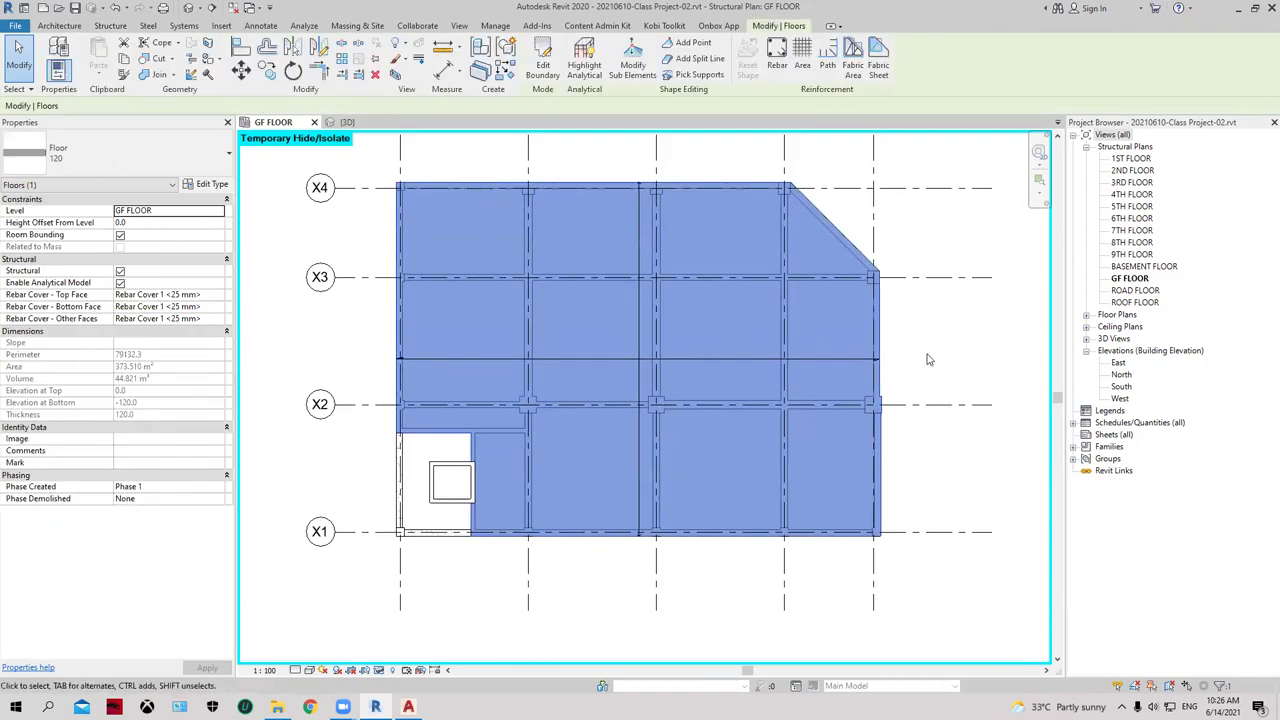
pyautogui.click(928, 360)
pyautogui.click(191, 8)
# - Zoom in on the slab in 3D and delete the stray 400x800 and 300x450 beams
pyautogui.scroll(2, 550, 570)
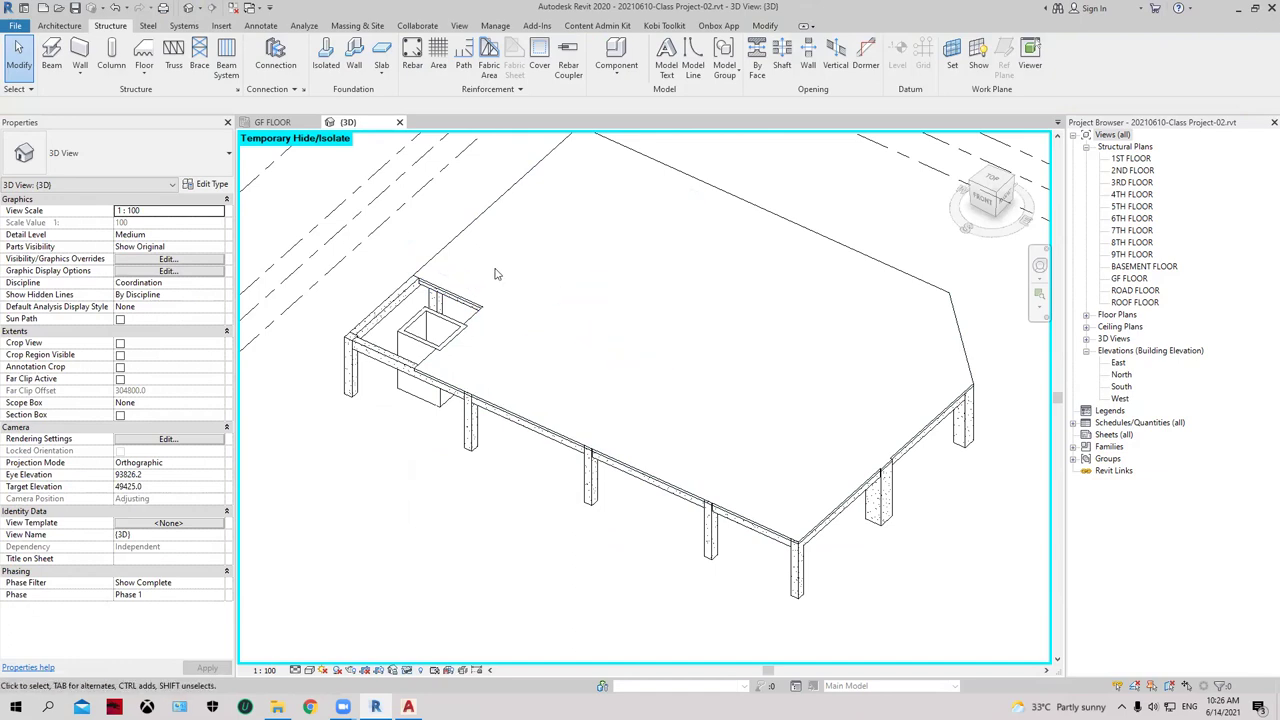
pyautogui.scroll(2, 521, 289)
pyautogui.scroll(3, 634, 266)
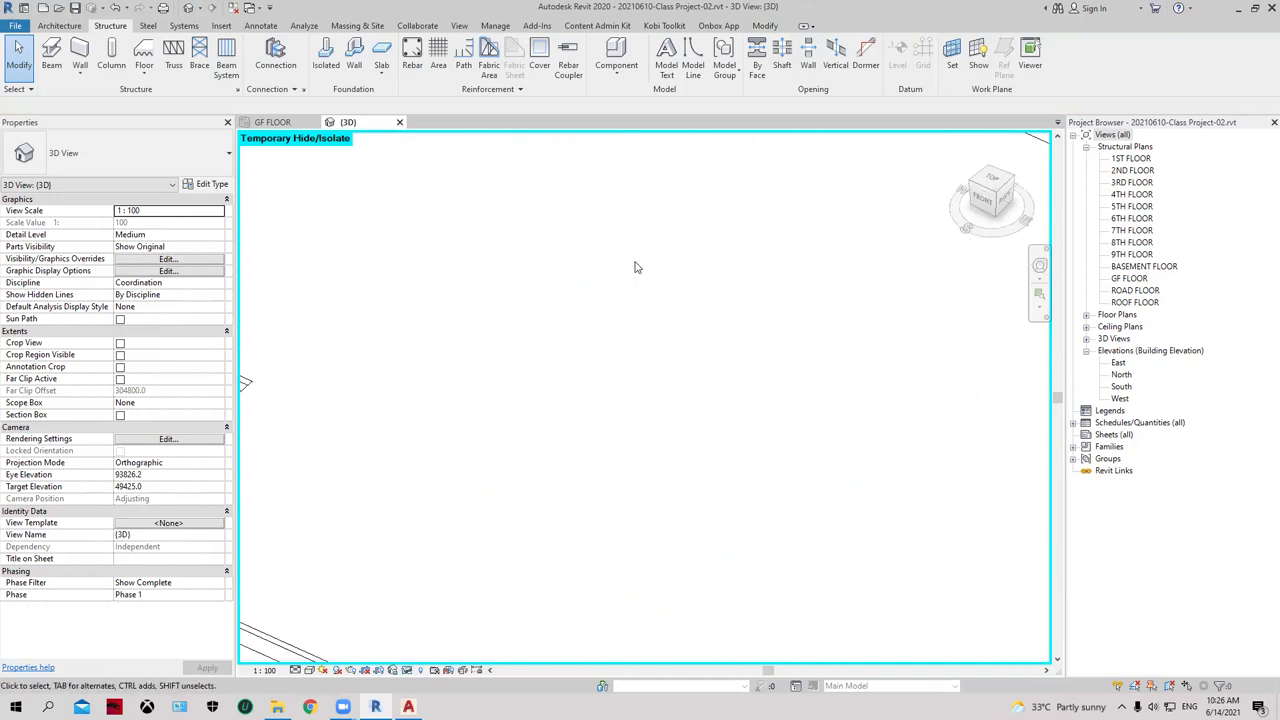
pyautogui.scroll(-1, 632, 297)
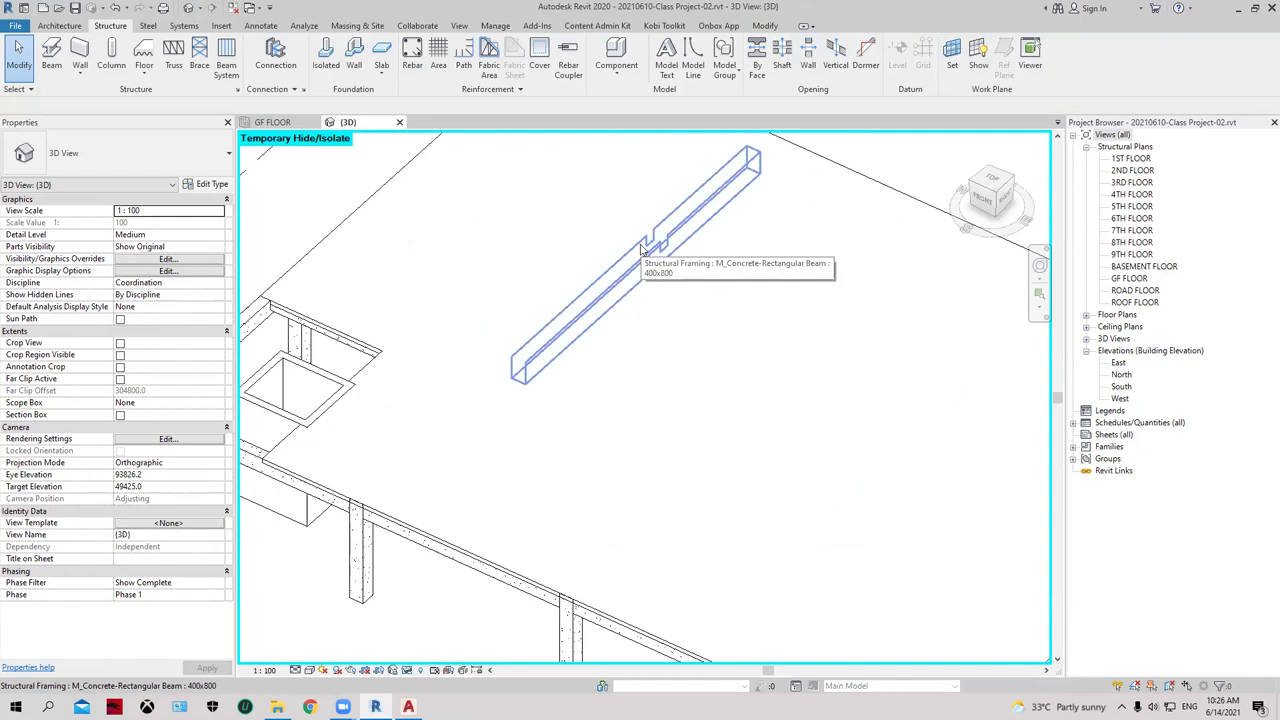
pyautogui.click(641, 248)
pyautogui.press('Delete')
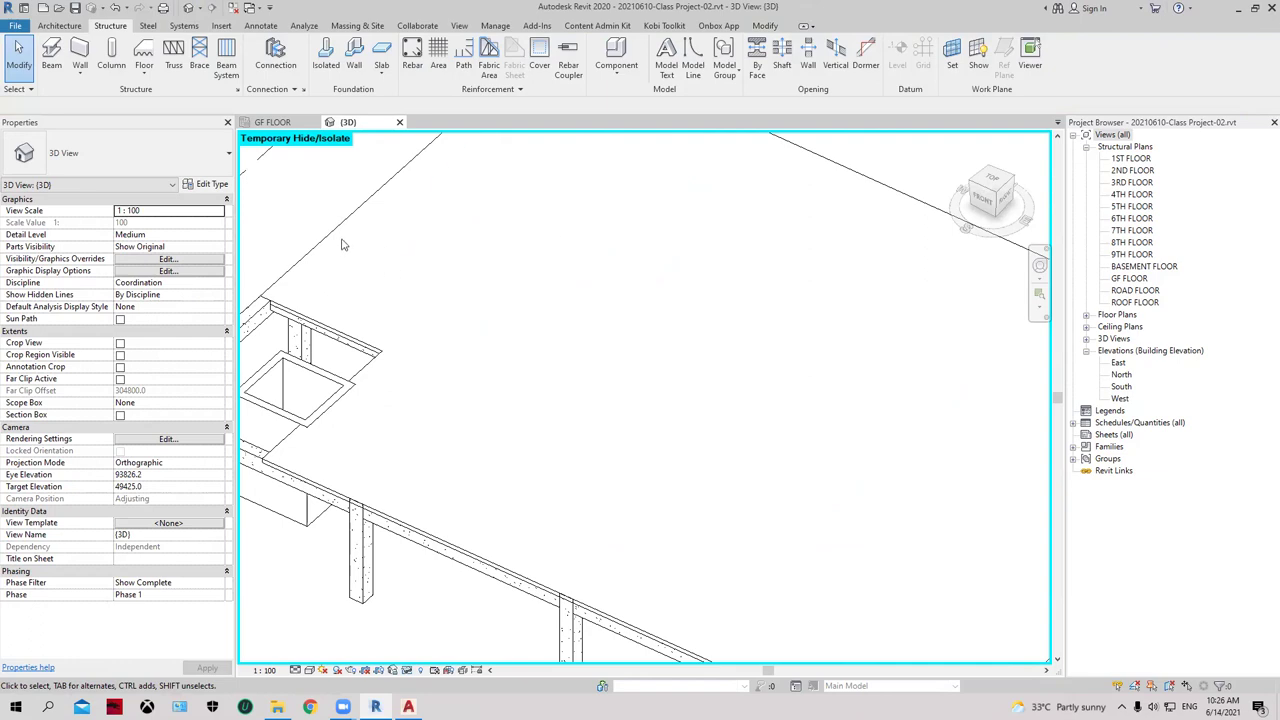
pyautogui.click(340, 237)
pyautogui.press('Delete')
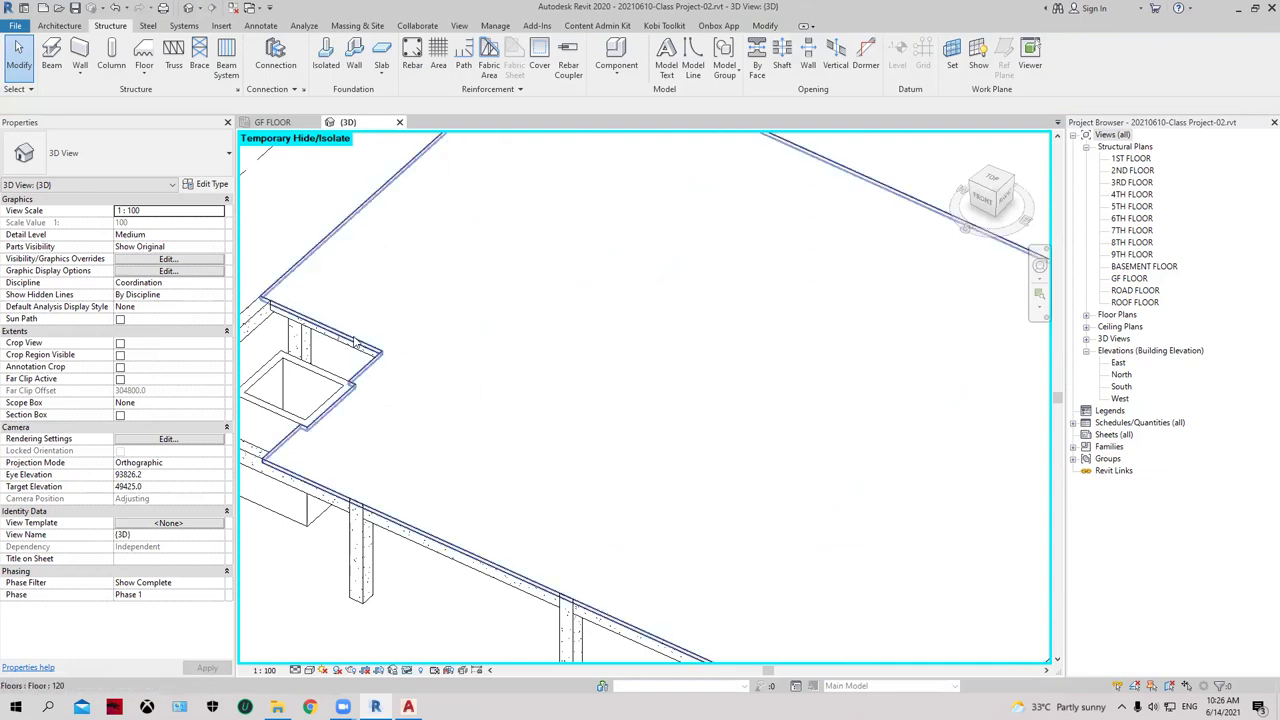
# - Zoom out to show the whole slab and columns, then return to the GF FLOOR plan
pyautogui.scroll(-3, 430, 400)
pyautogui.scroll(-2, 430, 400)
pyautogui.moveTo(483, 292)
pyautogui.mouseDown(button='middle')
pyautogui.moveTo(623, 378)
pyautogui.moveTo(643, 365)
pyautogui.mouseUp(button='middle')
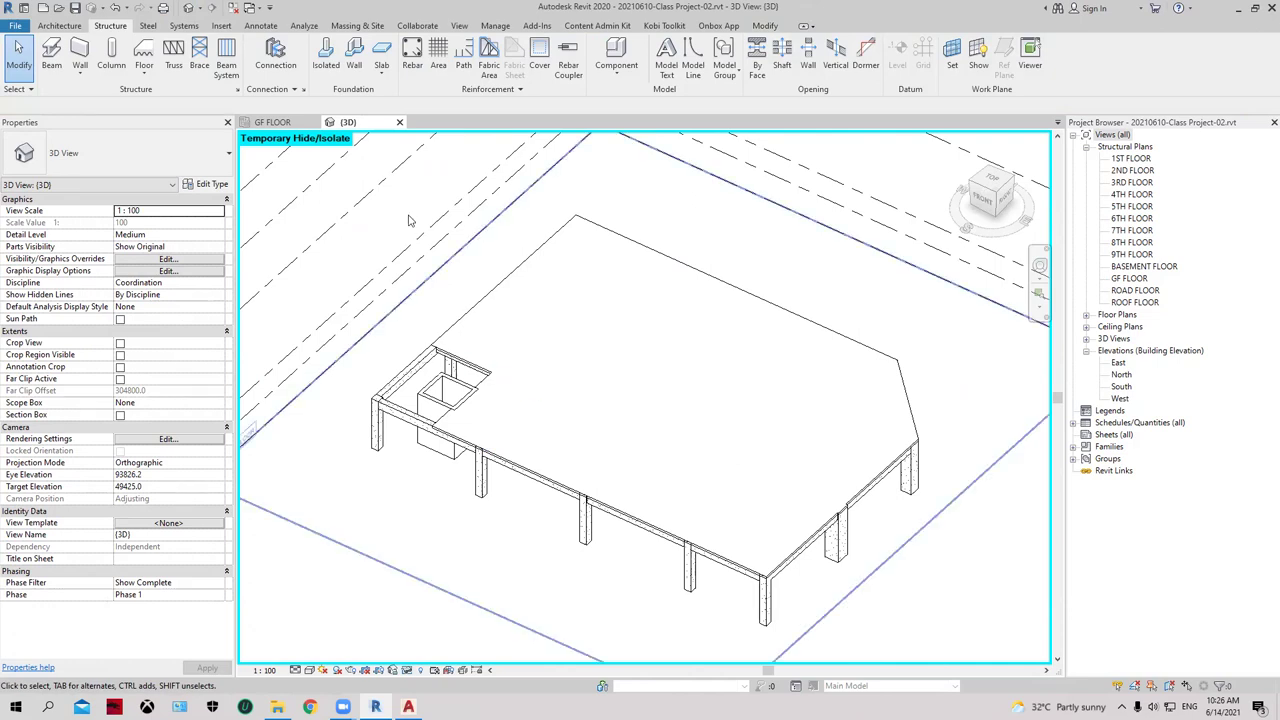
pyautogui.click(272, 122)
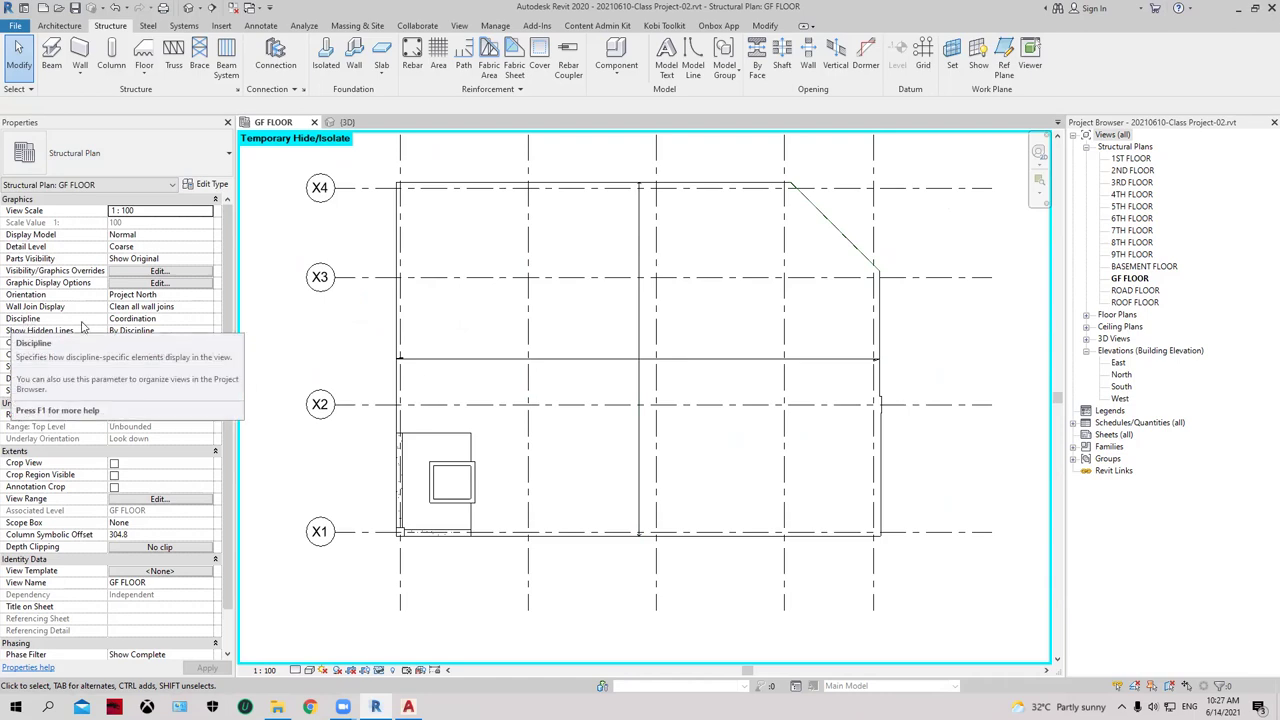
# - Set the GF FLOOR plan's Discipline to Structural
pyautogui.click(203, 320)
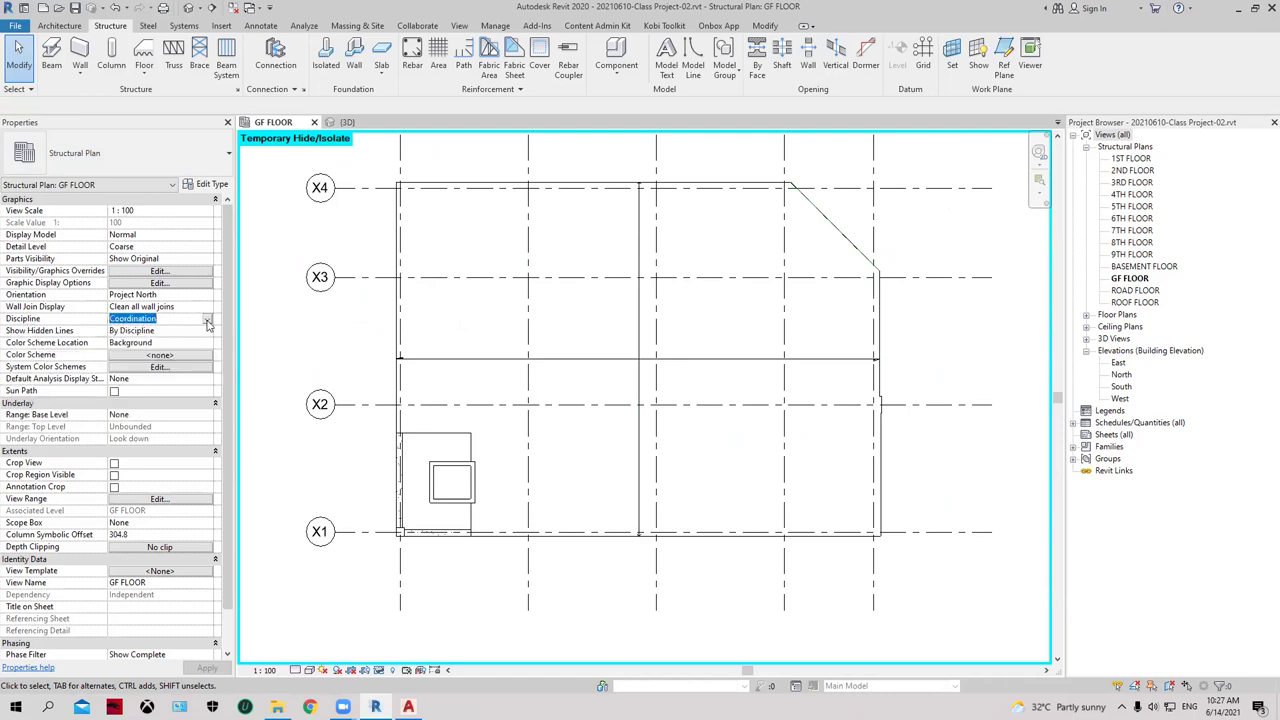
pyautogui.click(207, 320)
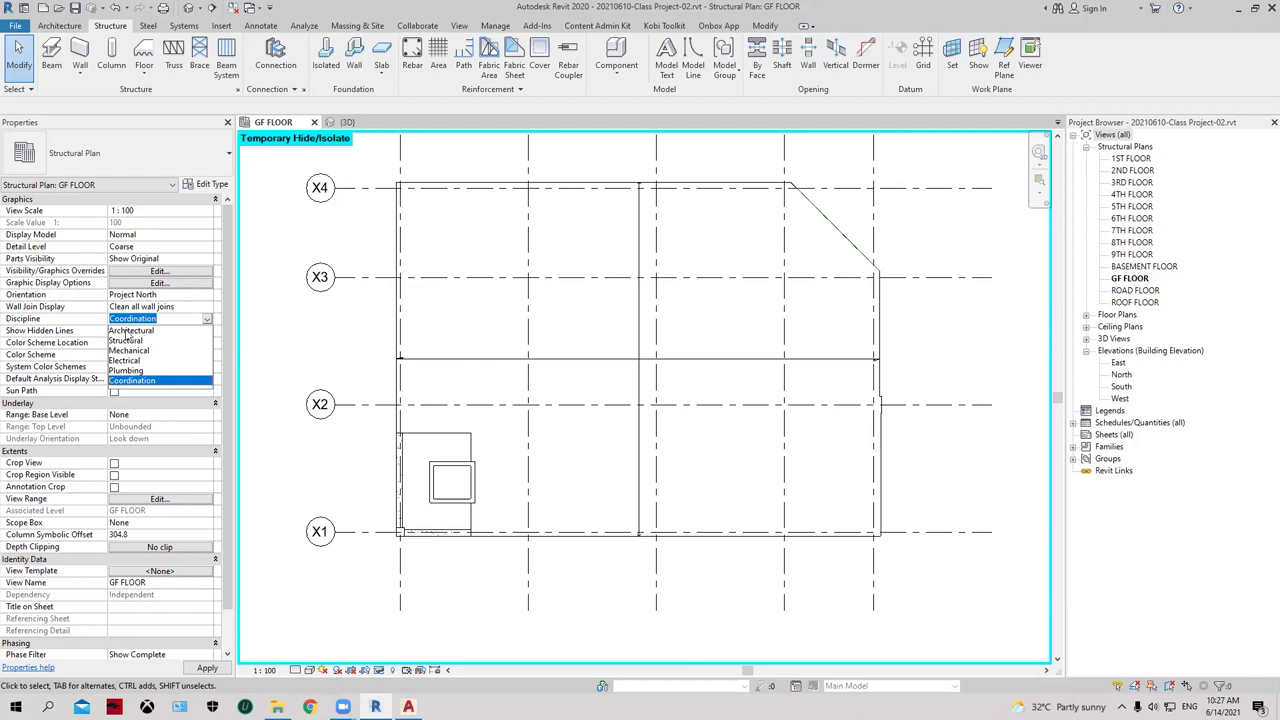
pyautogui.click(126, 341)
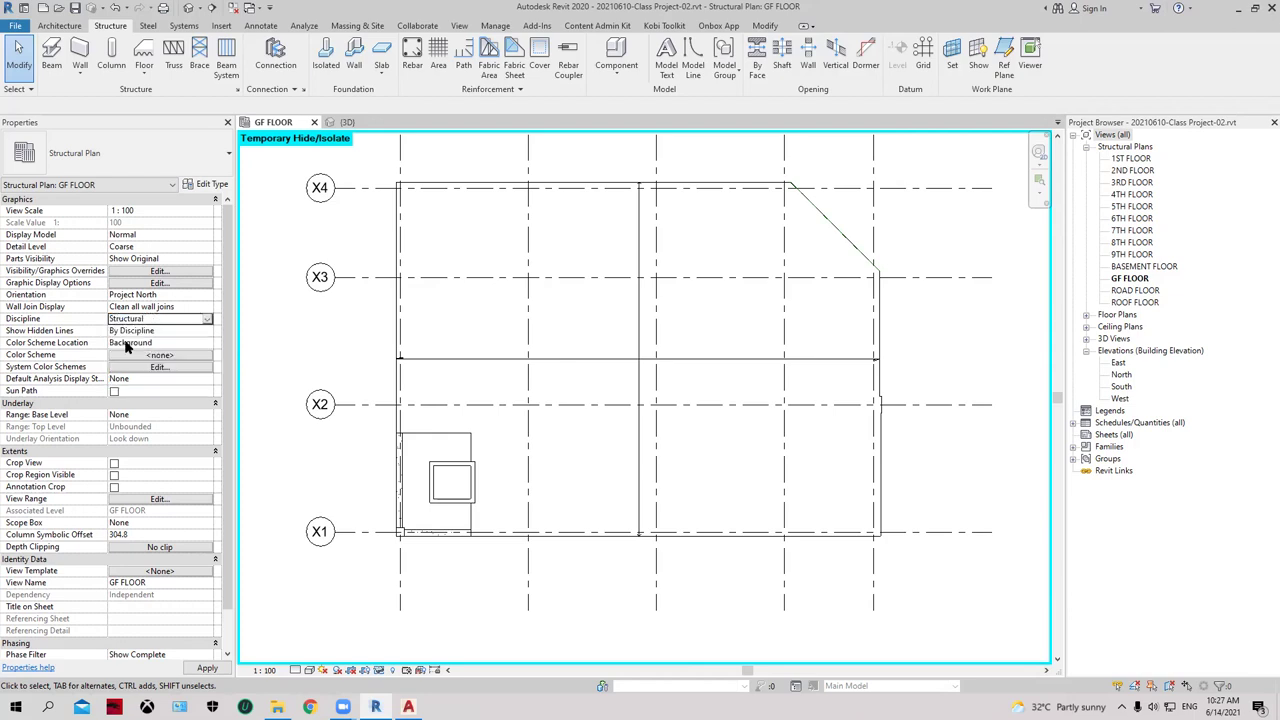
# - Recenter the plan on the structural framing and switch to the 3D view
pyautogui.scroll(1, 542, 449)
pyautogui.scroll(-1, 542, 449)
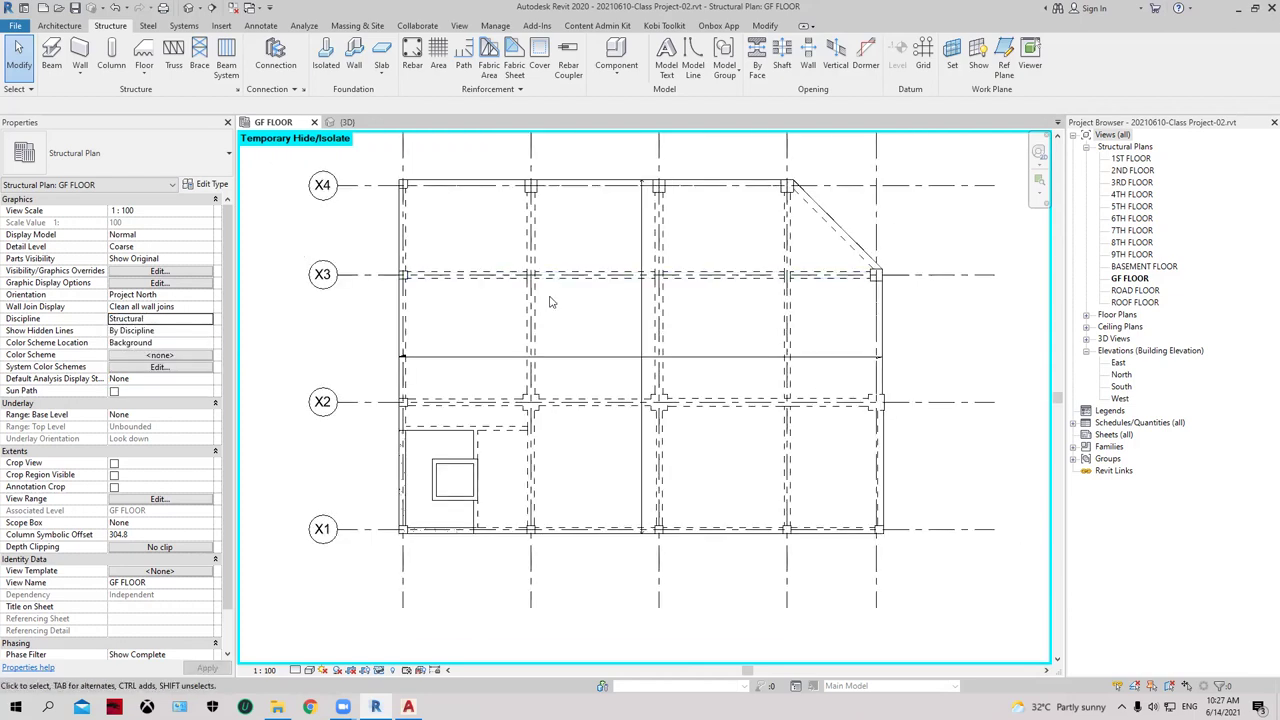
pyautogui.scroll(2, 549, 302)
pyautogui.scroll(-1, 565, 315)
pyautogui.scroll(-1, 581, 327)
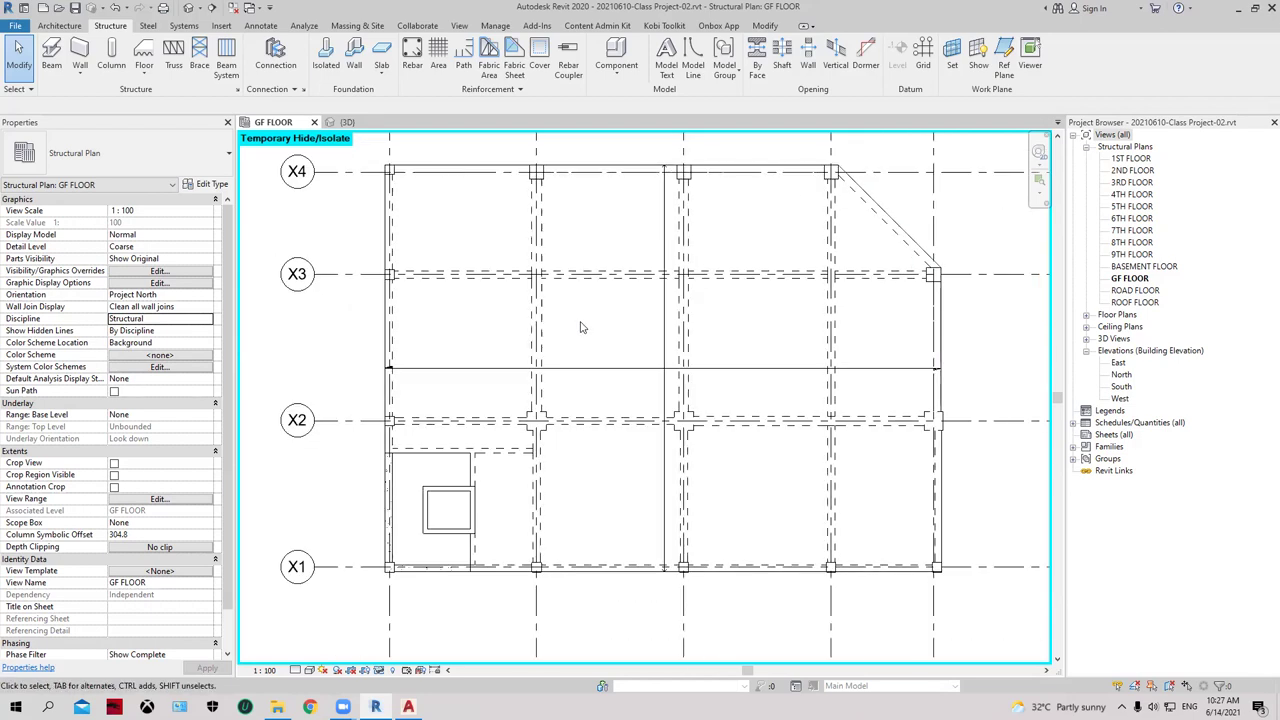
pyautogui.moveTo(590, 332); pyautogui.dragTo(564, 340, button='middle')
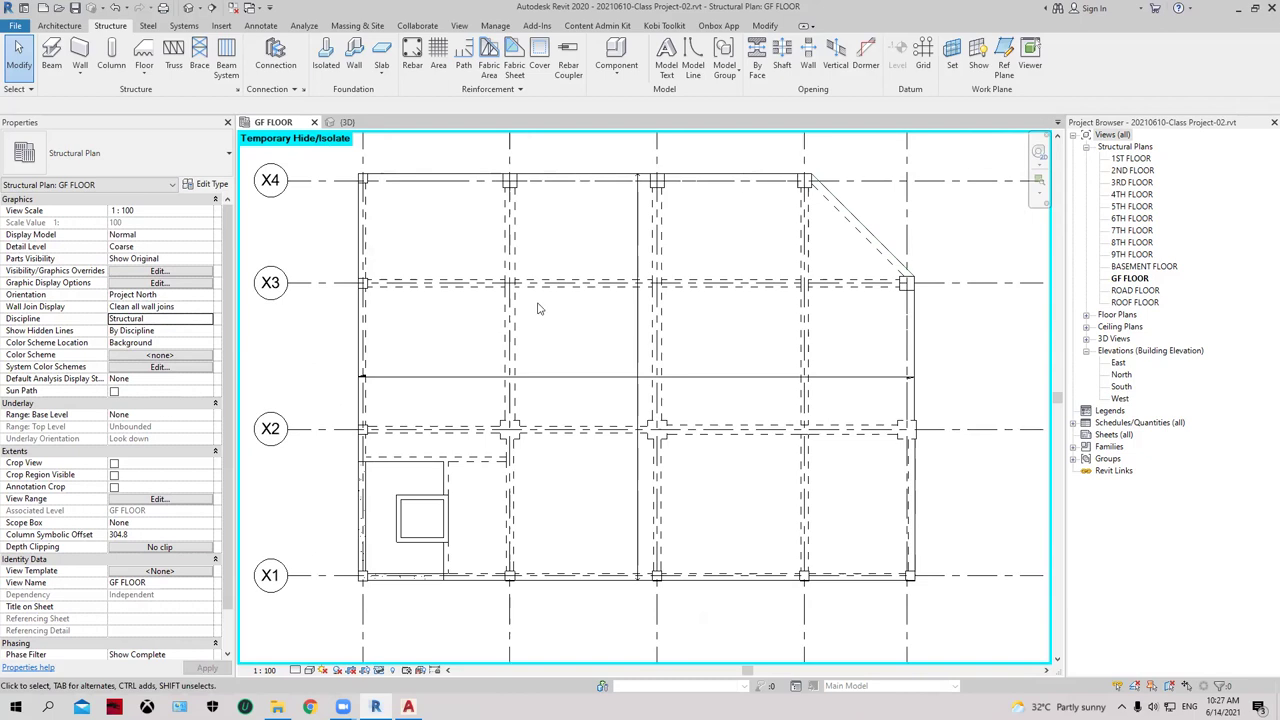
pyautogui.click(346, 122)
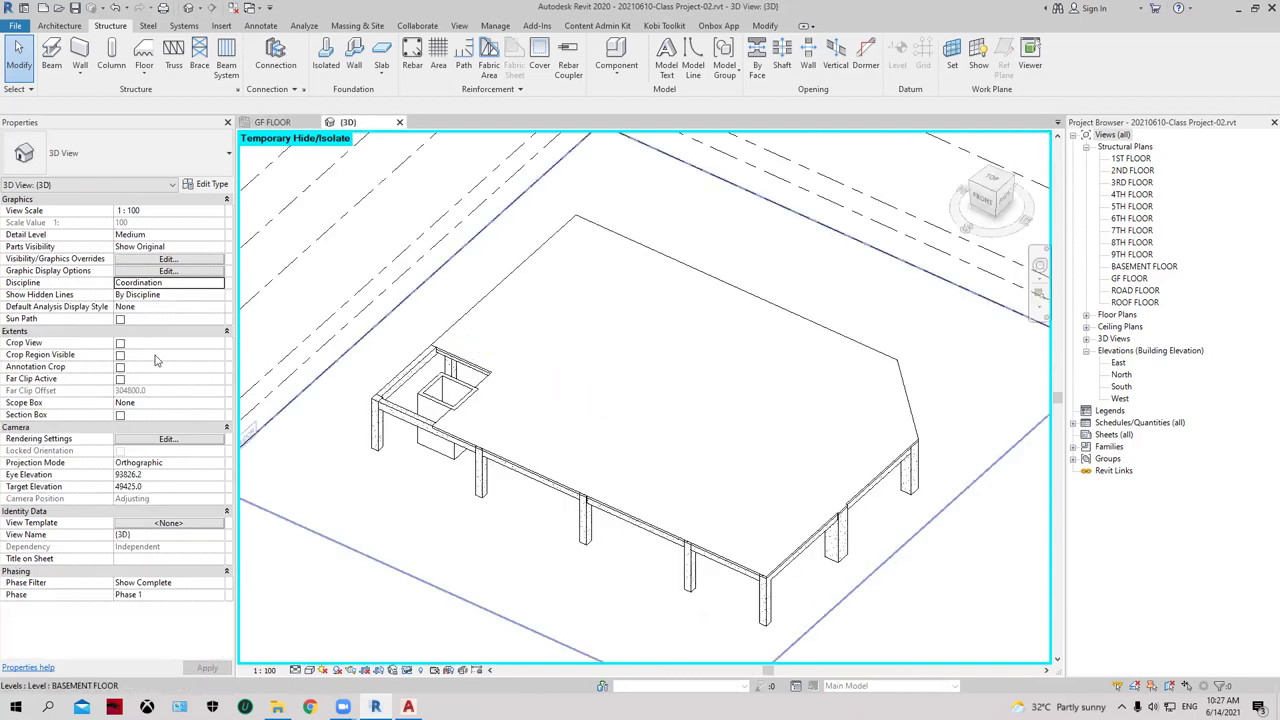
# - Set the 3D view's Discipline to Structural
pyautogui.click(272, 122)
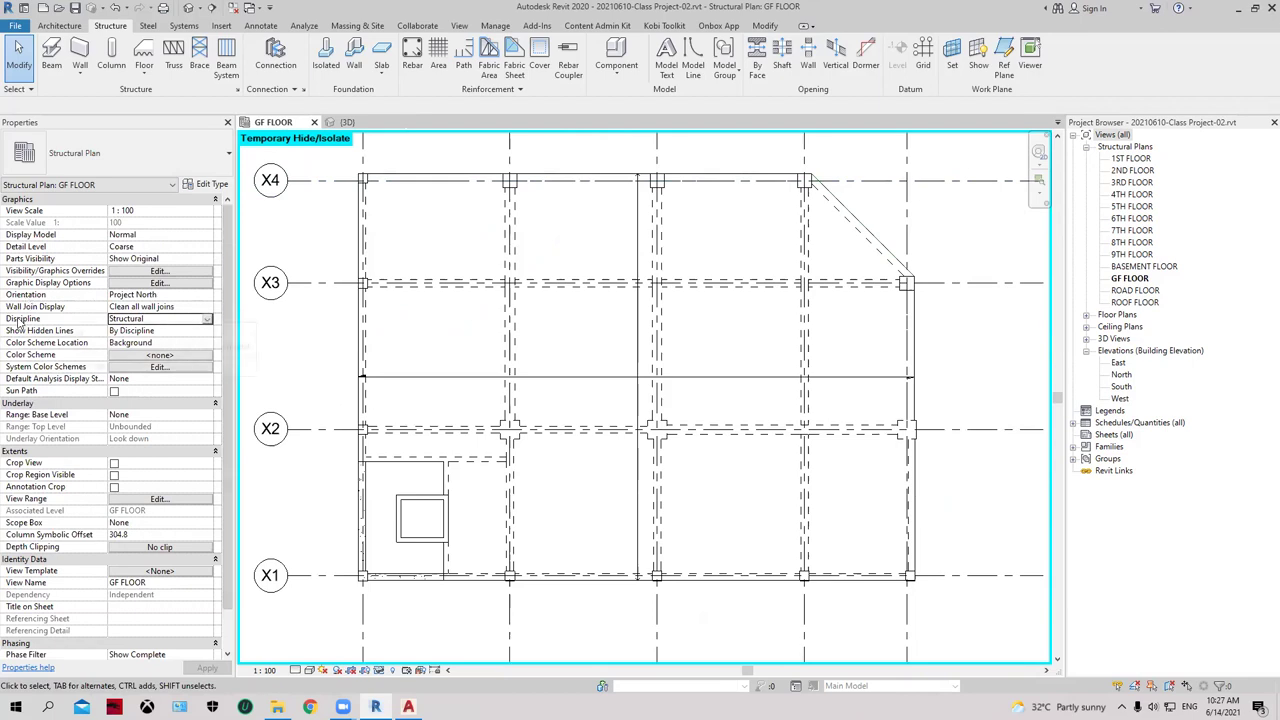
pyautogui.click(346, 122)
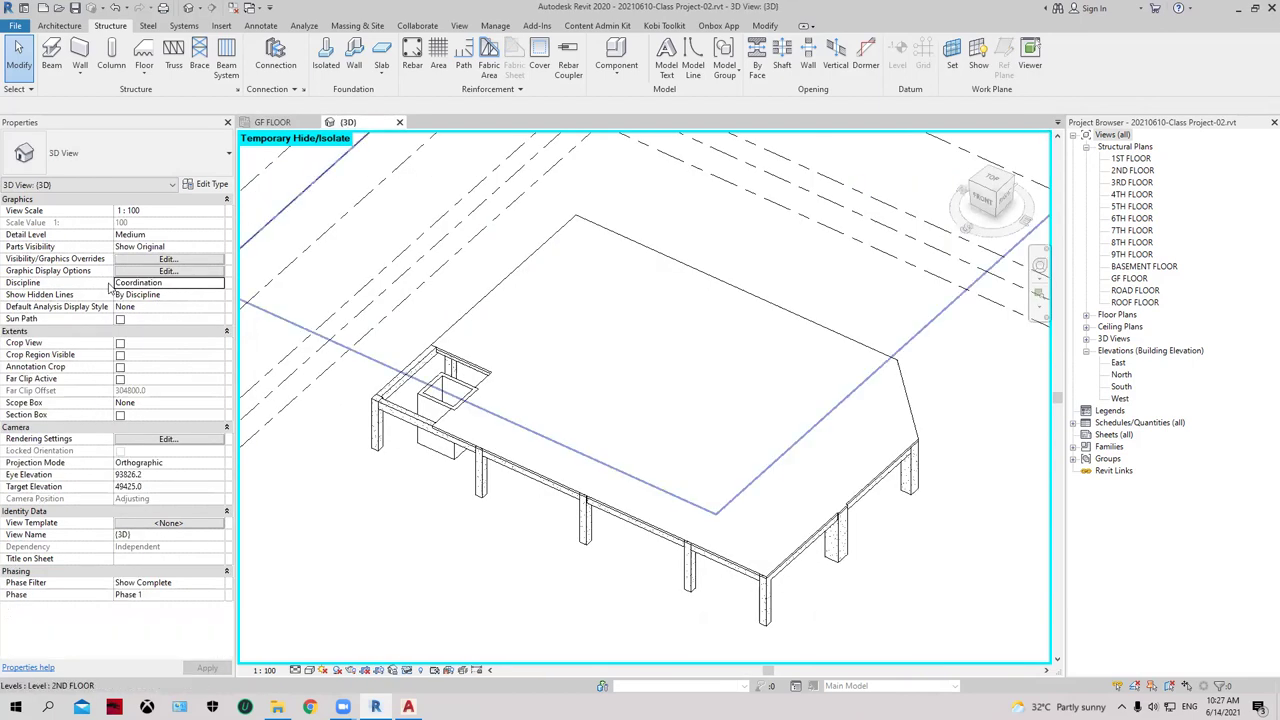
pyautogui.click(218, 283)
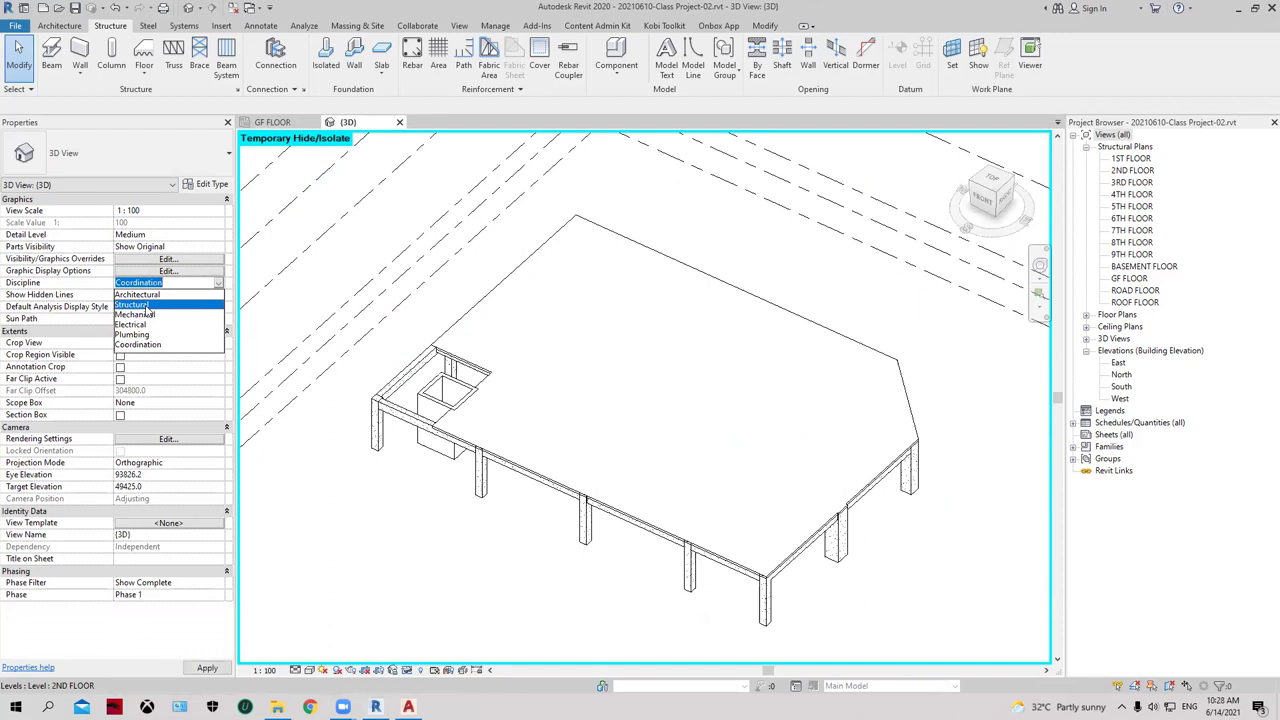
pyautogui.click(148, 305)
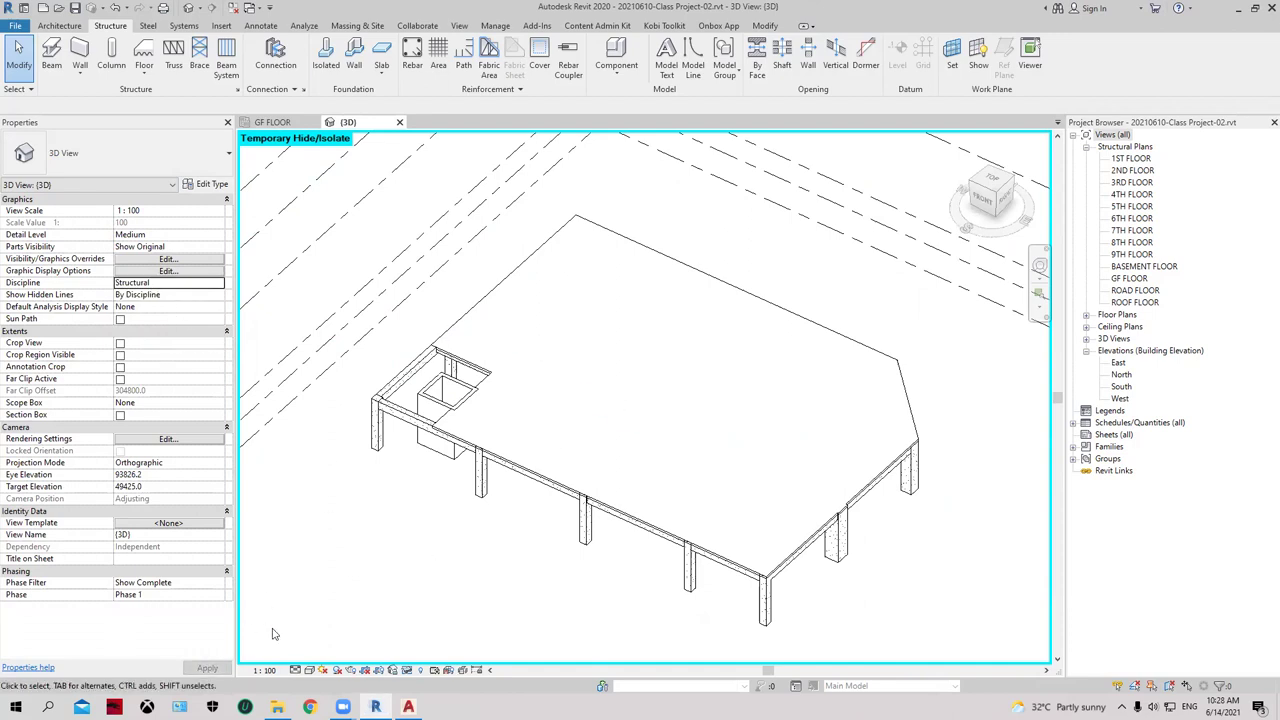
# - Delete the stray beam crossing the slab in the 3D view
pyautogui.click(265, 122)
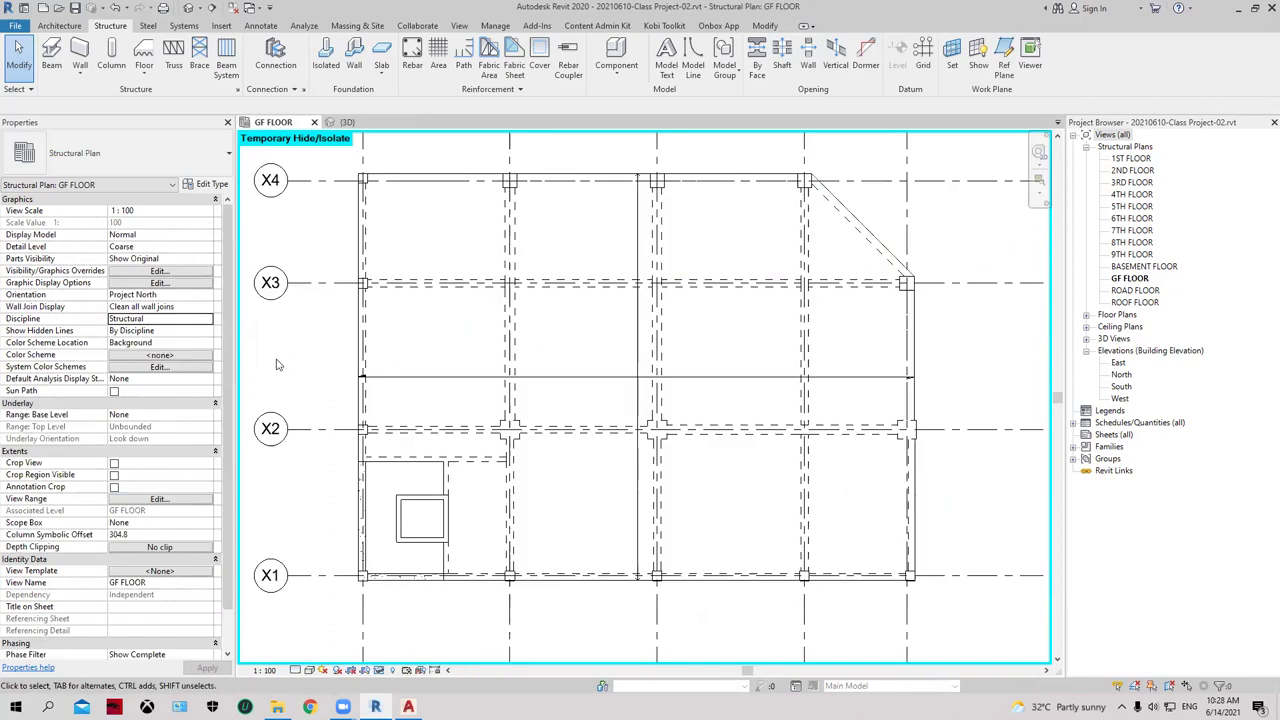
pyautogui.click(346, 122)
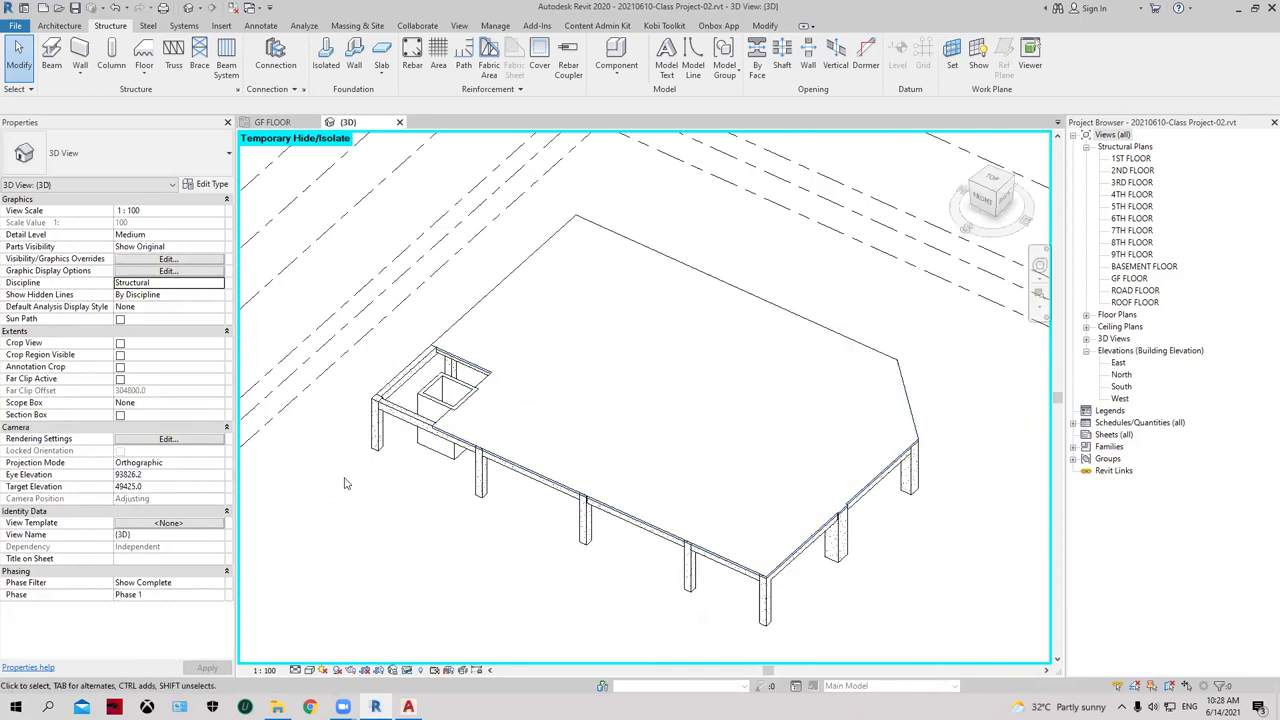
pyautogui.click(483, 305)
pyautogui.click(621, 305)
pyautogui.press('Delete')
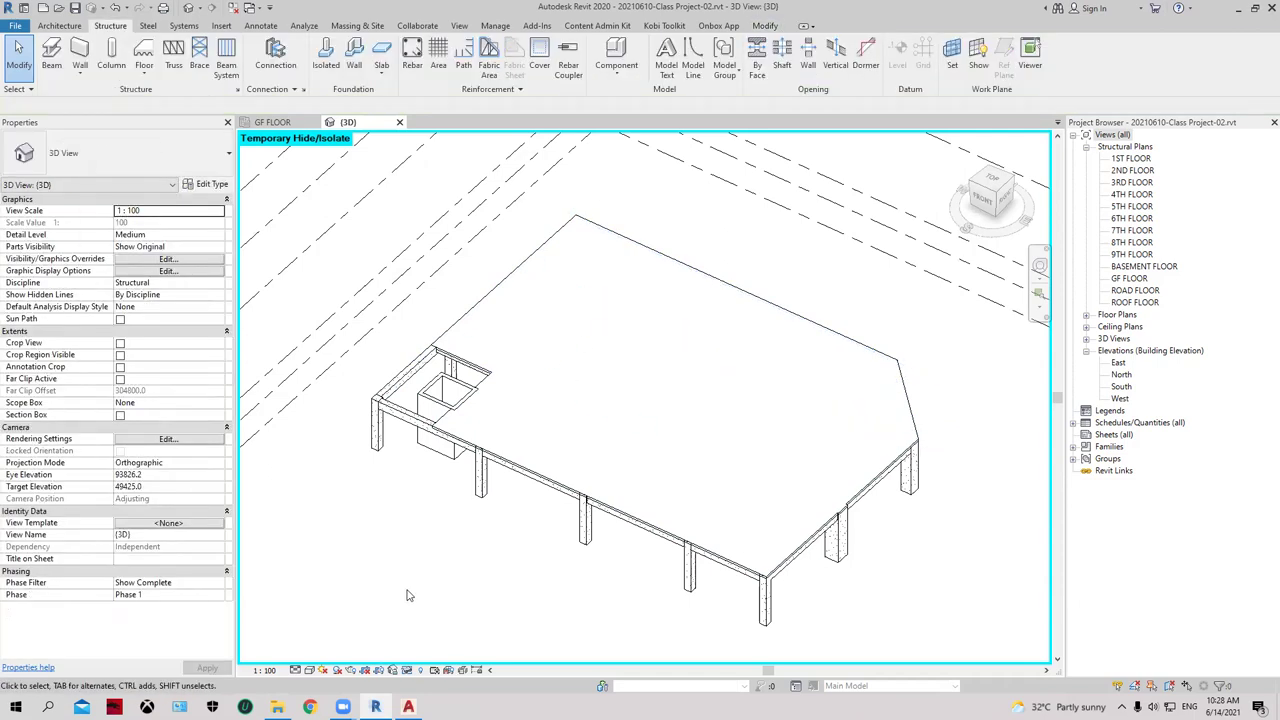
# - Try the Coordination discipline on the 3D view, then set it back to Structural
pyautogui.click(157, 284)
pyautogui.click(158, 284)
pyautogui.click(147, 344)
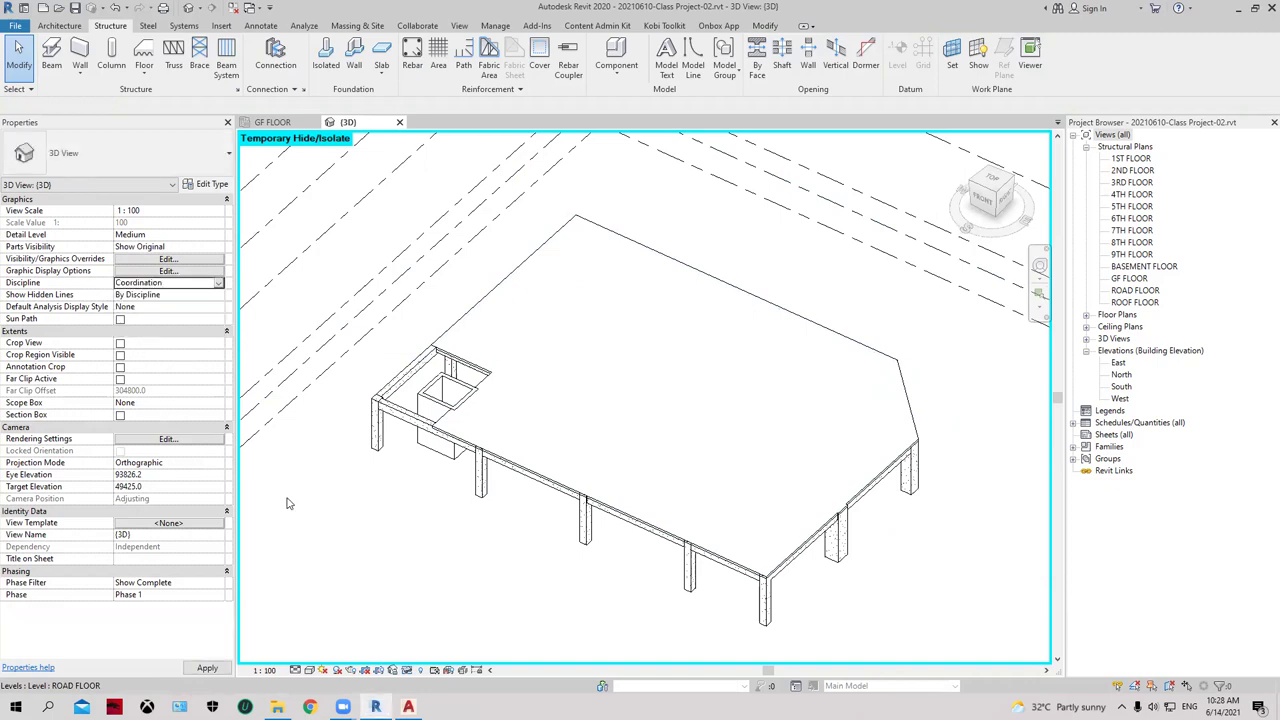
pyautogui.click(220, 284)
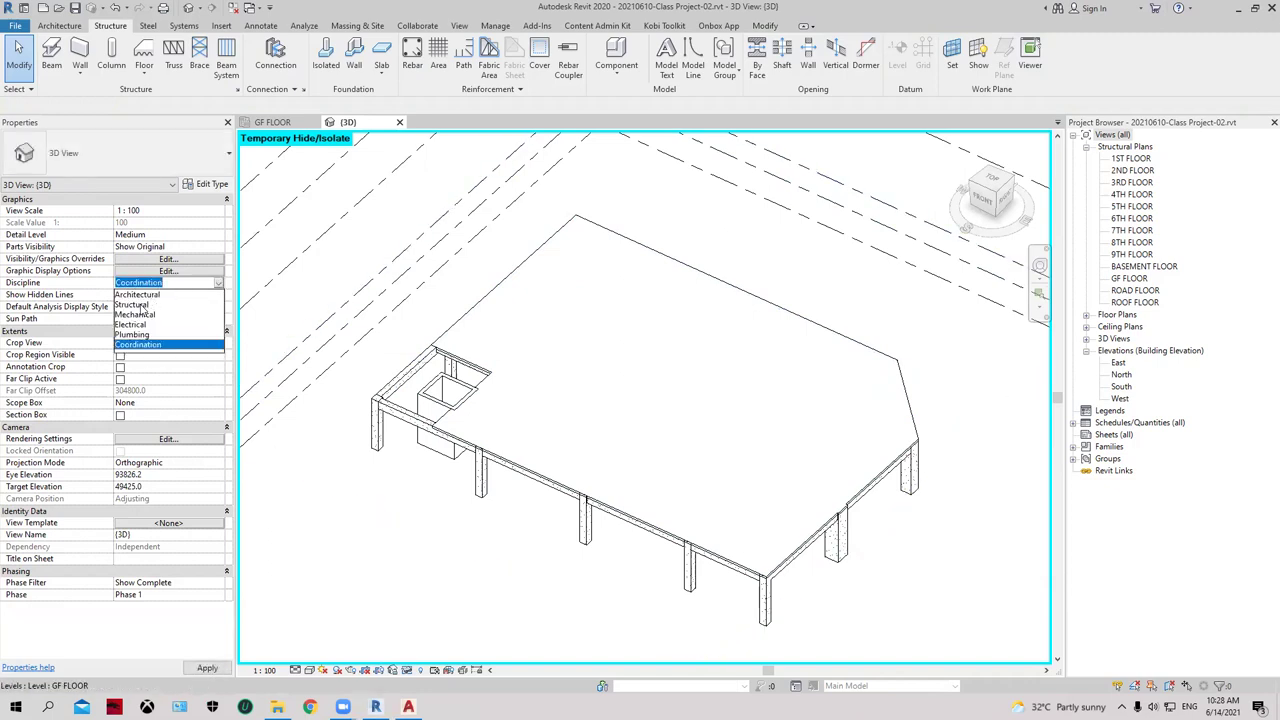
pyautogui.click(140, 304)
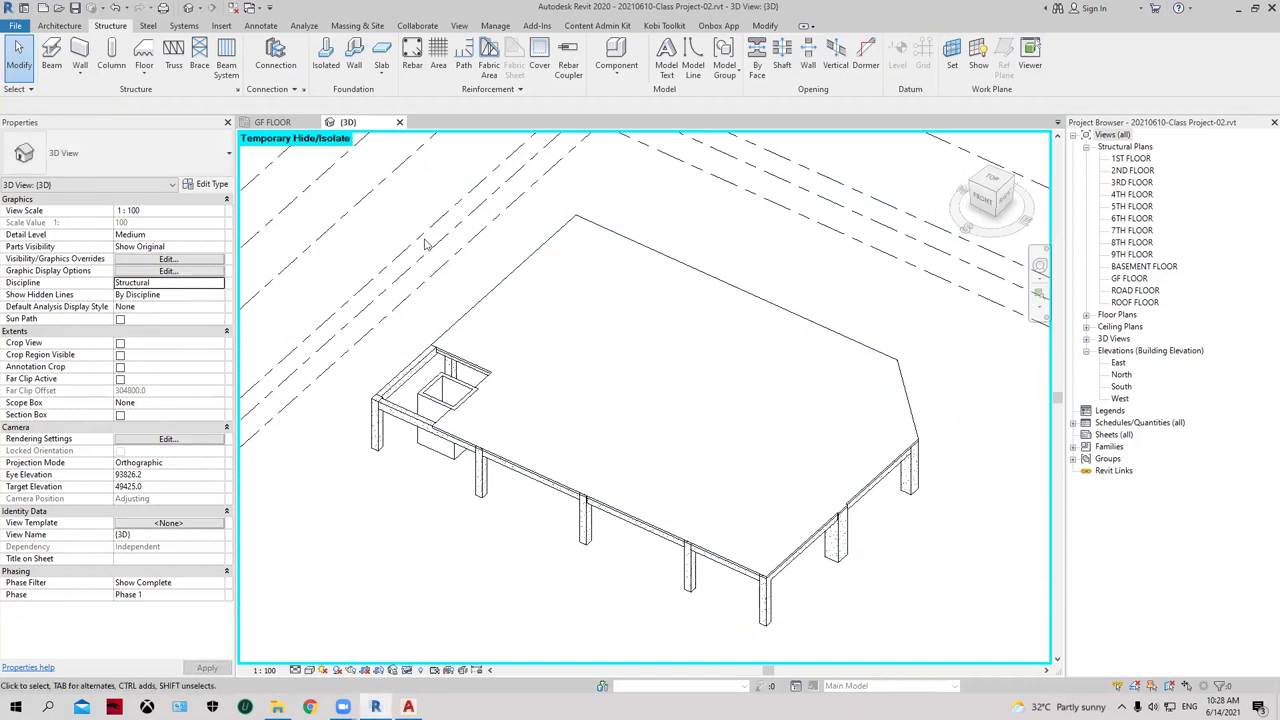
# - Return to the GF FLOOR structural plan and recenter it on grids X1–X4 and Y1–Y5
pyautogui.click(296, 121)
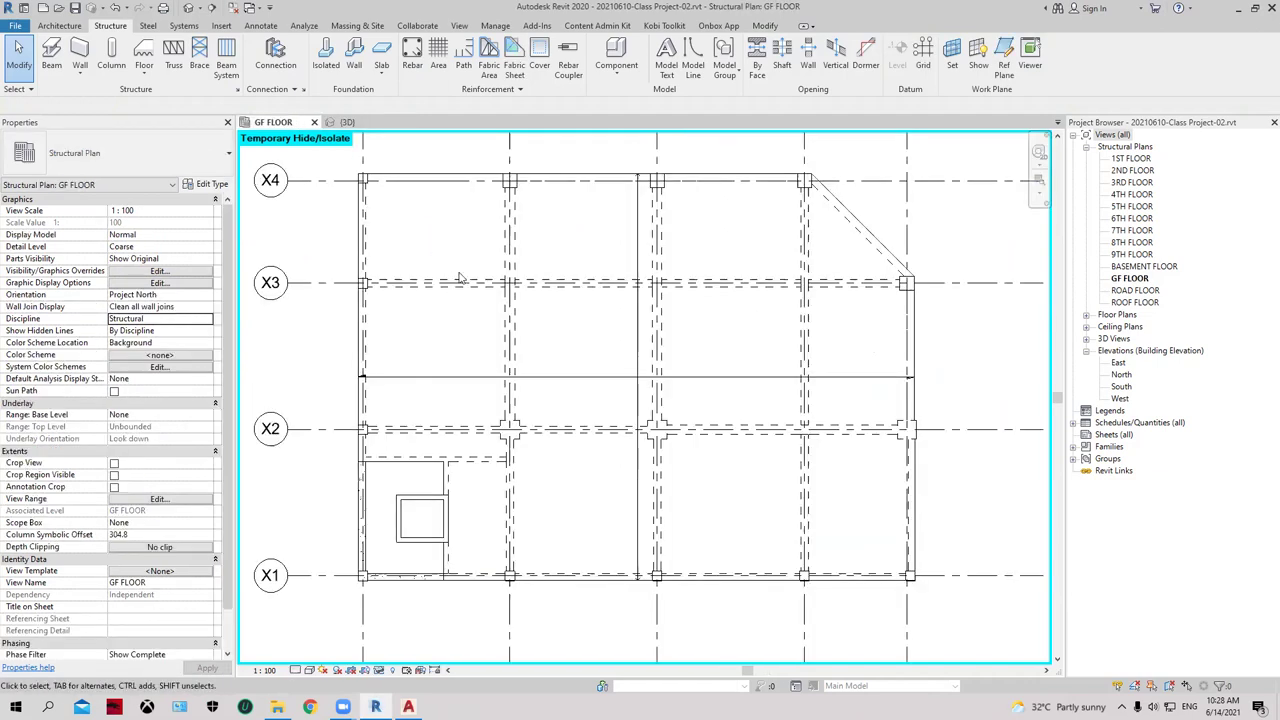
pyautogui.scroll(-2, 470, 280)
pyautogui.scroll(1, 588, 352)
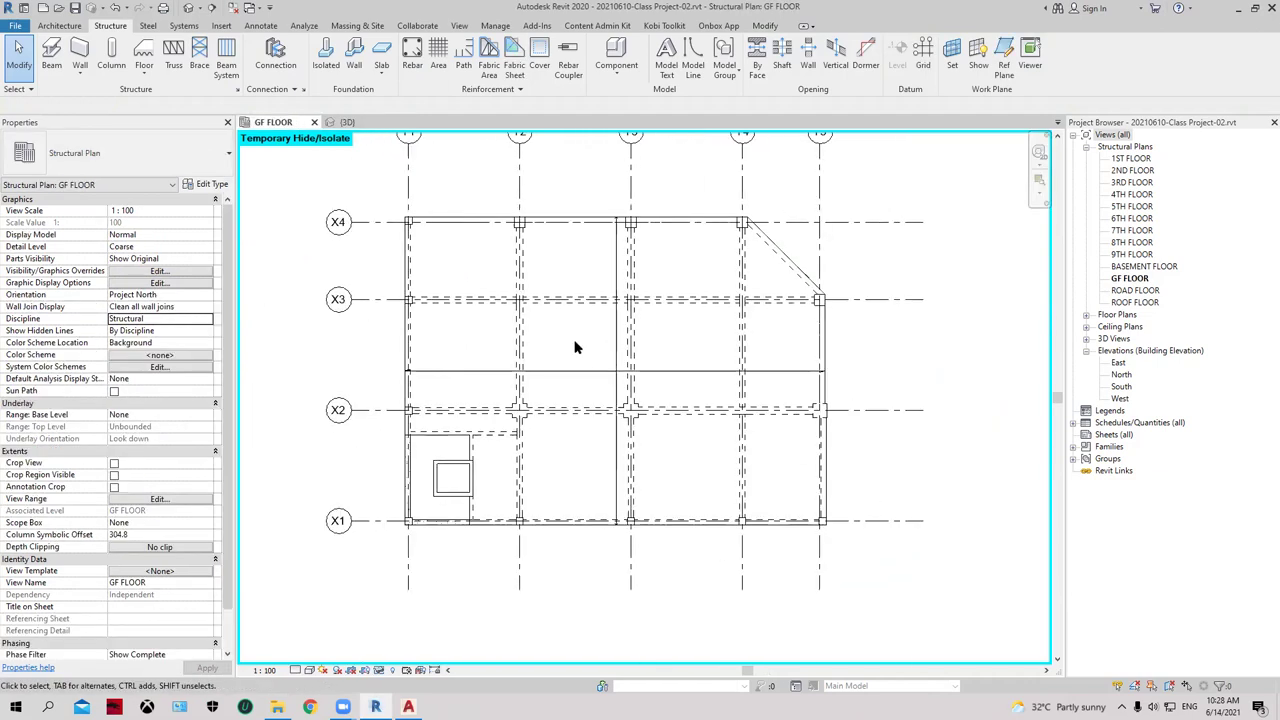
pyautogui.scroll(1, 590, 355)
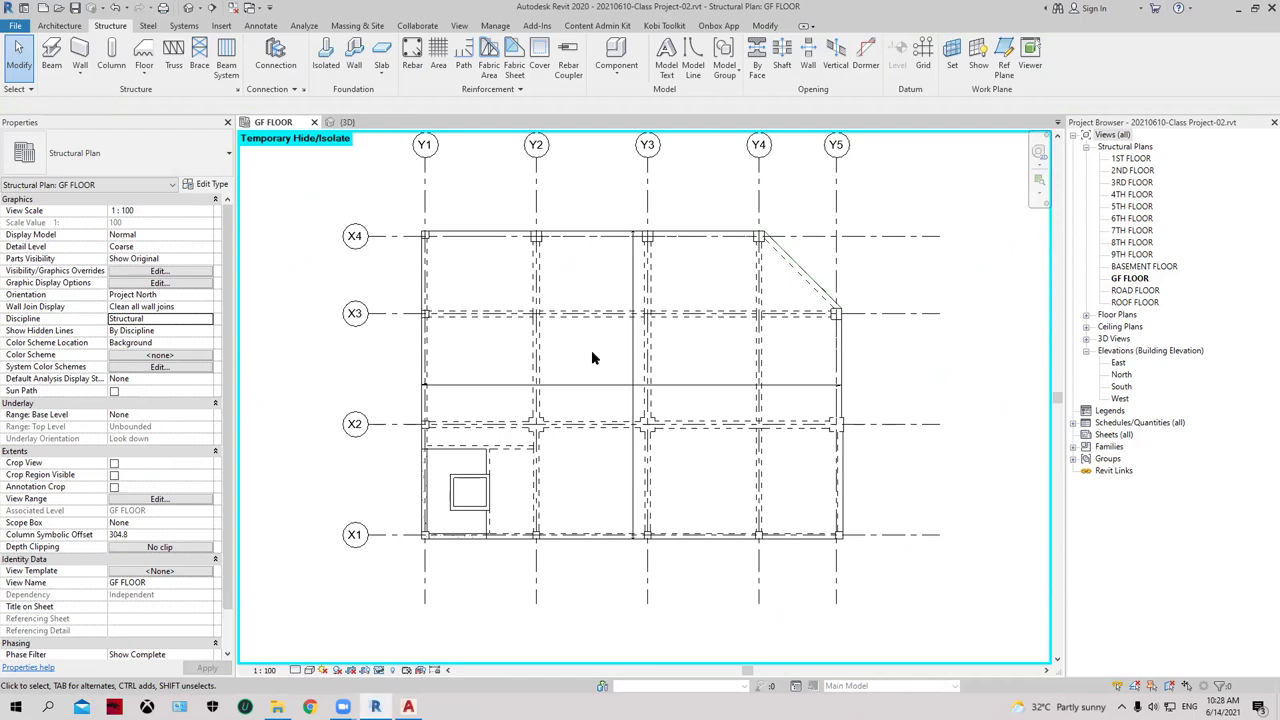
pyautogui.moveTo(591, 357); pyautogui.dragTo(573, 355, button='middle')
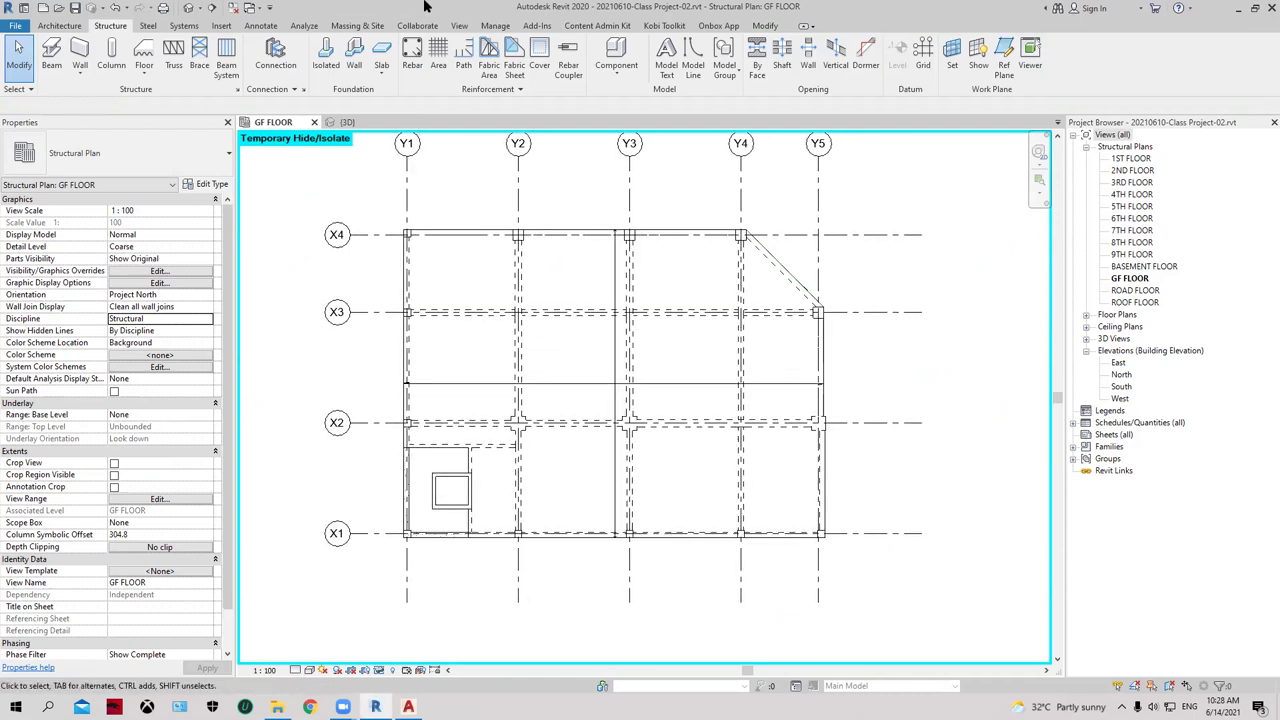
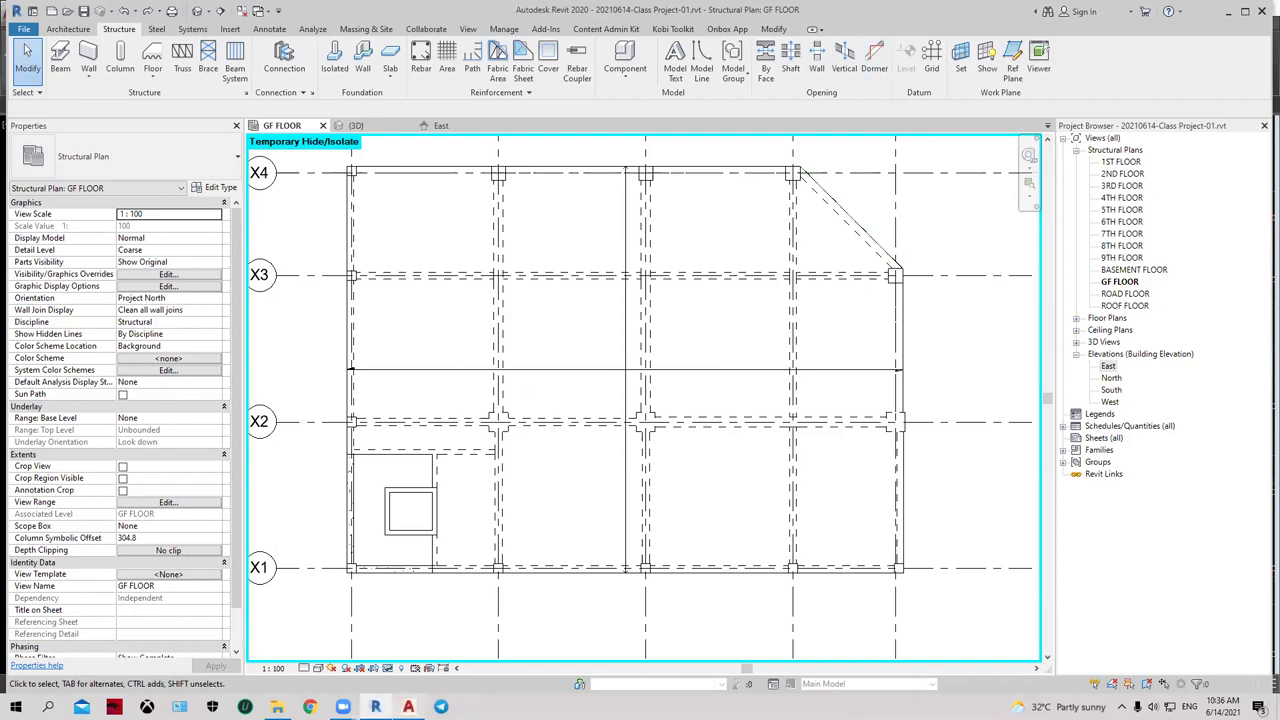
# - Switch to the PDTD-Revit Class Project drawing in AutoCAD and zoom out over its floor-plan sheets
pyautogui.click(408, 707)
pyautogui.scroll(-3, 634, 405)
pyautogui.scroll(-3, 634, 405)
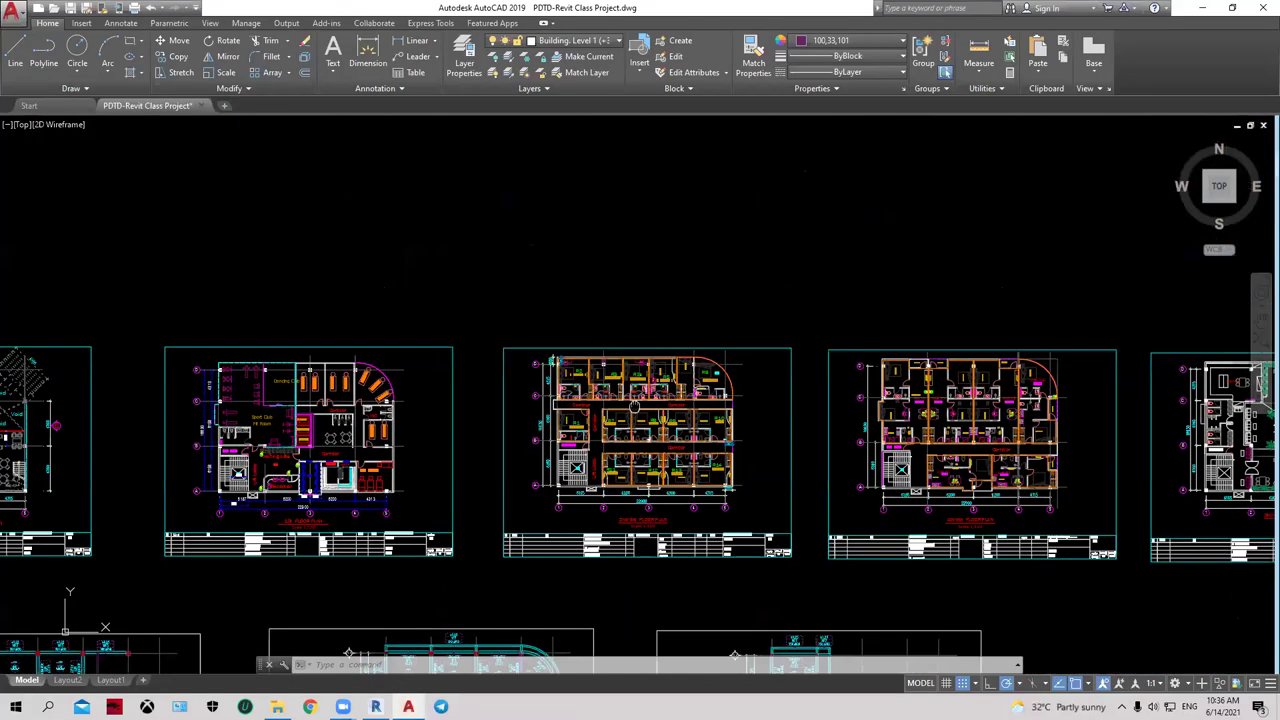
pyautogui.moveTo(634, 405); pyautogui.dragTo(653, 379, button='middle')
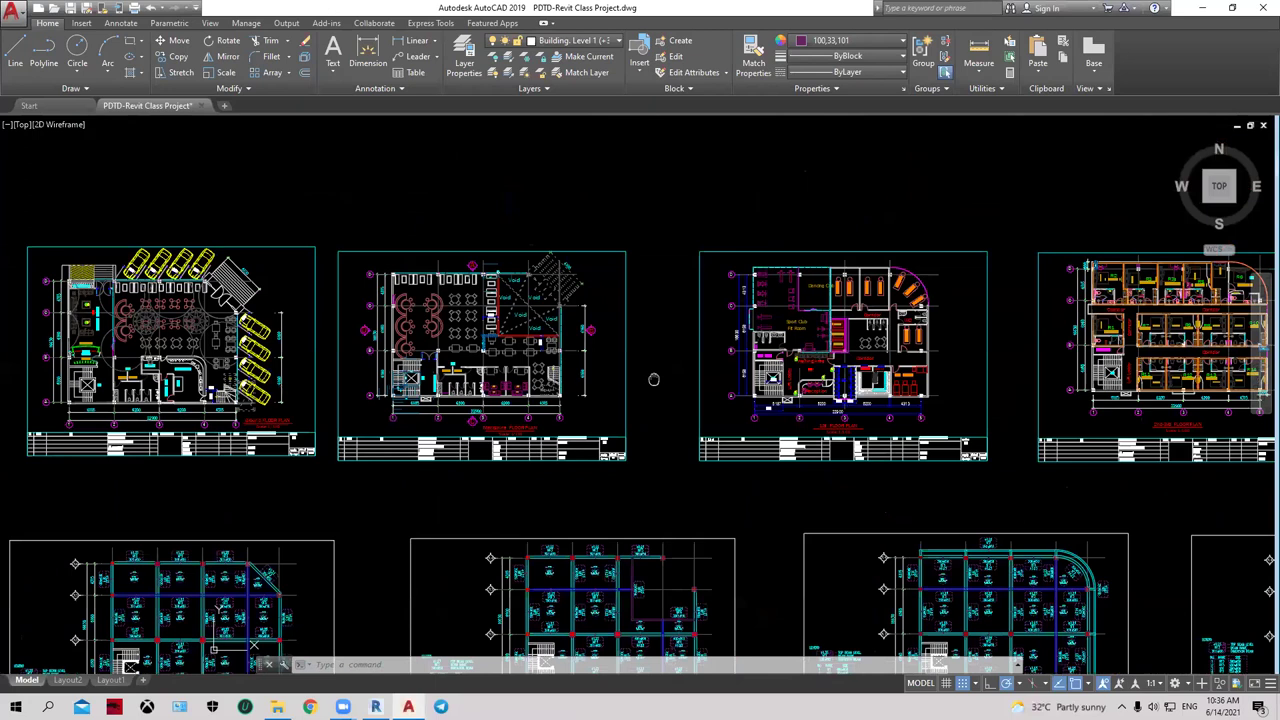
pyautogui.scroll(5, 767, 410)
pyautogui.scroll(-2, 600, 400)
pyautogui.scroll(5, 521, 346)
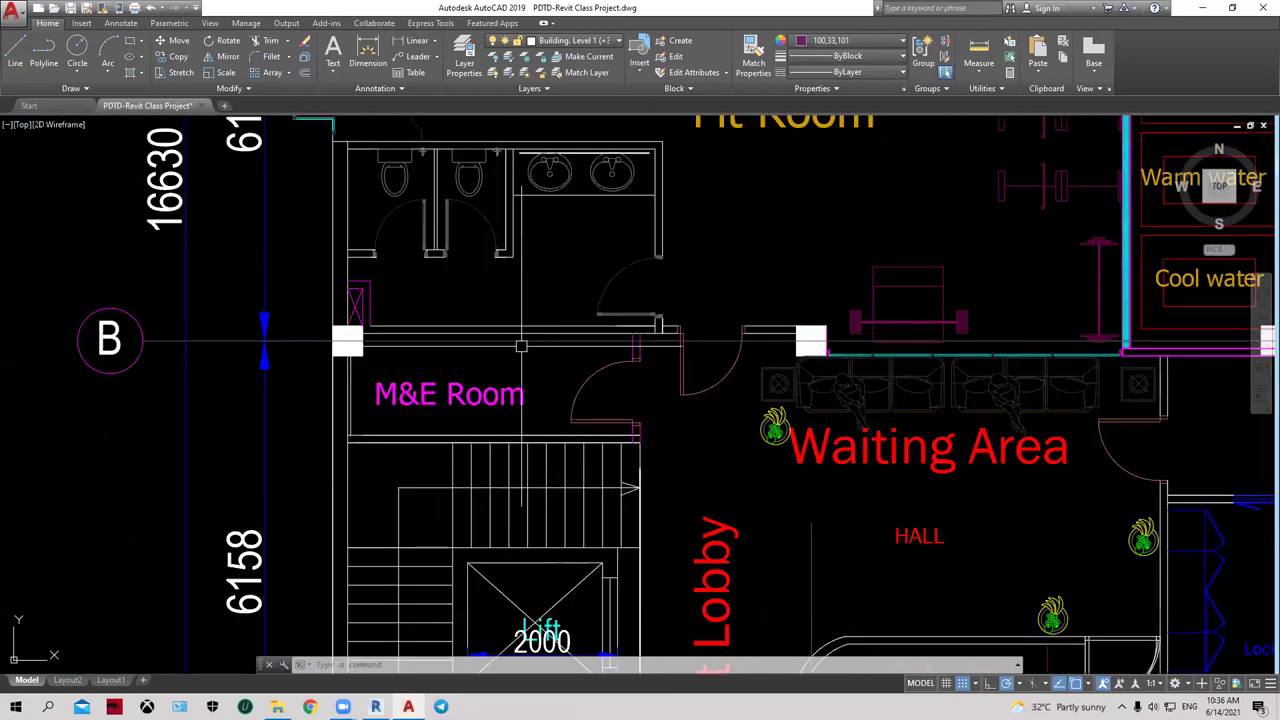
pyautogui.scroll(-2, 480, 352)
pyautogui.scroll(-2, 430, 360)
pyautogui.scroll(-2, 401, 365)
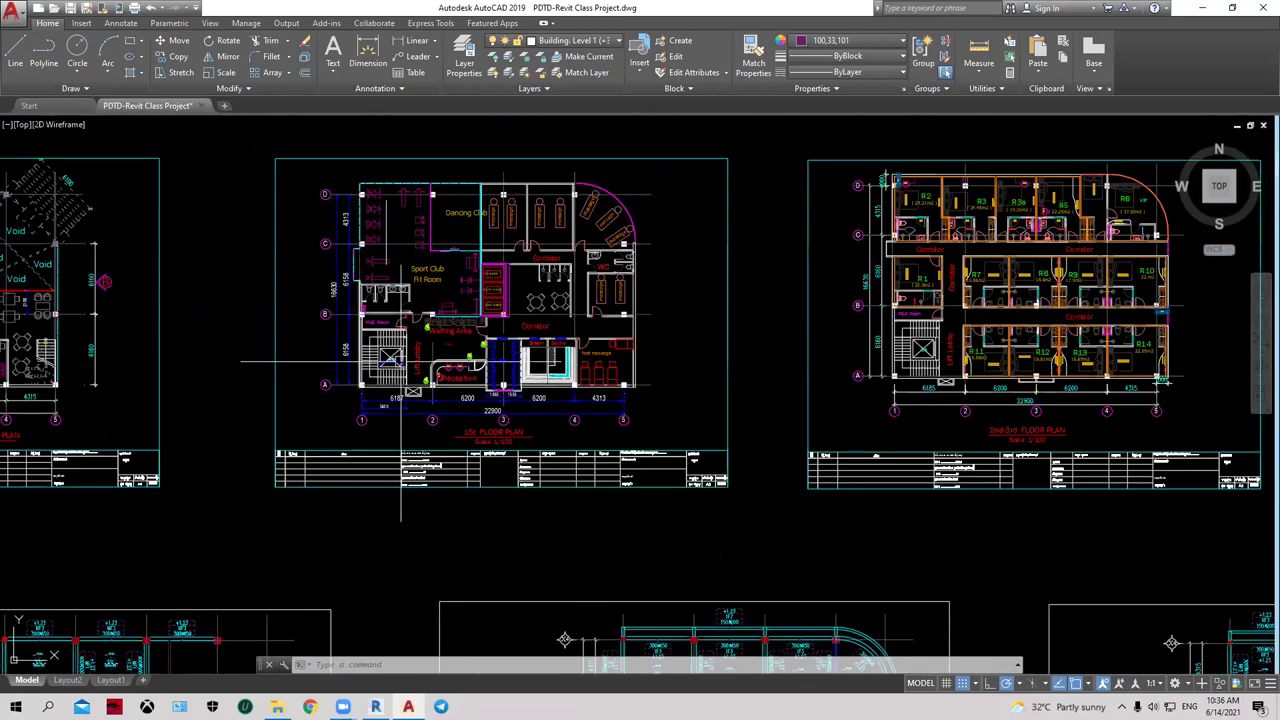
pyautogui.moveTo(401, 365); pyautogui.dragTo(419, 355, button='middle')
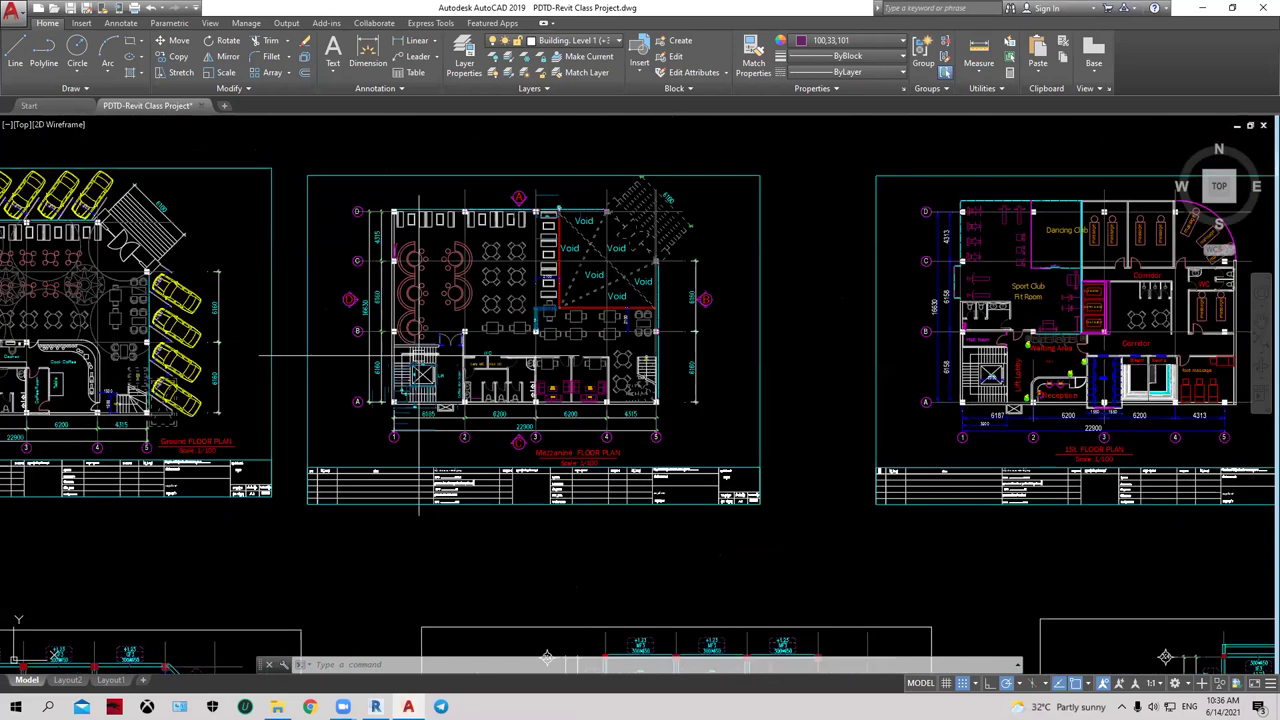
pyautogui.scroll(6, 419, 355)
pyautogui.scroll(-2, 405, 418)
pyautogui.moveTo(405, 418)
pyautogui.mouseDown(button='middle')
pyautogui.moveTo(624, 479)
pyautogui.moveTo(1170, 526)
pyautogui.mouseUp(button='middle')
pyautogui.scroll(-1, 1170, 526)
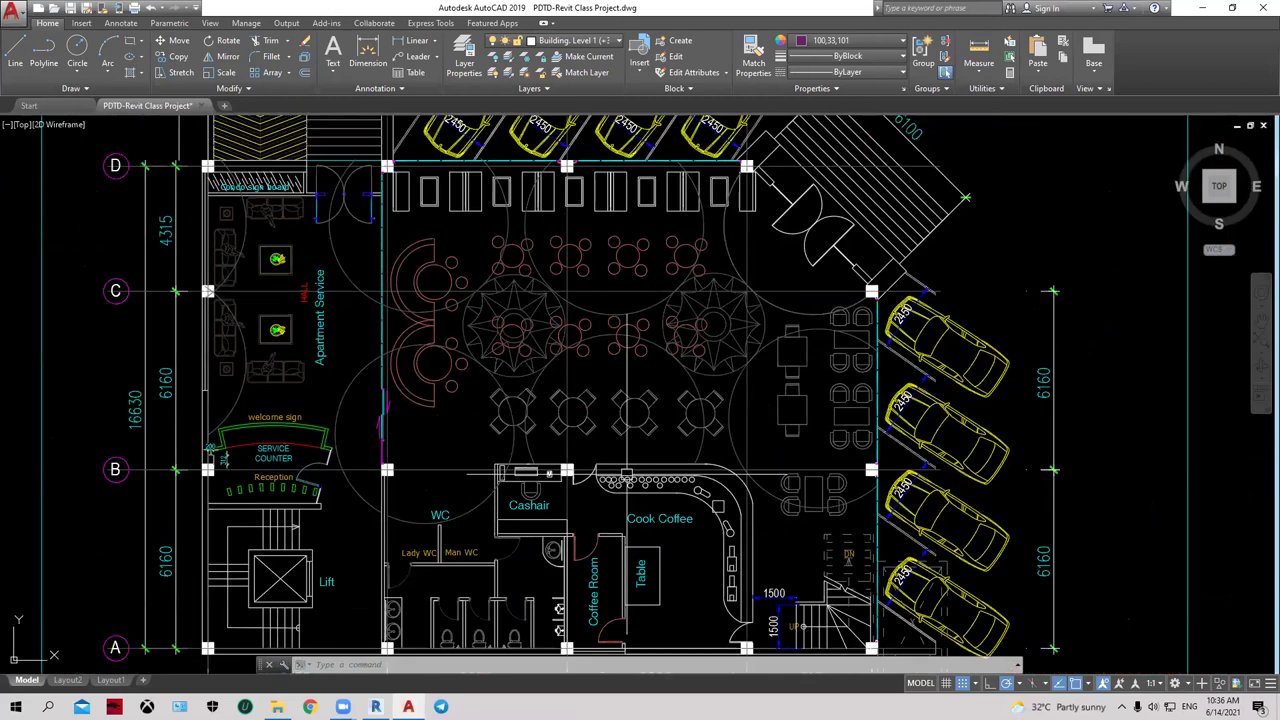
pyautogui.scroll(-2, 334, 304)
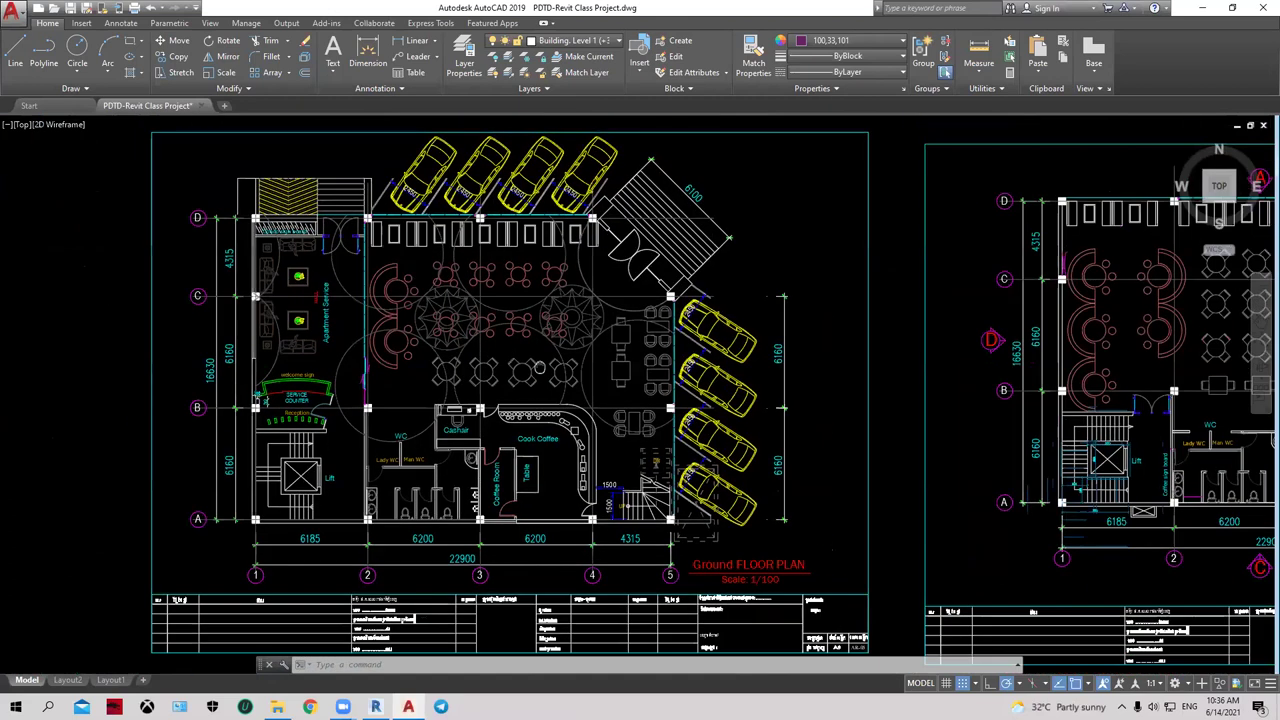
pyautogui.scroll(3, 330, 392)
pyautogui.scroll(5, 210, 420)
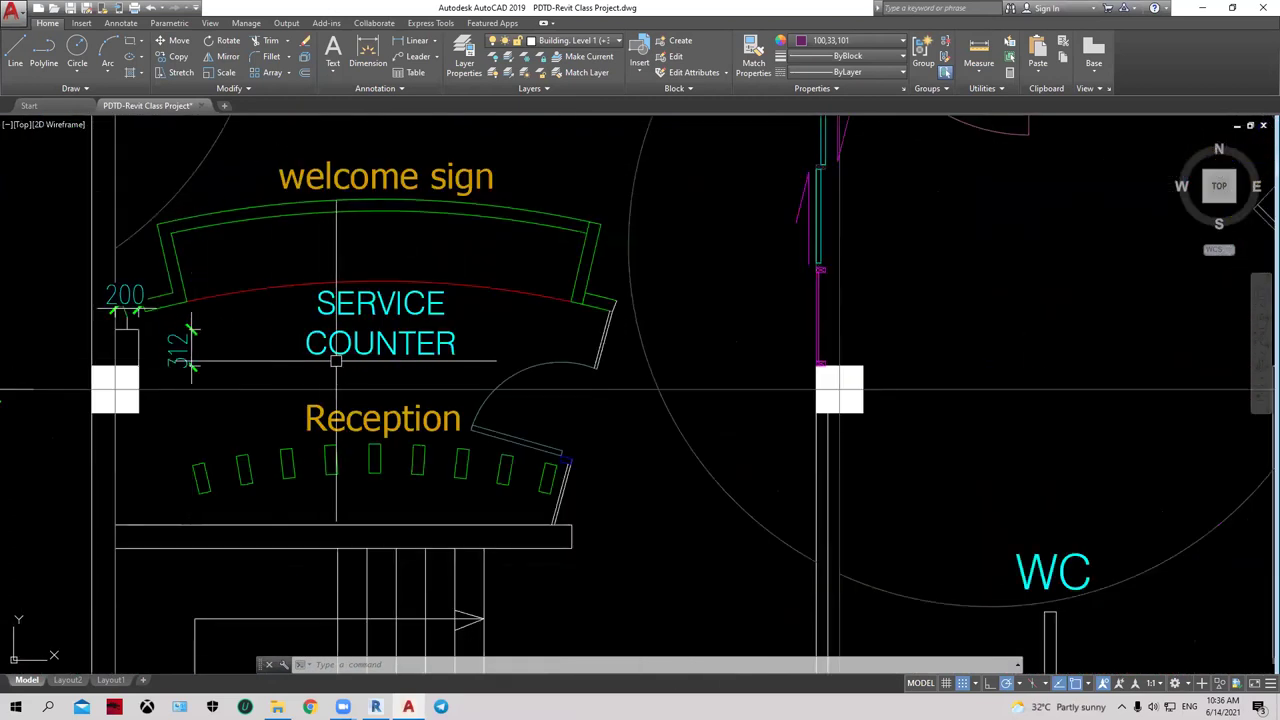
pyautogui.scroll(-6, 336, 361)
pyautogui.scroll(-4, 534, 371)
pyautogui.moveTo(860, 354); pyautogui.dragTo(295, 354, button='middle')
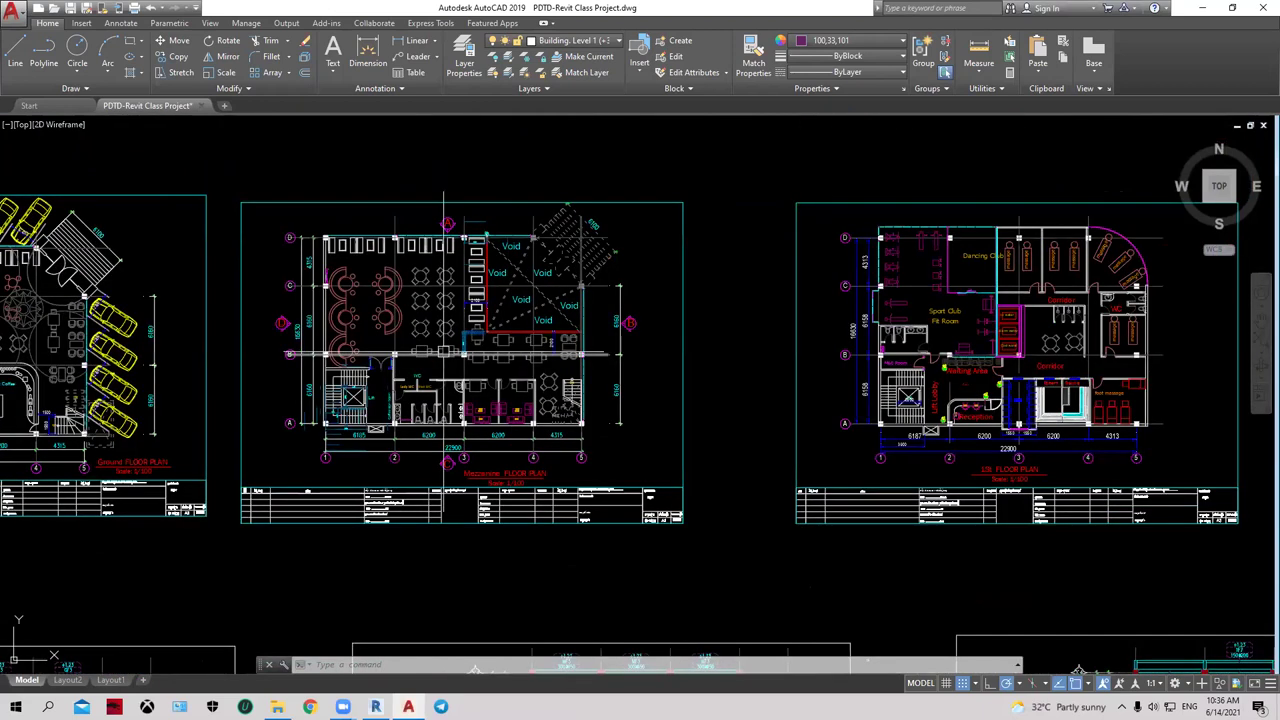
pyautogui.scroll(4, 340, 352)
pyautogui.scroll(-2, 440, 324)
pyautogui.moveTo(434, 323); pyautogui.dragTo(333, 313, button='middle')
pyautogui.moveTo(1113, 351); pyautogui.dragTo(562, 374, button='middle')
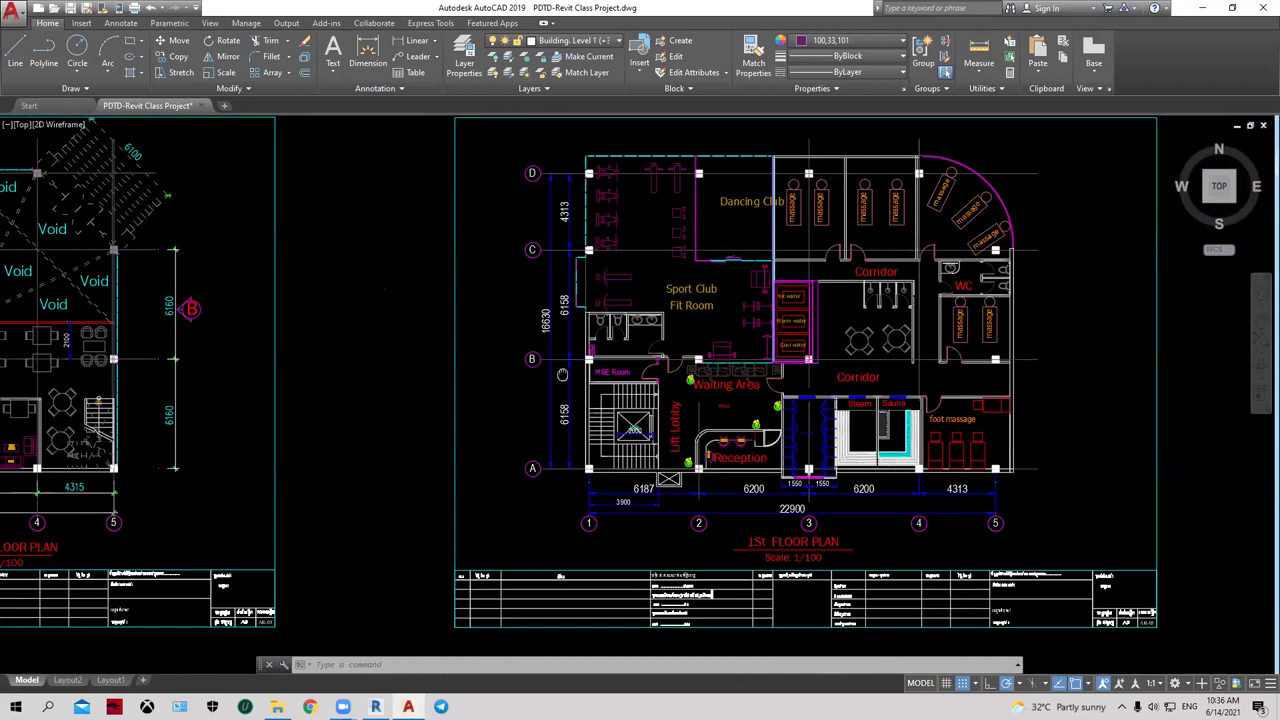
pyautogui.scroll(3, 562, 374)
pyautogui.scroll(2, 545, 497)
pyautogui.scroll(2, 545, 497)
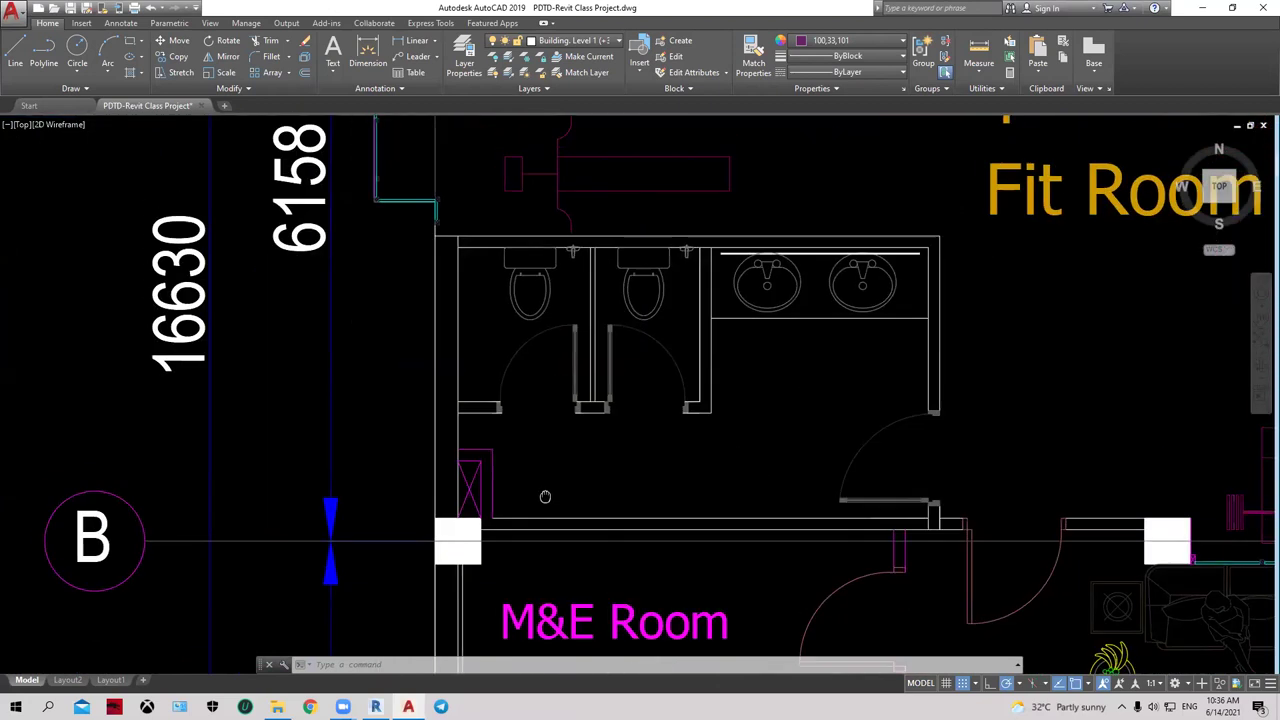
pyautogui.scroll(-4, 545, 497)
pyautogui.moveTo(511, 173)
pyautogui.mouseDown(button='middle')
pyautogui.moveTo(520, 438)
pyautogui.moveTo(241, 236)
pyautogui.moveTo(293, 36)
pyautogui.mouseUp(button='middle')
pyautogui.moveTo(700, 634)
pyautogui.mouseDown(button='middle')
pyautogui.moveTo(753, 482)
pyautogui.moveTo(637, 440)
pyautogui.mouseUp(button='middle')
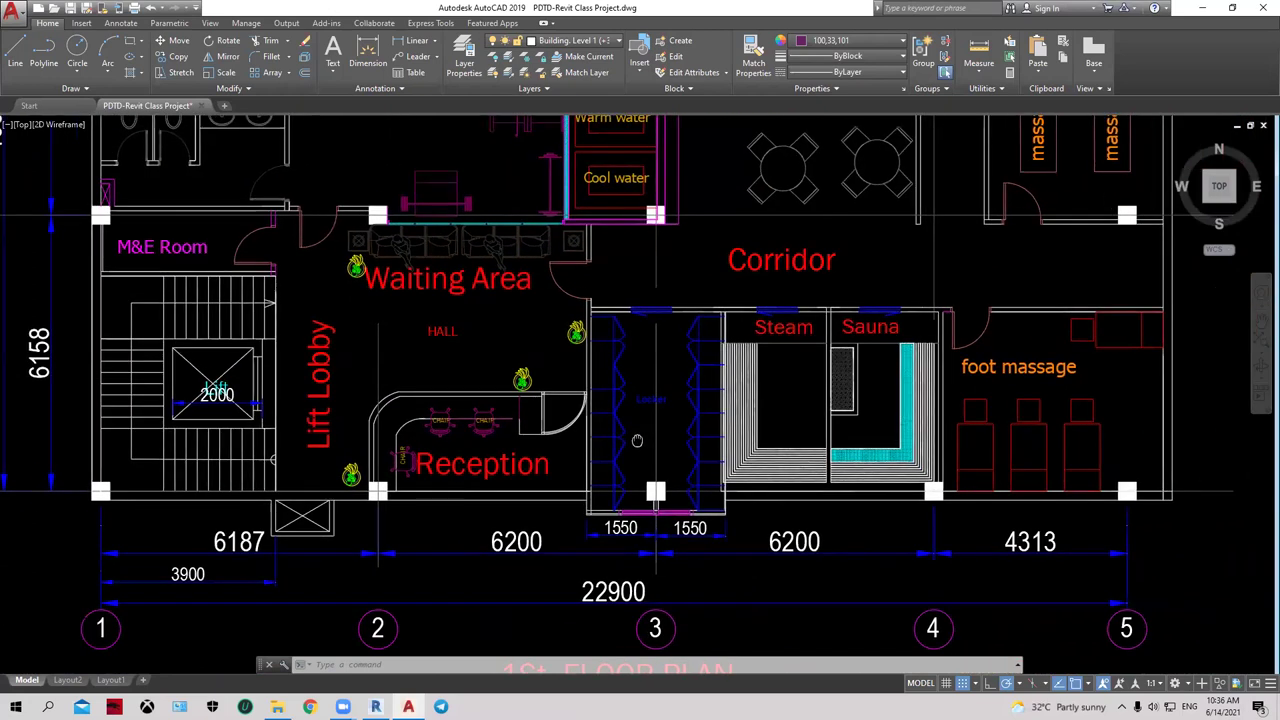
pyautogui.scroll(-5, 637, 440)
pyautogui.moveTo(771, 423); pyautogui.dragTo(680, 423, button='middle')
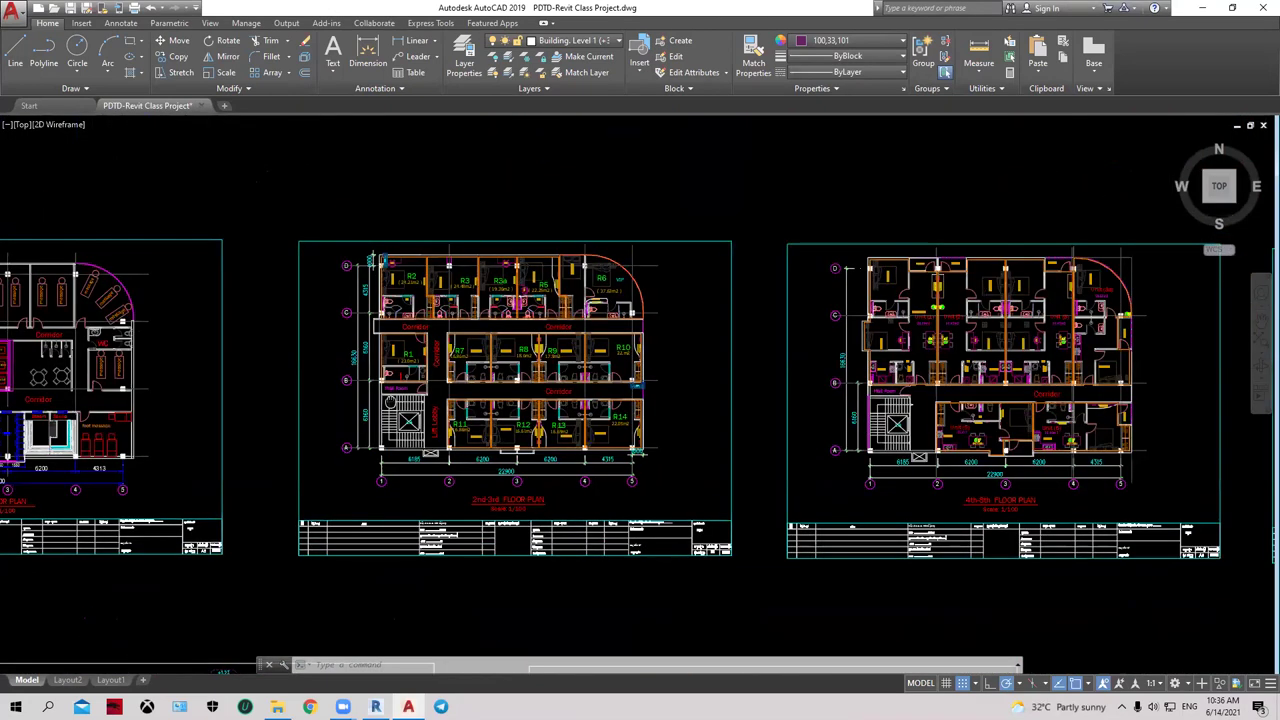
pyautogui.scroll(4, 637, 453)
pyautogui.scroll(2, 340, 372)
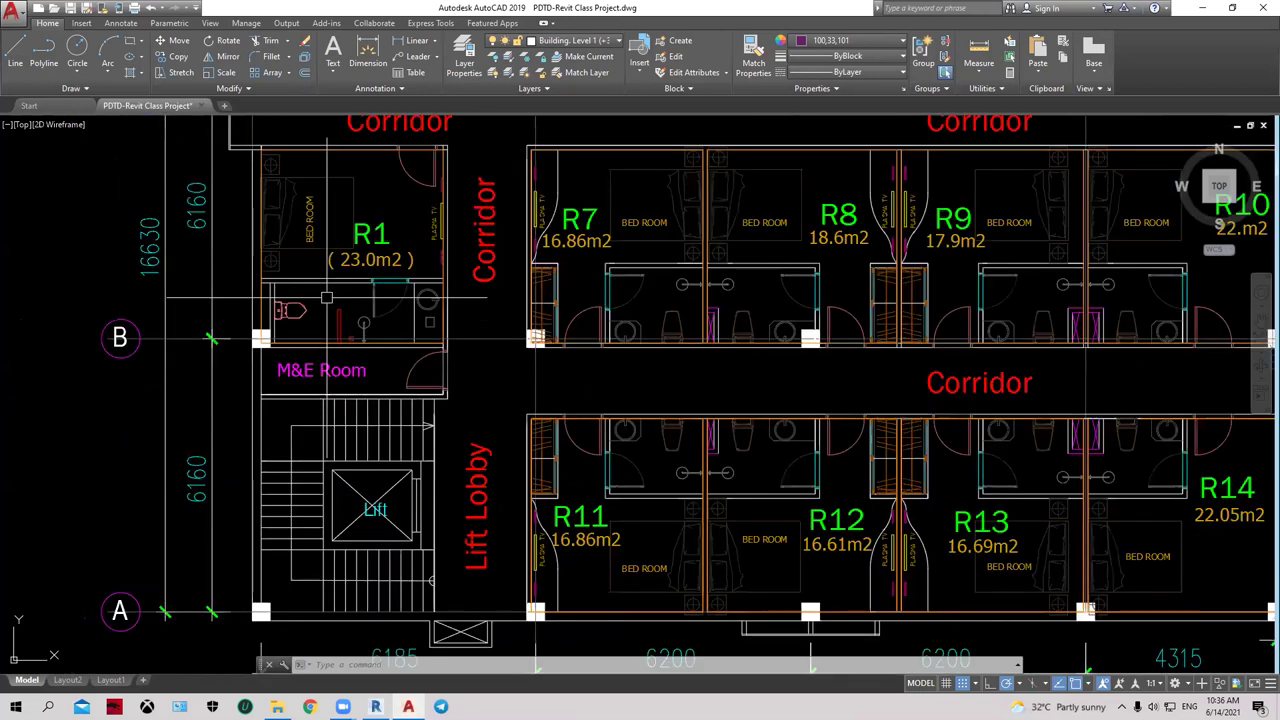
pyautogui.scroll(4, 326, 297)
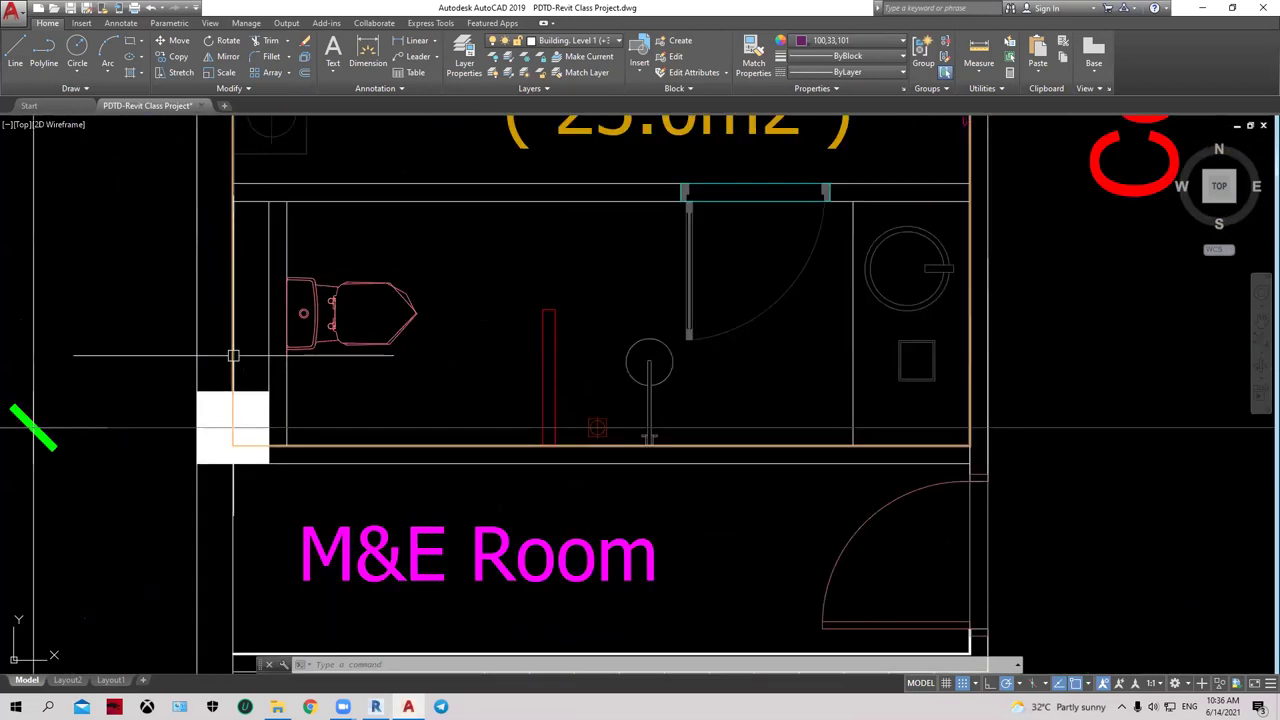
pyautogui.scroll(-3, 477, 407)
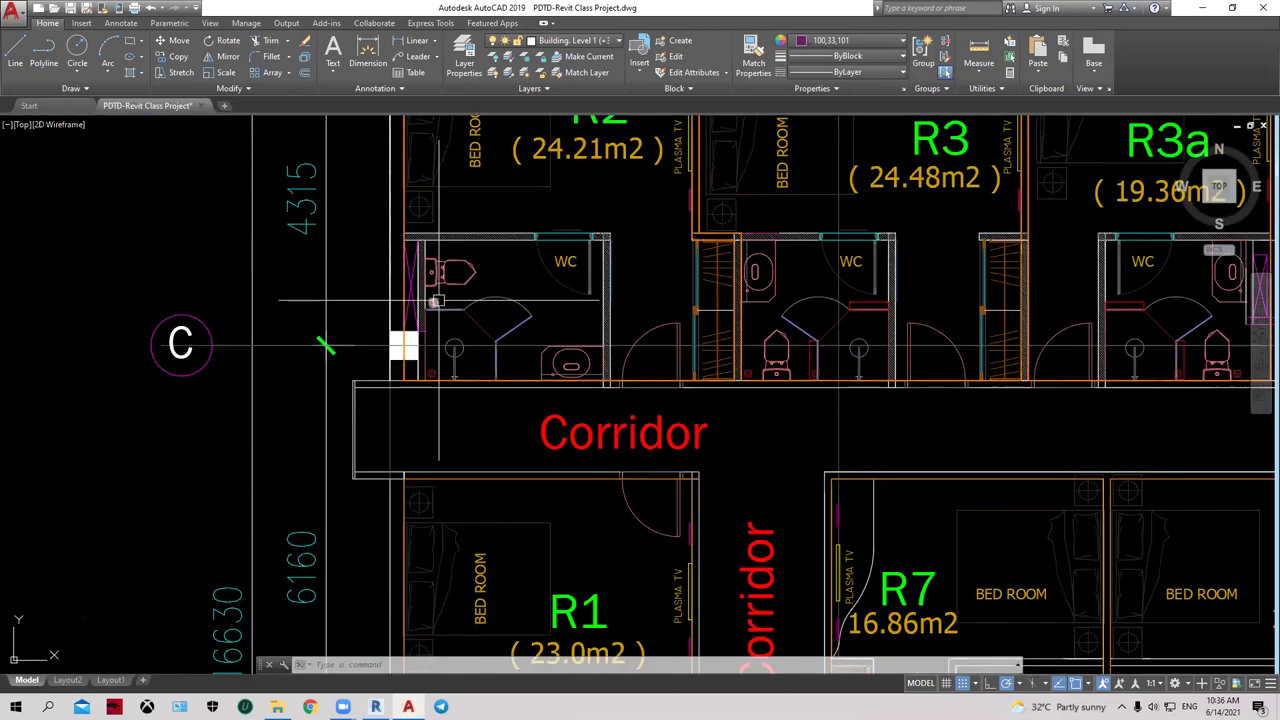
pyautogui.scroll(-2, 437, 300)
pyautogui.scroll(-6, 527, 363)
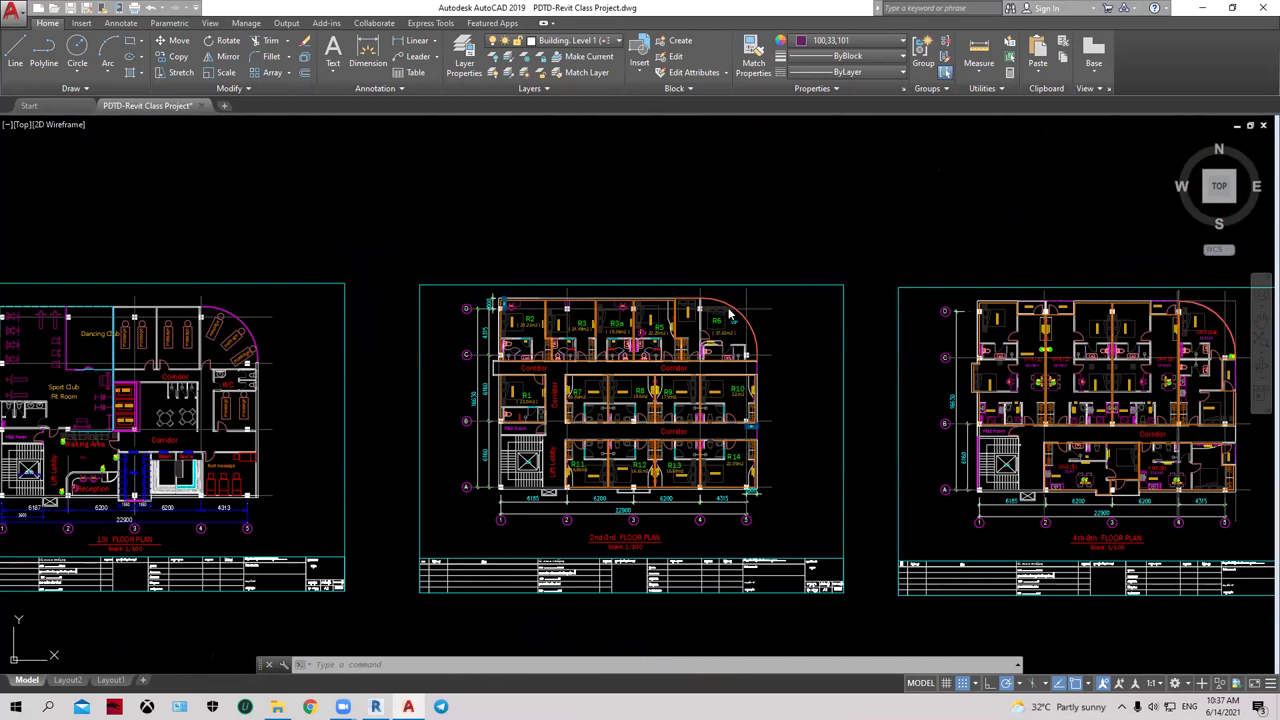
pyautogui.scroll(-3, 286, 426)
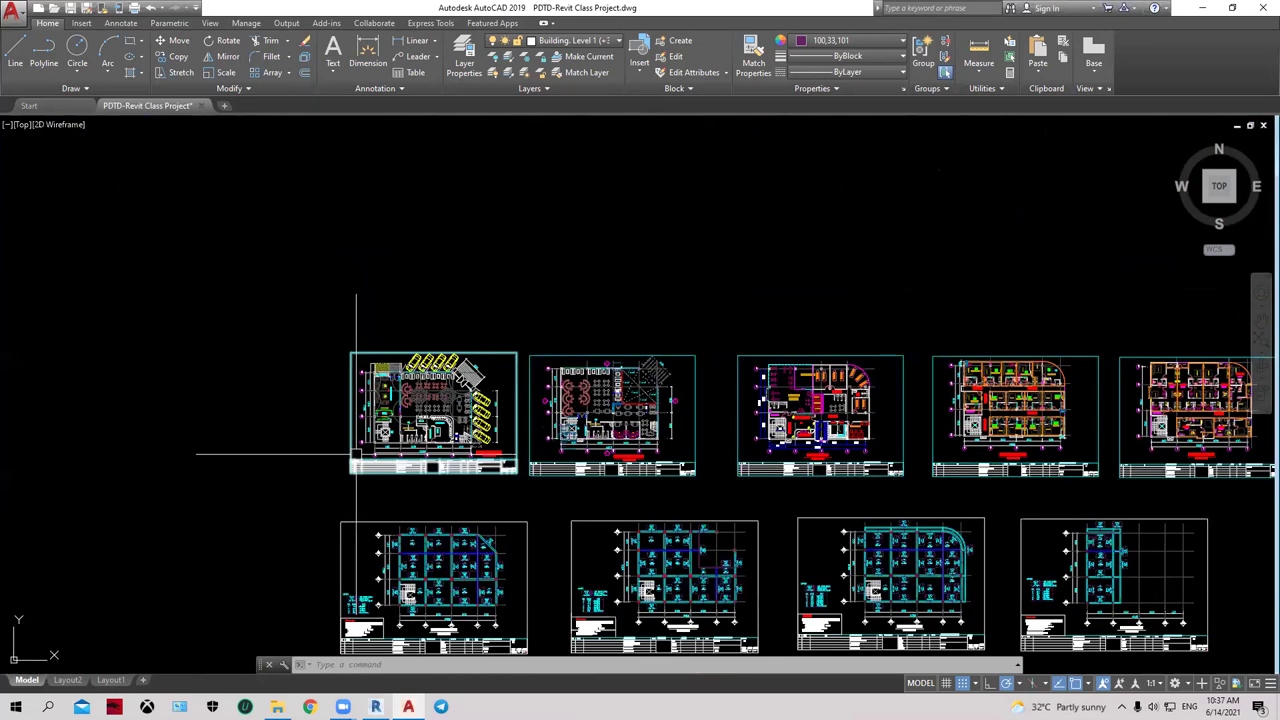
pyautogui.scroll(6, 355, 453)
pyautogui.scroll(-2, 531, 437)
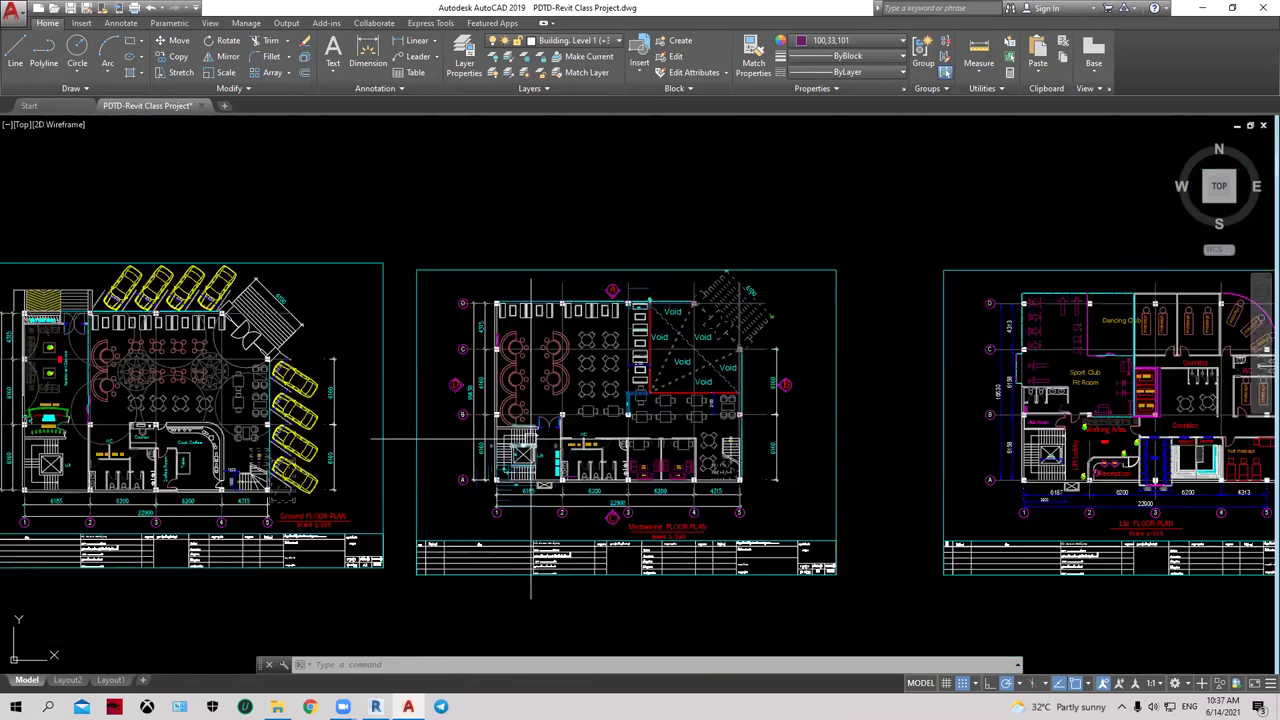
pyautogui.scroll(6, 531, 437)
pyautogui.scroll(2, 459, 368)
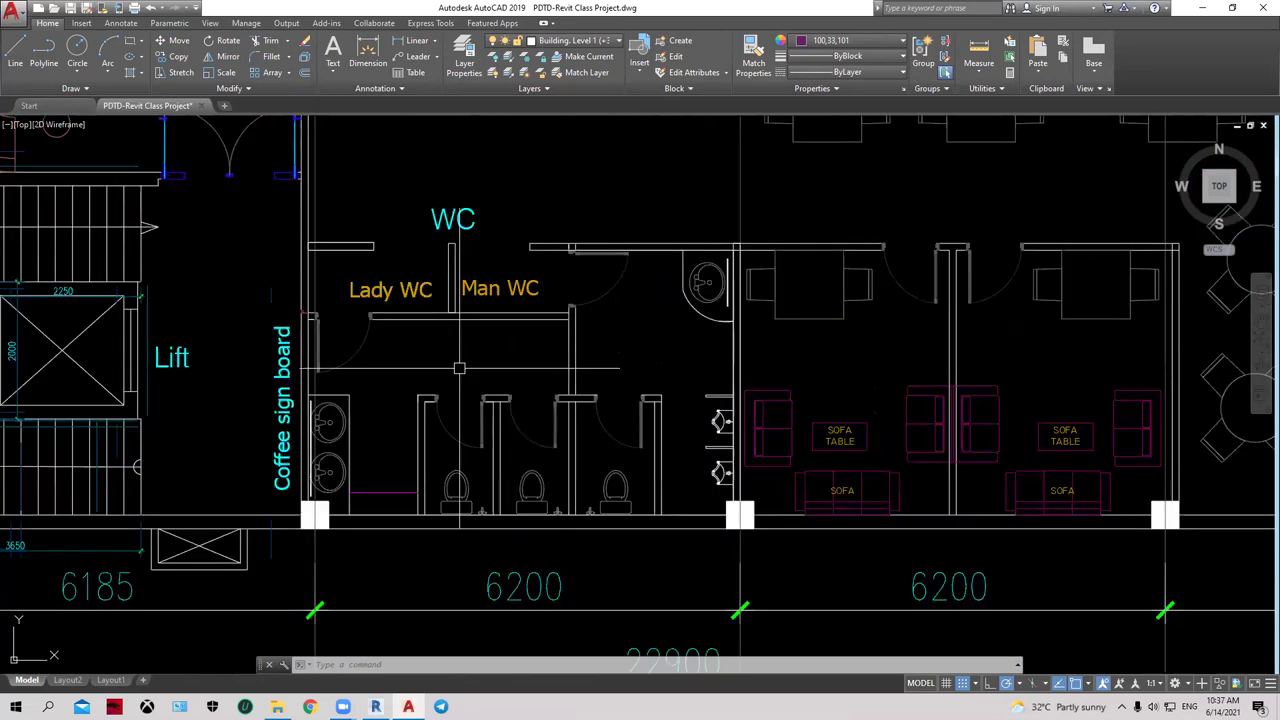
pyautogui.moveTo(459, 368); pyautogui.dragTo(609, 360, button='middle')
pyautogui.scroll(-2, 648, 356)
pyautogui.scroll(-2, 648, 356)
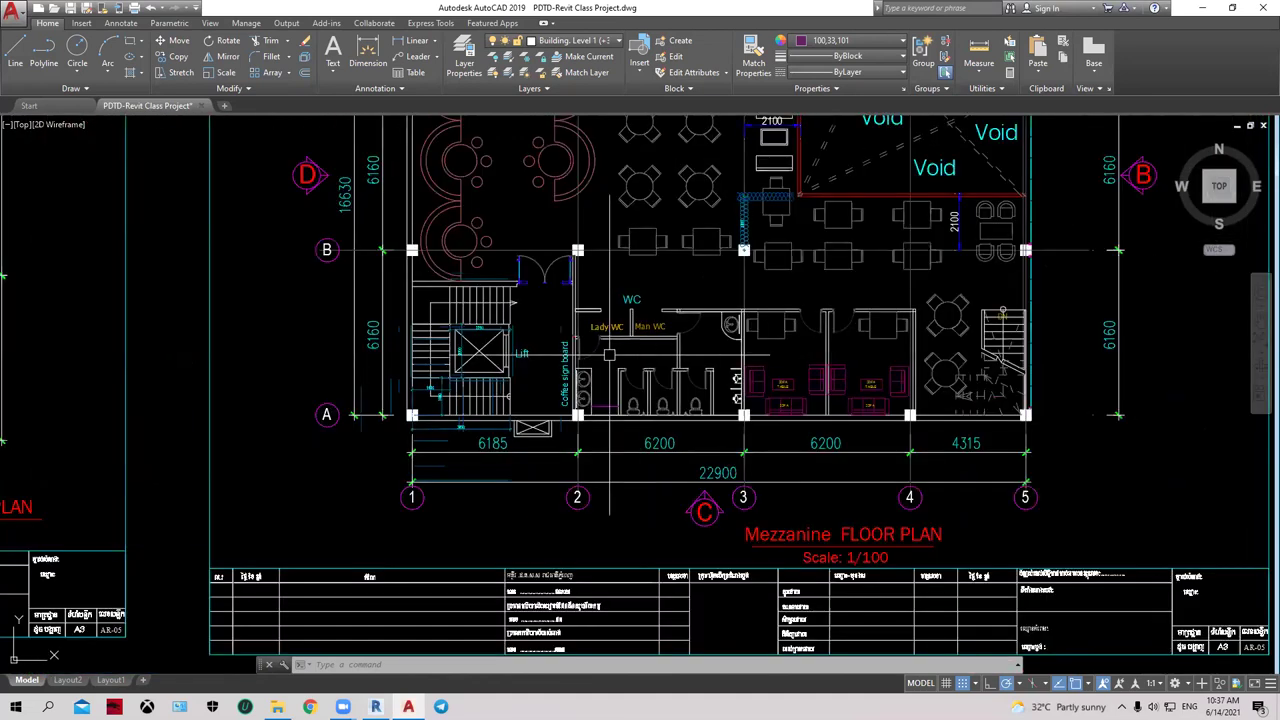
pyautogui.press('Escape')
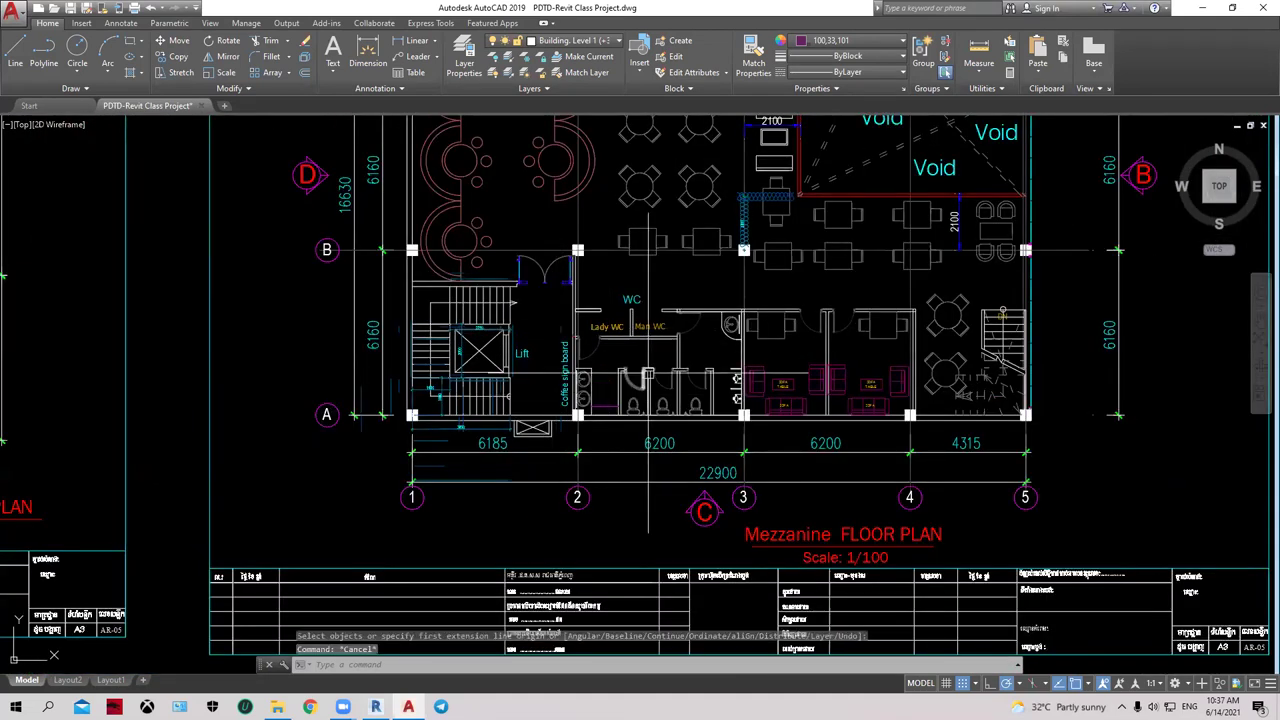
pyautogui.moveTo(490, 480); pyautogui.dragTo(1229, 500, button='middle')
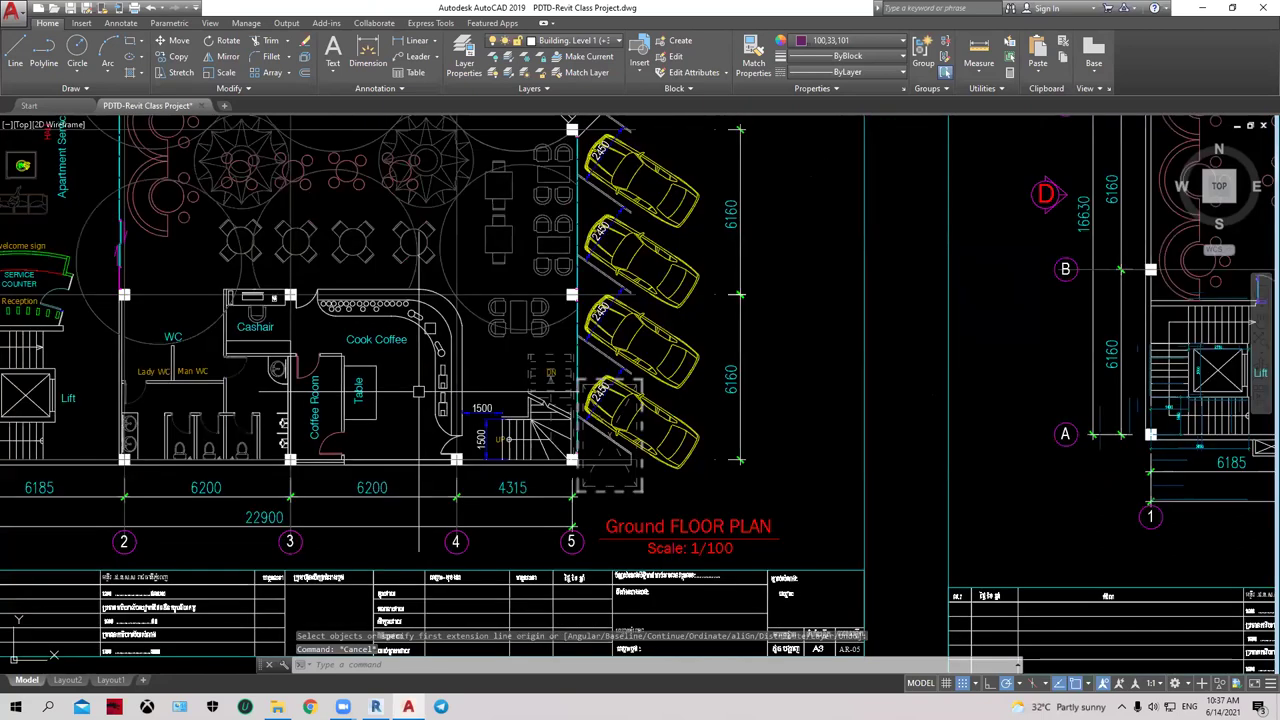
pyautogui.moveTo(418, 391); pyautogui.dragTo(848, 436, button='middle')
pyautogui.scroll(4, 562, 497)
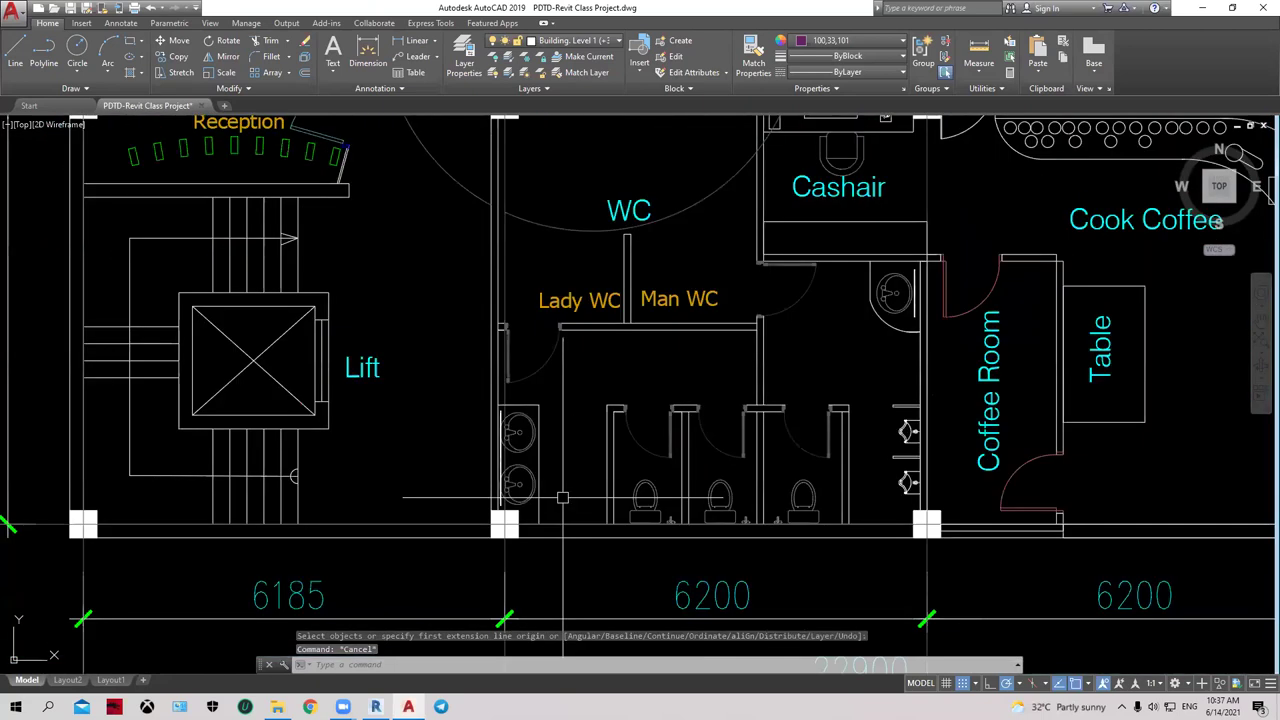
pyautogui.moveTo(562, 497); pyautogui.dragTo(461, 426, button='middle')
pyautogui.scroll(-2, 475, 430)
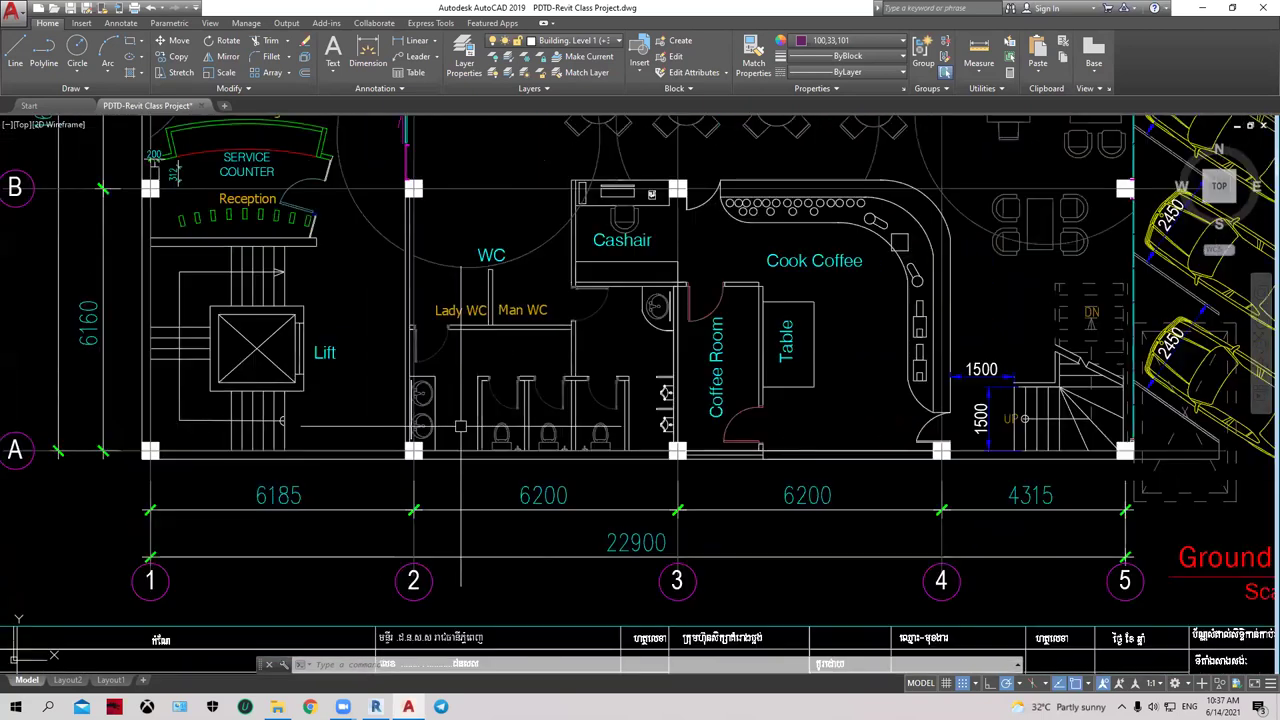
pyautogui.scroll(-2, 492, 434)
pyautogui.scroll(4, 494, 432)
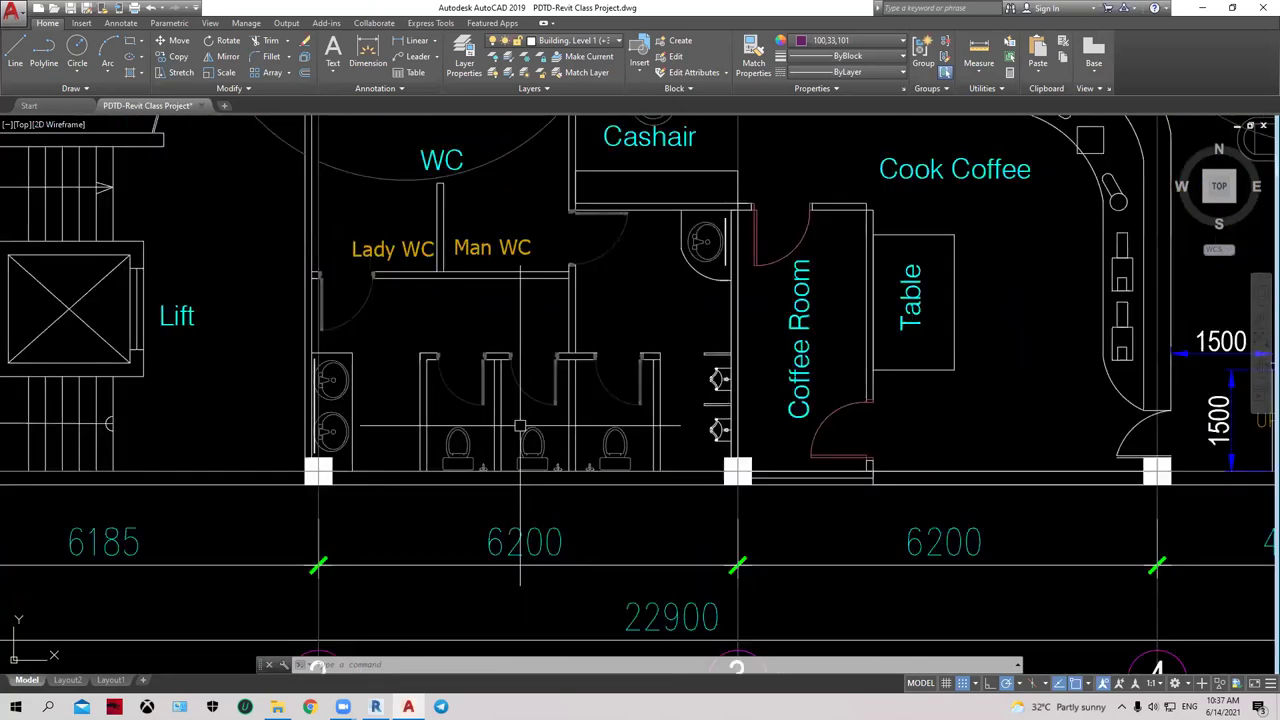
pyautogui.moveTo(416, 322); pyautogui.dragTo(418, 352, button='middle')
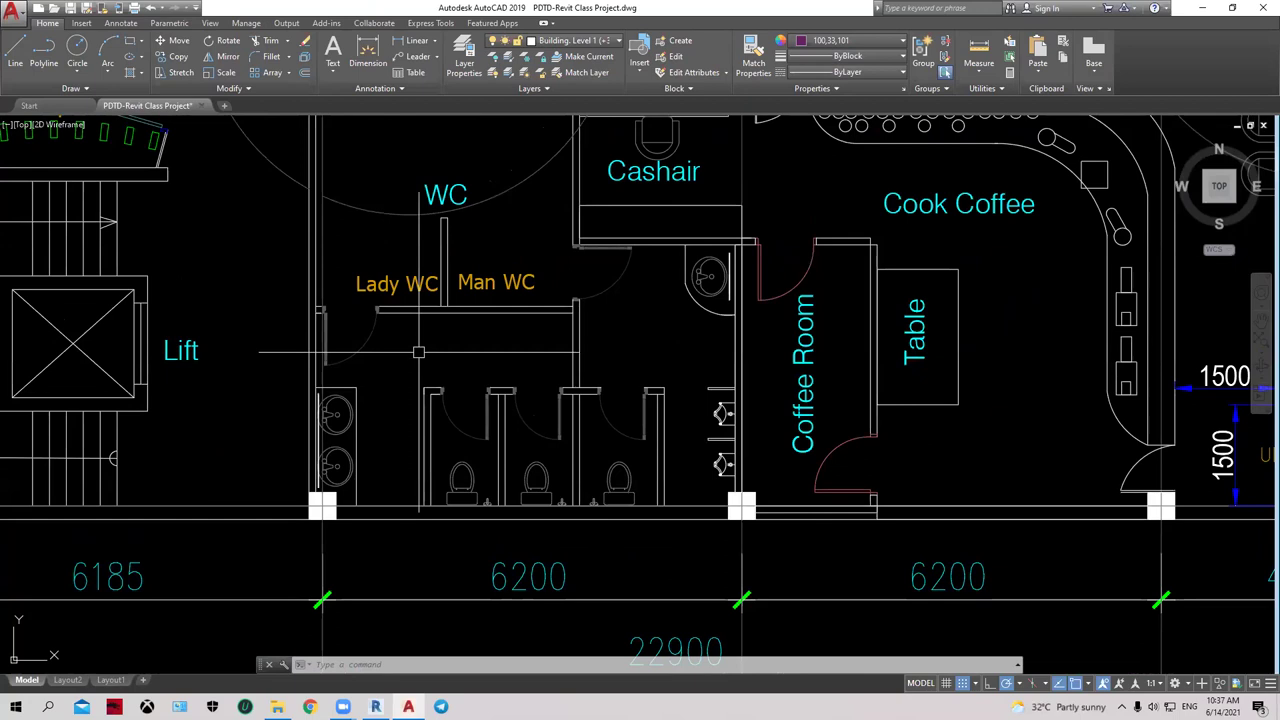
pyautogui.scroll(-2, 418, 352)
pyautogui.moveTo(387, 286); pyautogui.dragTo(467, 385, button='middle')
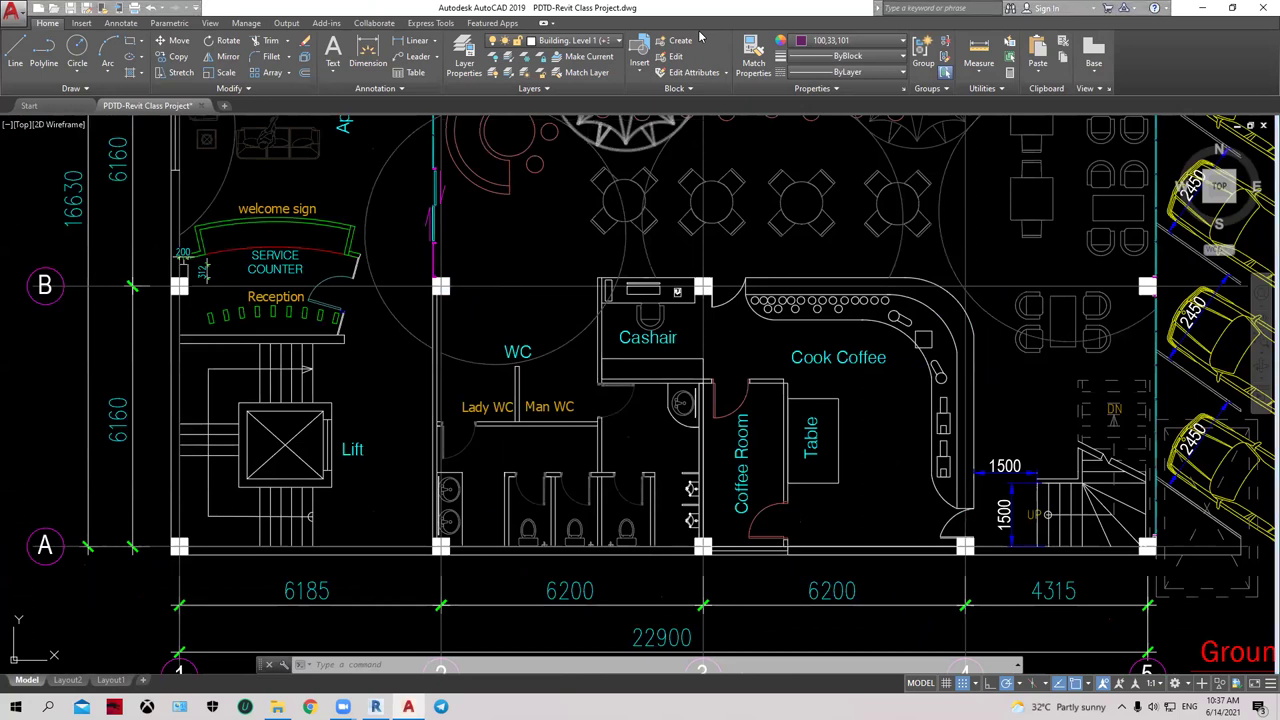
pyautogui.click(380, 389)
pyautogui.click(381, 388)
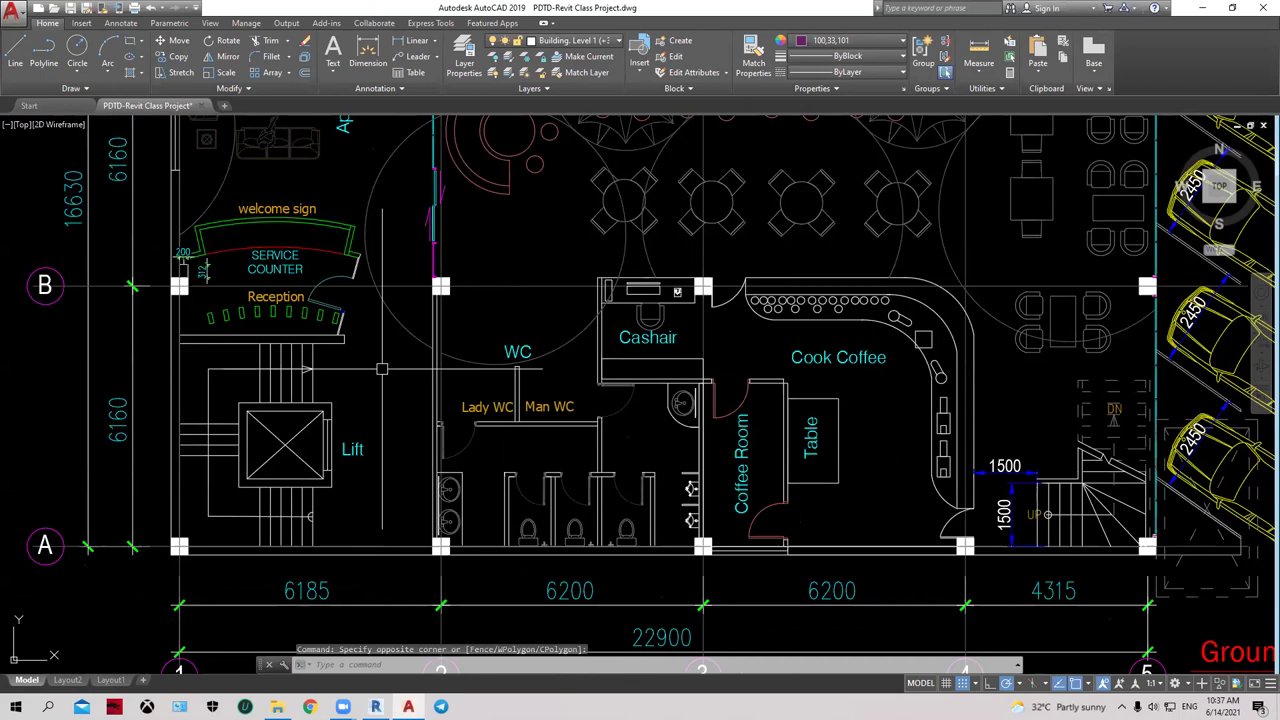
pyautogui.click(382, 369)
pyautogui.click(382, 369)
pyautogui.click(382, 369)
pyautogui.scroll(-2, 383, 369)
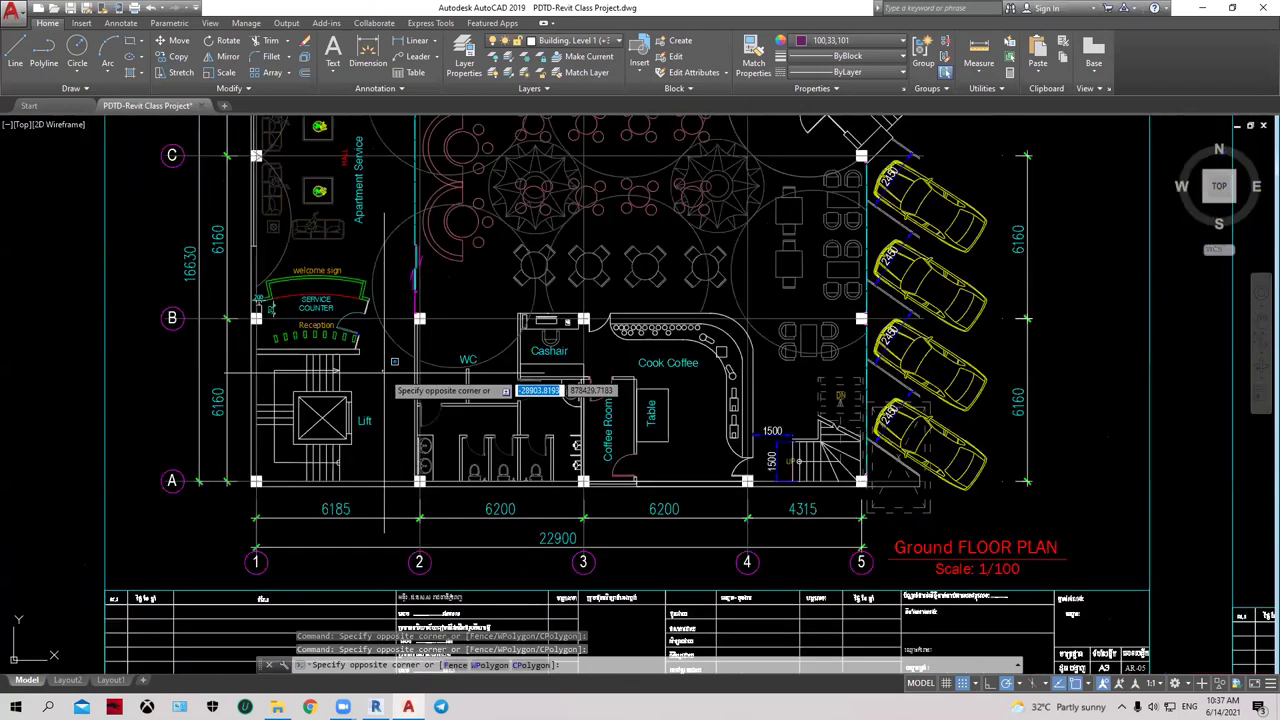
pyautogui.click(393, 372)
pyautogui.moveTo(392, 375); pyautogui.dragTo(218, 441, button='middle')
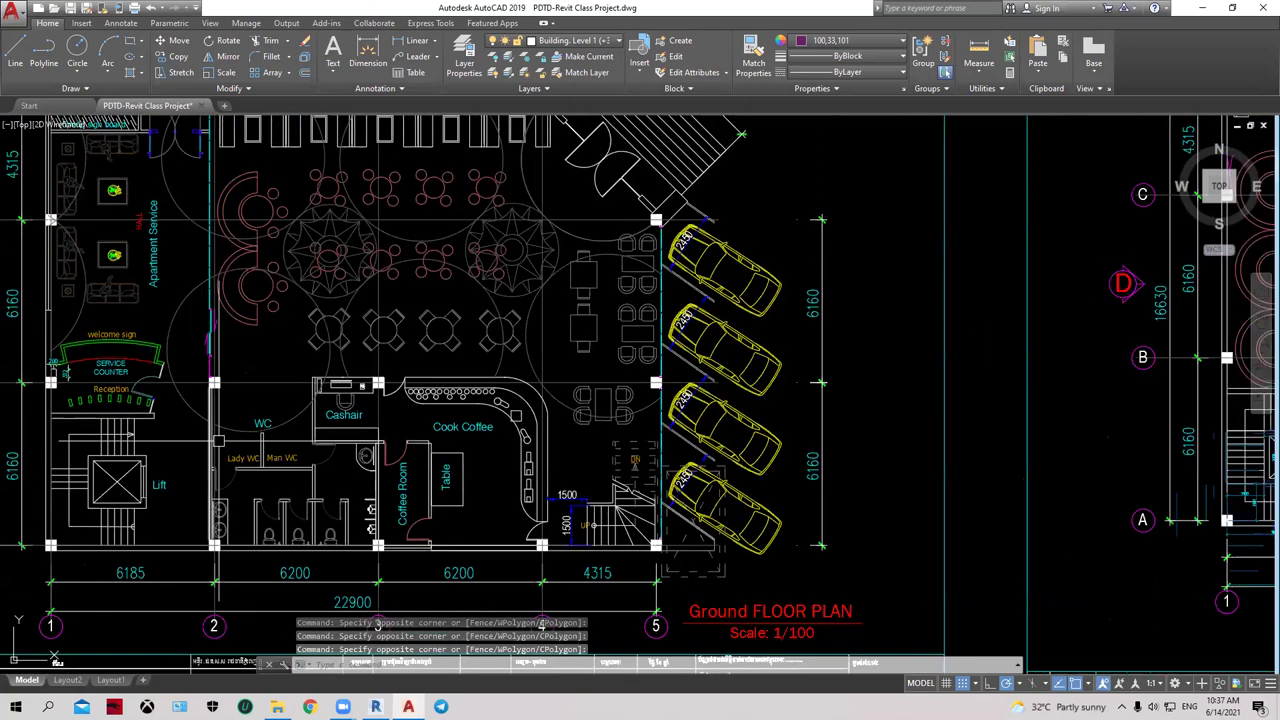
pyautogui.scroll(-2, 285, 430)
pyautogui.moveTo(1026, 308); pyautogui.dragTo(636, 310, button='middle')
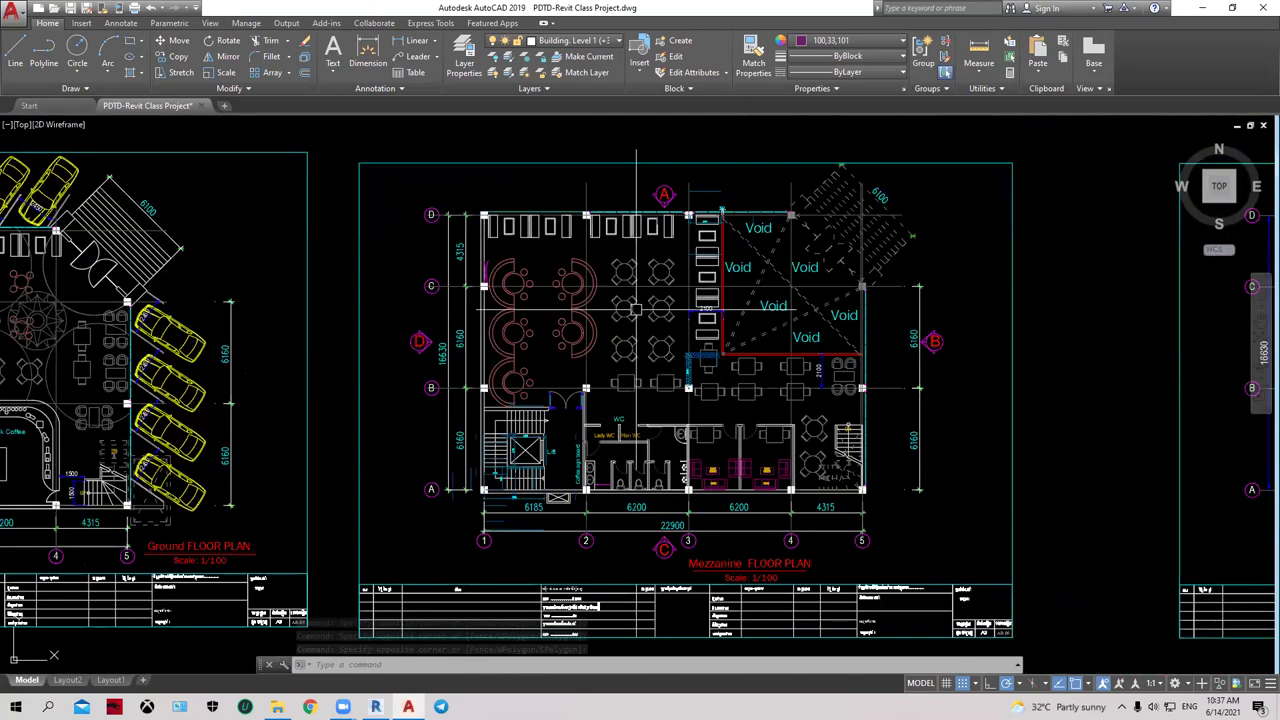
pyautogui.moveTo(899, 353); pyautogui.dragTo(293, 380, button='middle')
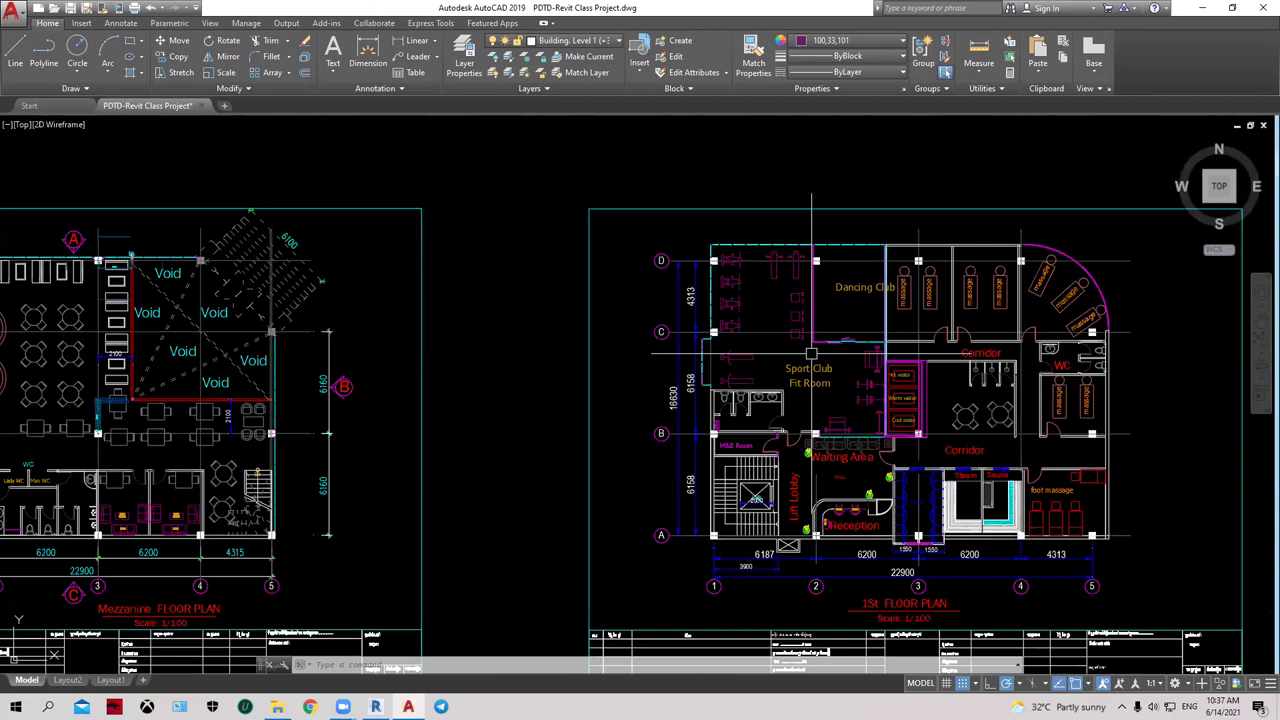
pyautogui.moveTo(900, 380); pyautogui.dragTo(785, 390, button='middle')
pyautogui.scroll(-2, 787, 128)
pyautogui.moveTo(606, 273)
pyautogui.mouseDown(button='middle')
pyautogui.moveTo(756, 354)
pyautogui.moveTo(1019, 345)
pyautogui.mouseUp(button='middle')
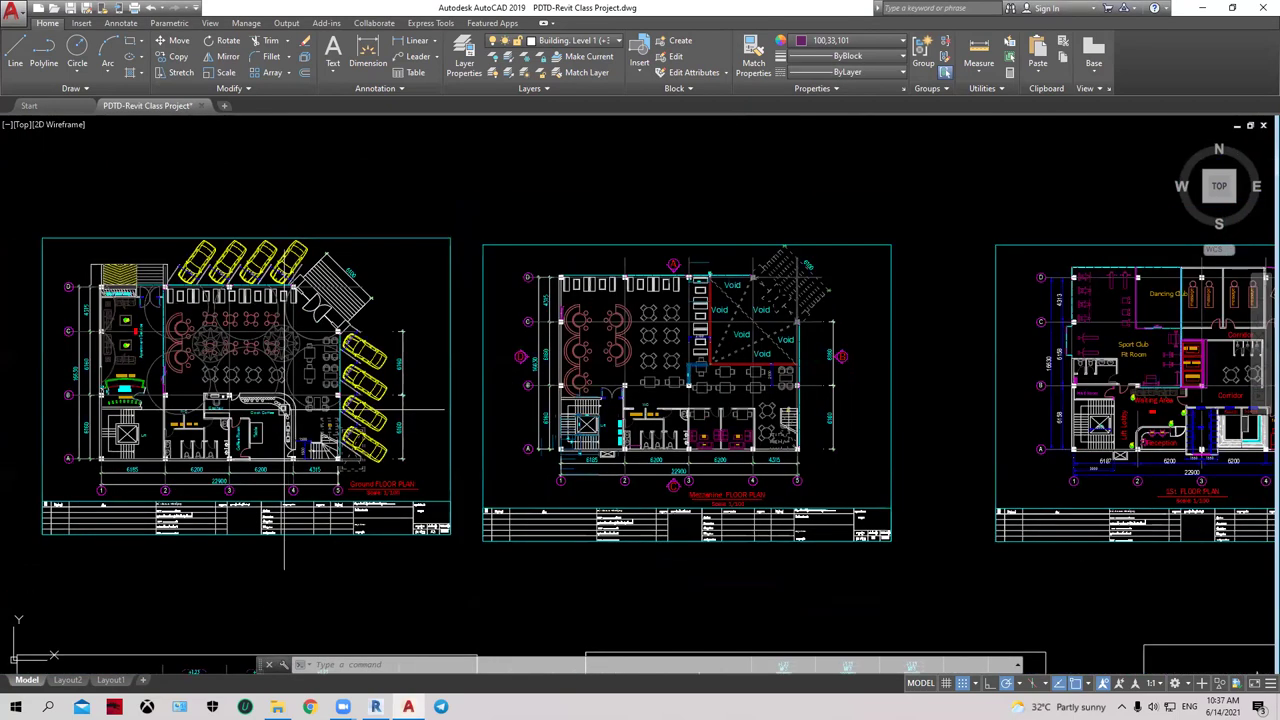
pyautogui.scroll(2, 284, 555)
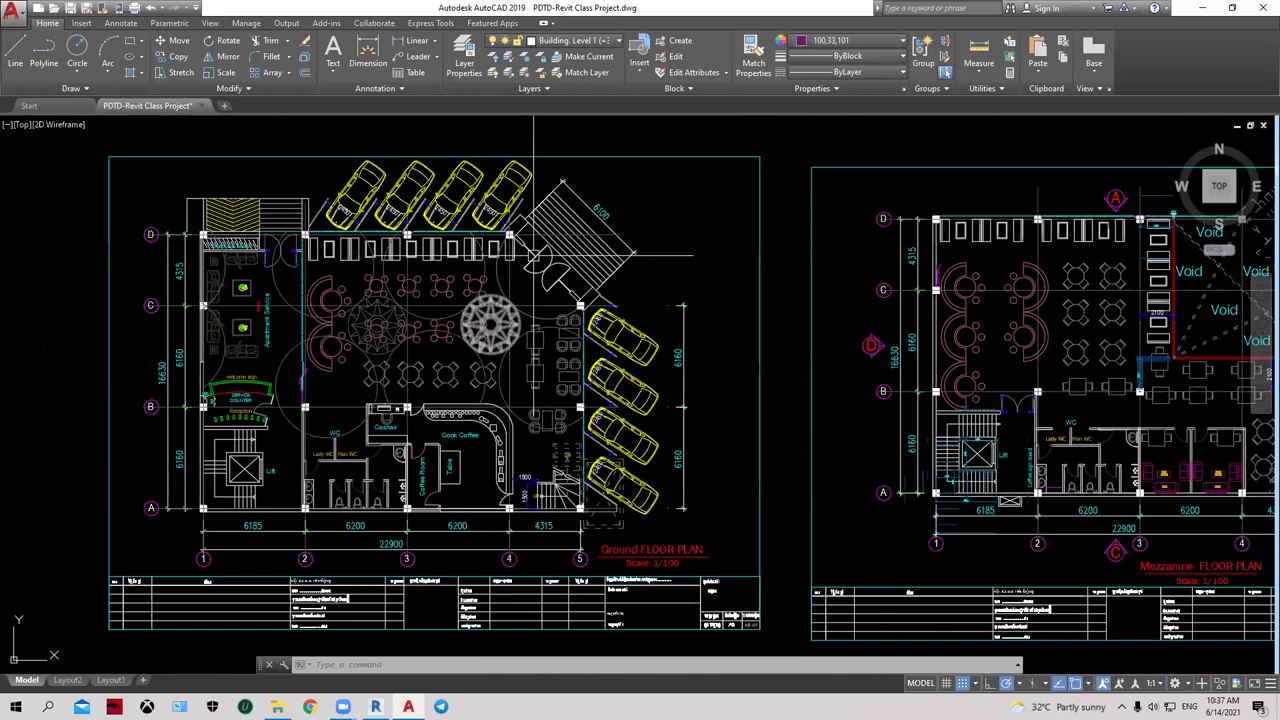
pyautogui.scroll(-2, 413, 437)
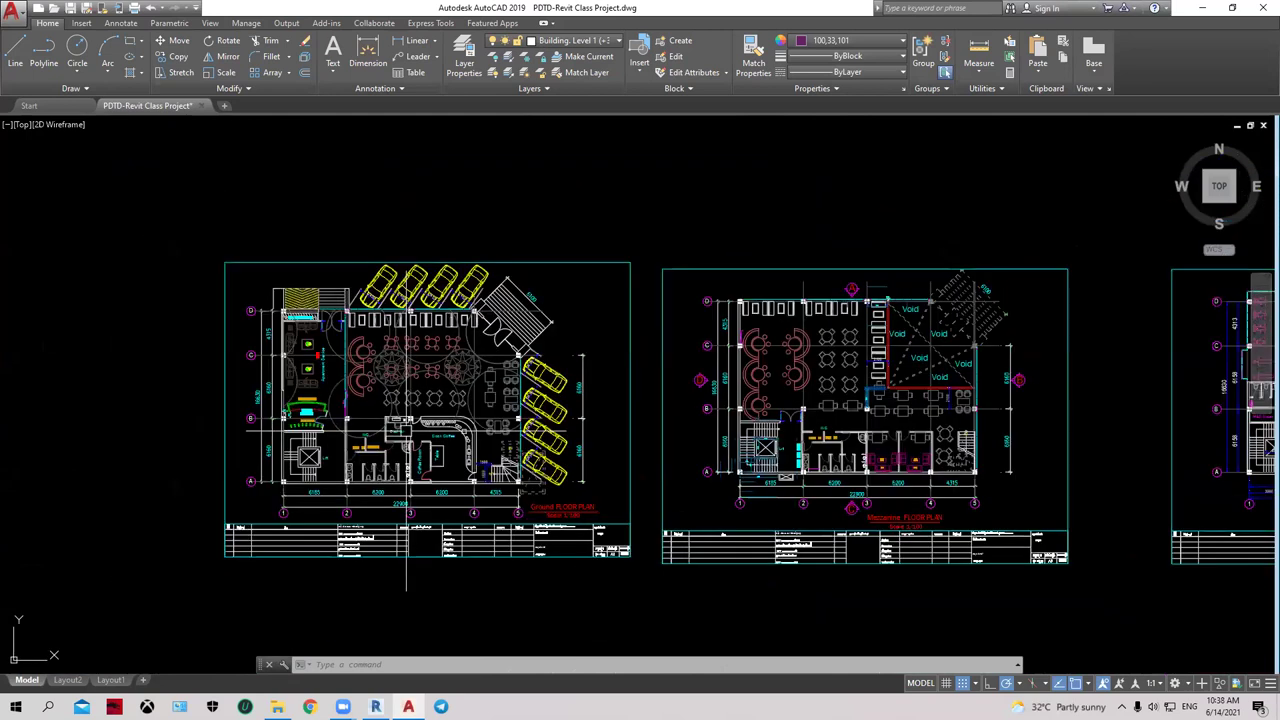
pyautogui.moveTo(406, 555); pyautogui.dragTo(3, 525, button='middle')
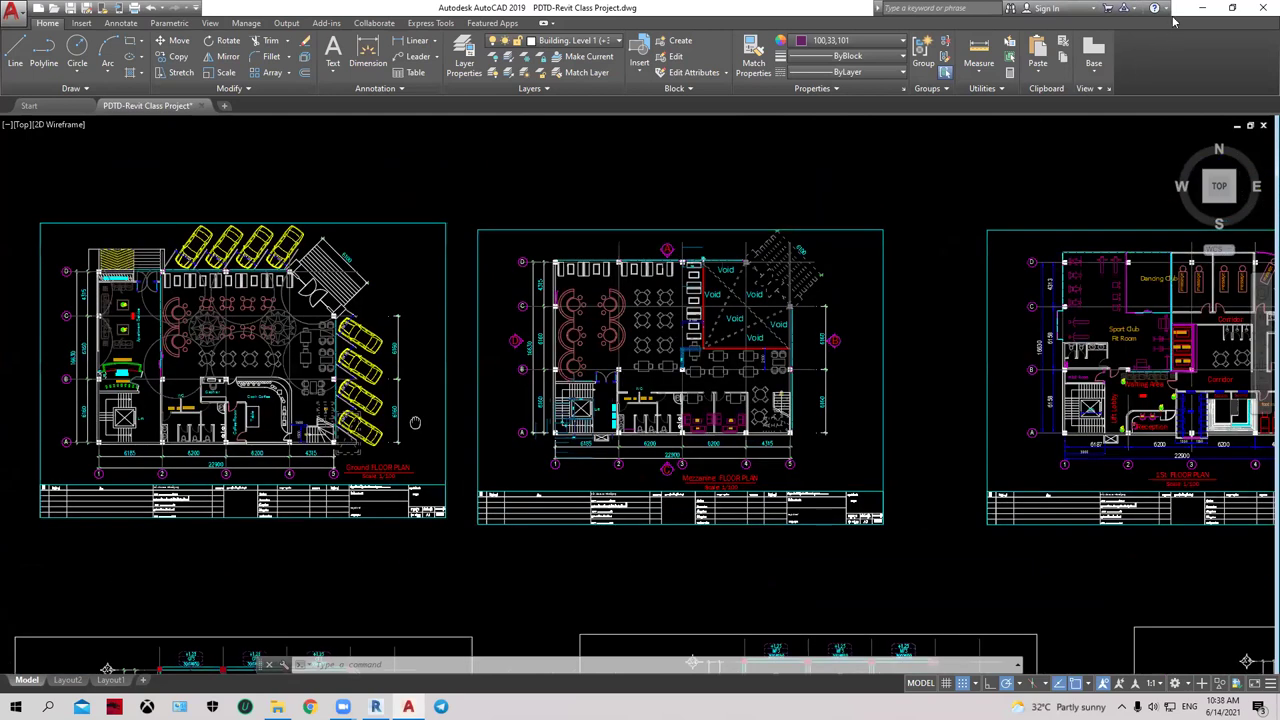
# - Inspect the upper floor levels in Revit's East elevation, then return to the AutoCAD drawing
pyautogui.click(1199, 12)
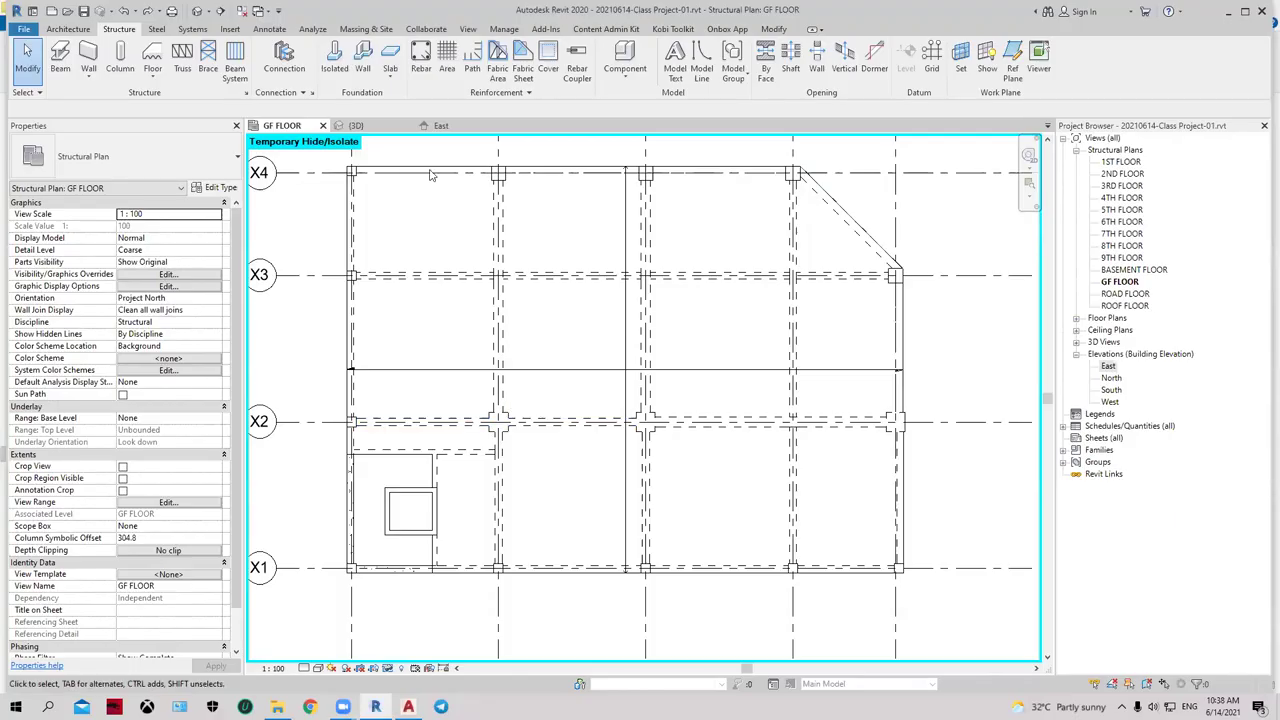
pyautogui.click(436, 132)
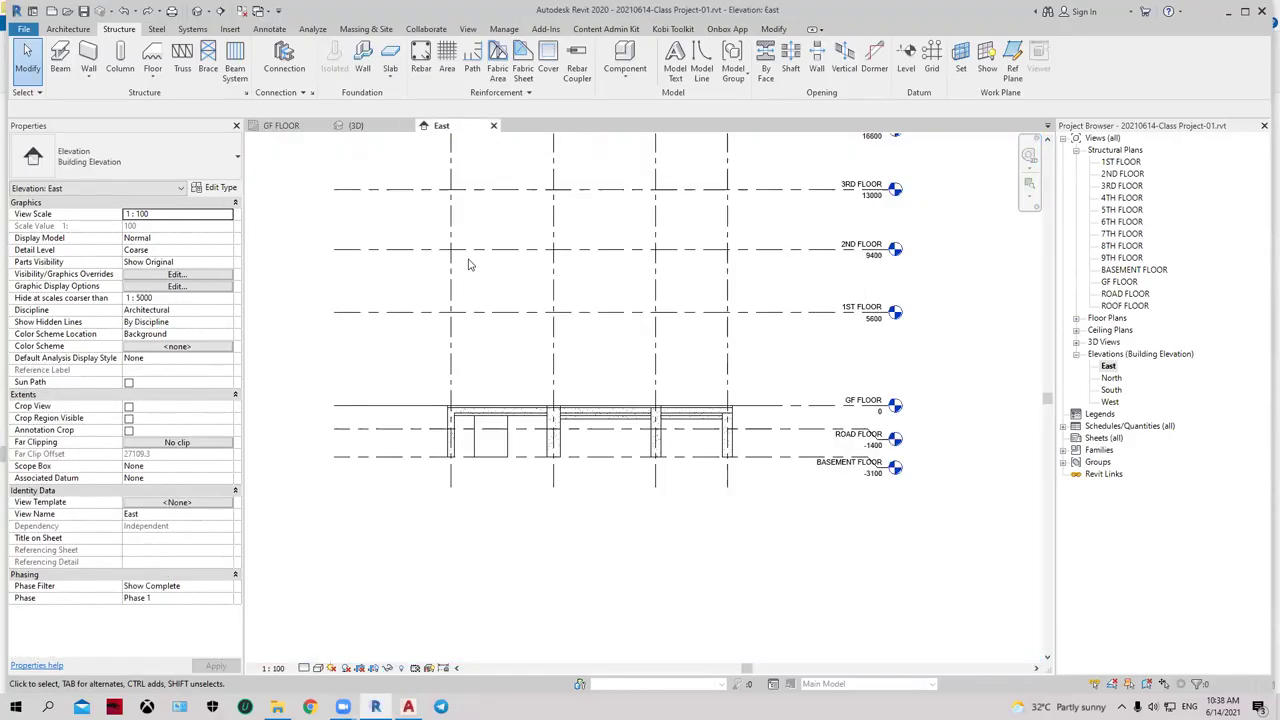
pyautogui.moveTo(884, 450); pyautogui.dragTo(852, 534, button='middle')
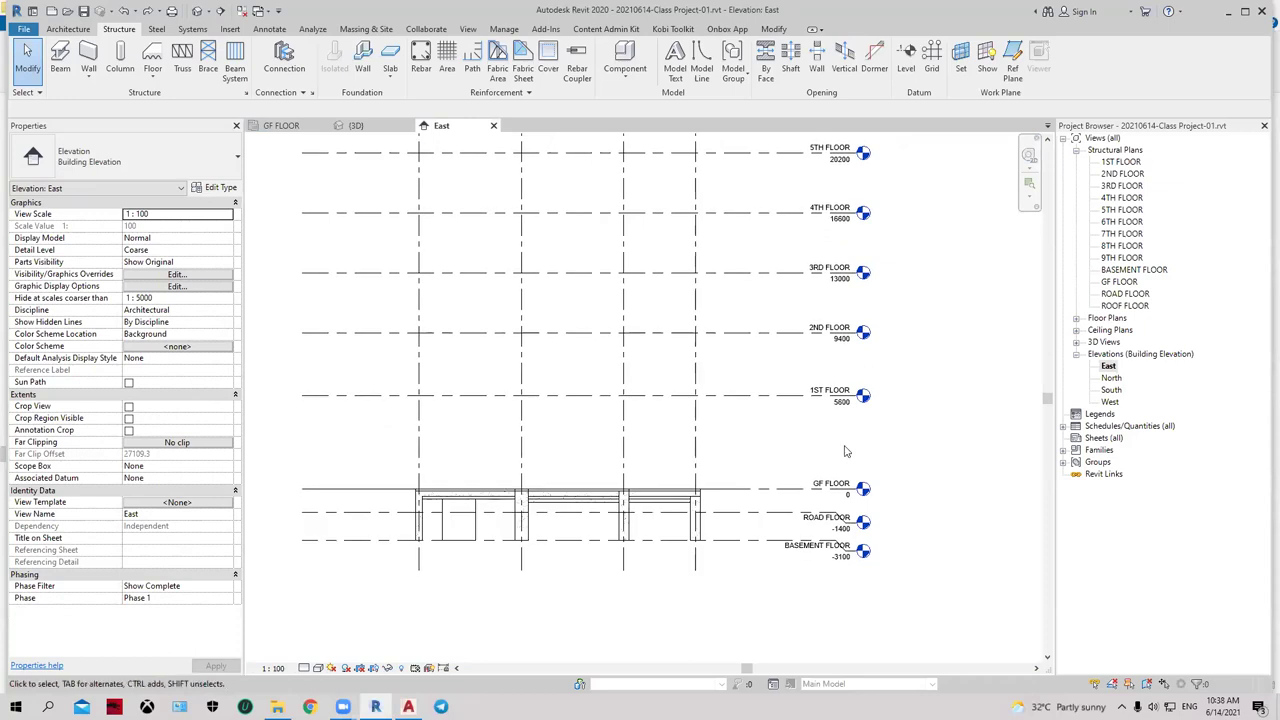
pyautogui.scroll(2, 757, 402)
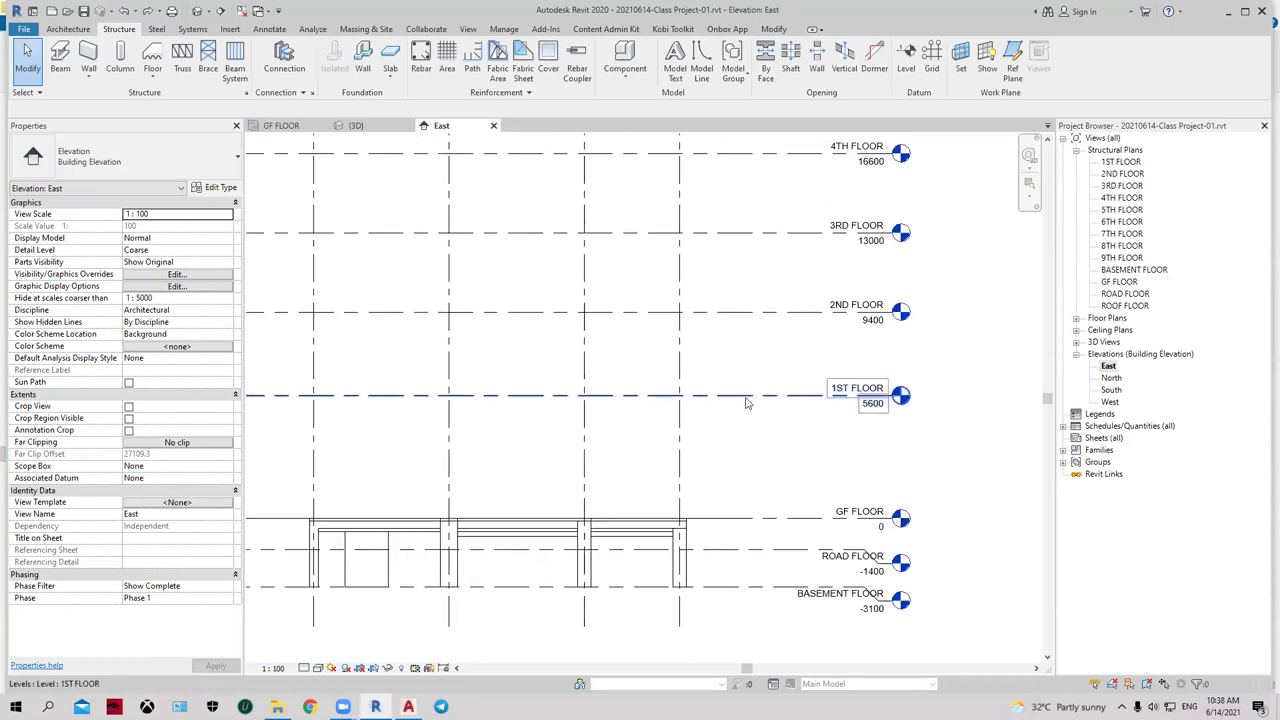
pyautogui.scroll(-1, 808, 414)
pyautogui.scroll(-1, 808, 414)
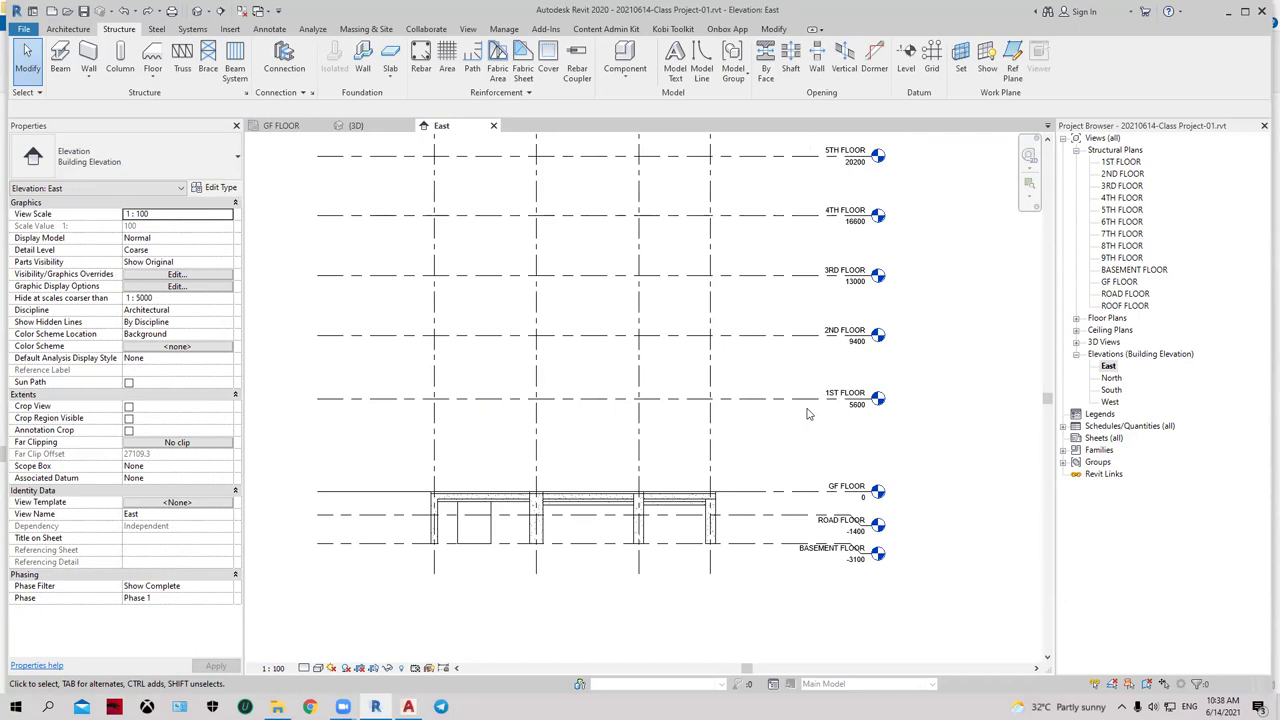
pyautogui.click(408, 706)
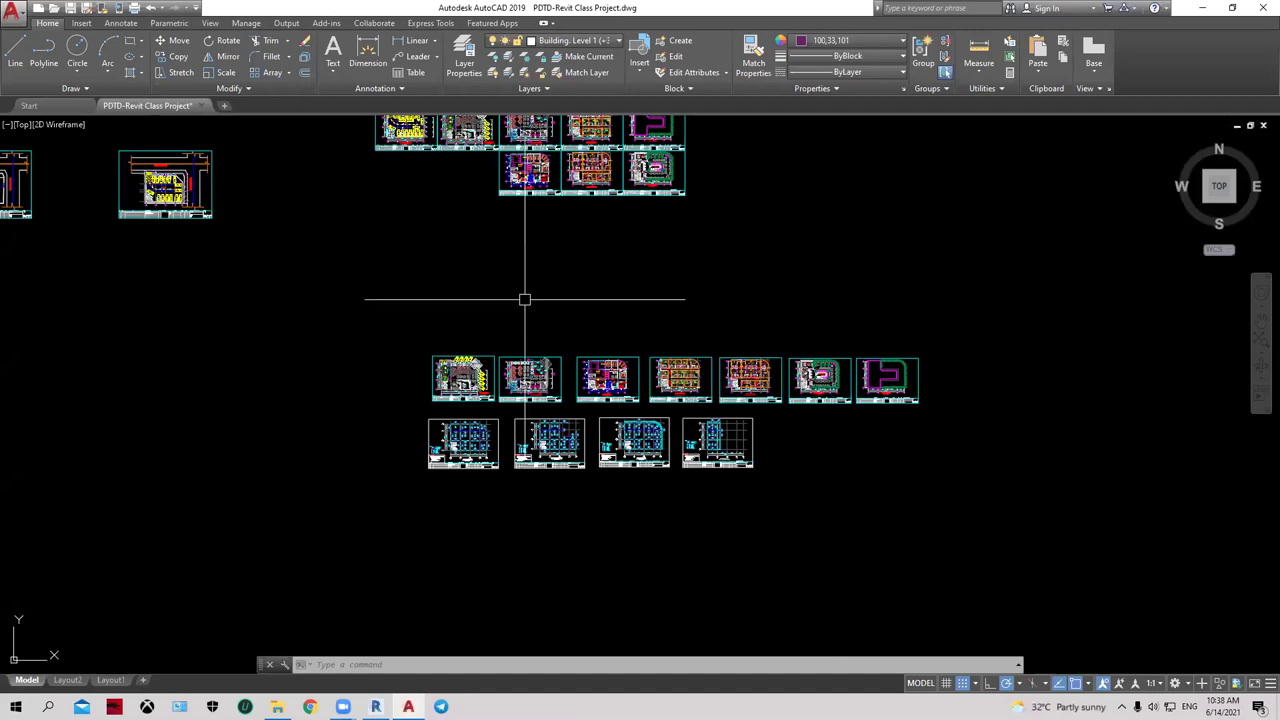
# - Zoom in on the VIEW (C) building elevation to read its storey heights
pyautogui.scroll(5, 525, 299)
pyautogui.scroll(2, 571, 391)
pyautogui.scroll(2, 590, 385)
pyautogui.moveTo(612, 378)
pyautogui.mouseDown(button='middle')
pyautogui.moveTo(572, 414)
pyautogui.moveTo(602, 365)
pyautogui.mouseUp(button='middle')
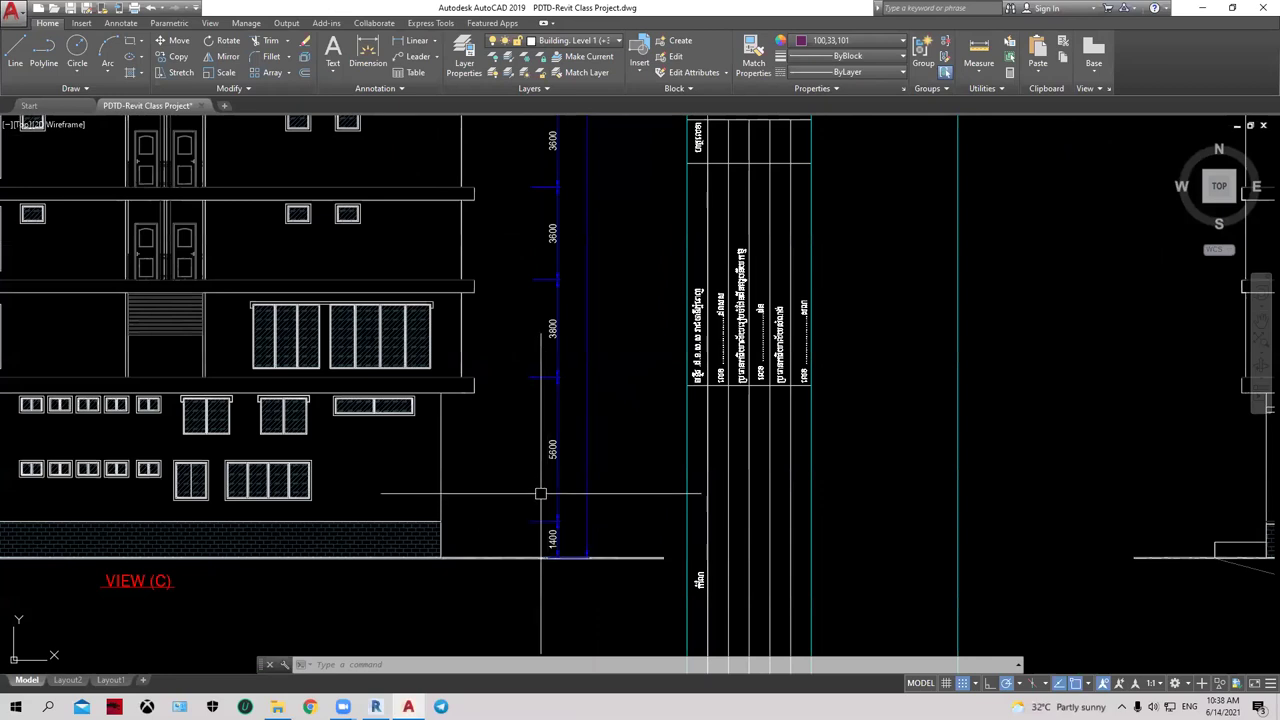
pyautogui.scroll(-2, 540, 493)
pyautogui.scroll(4, 178, 485)
pyautogui.scroll(-2, 150, 447)
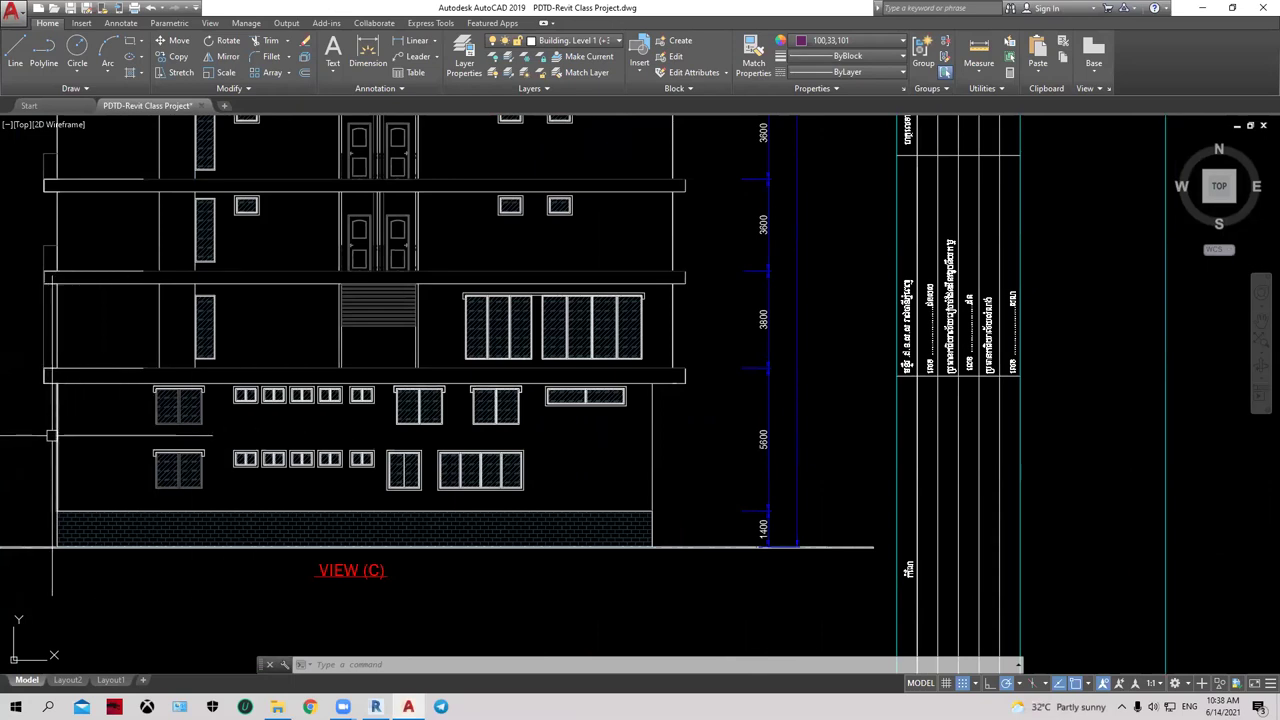
# - Start a horizontal construction line, cancel it, and switch back to Revit's East elevation
pyautogui.write('l')
pyautogui.press('Return')
pyautogui.write('h')
pyautogui.press('Return')
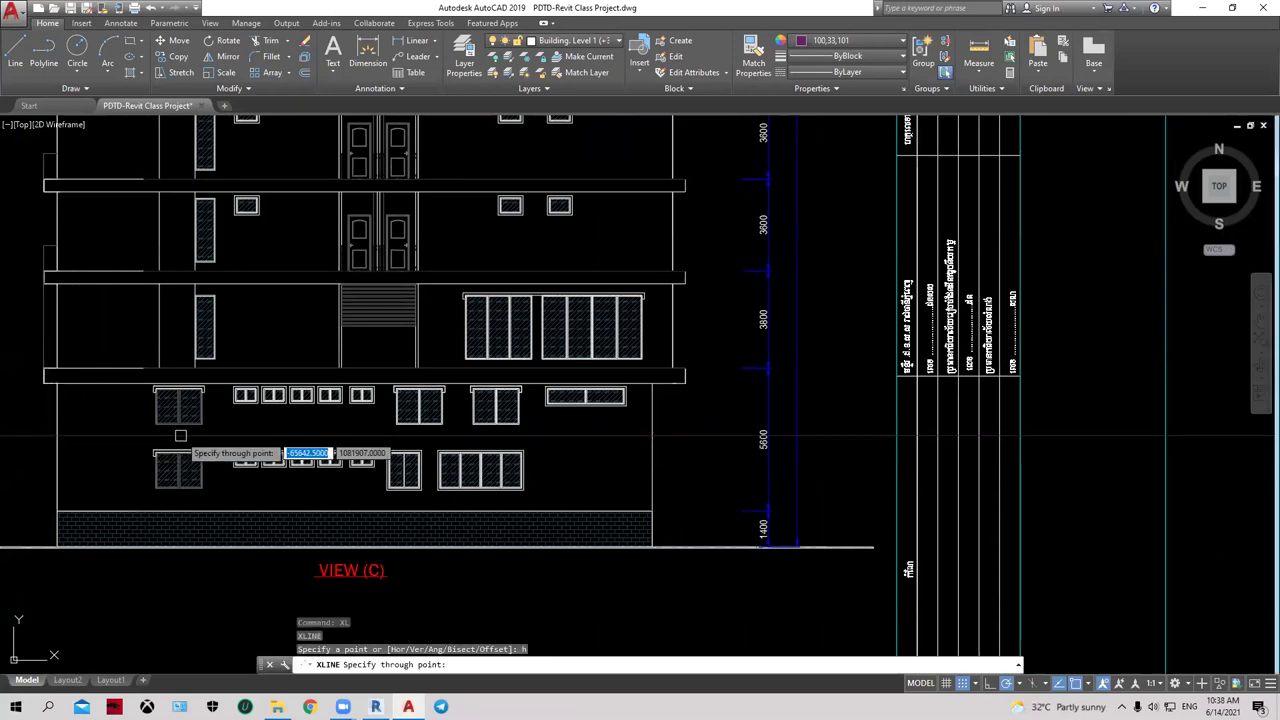
pyautogui.press('Escape')
pyautogui.scroll(3, 765, 443)
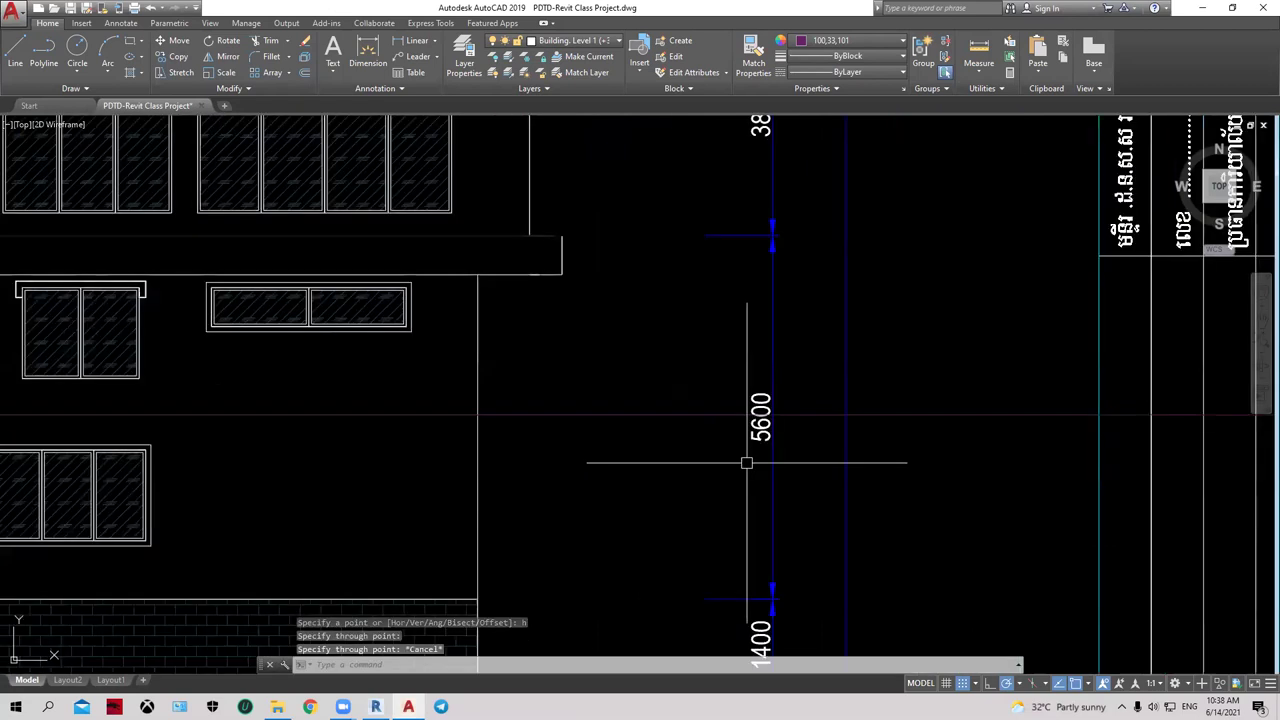
pyautogui.scroll(-1, 663, 443)
pyautogui.moveTo(662, 443); pyautogui.dragTo(606, 417, button='middle')
pyautogui.scroll(-4, 667, 537)
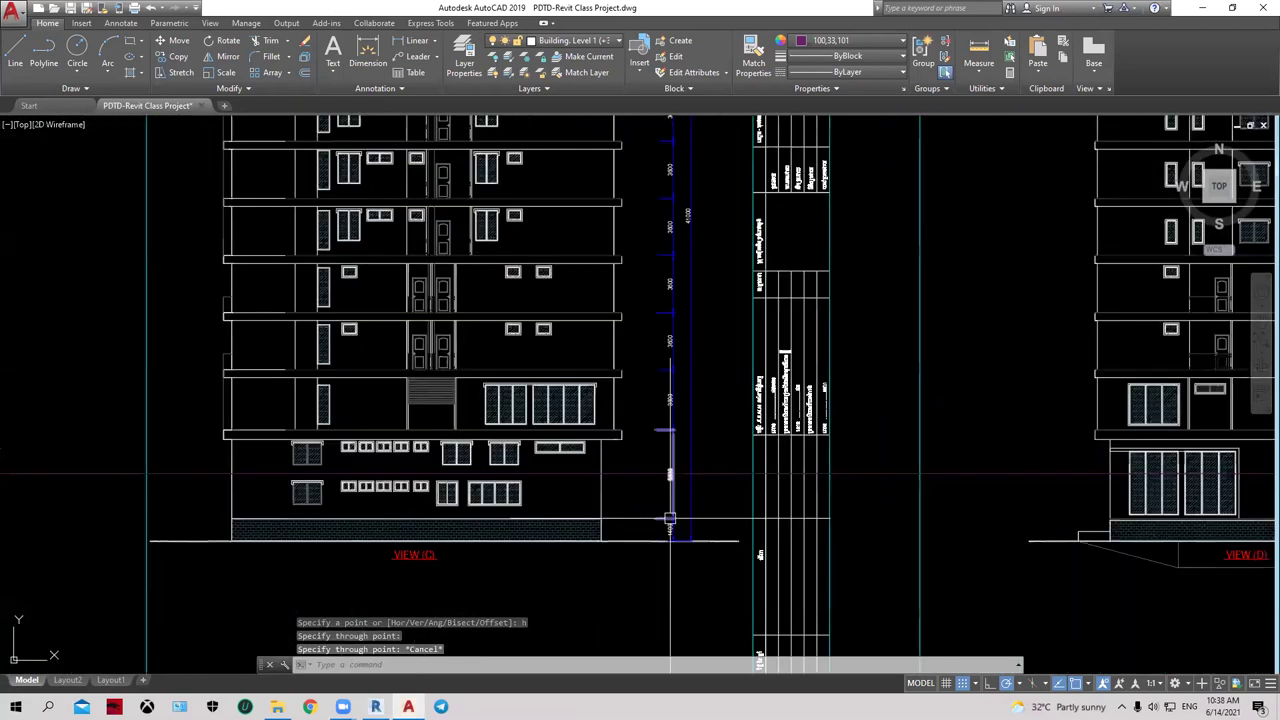
pyautogui.scroll(2, 667, 537)
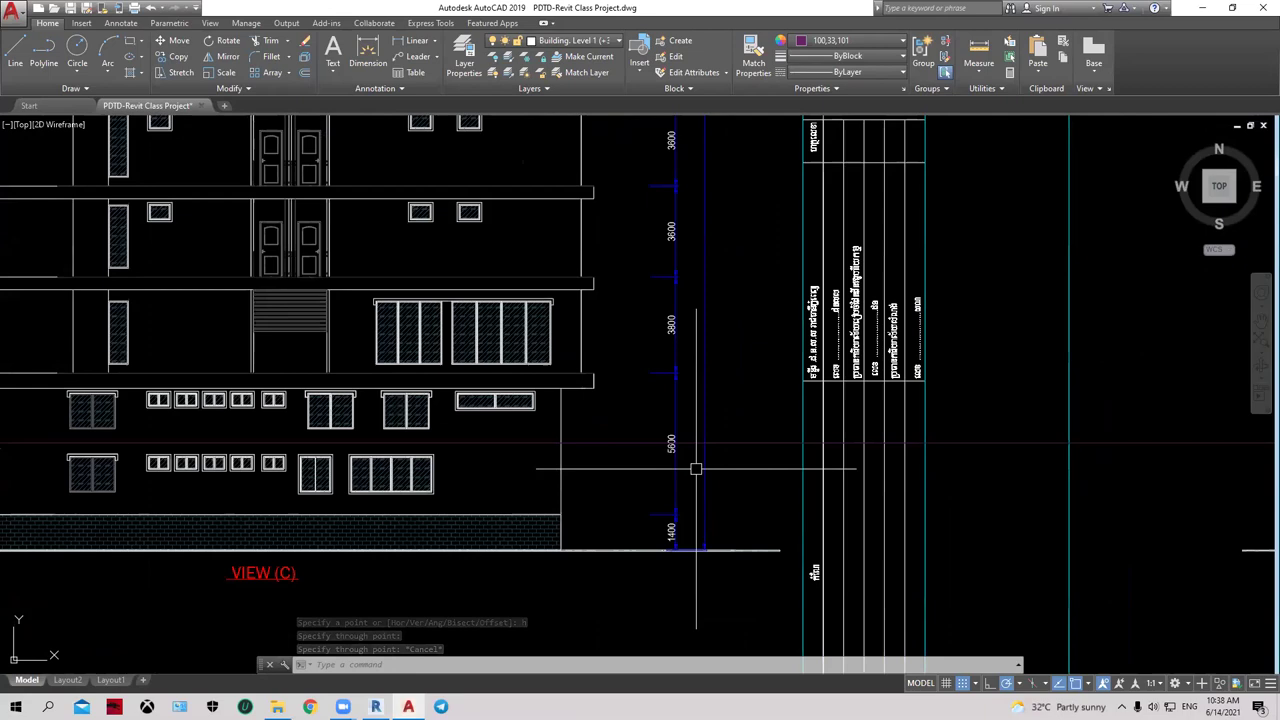
pyautogui.click(375, 706)
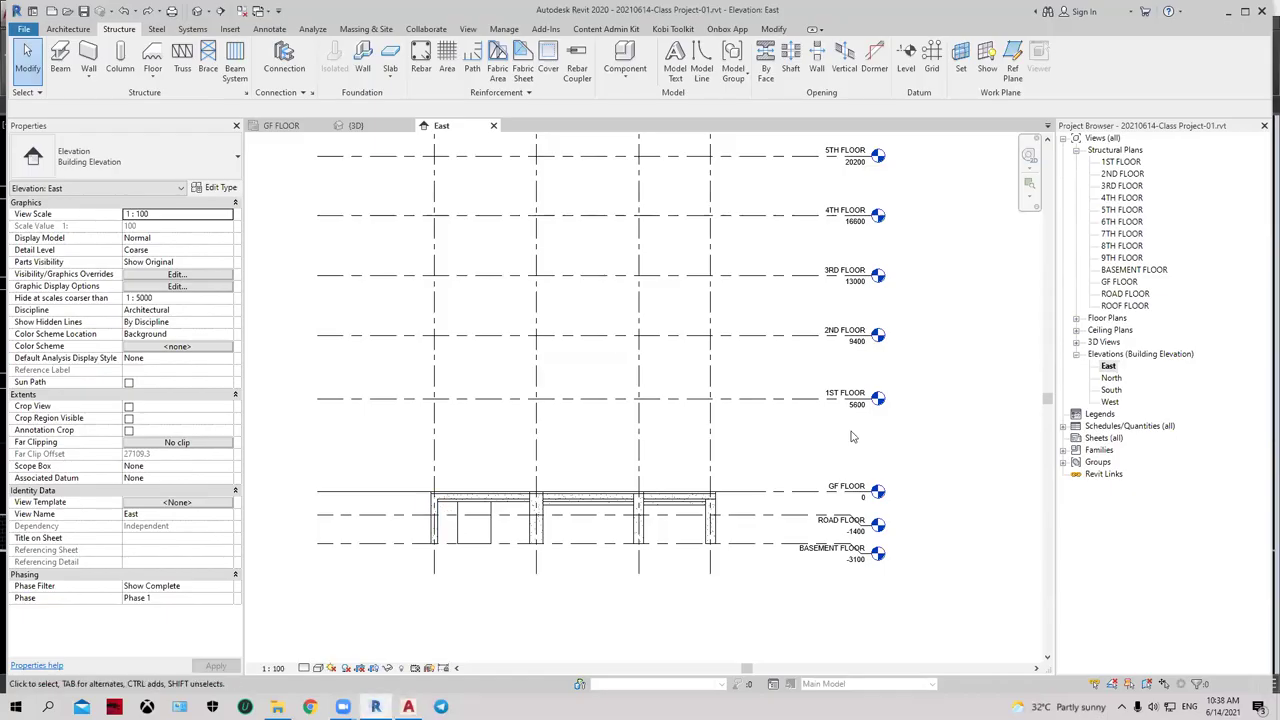
# - Review the GF FLOOR and 1ST FLOOR levels in the East elevation, then return to AutoCAD's VIEW (C)
pyautogui.scroll(1, 814, 406)
pyautogui.scroll(1, 788, 360)
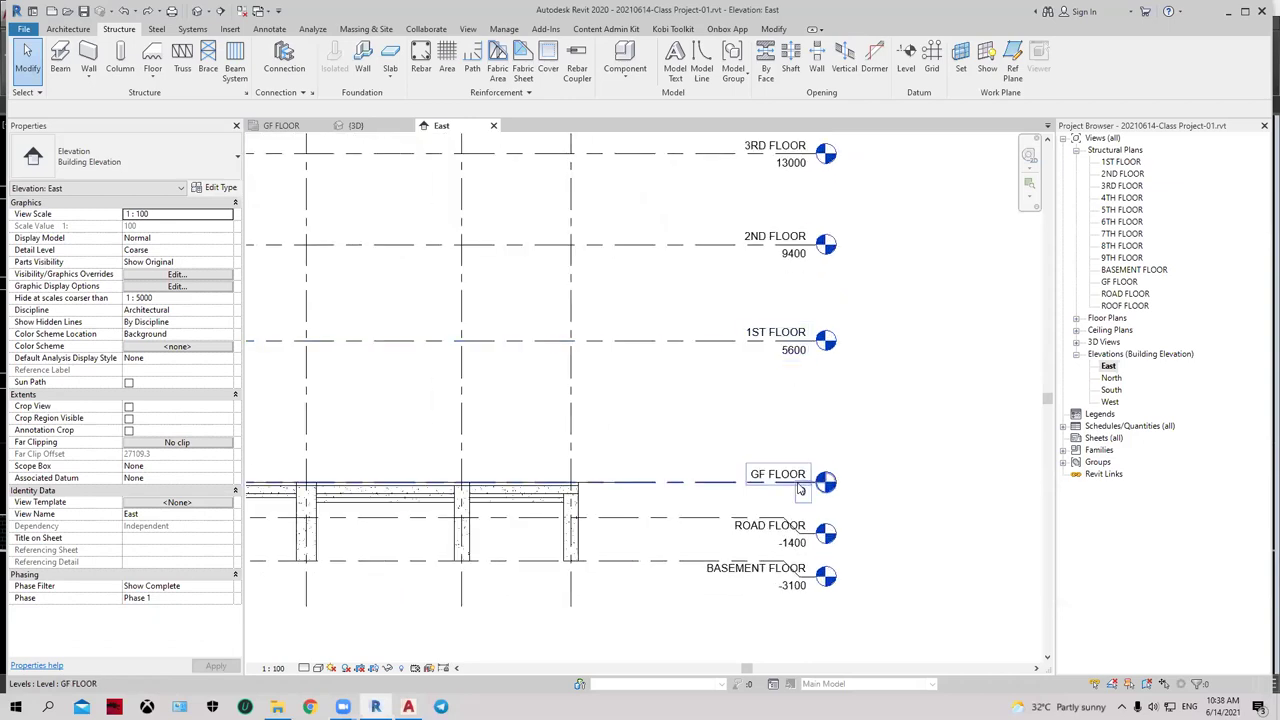
pyautogui.moveTo(788, 360); pyautogui.dragTo(805, 366, button='middle')
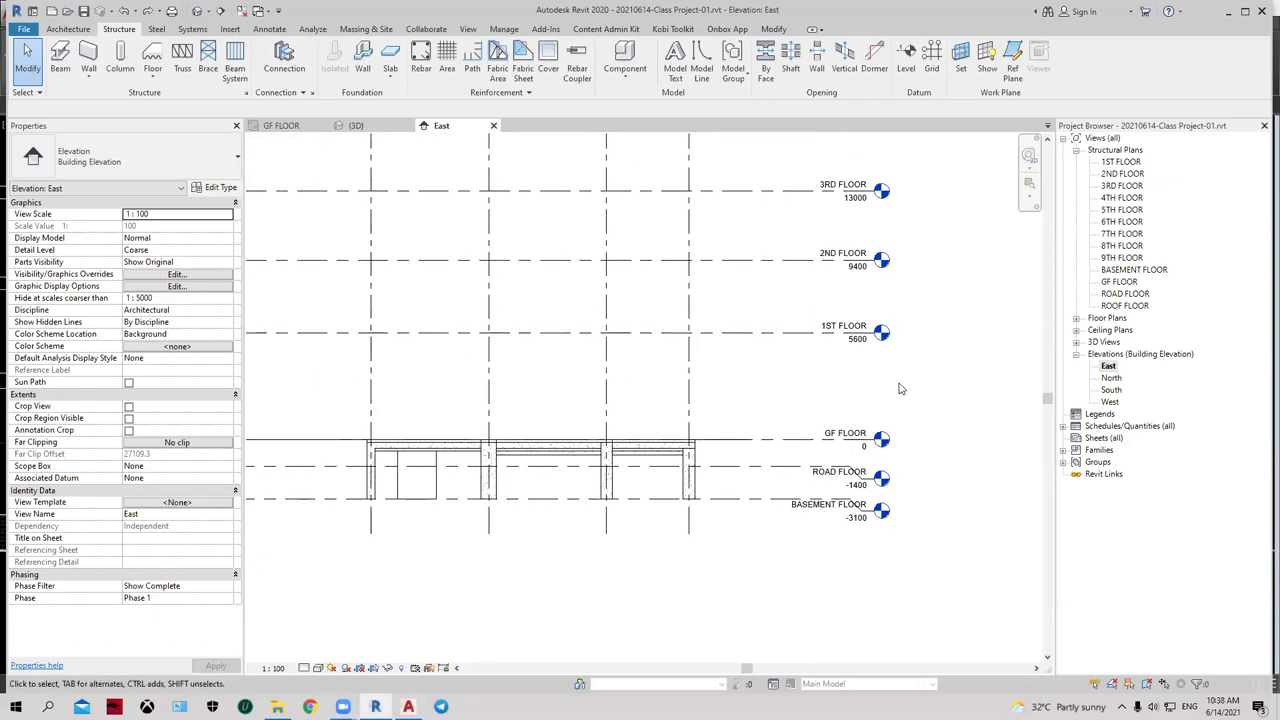
pyautogui.moveTo(898, 388); pyautogui.dragTo(874, 384, button='middle')
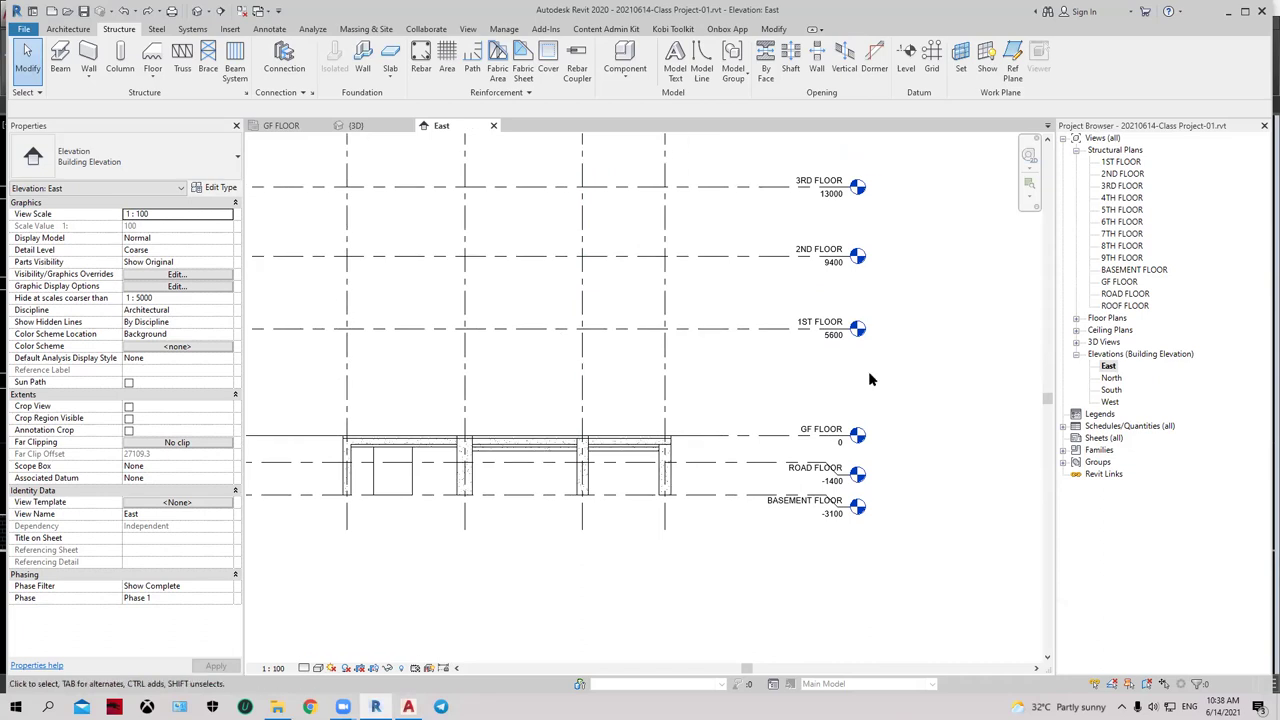
pyautogui.scroll(1, 851, 383)
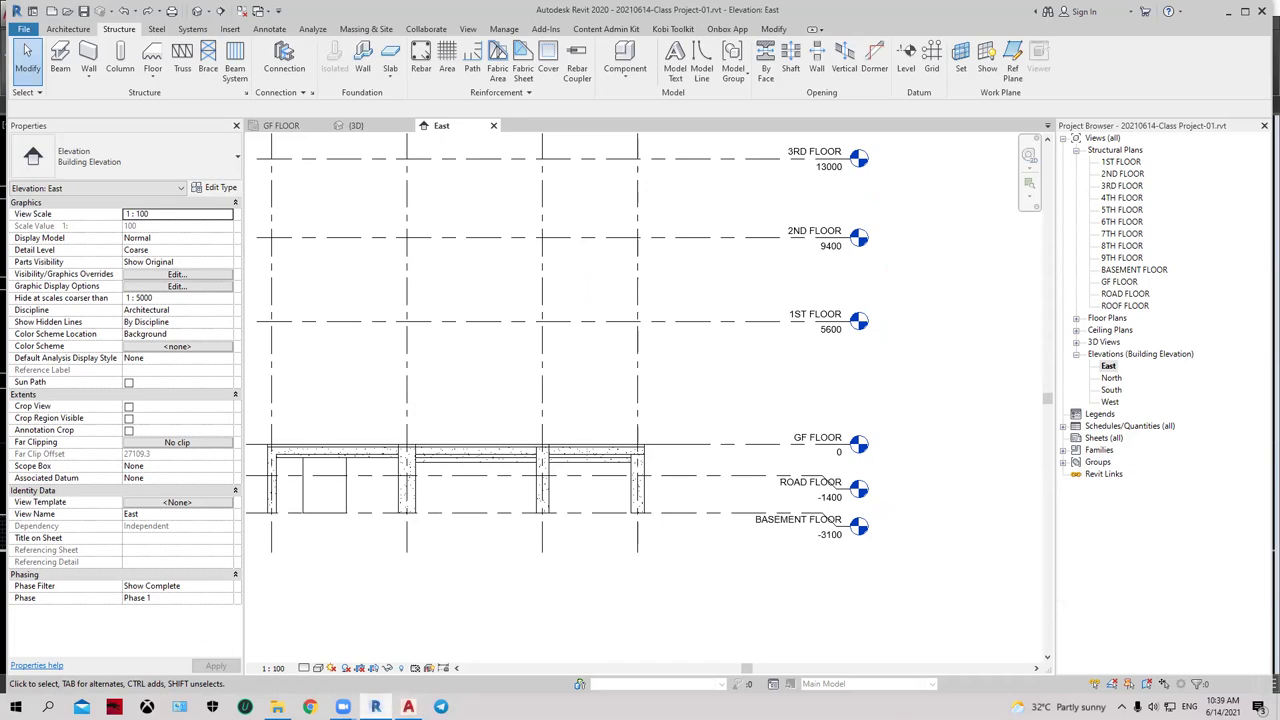
pyautogui.click(408, 707)
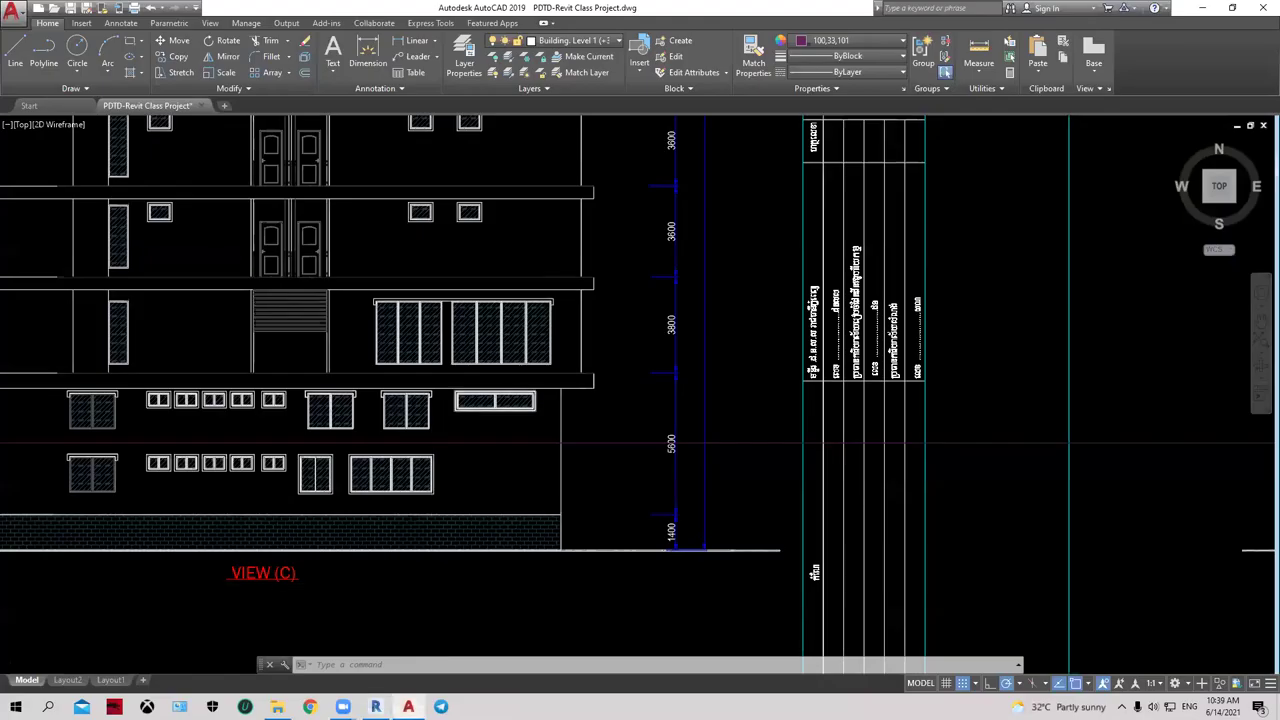
# - Zoom out to show all the sheets and bring the structural floor plans into view
pyautogui.scroll(-10, 440, 446)
pyautogui.moveTo(440, 446); pyautogui.dragTo(722, 271, button='middle')
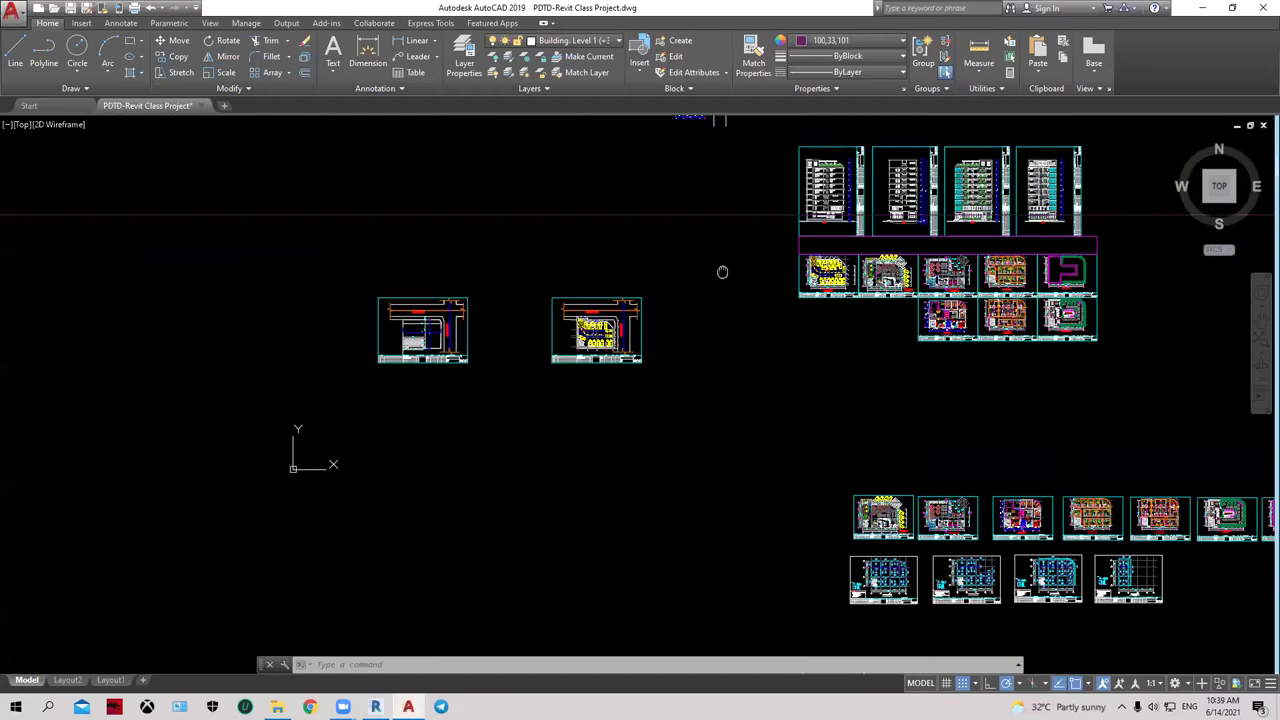
pyautogui.scroll(-3, 429, 457)
pyautogui.scroll(5, 438, 408)
pyautogui.scroll(10, 438, 408)
pyautogui.moveTo(438, 408)
pyautogui.mouseDown(button='middle')
pyautogui.moveTo(456, 343)
pyautogui.moveTo(388, 264)
pyautogui.mouseUp(button='middle')
pyautogui.scroll(3, 456, 343)
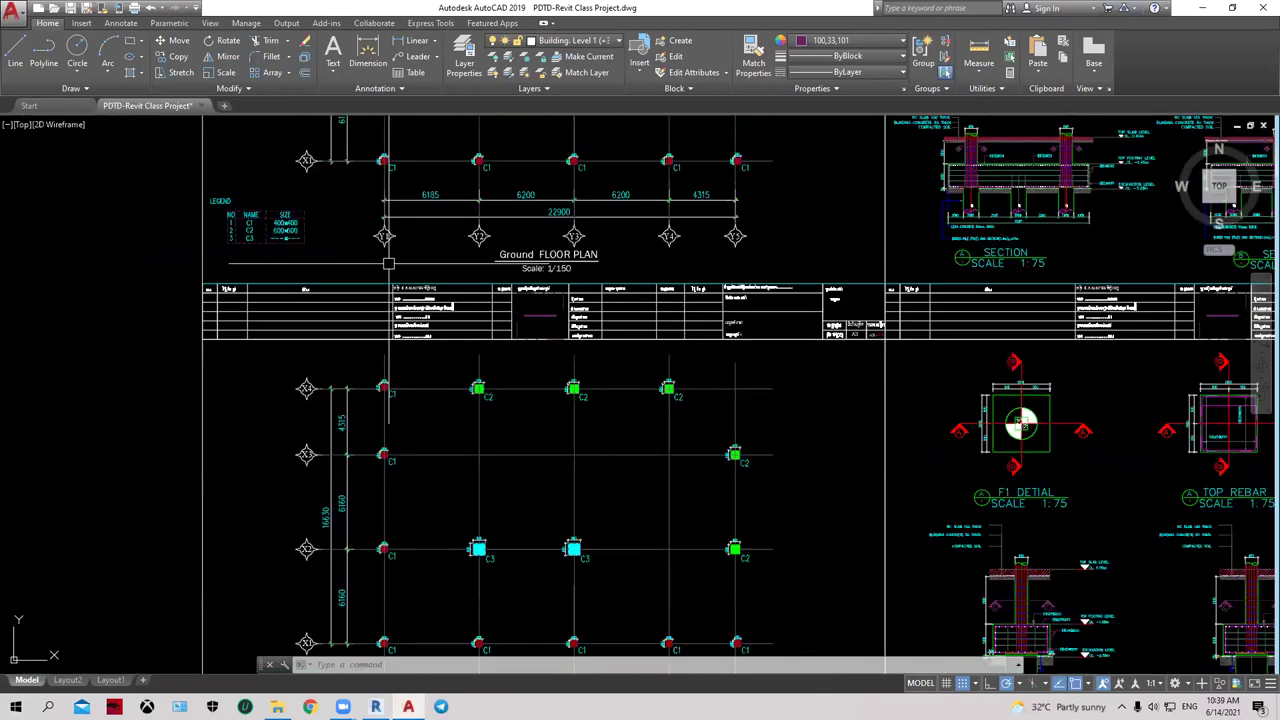
pyautogui.scroll(-2, 400, 370)
pyautogui.scroll(3, 416, 400)
# - Pan across the Mezzanine plan, Ground plan and pile-cap detail sheets
pyautogui.moveTo(416, 400); pyautogui.dragTo(441, 531, button='middle')
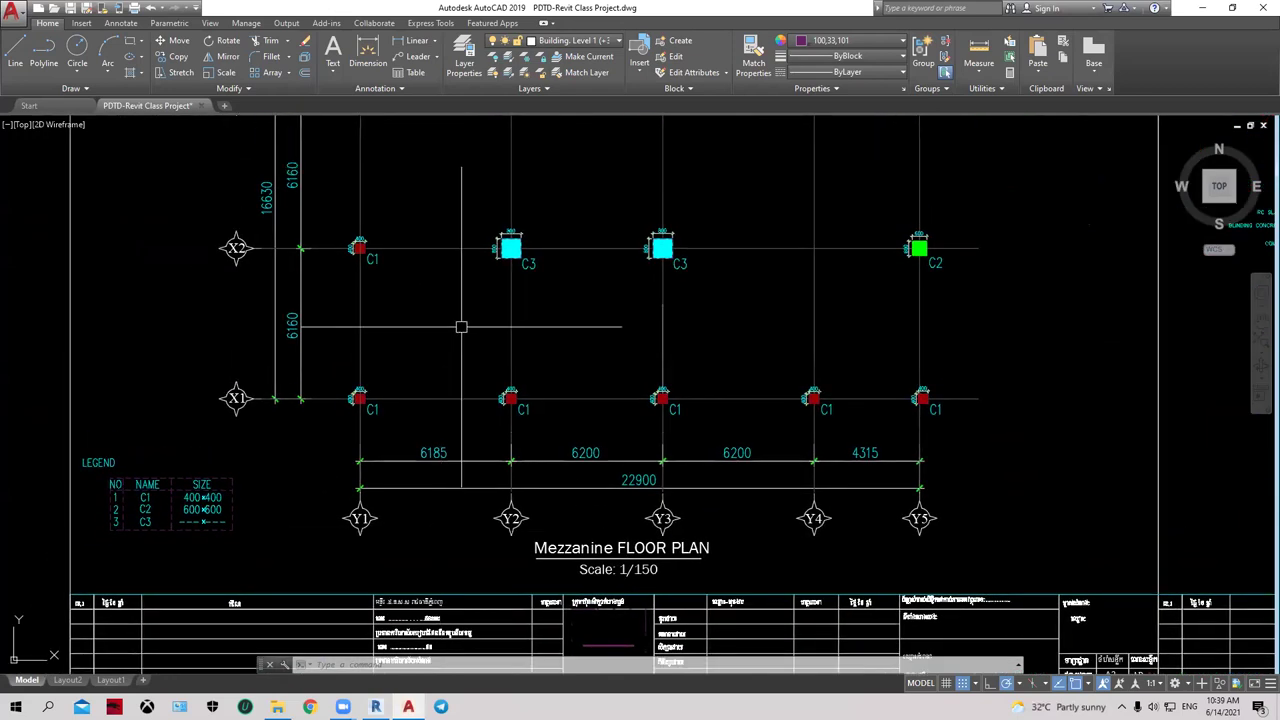
pyautogui.moveTo(461, 327); pyautogui.dragTo(451, 517, button='middle')
pyautogui.scroll(-2, 466, 464)
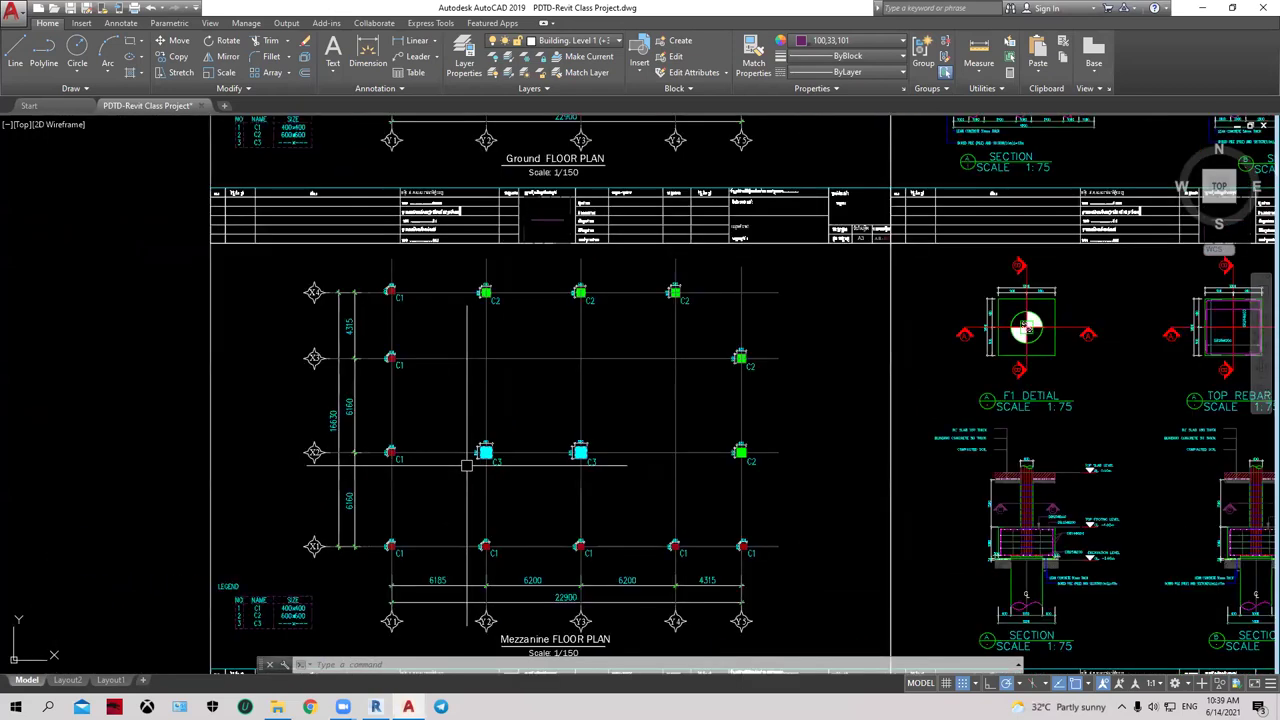
pyautogui.moveTo(466, 464); pyautogui.dragTo(465, 325, button='middle')
pyautogui.scroll(3, 260, 515)
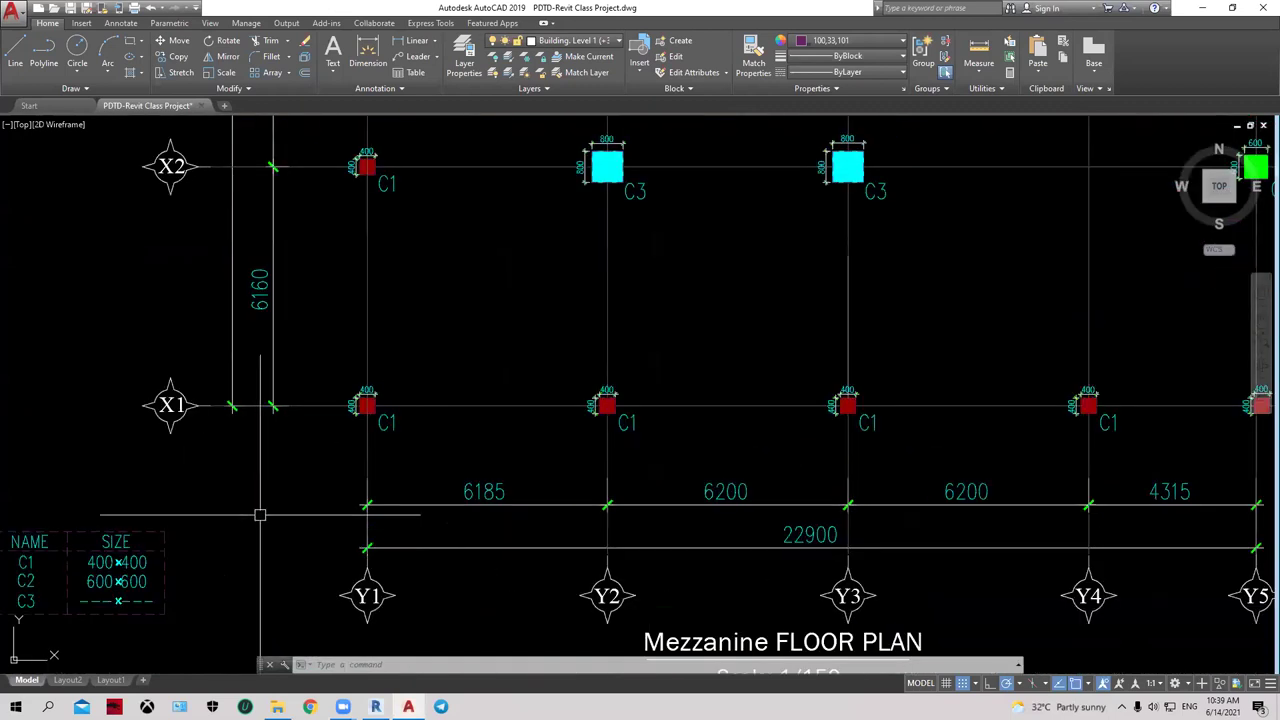
pyautogui.scroll(-2, 260, 515)
pyautogui.moveTo(785, 343); pyautogui.dragTo(651, 477, button='middle')
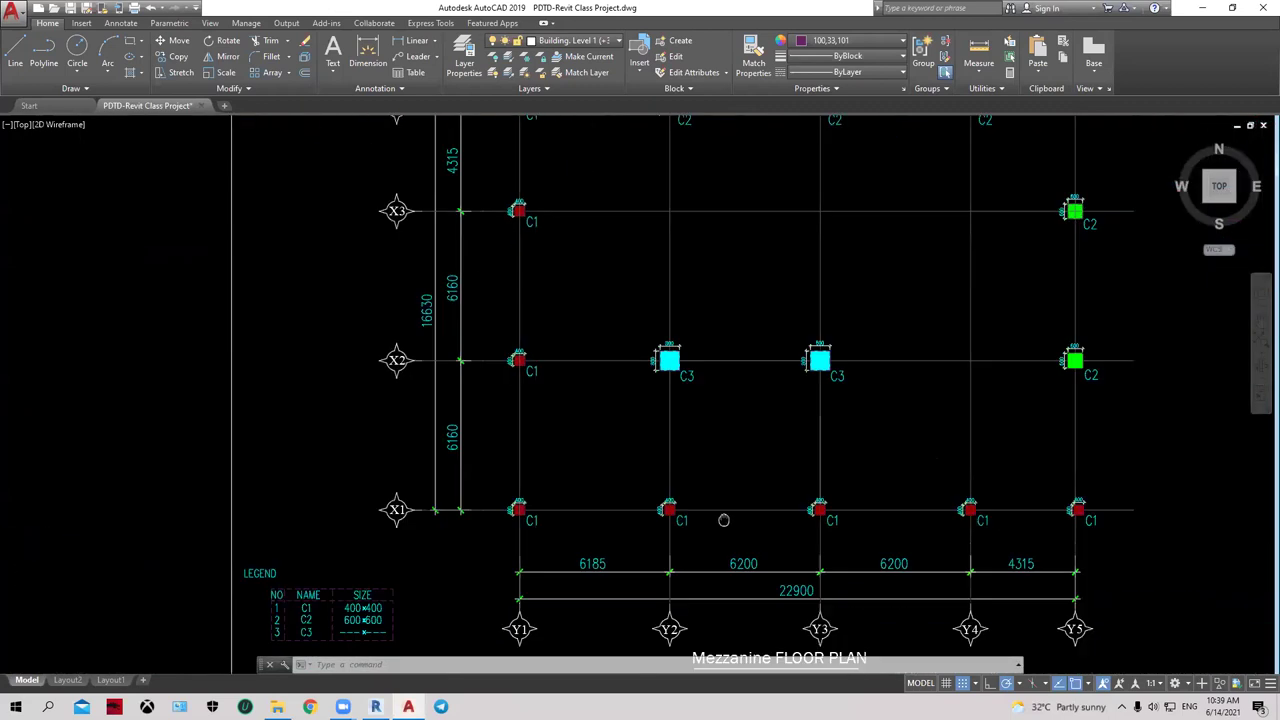
pyautogui.scroll(-2, 651, 477)
pyautogui.scroll(-3, 712, 441)
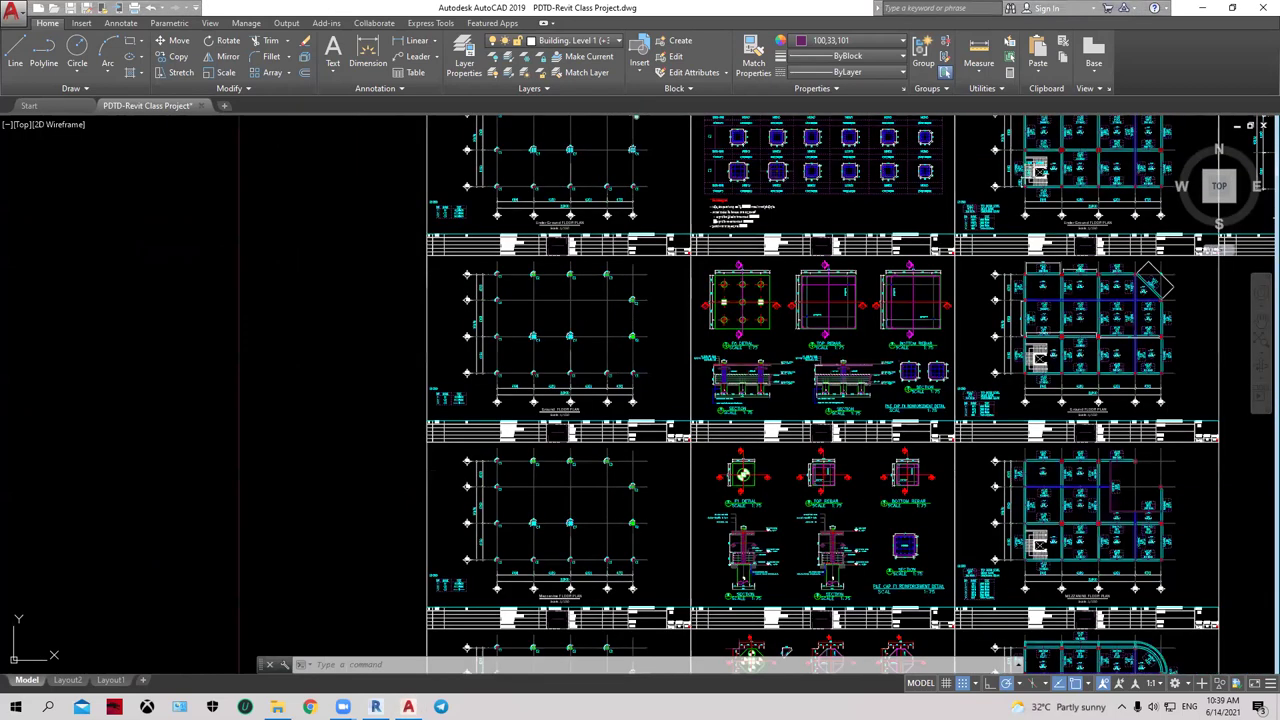
# - Zoom out and shift the view toward the right-hand groups of sheets
pyautogui.scroll(-2, 668, 262)
pyautogui.scroll(-3, 658, 537)
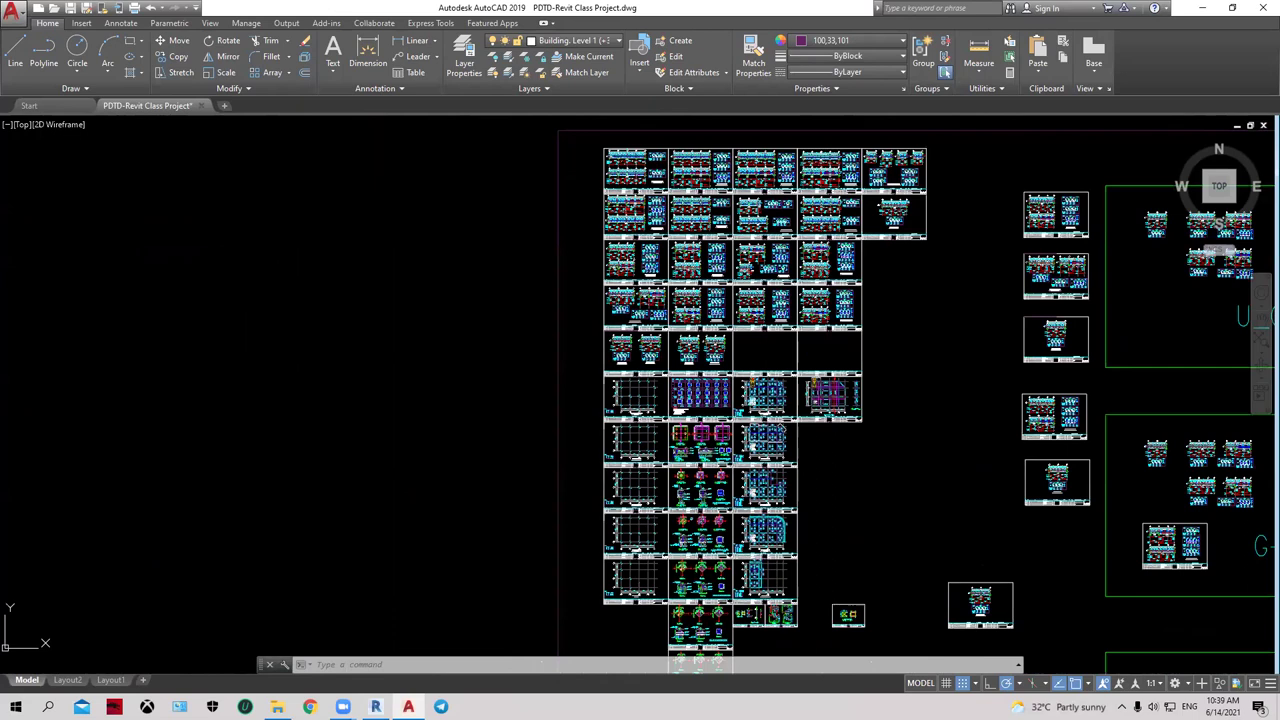
pyautogui.scroll(5, 672, 584)
pyautogui.scroll(-3, 672, 584)
pyautogui.scroll(-1, 514, 423)
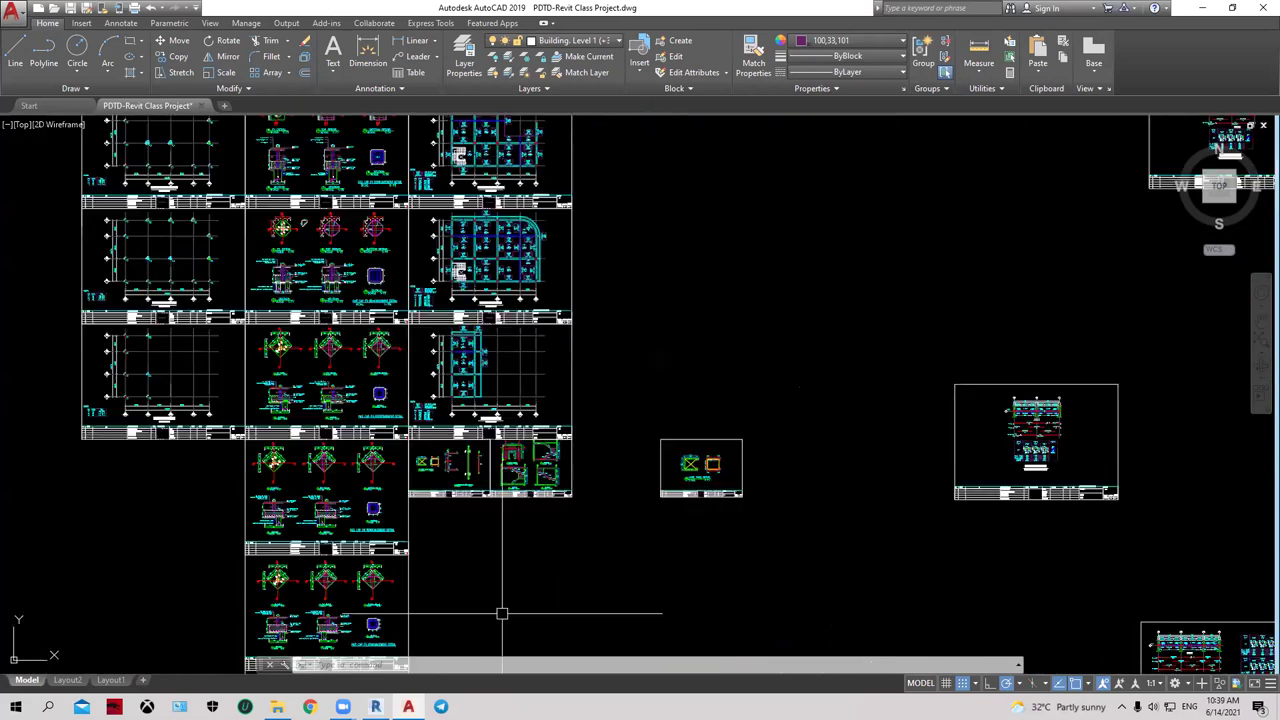
pyautogui.moveTo(566, 594); pyautogui.dragTo(790, 432, button='middle')
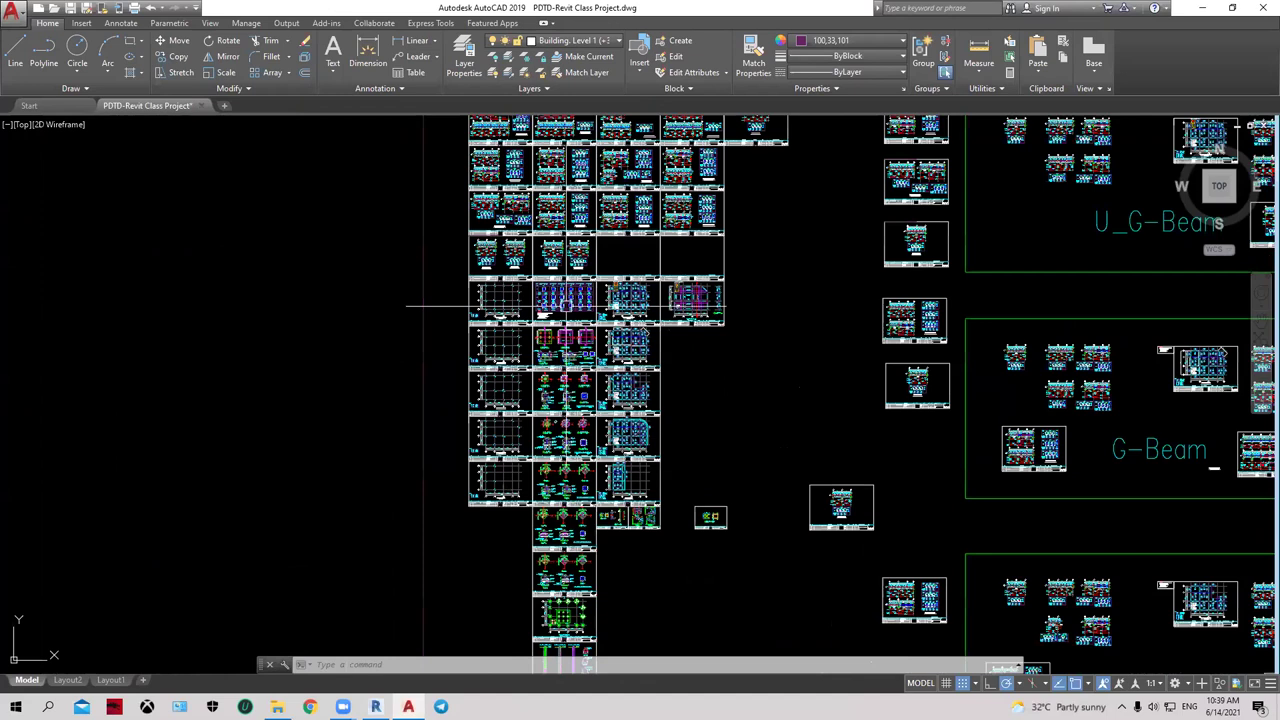
pyautogui.scroll(5, 565, 307)
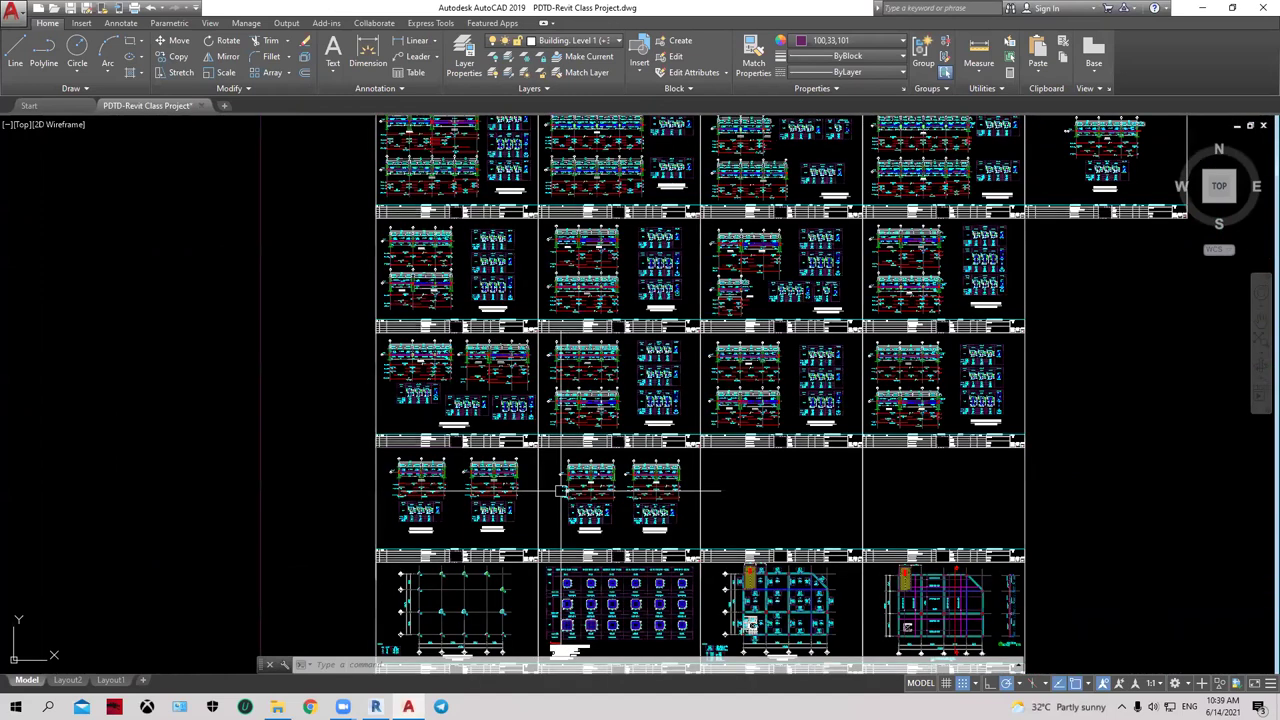
pyautogui.moveTo(561, 490); pyautogui.dragTo(556, 404, button='middle')
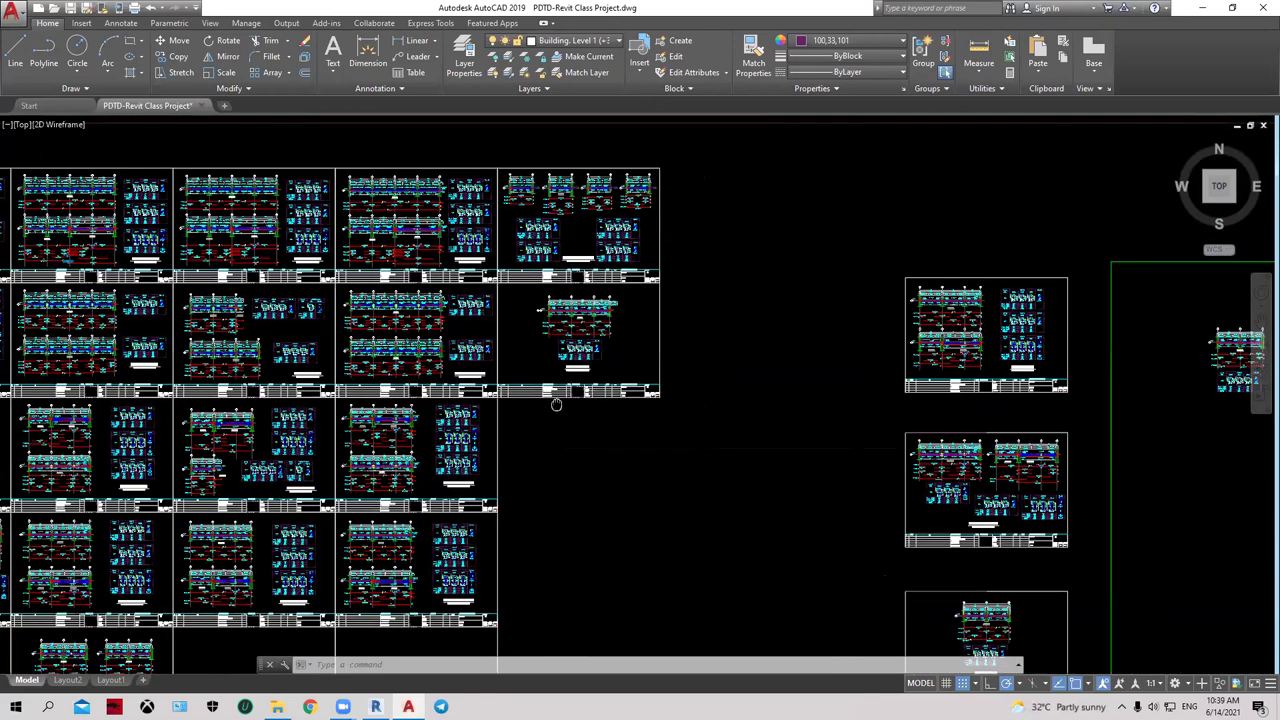
# - Pan down over the lower sheet stacks to the F6 pile-cap details beside the Ground Floor column plan
pyautogui.scroll(2, 722, 452)
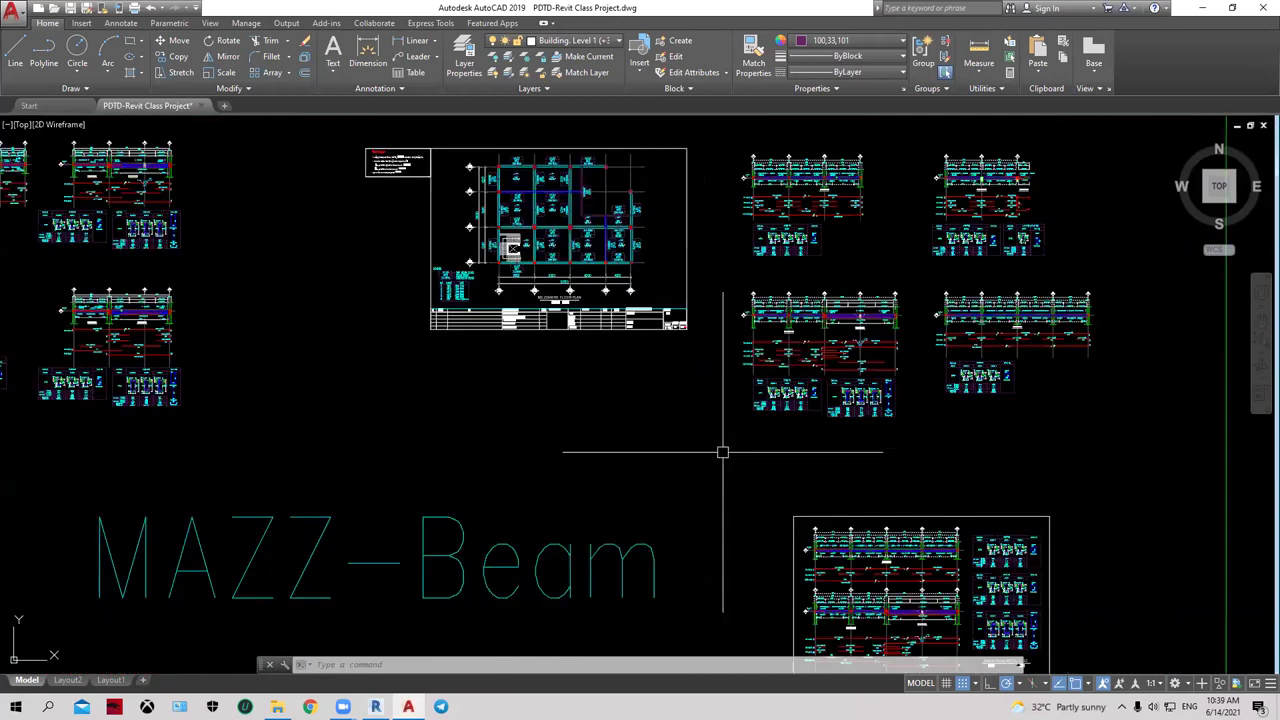
pyautogui.scroll(-5, 722, 452)
pyautogui.scroll(-5, 752, 440)
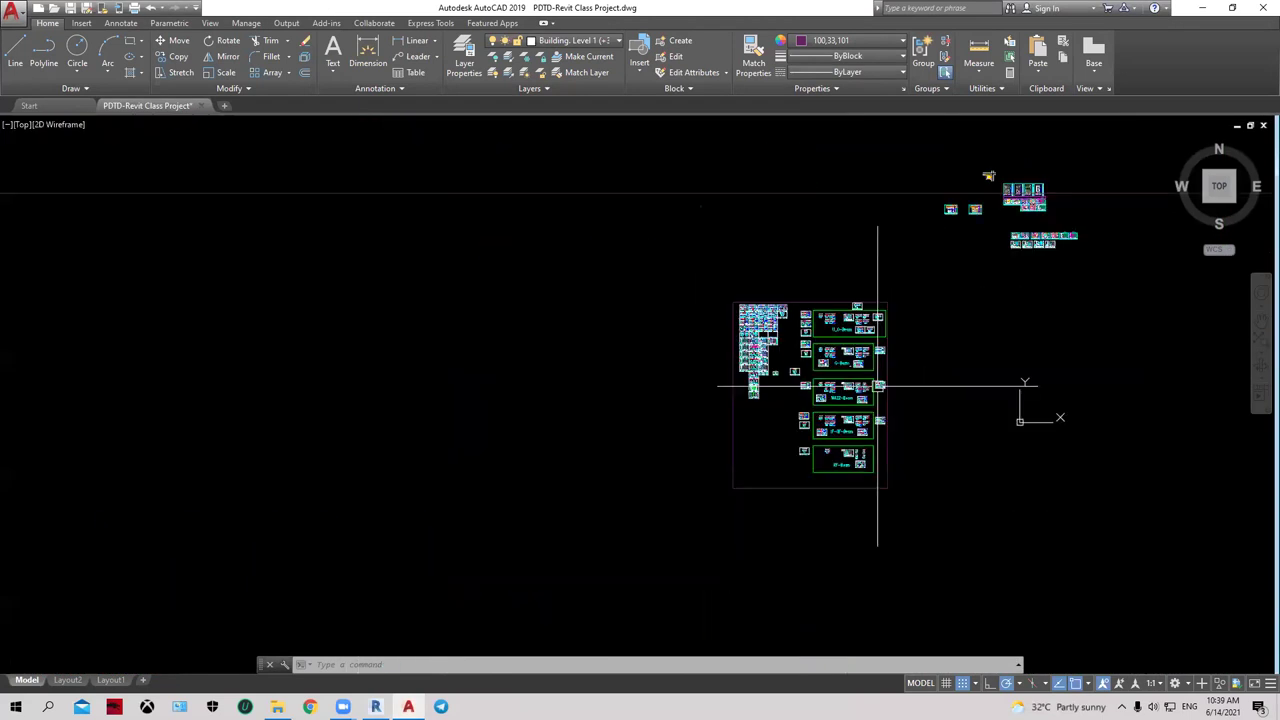
pyautogui.scroll(1, 677, 523)
pyautogui.scroll(3, 708, 534)
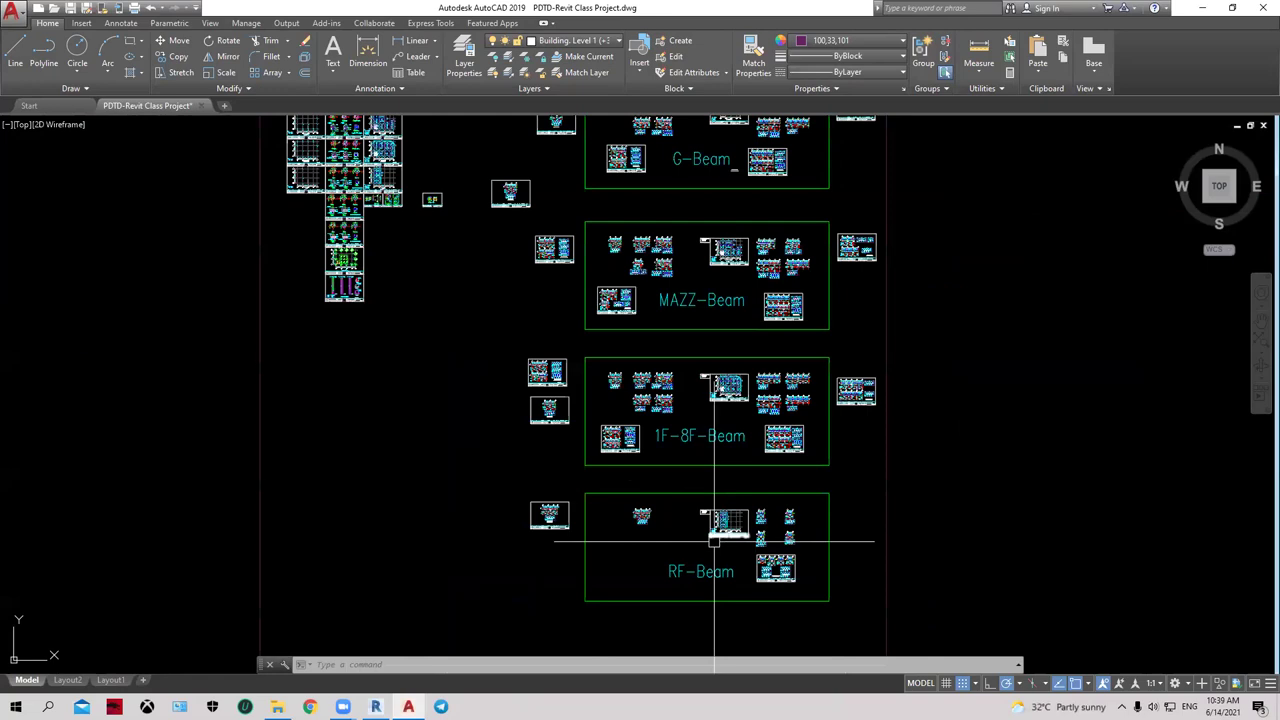
pyautogui.moveTo(381, 214); pyautogui.dragTo(511, 455, button='middle')
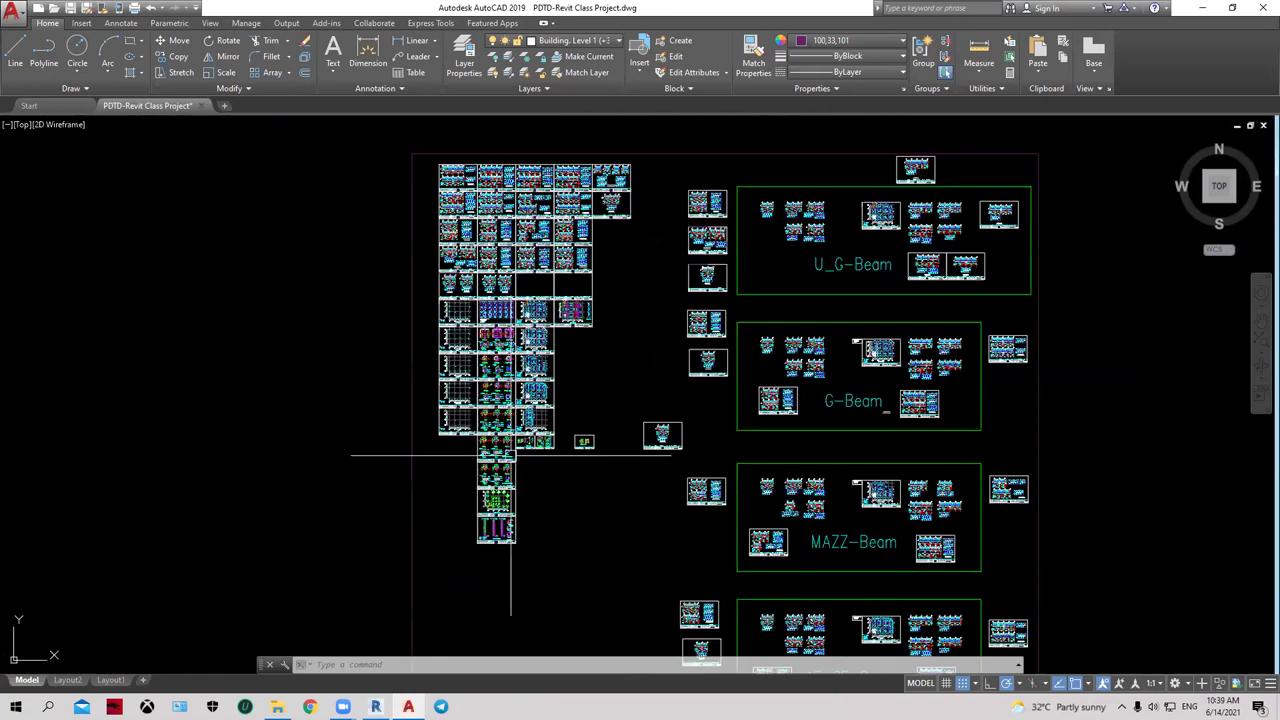
pyautogui.scroll(8, 511, 455)
pyautogui.scroll(-4, 372, 534)
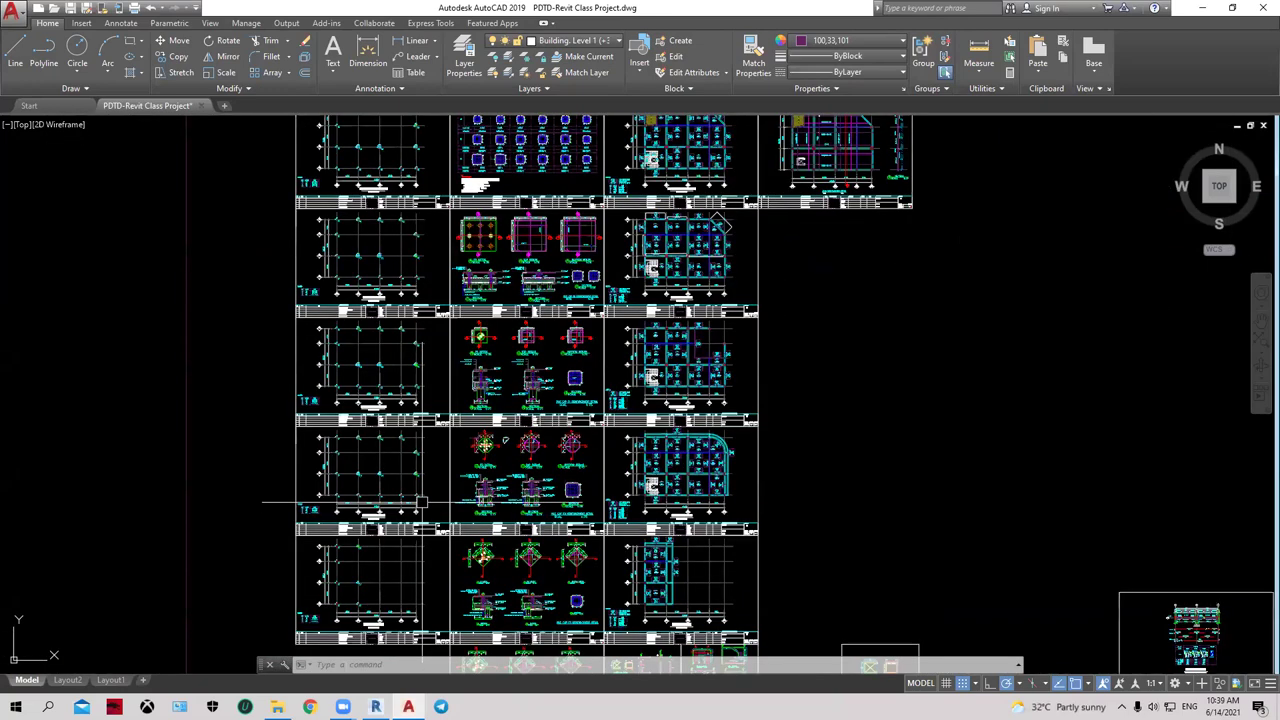
pyautogui.scroll(6, 421, 503)
pyautogui.moveTo(443, 294); pyautogui.dragTo(449, 327, button='middle')
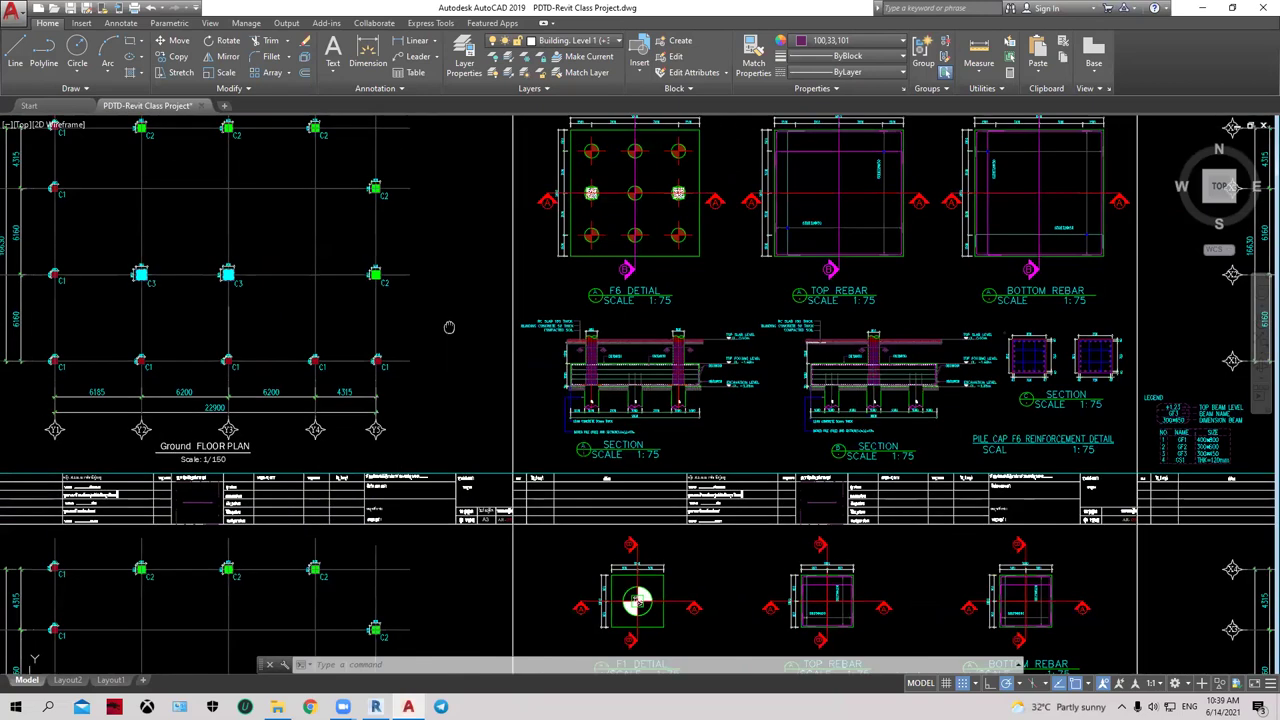
pyautogui.scroll(-2, 449, 327)
# - Centre the column schedule, read the Mezzanine column height H=2.5, then minimize AutoCAD
pyautogui.scroll(7, 667, 452)
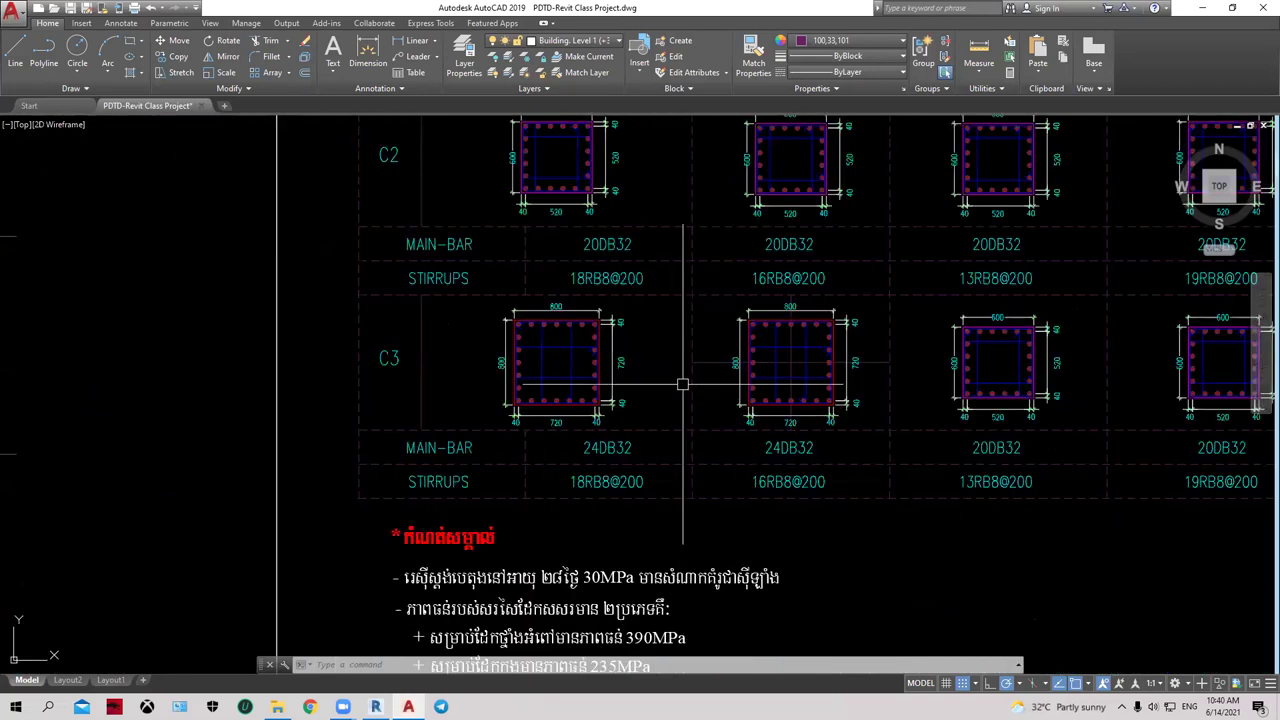
pyautogui.scroll(-2, 682, 384)
pyautogui.moveTo(731, 425); pyautogui.dragTo(398, 496, button='middle')
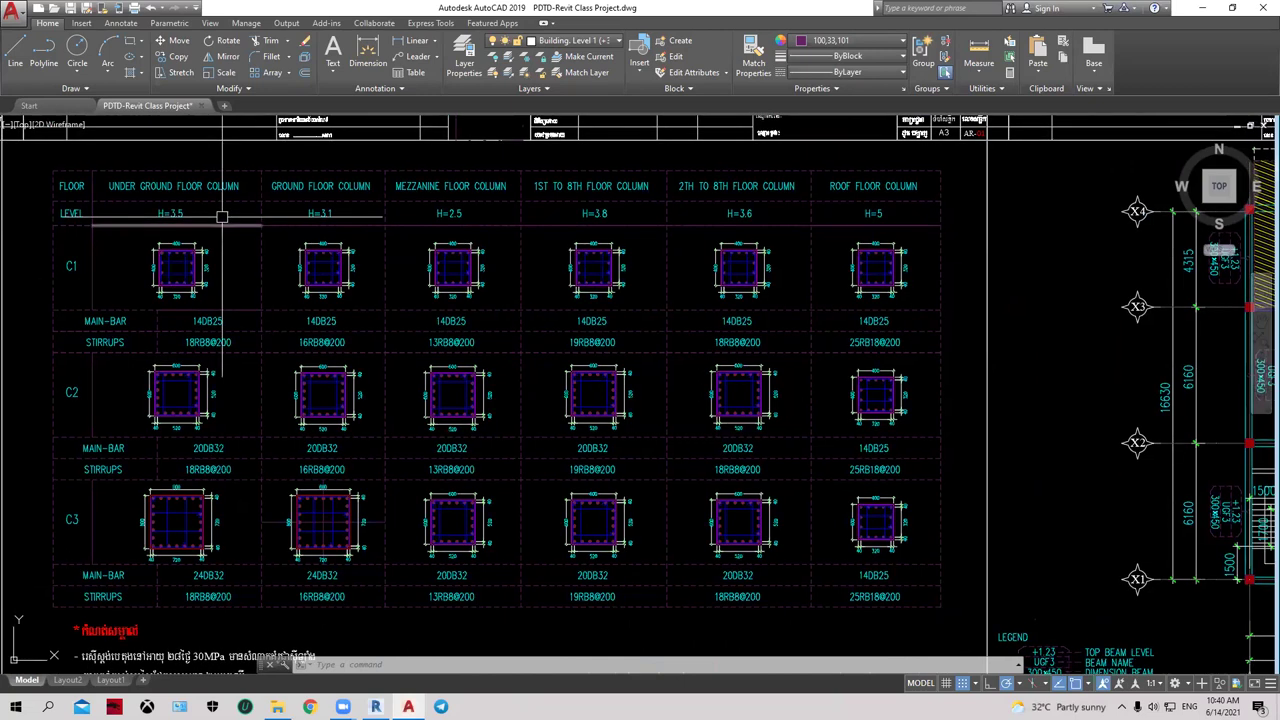
pyautogui.scroll(2, 486, 216)
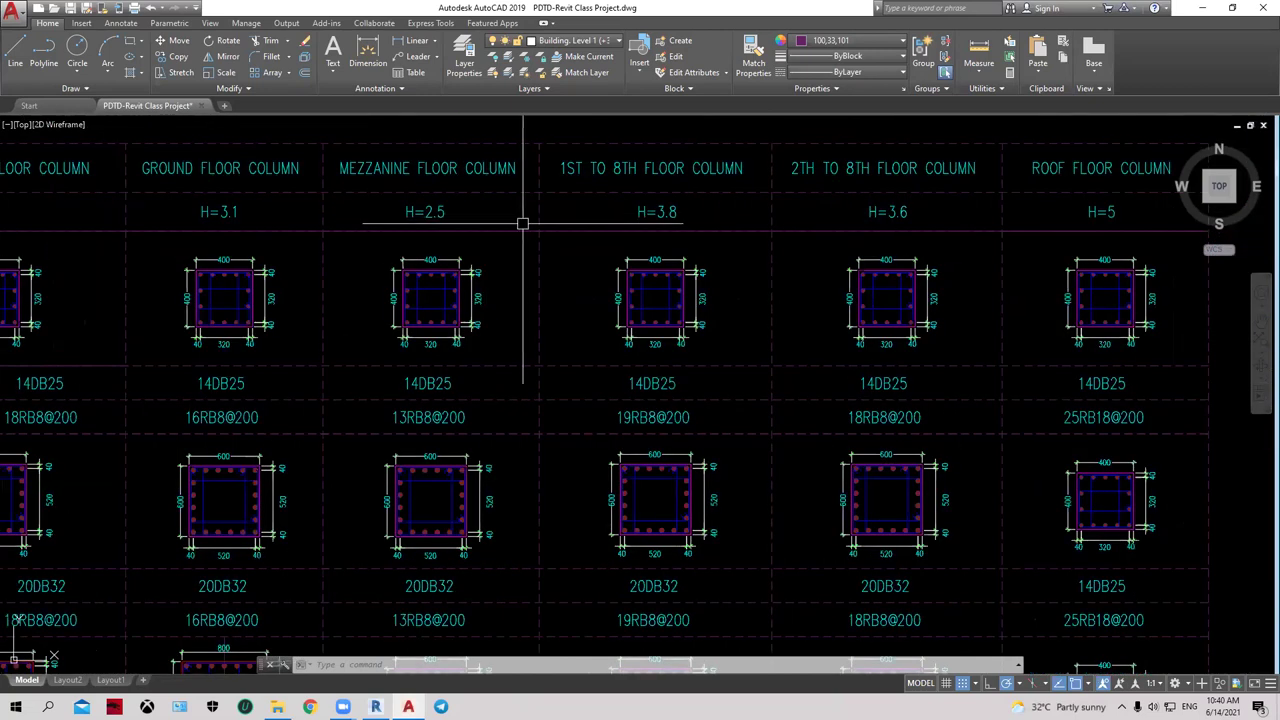
pyautogui.moveTo(497, 216)
pyautogui.mouseDown(button='middle')
pyautogui.moveTo(551, 260)
pyautogui.moveTo(732, 281)
pyautogui.mouseUp(button='middle')
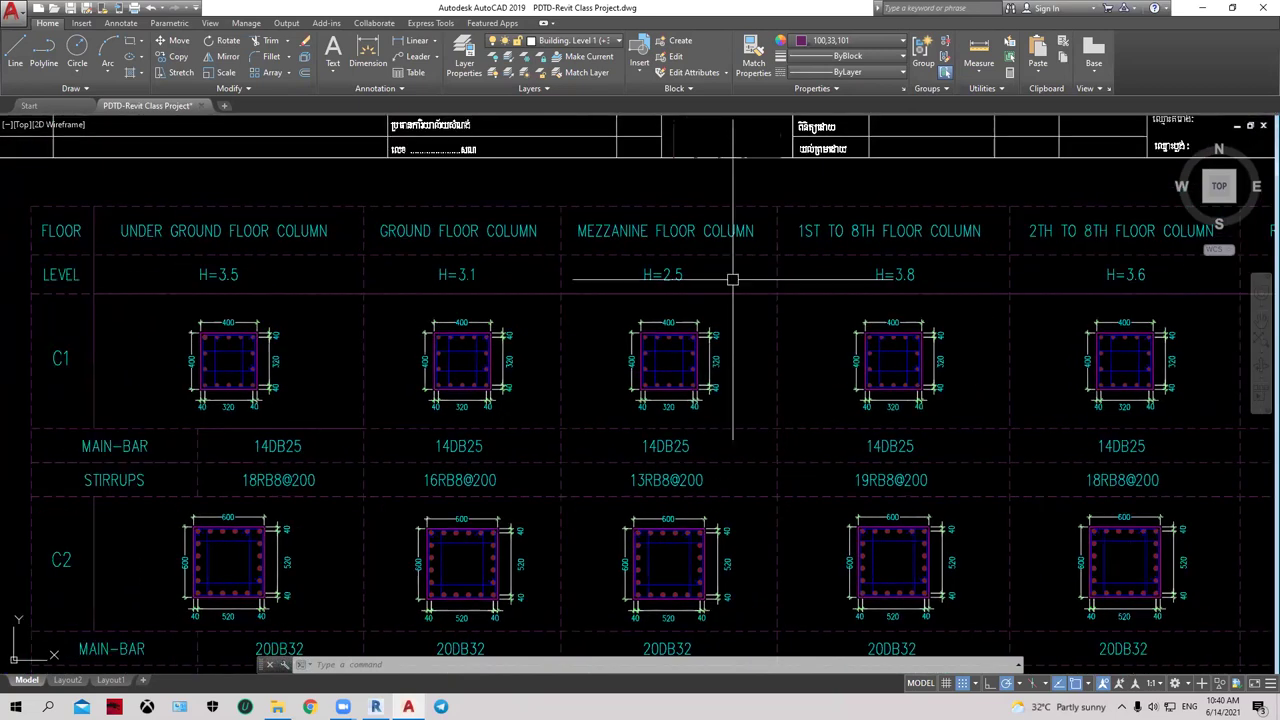
pyautogui.moveTo(723, 277); pyautogui.dragTo(711, 281, button='middle')
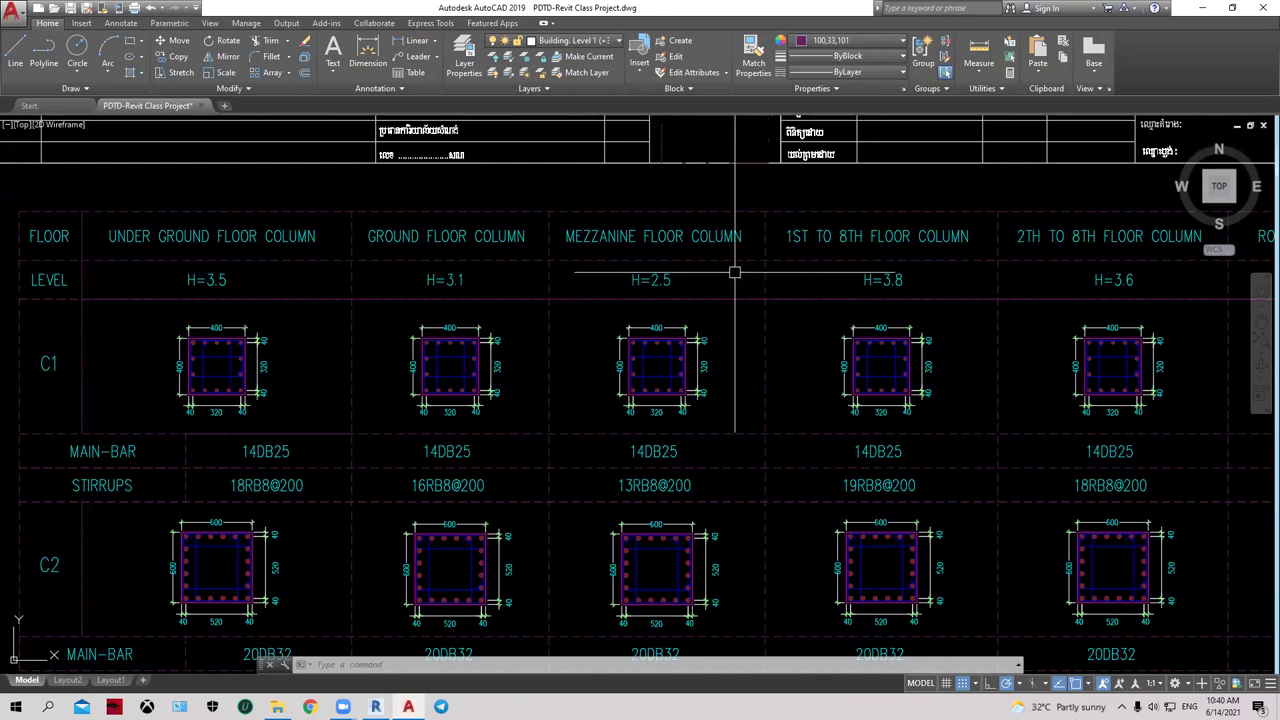
pyautogui.moveTo(709, 275); pyautogui.dragTo(681, 281, button='middle')
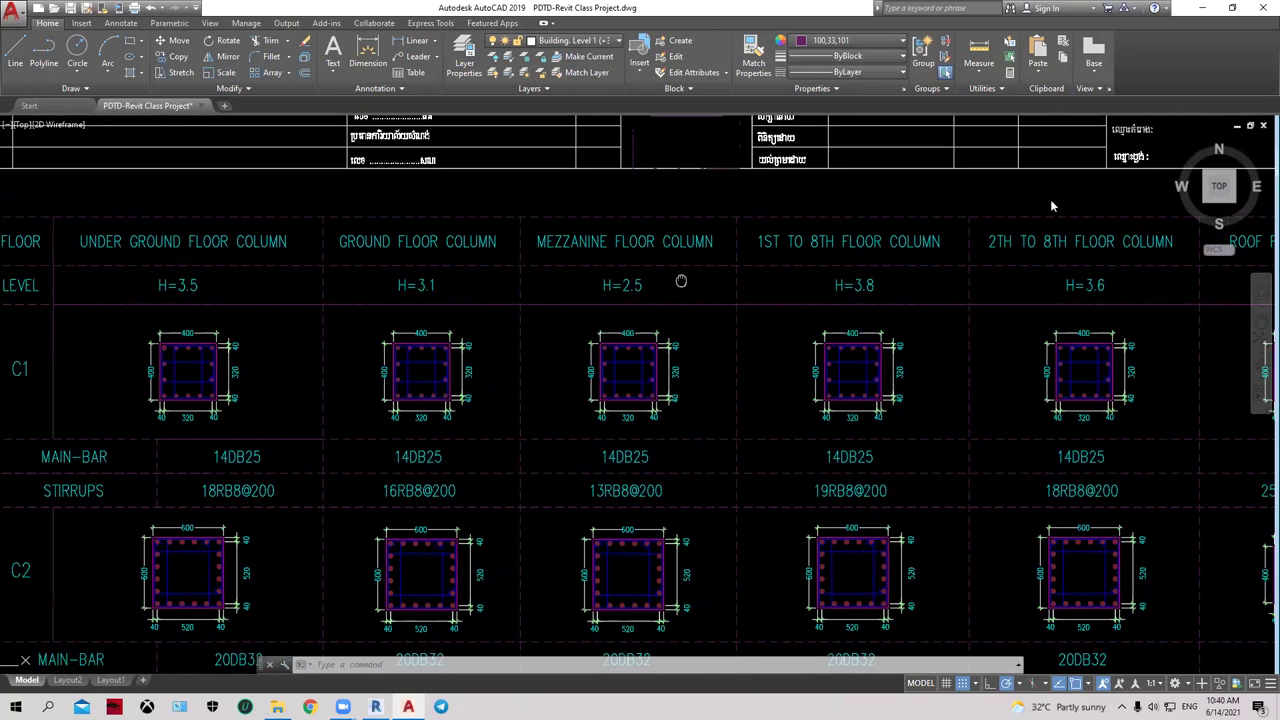
pyautogui.click(1208, 7)
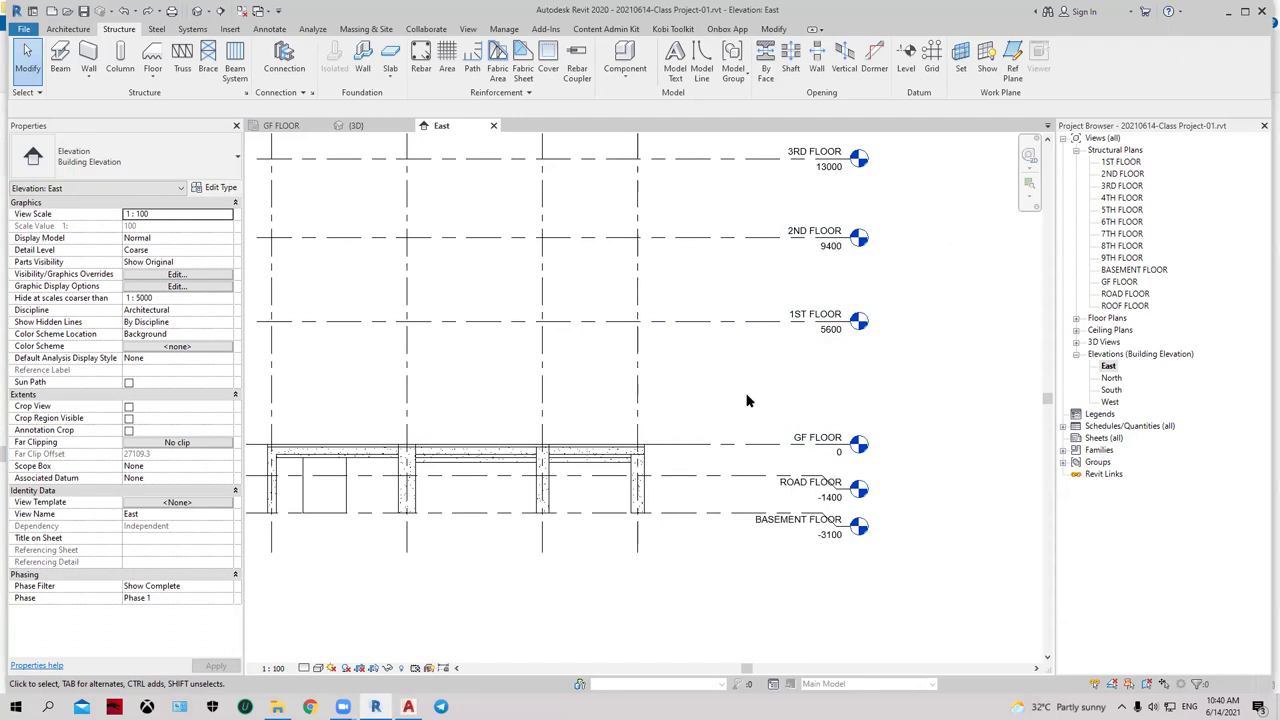
# - Place a new level at 2982 between GF FLOOR and 1ST FLOOR in the East elevation
pyautogui.press('l')
pyautogui.press('l')
pyautogui.moveTo(734, 380); pyautogui.dragTo(866, 377, button='middle')
pyautogui.scroll(-1, 866, 377)
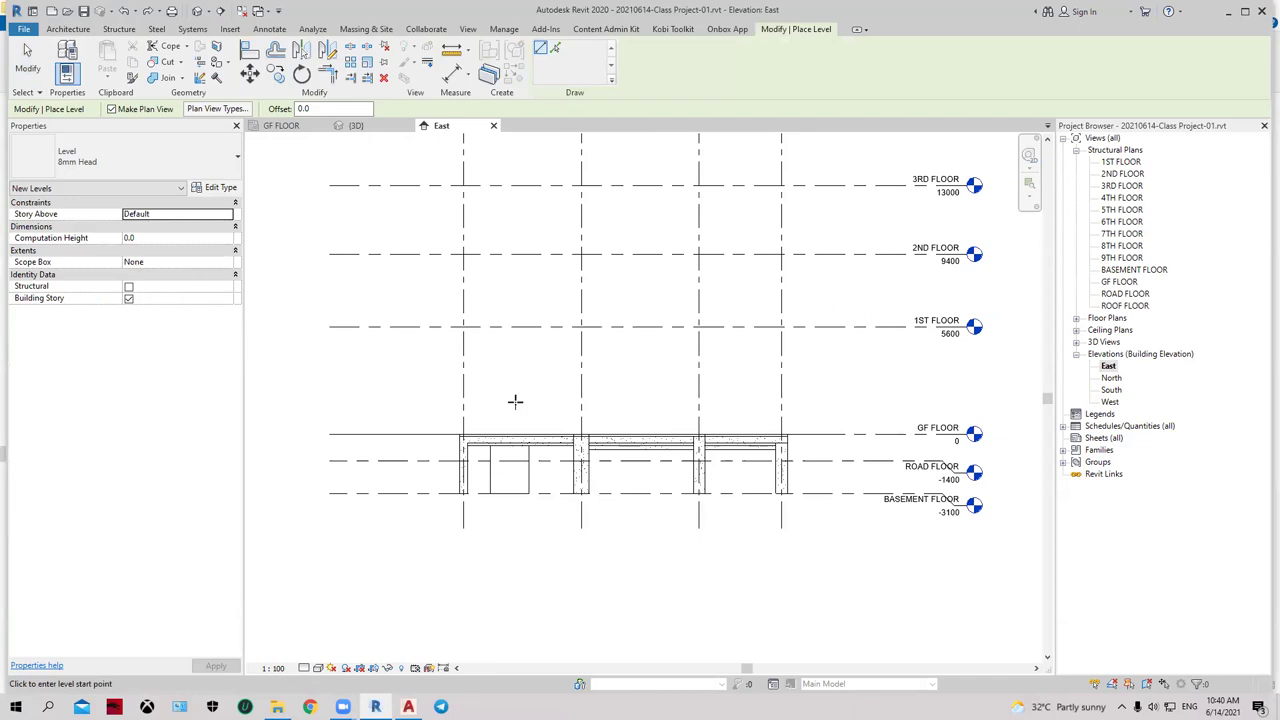
pyautogui.click(330, 377)
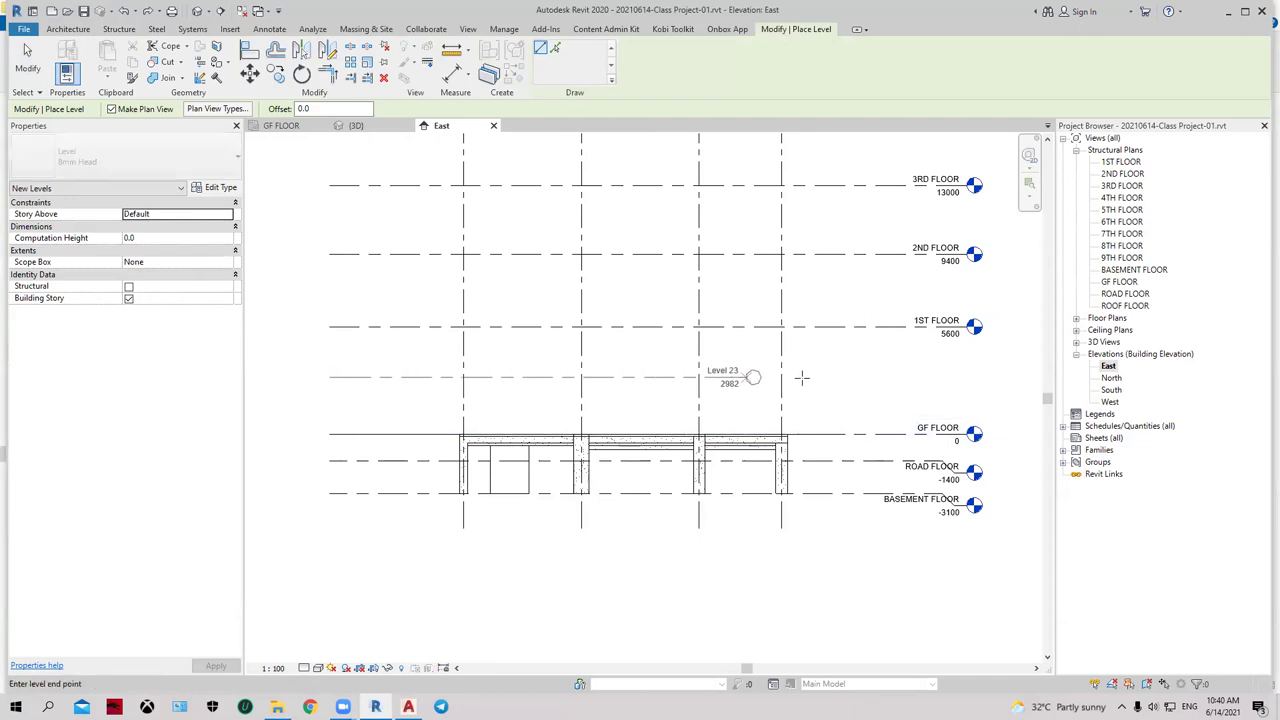
pyautogui.click(962, 377)
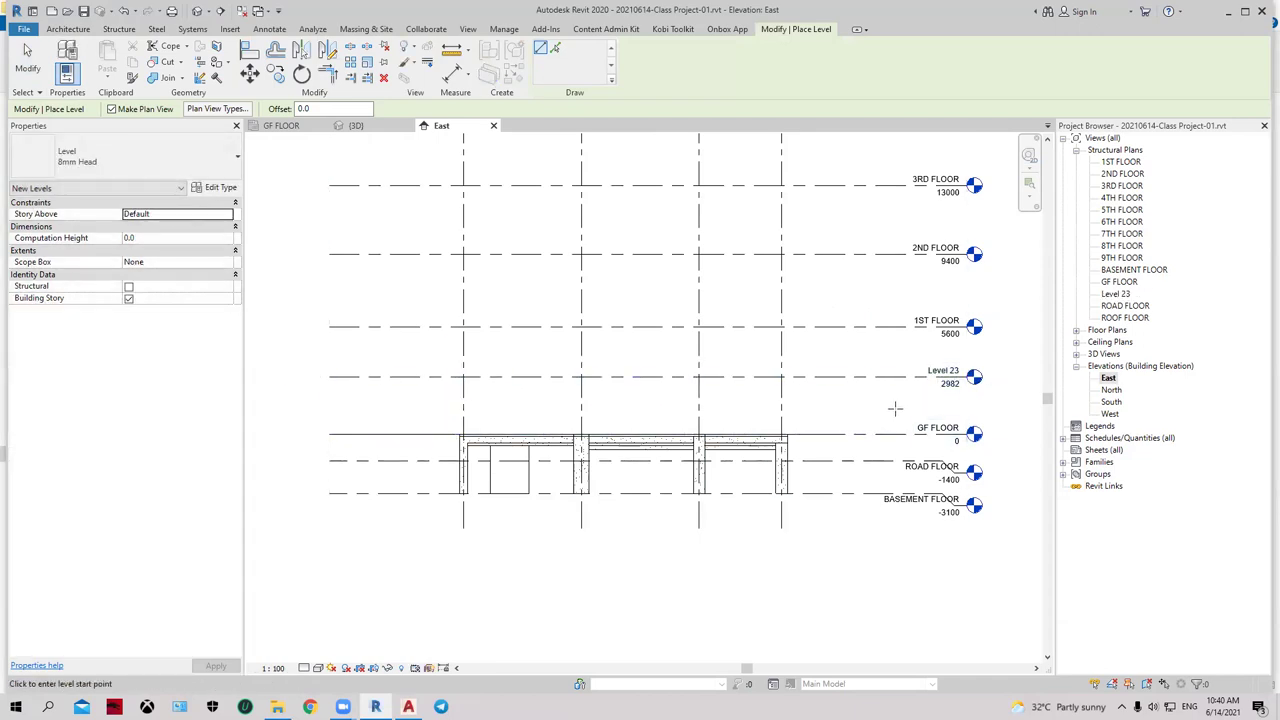
pyautogui.moveTo(895, 408); pyautogui.dragTo(577, 400, button='middle')
pyautogui.press('Escape')
pyautogui.press('Escape')
pyautogui.scroll(2, 677, 374)
pyautogui.scroll(1, 614, 347)
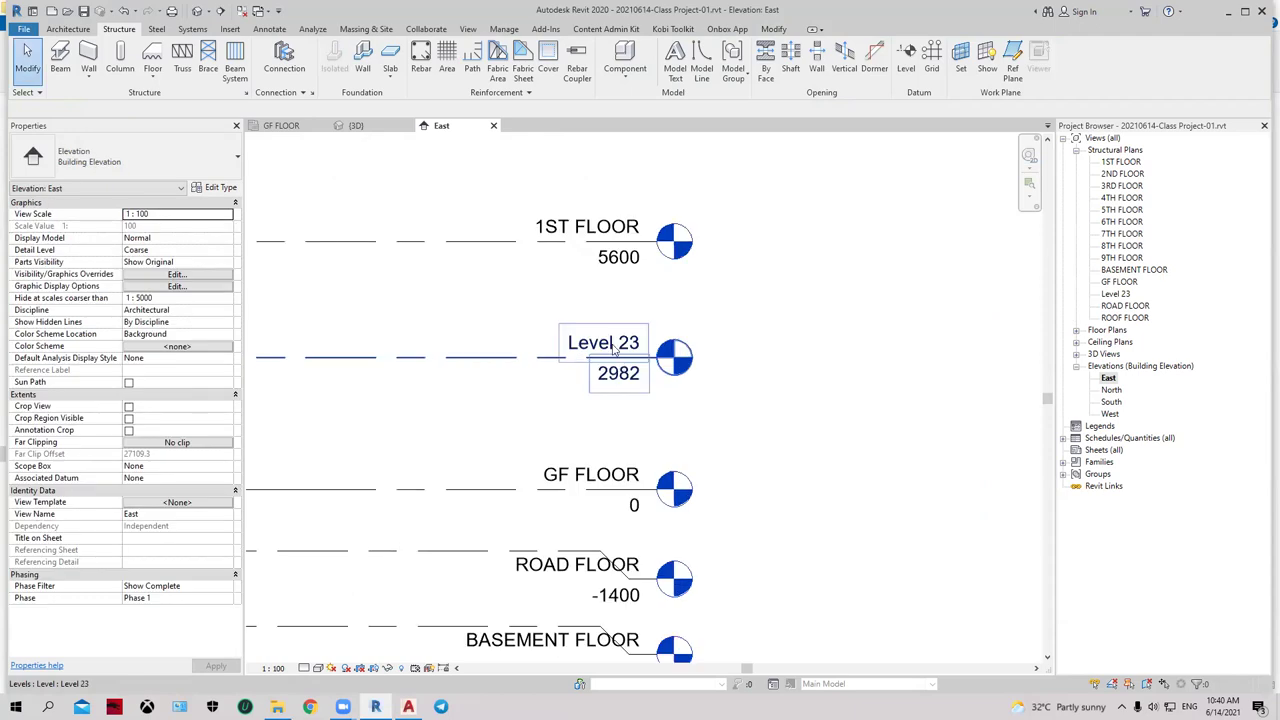
# - Rename Level 23 to 'MEZANIINE FLOOR' and accept renaming its matching views
pyautogui.click(614, 347)
pyautogui.click(614, 345)
pyautogui.click(621, 344)
pyautogui.moveTo(622, 344); pyautogui.dragTo(579, 345)
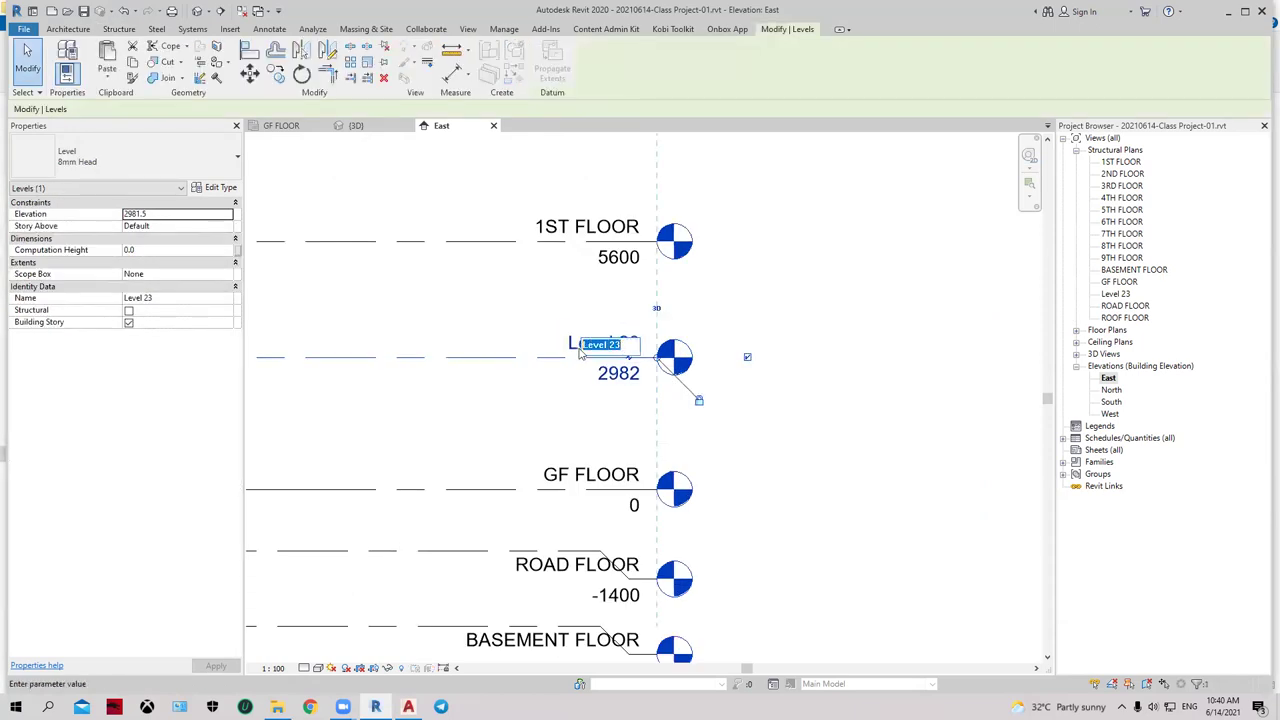
pyautogui.write('MEZA')
pyautogui.press('BackSpace')
pyautogui.write('ZA')
pyautogui.press('BackSpace')
pyautogui.press('BackSpace')
pyautogui.write('A')
pyautogui.write('NII')
pyautogui.write('NE')
pyautogui.press('Return')
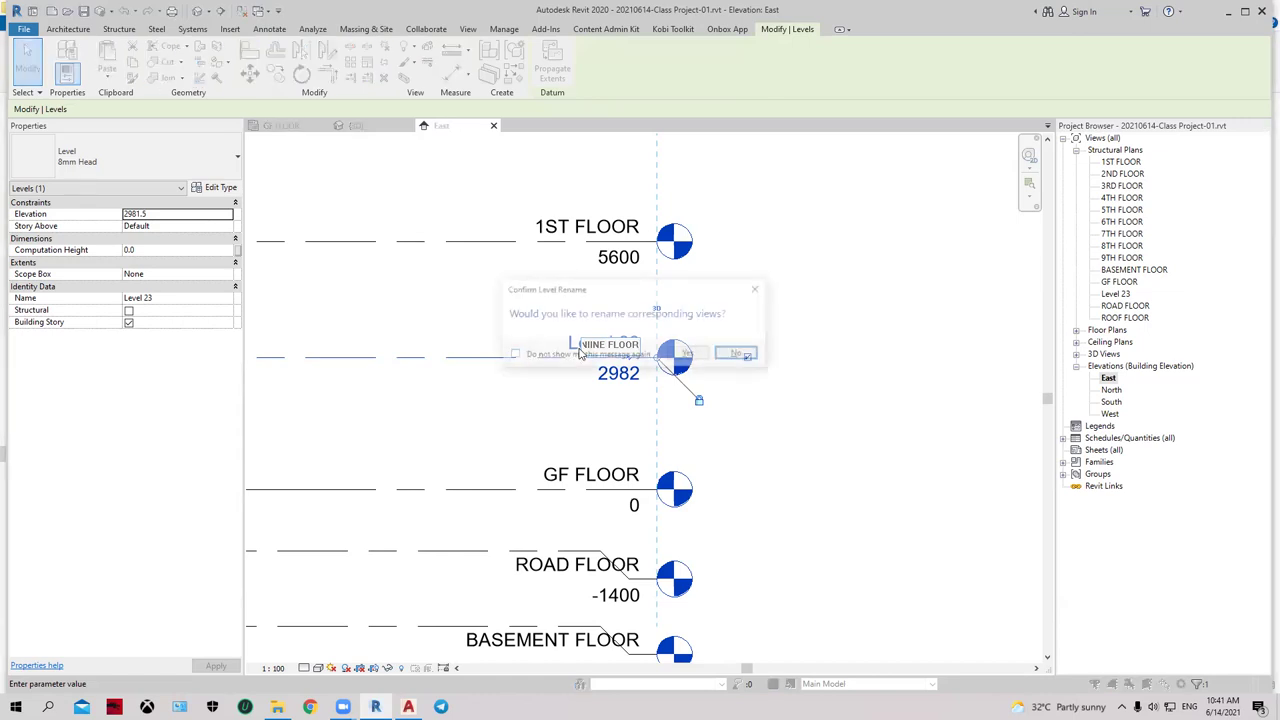
pyautogui.click(689, 354)
# - Change the MEZANIINE FLOOR level's elevation label from 2981.5 to 2500
pyautogui.click(779, 347)
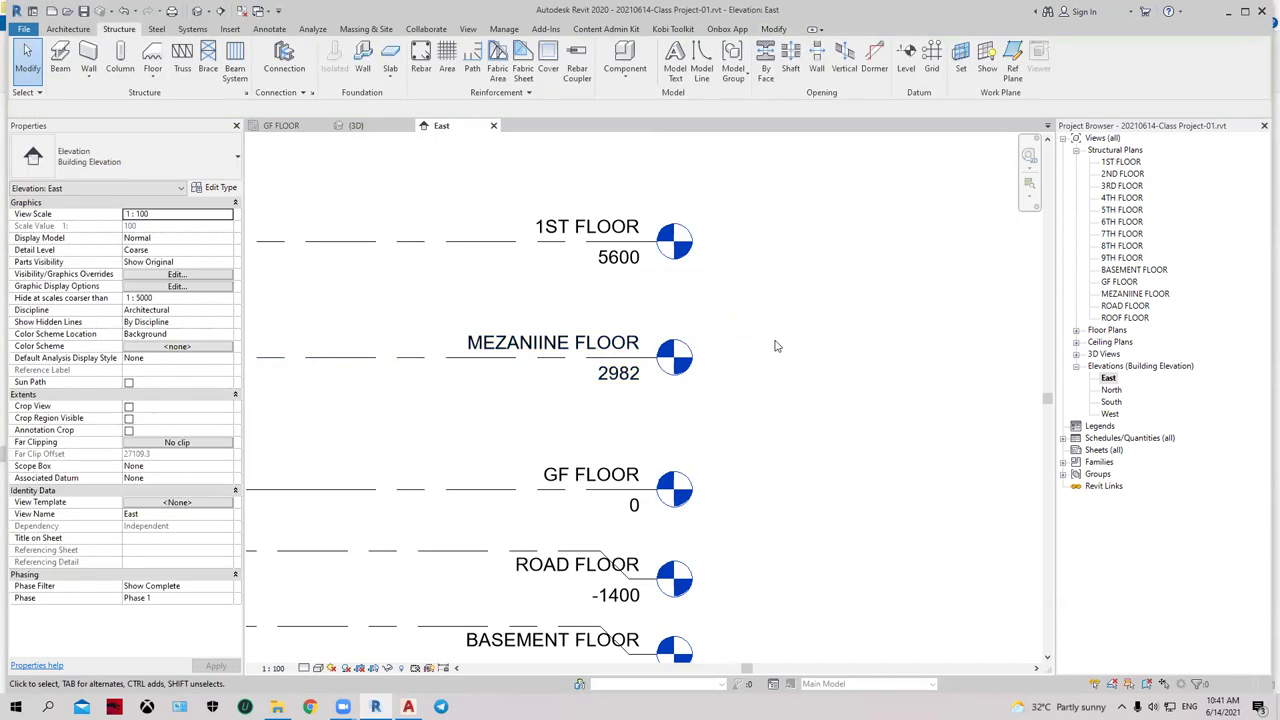
pyautogui.scroll(-2, 795, 393)
pyautogui.click(1134, 295)
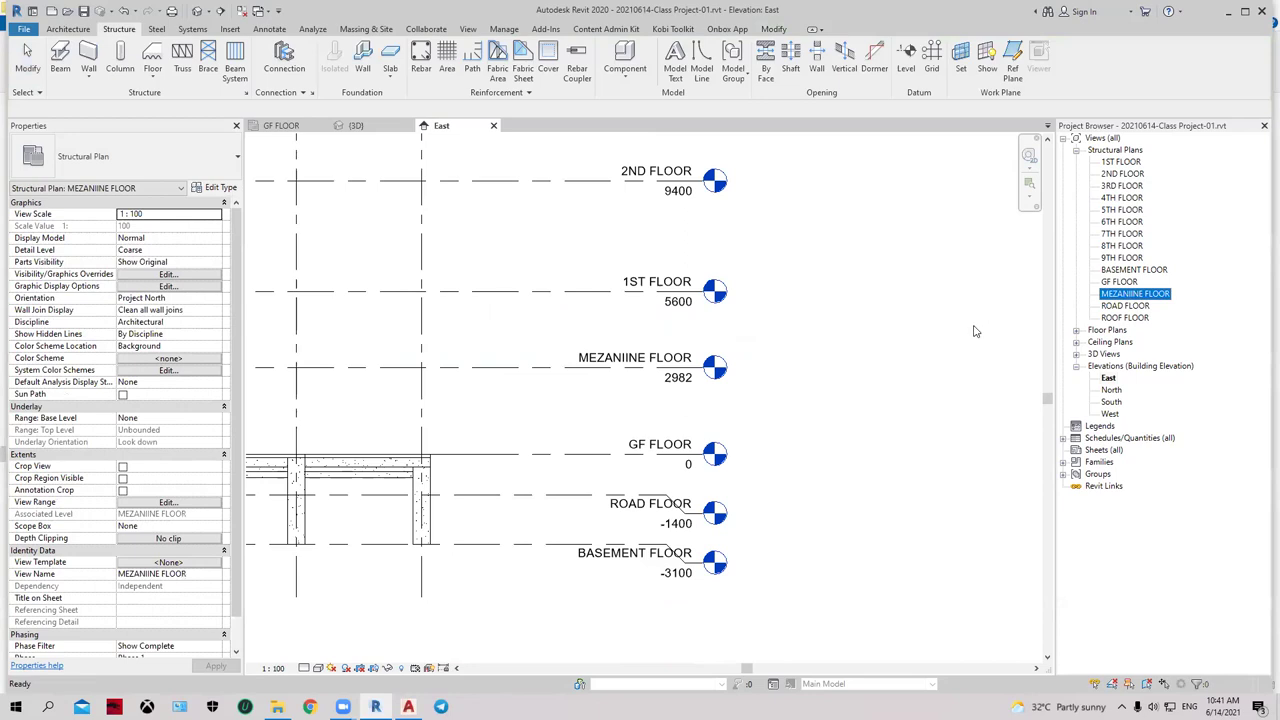
pyautogui.moveTo(722, 384); pyautogui.dragTo(752, 381, button='middle')
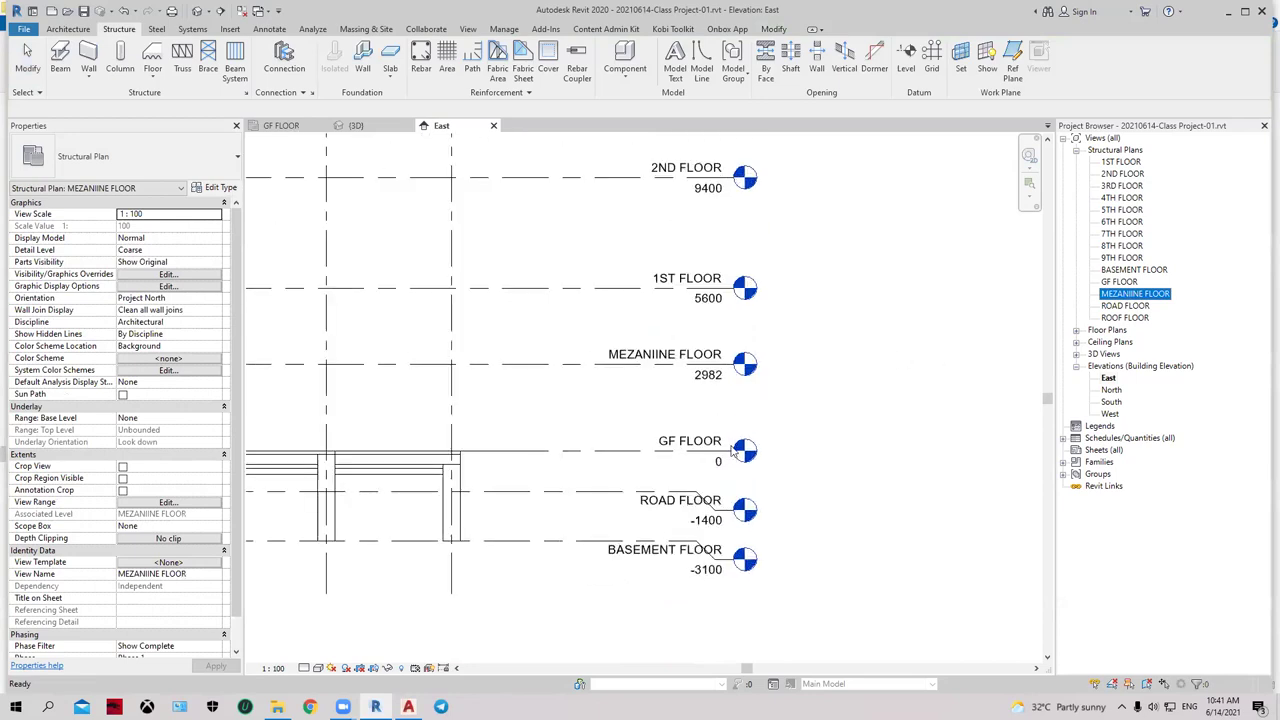
pyautogui.click(706, 381)
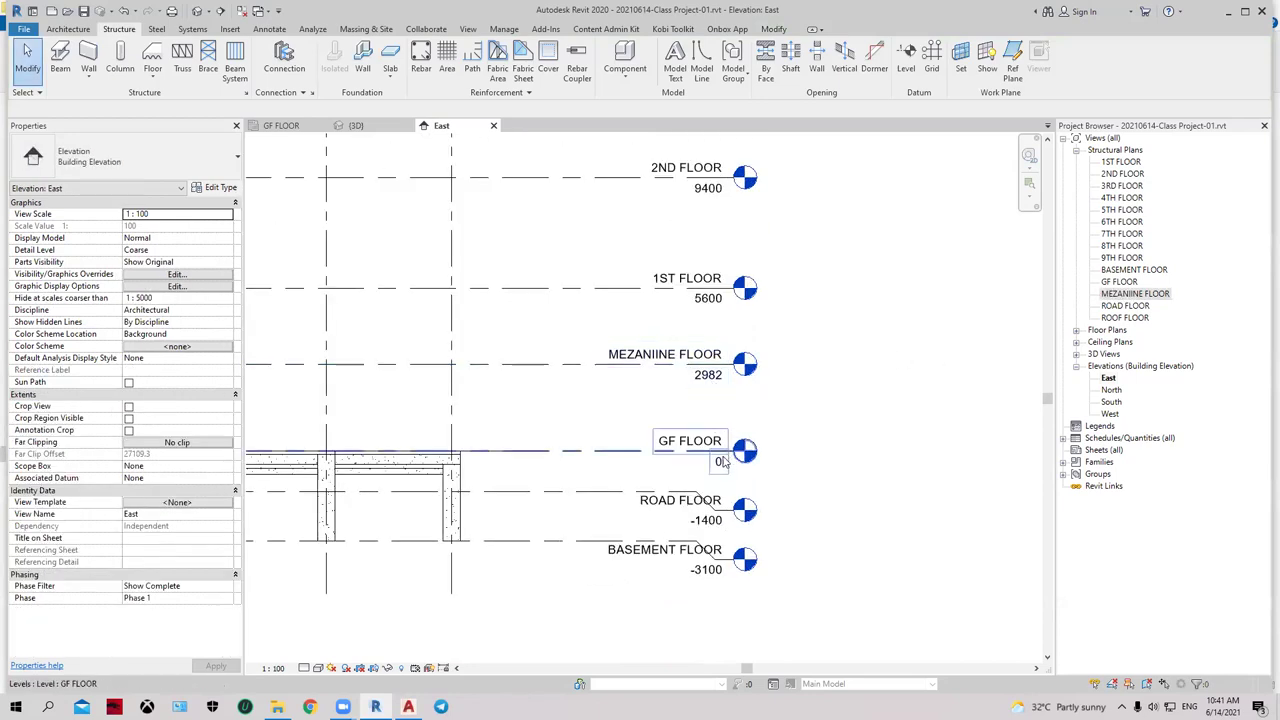
pyautogui.click(710, 380)
pyautogui.click(707, 376)
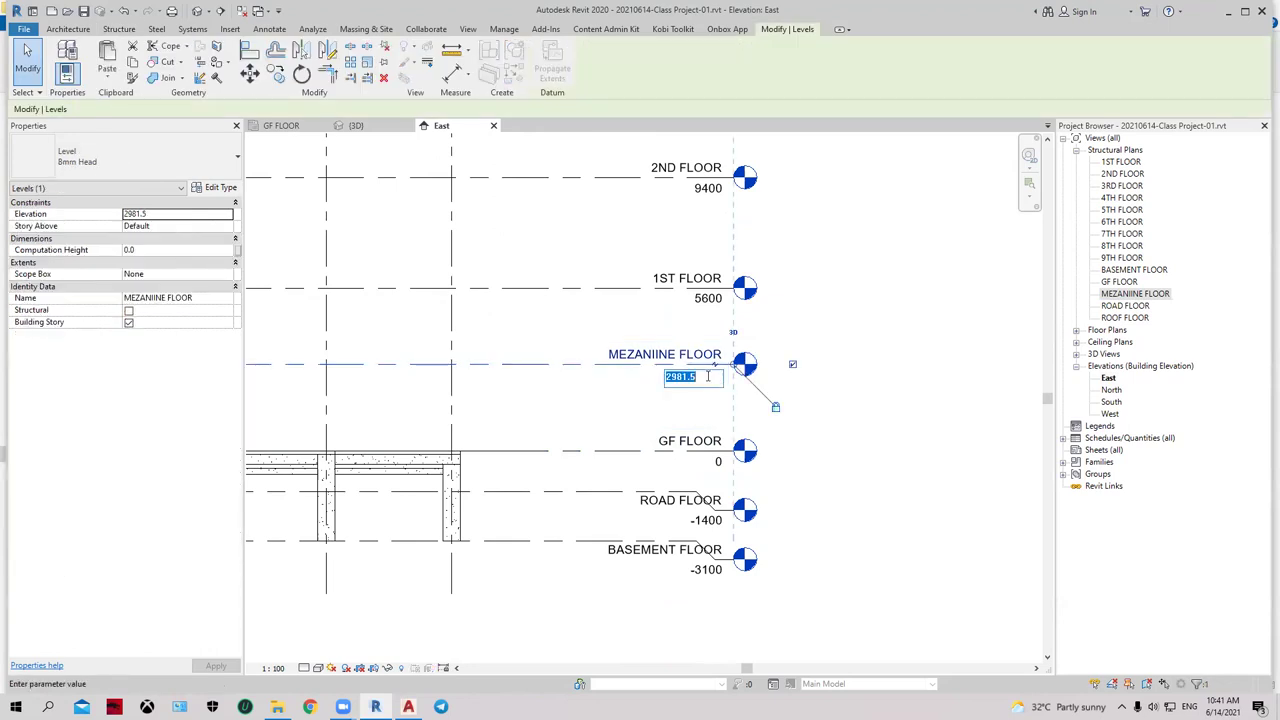
pyautogui.write('2500')
pyautogui.press('Return')
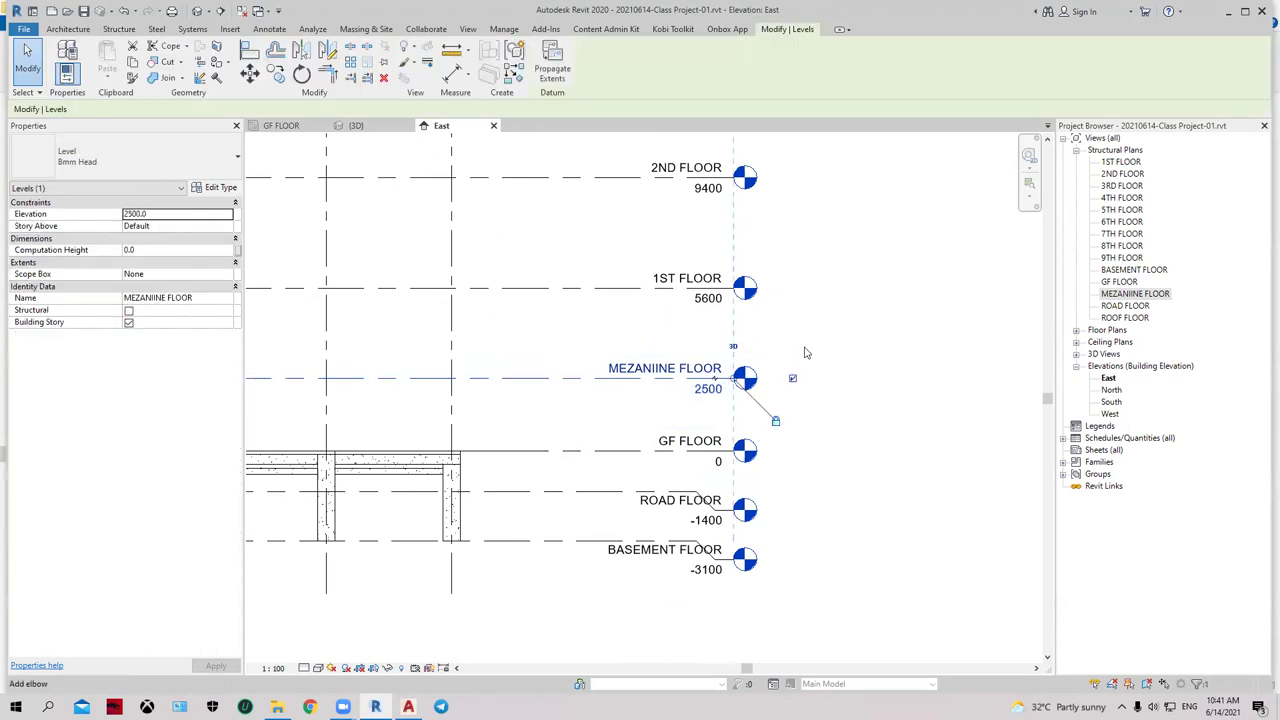
pyautogui.click(853, 347)
# - Inspect the 1ST FLOOR level at 5600 to confirm the new level spacing
pyautogui.scroll(-1, 853, 347)
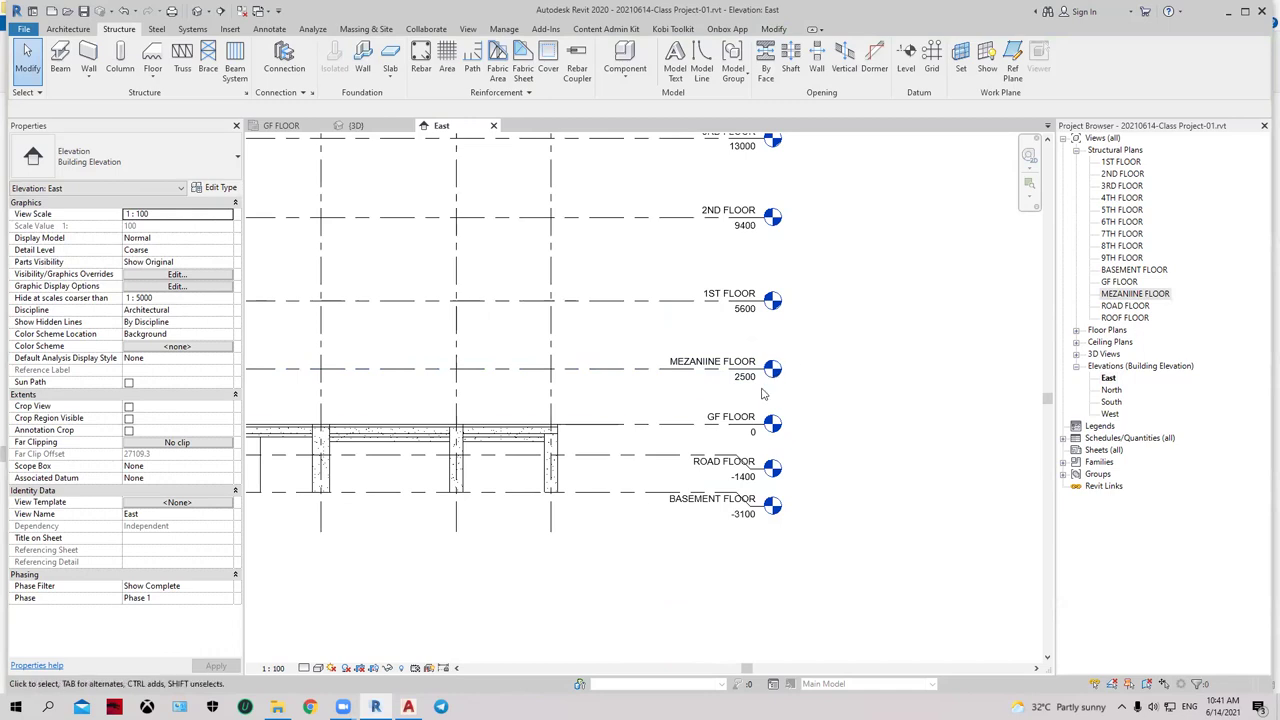
pyautogui.click(733, 301)
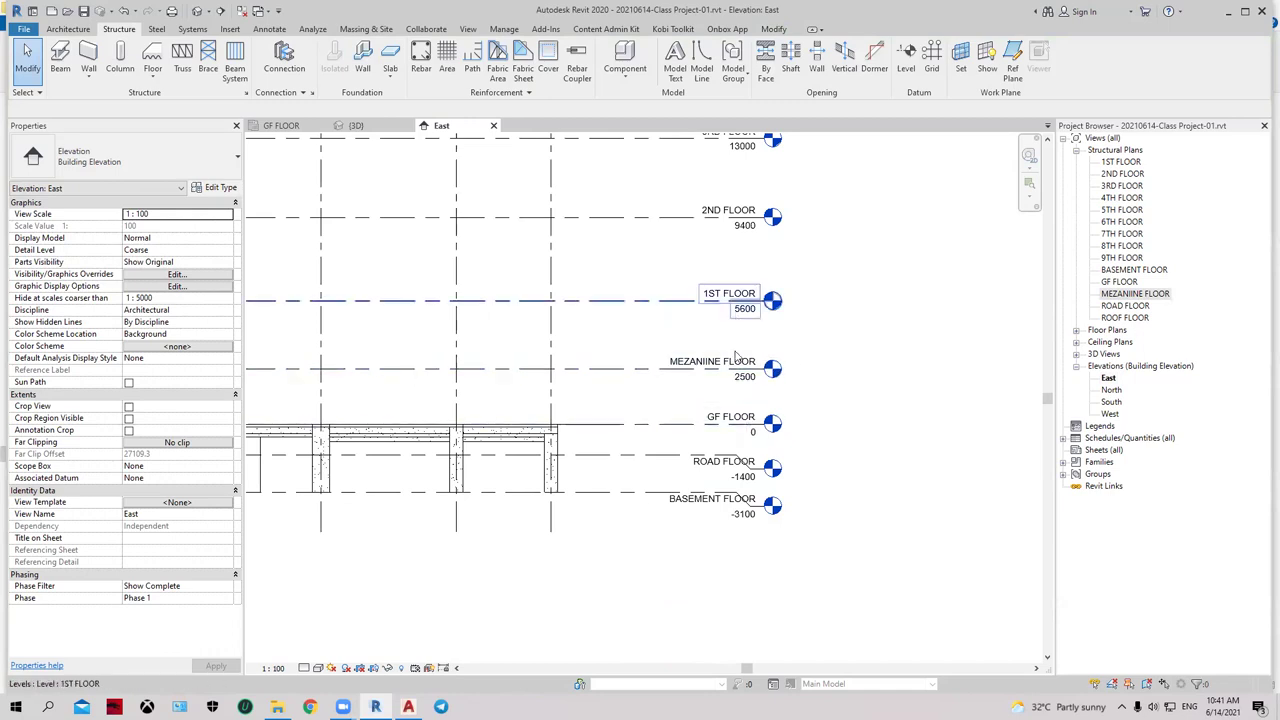
pyautogui.click(820, 328)
pyautogui.scroll(-2, 820, 328)
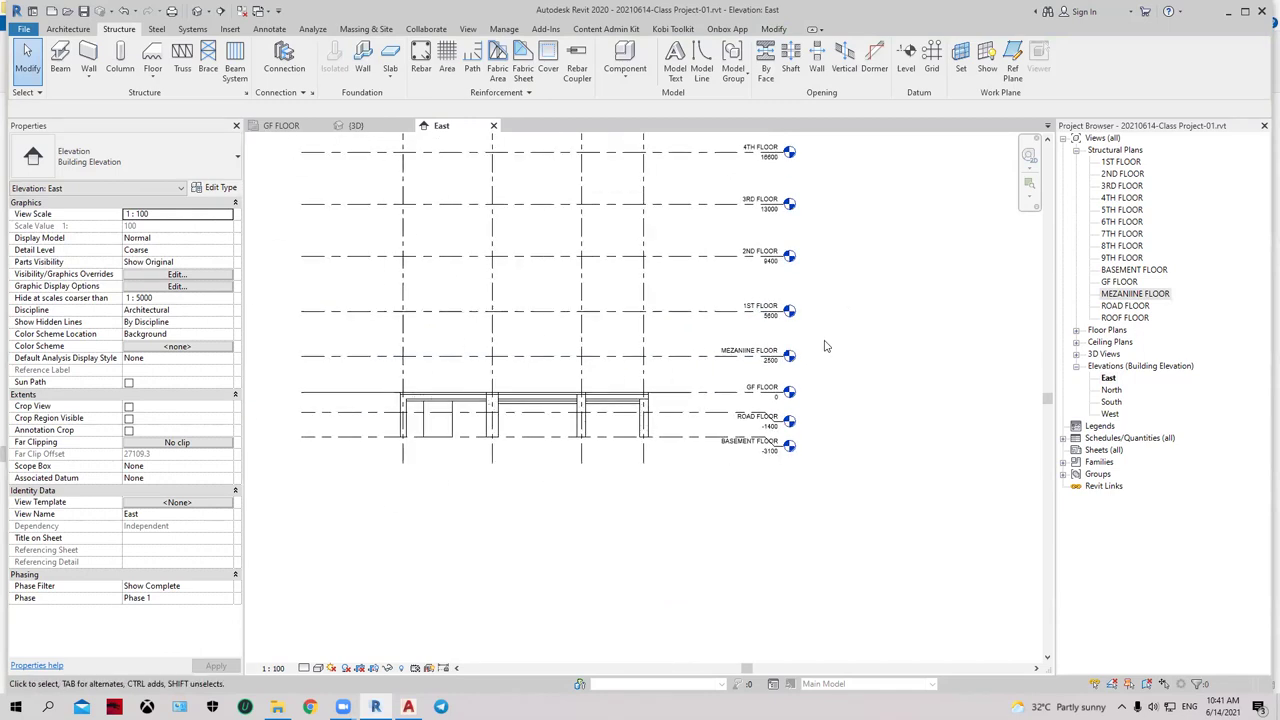
pyautogui.scroll(2, 826, 346)
# - Bring up AutoCAD, read the VIEW (C) heights 1400, 5600 and 3800, then minimize it
pyautogui.click(408, 707)
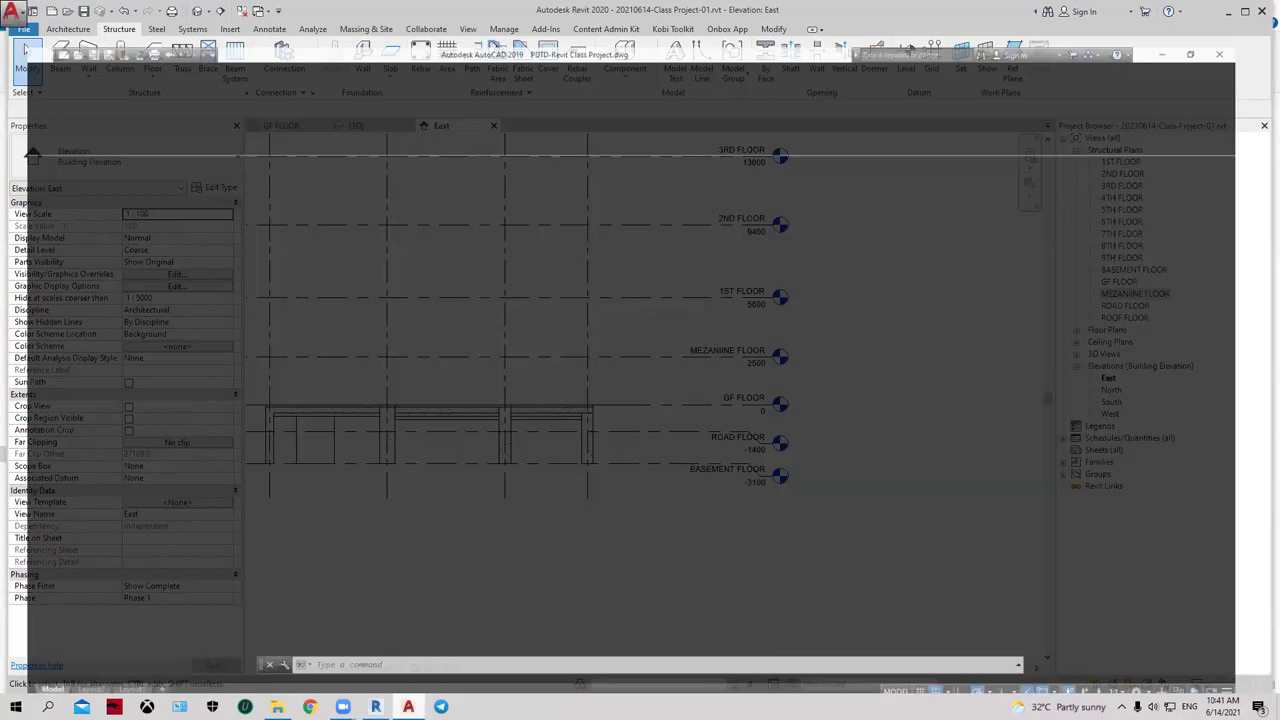
pyautogui.scroll(-5, 642, 400)
pyautogui.scroll(-4, 642, 400)
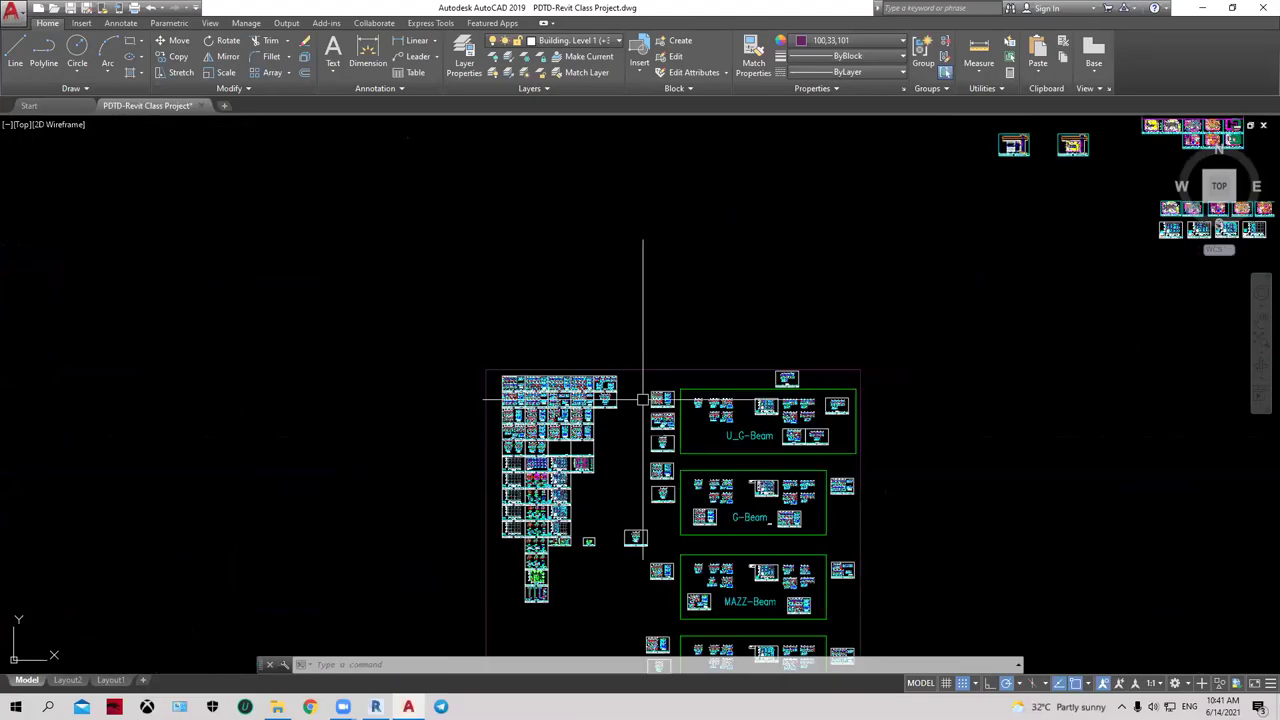
pyautogui.scroll(5, 642, 400)
pyautogui.scroll(3, 928, 460)
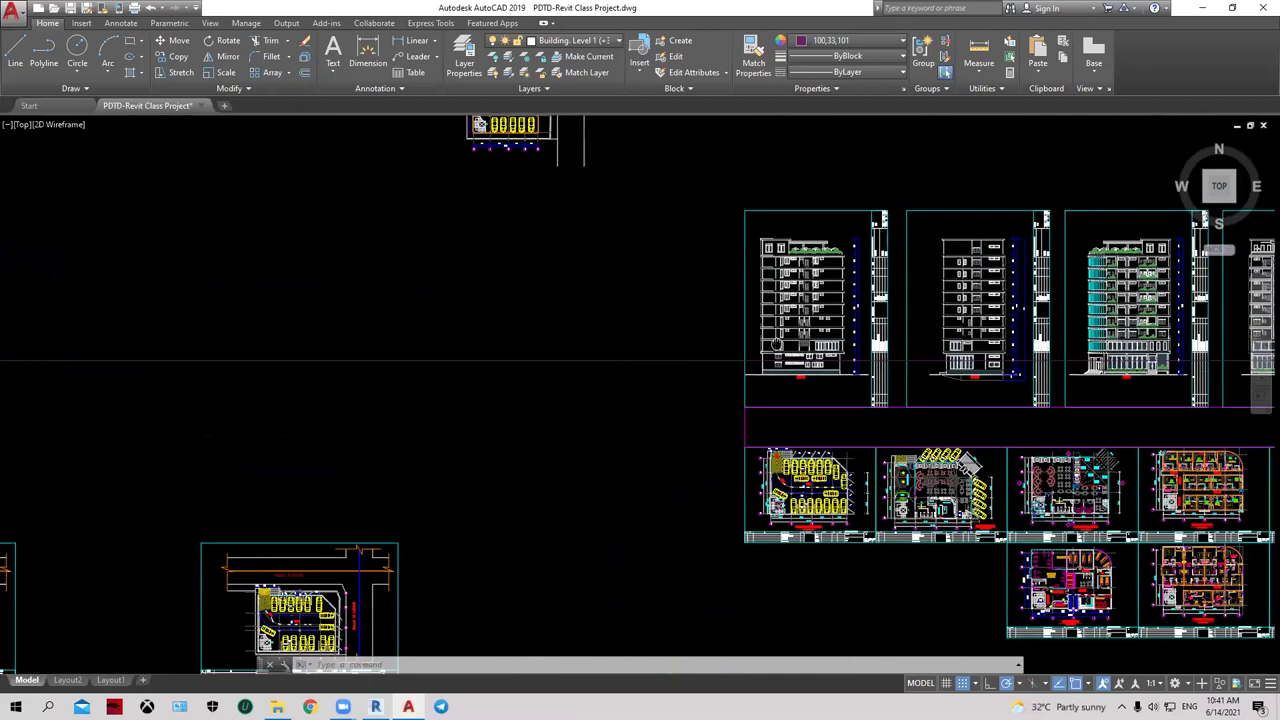
pyautogui.scroll(6, 776, 358)
pyautogui.scroll(-2, 686, 225)
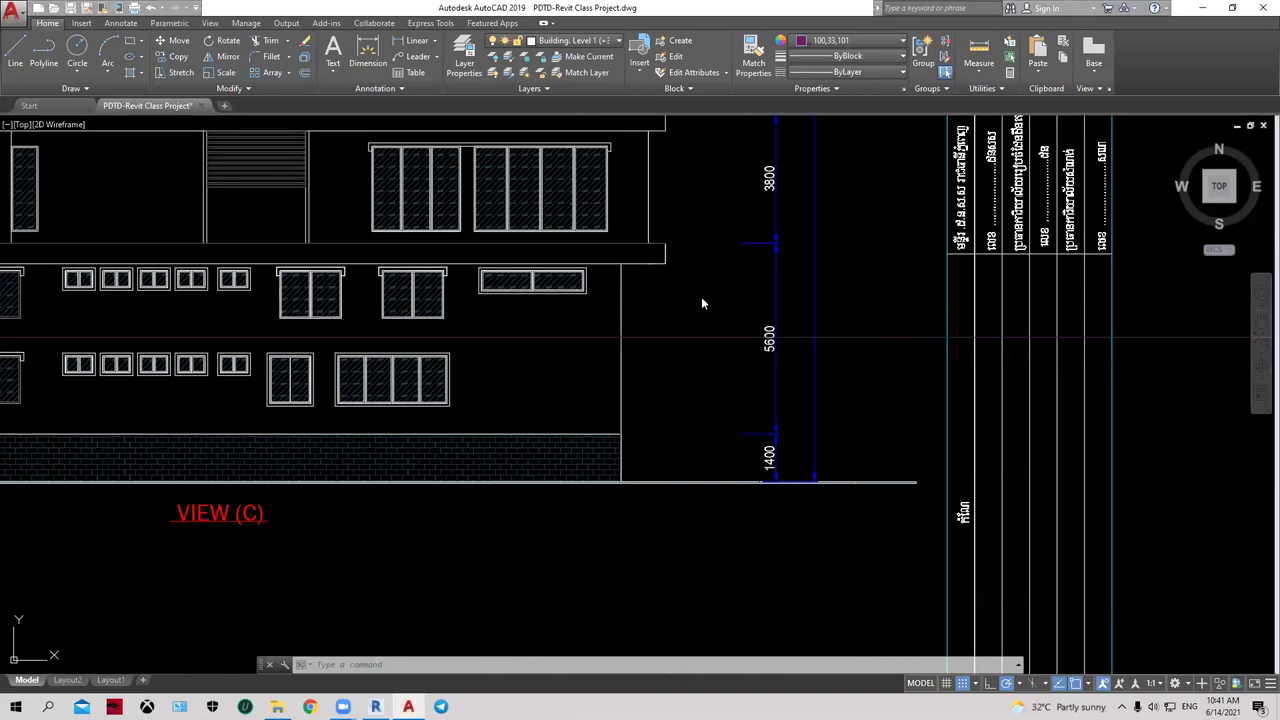
pyautogui.scroll(-2, 694, 322)
pyautogui.scroll(4, 707, 333)
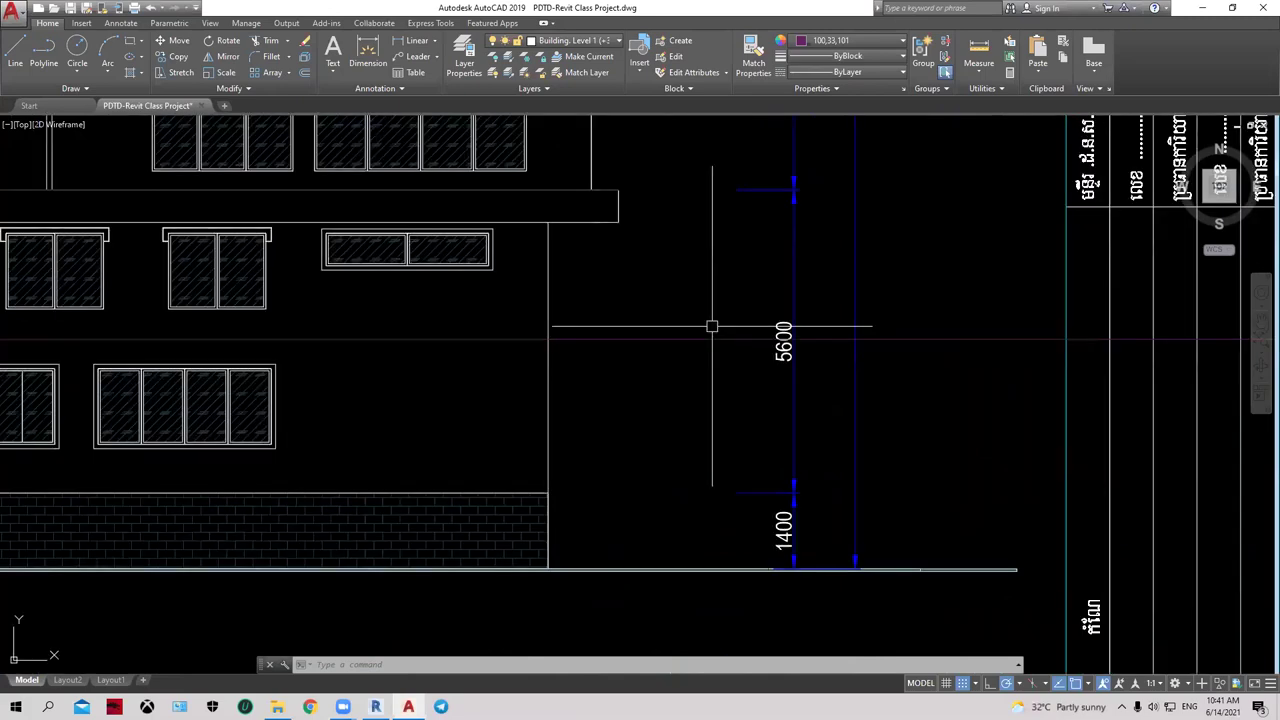
pyautogui.scroll(-2, 711, 326)
pyautogui.click(1203, 7)
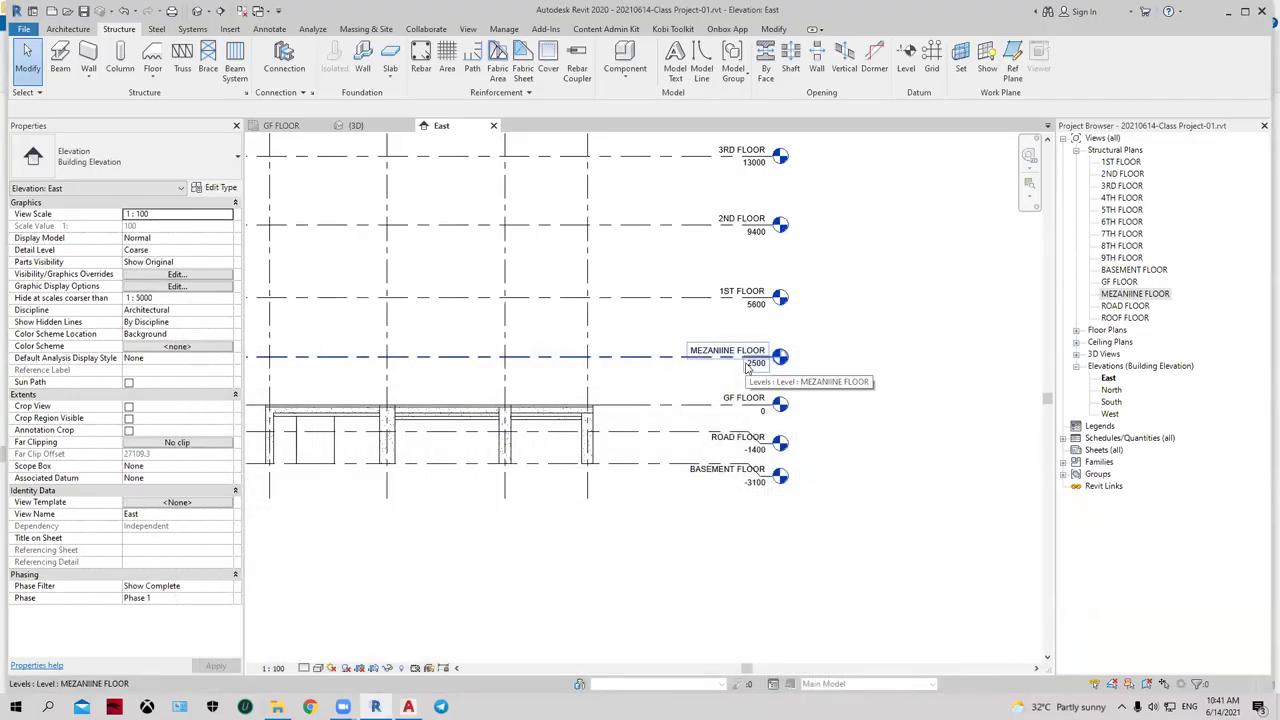
# - Change the MEZANIINE FLOOR level's elevation value to 2800
pyautogui.scroll(1, 746, 368)
pyautogui.scroll(1, 752, 340)
pyautogui.scroll(1, 757, 320)
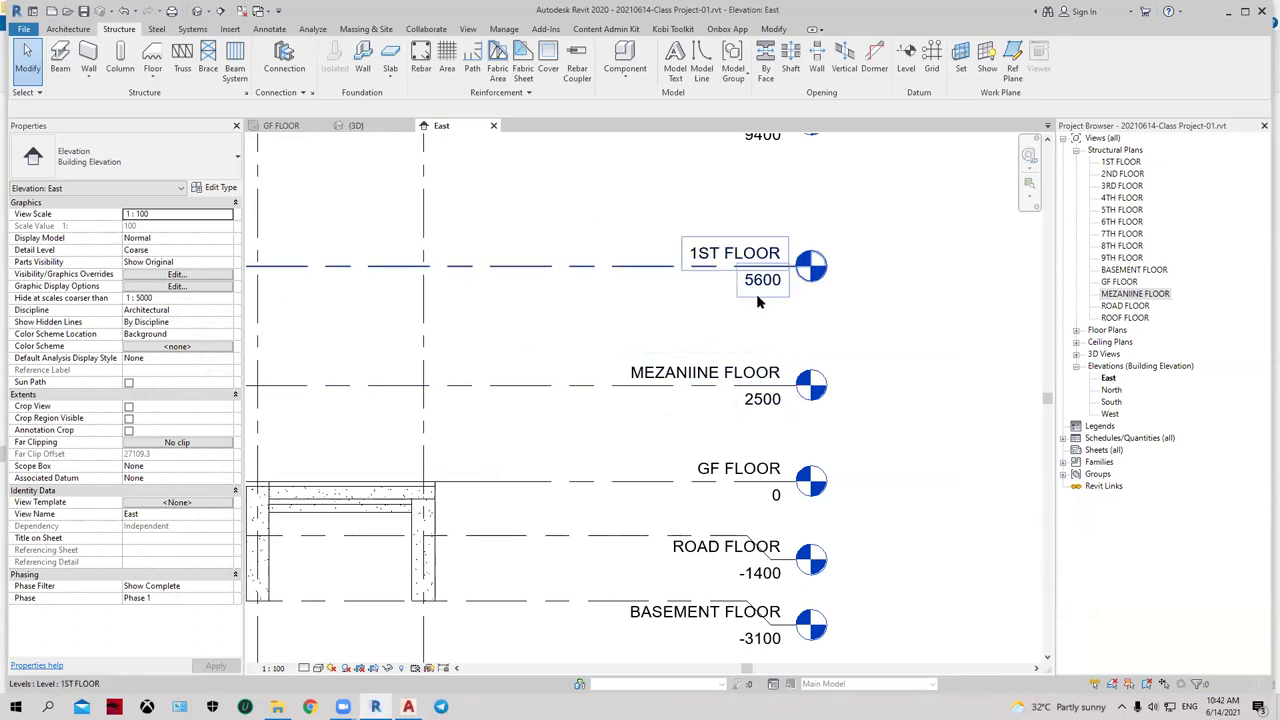
pyautogui.doubleClick(765, 400)
pyautogui.write('2800')
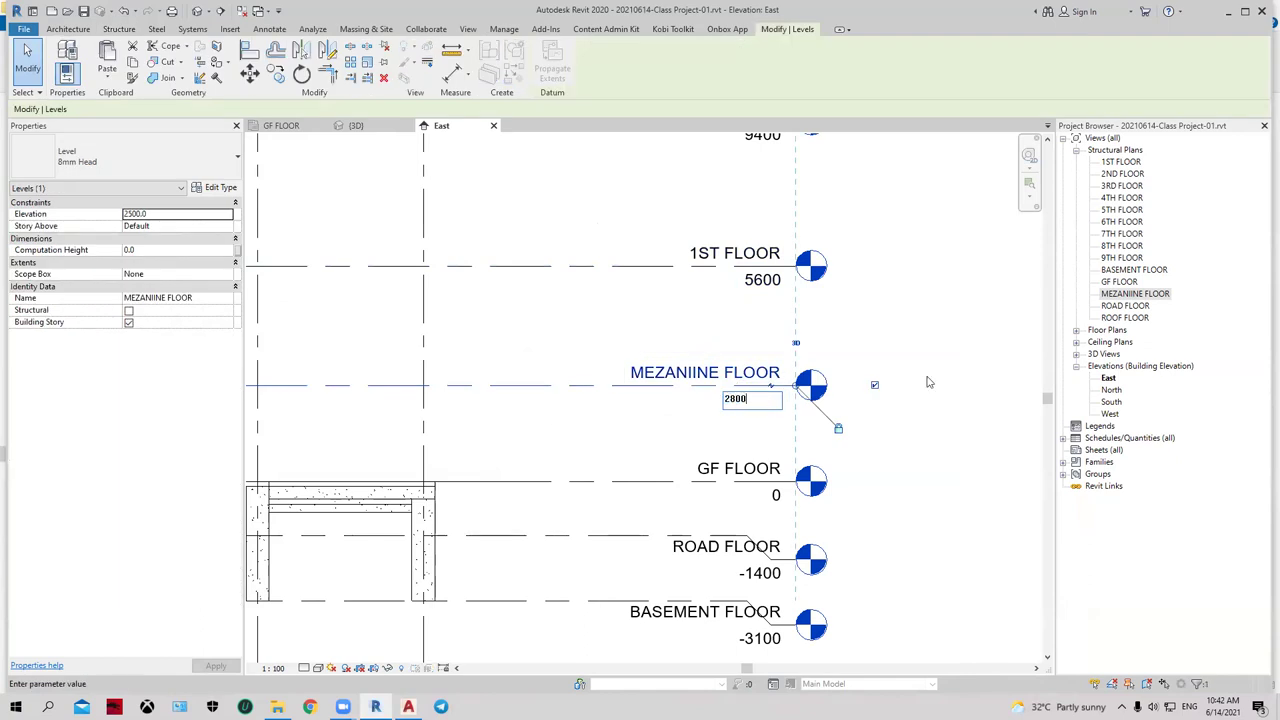
pyautogui.press('Return')
# - Clear the level selection, check the structure in 3D, return to East, then switch to AutoCAD
pyautogui.scroll(-2, 938, 435)
pyautogui.click(937, 436)
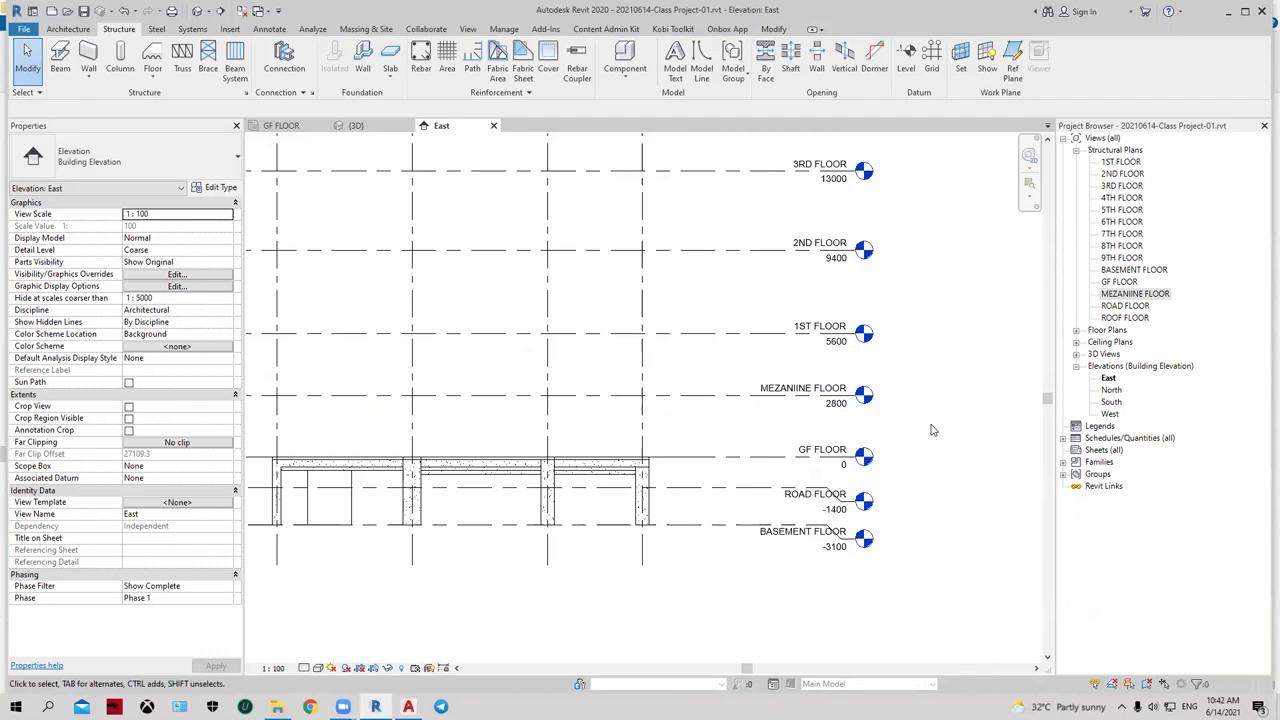
pyautogui.scroll(-1, 935, 432)
pyautogui.scroll(-1, 831, 427)
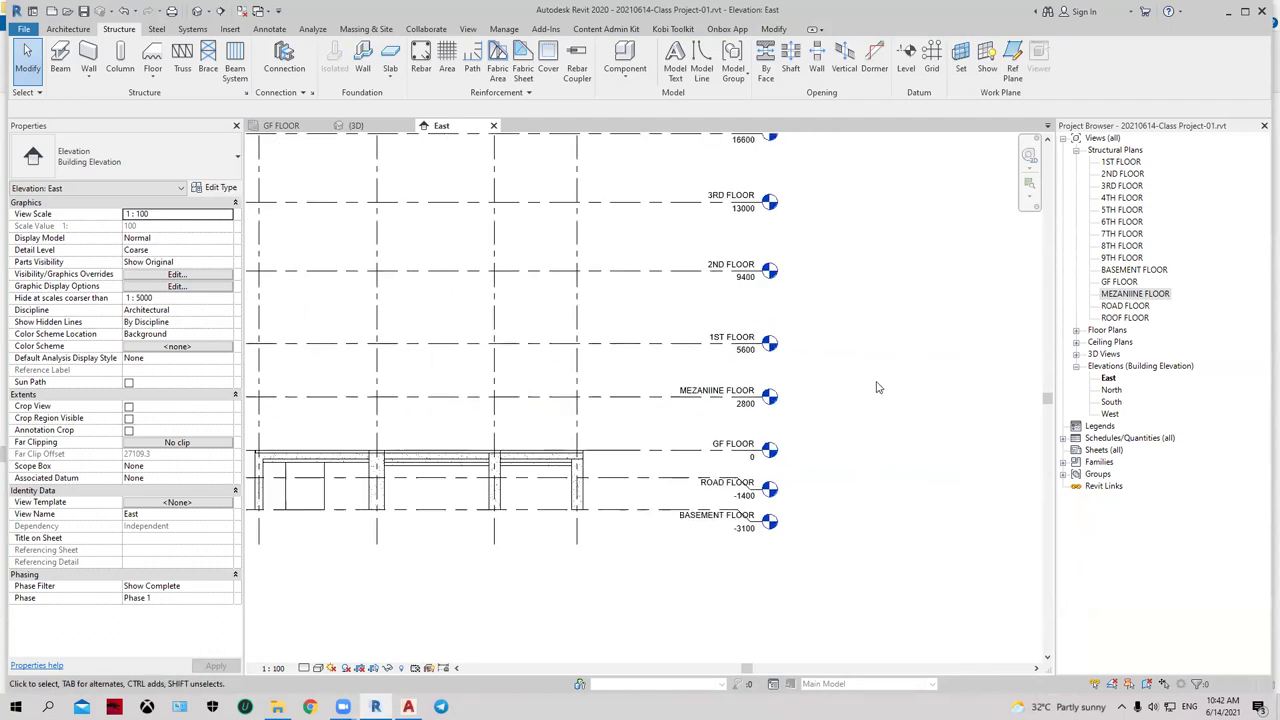
pyautogui.scroll(-1, 880, 389)
pyautogui.moveTo(911, 397); pyautogui.dragTo(926, 411, button='middle')
pyautogui.click(560, 406)
pyautogui.click(551, 514)
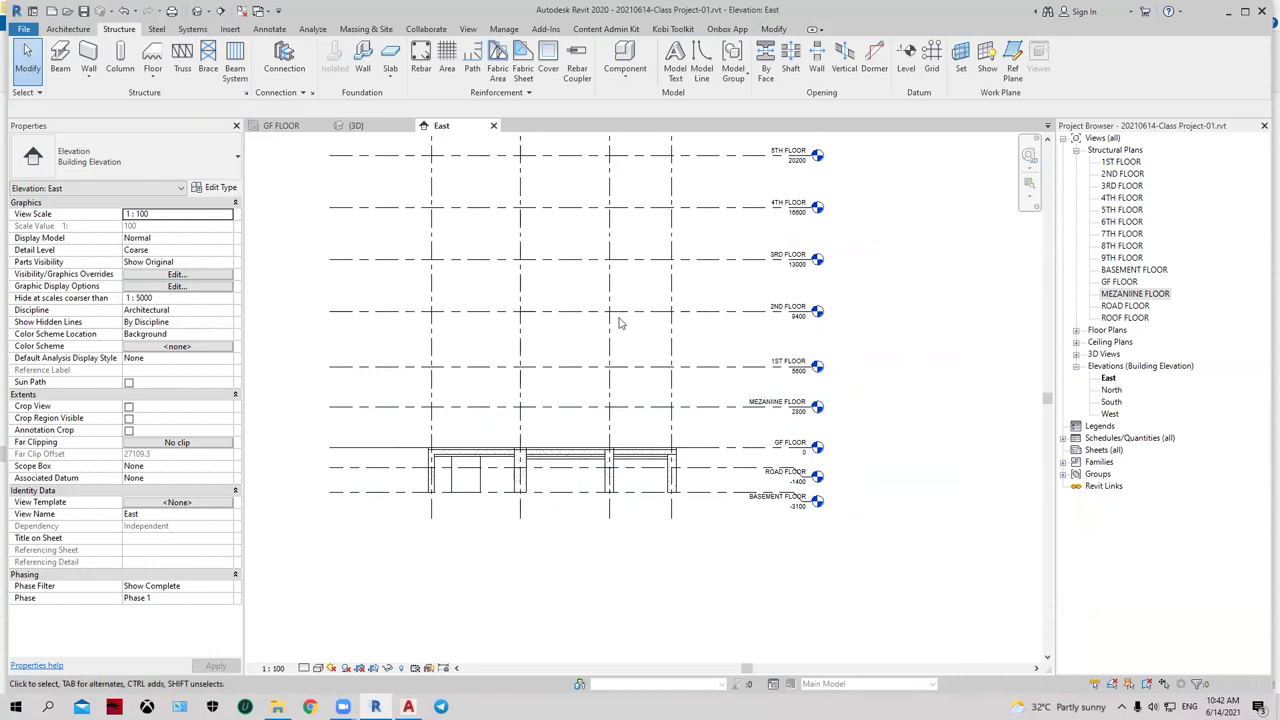
pyautogui.click(356, 125)
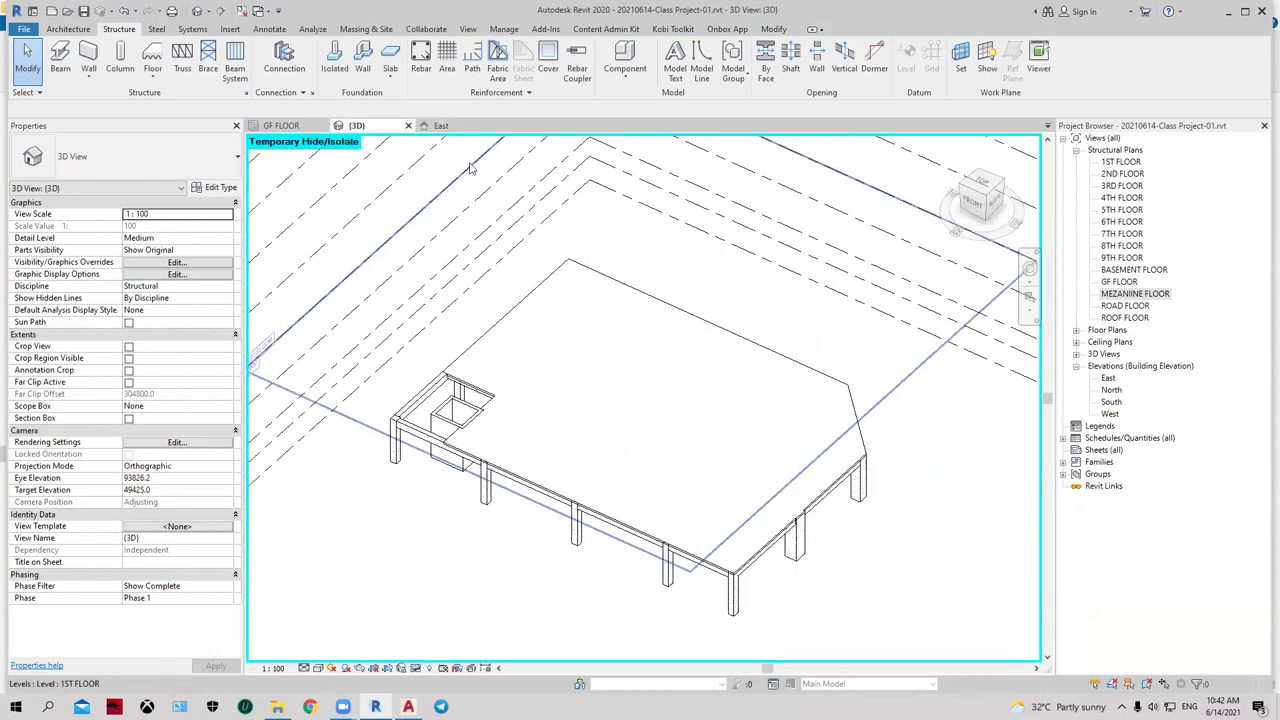
pyautogui.hotkey('ctrl', 'Tab')
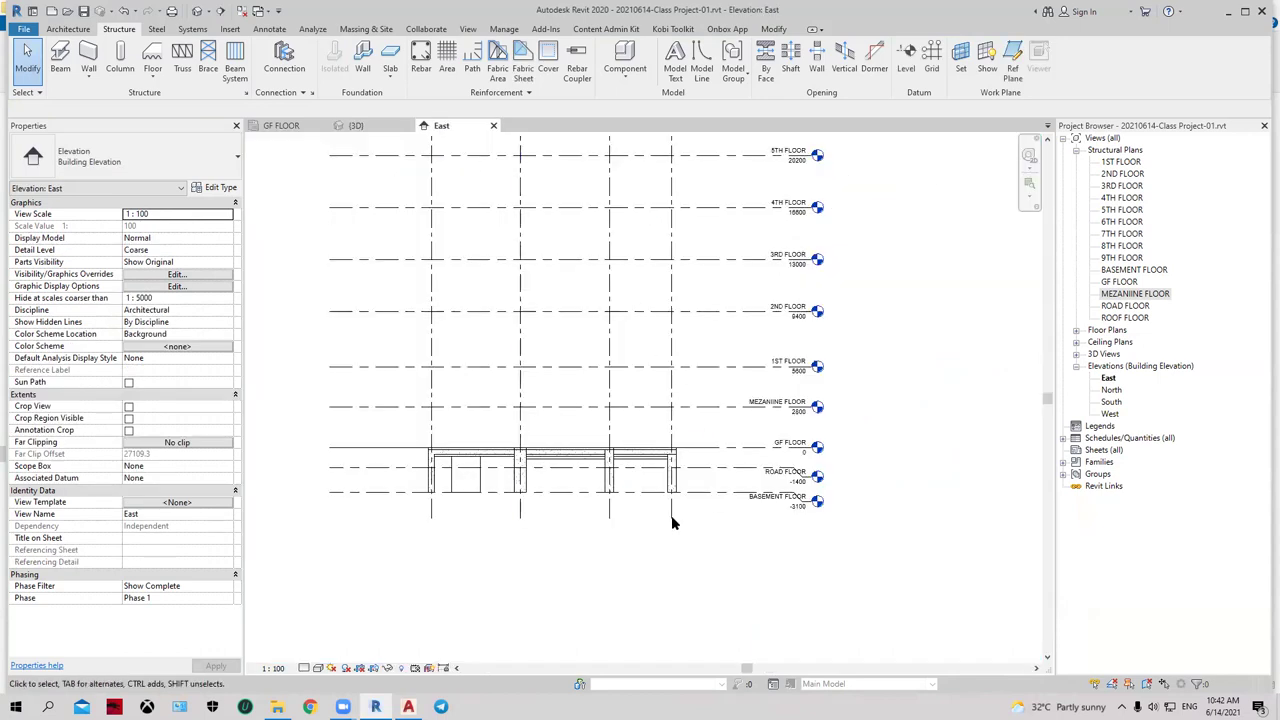
pyautogui.hotkey('alt', 'Tab')
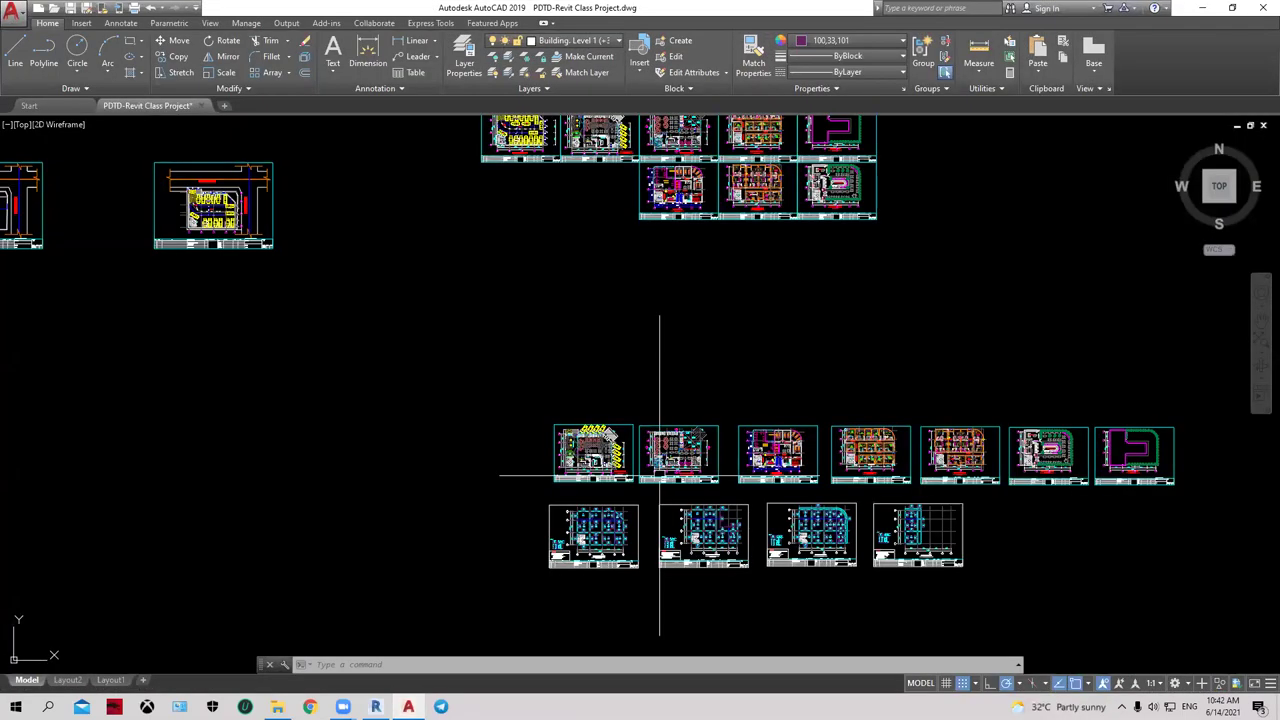
# - Pan and zoom to bring the Under Ground floor plan sheets into view
pyautogui.scroll(-5, 659, 475)
pyautogui.scroll(6, 335, 493)
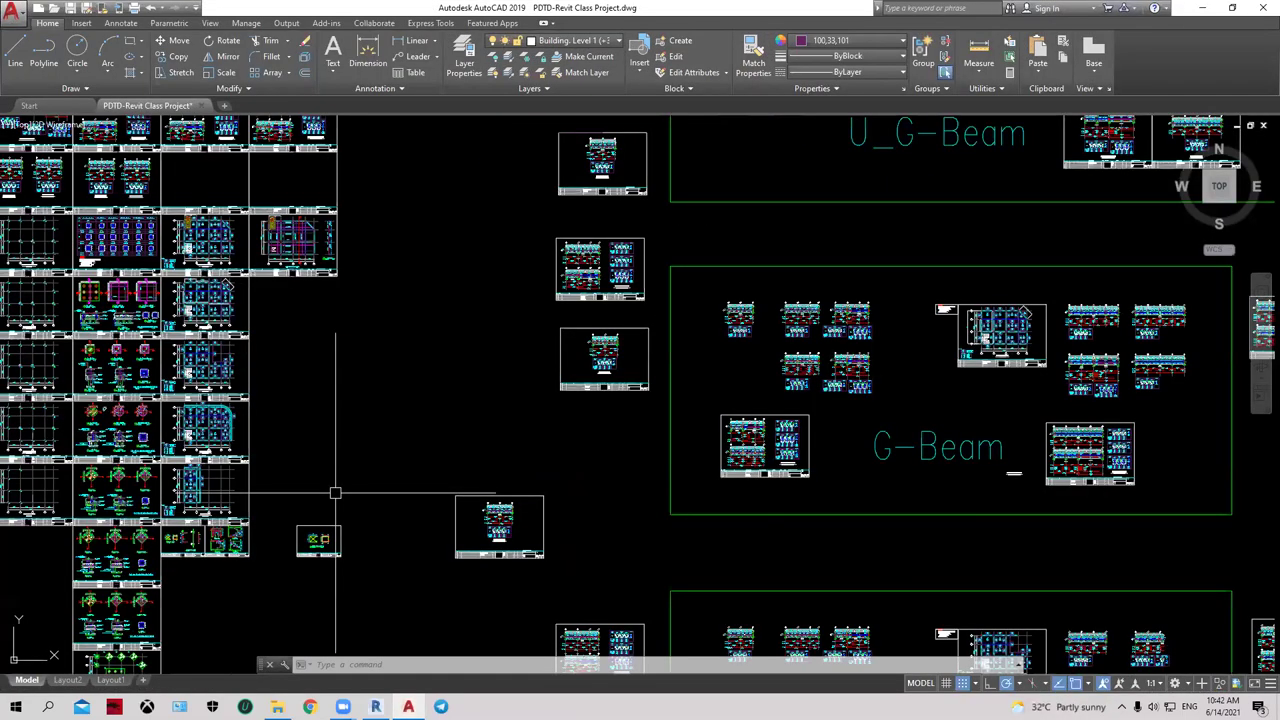
pyautogui.scroll(5, 275, 290)
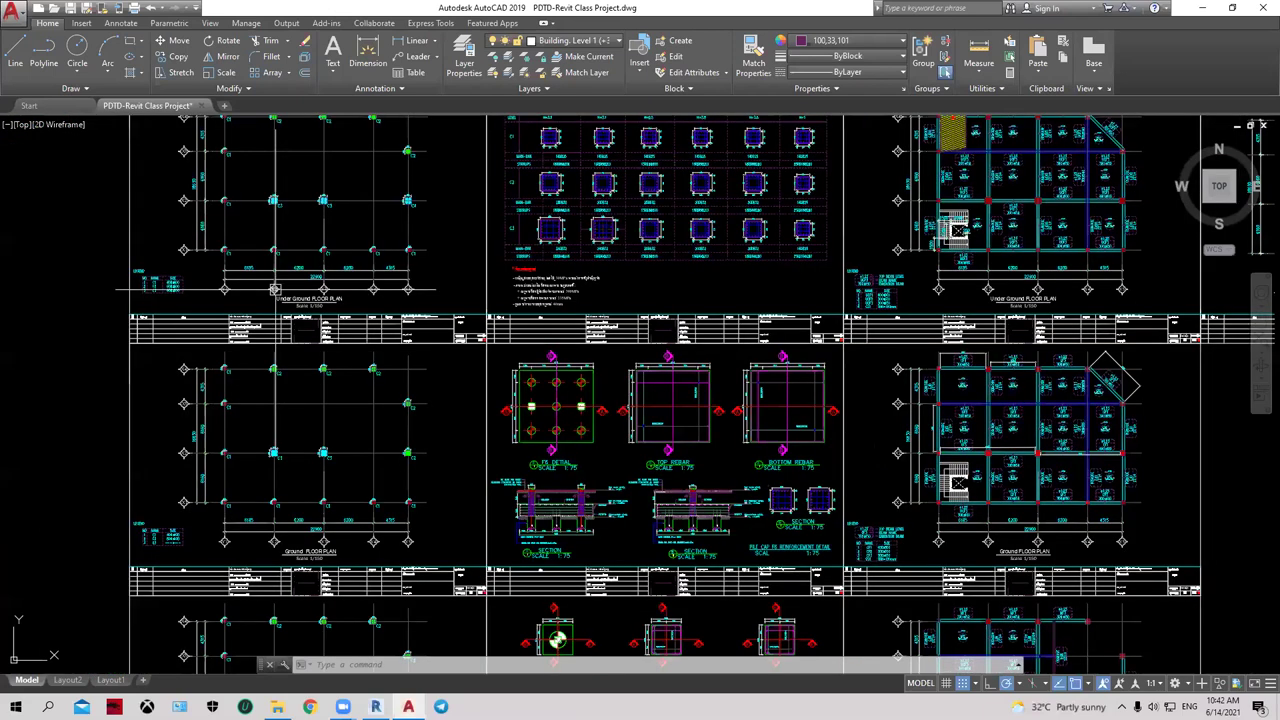
pyautogui.scroll(2, 750, 417)
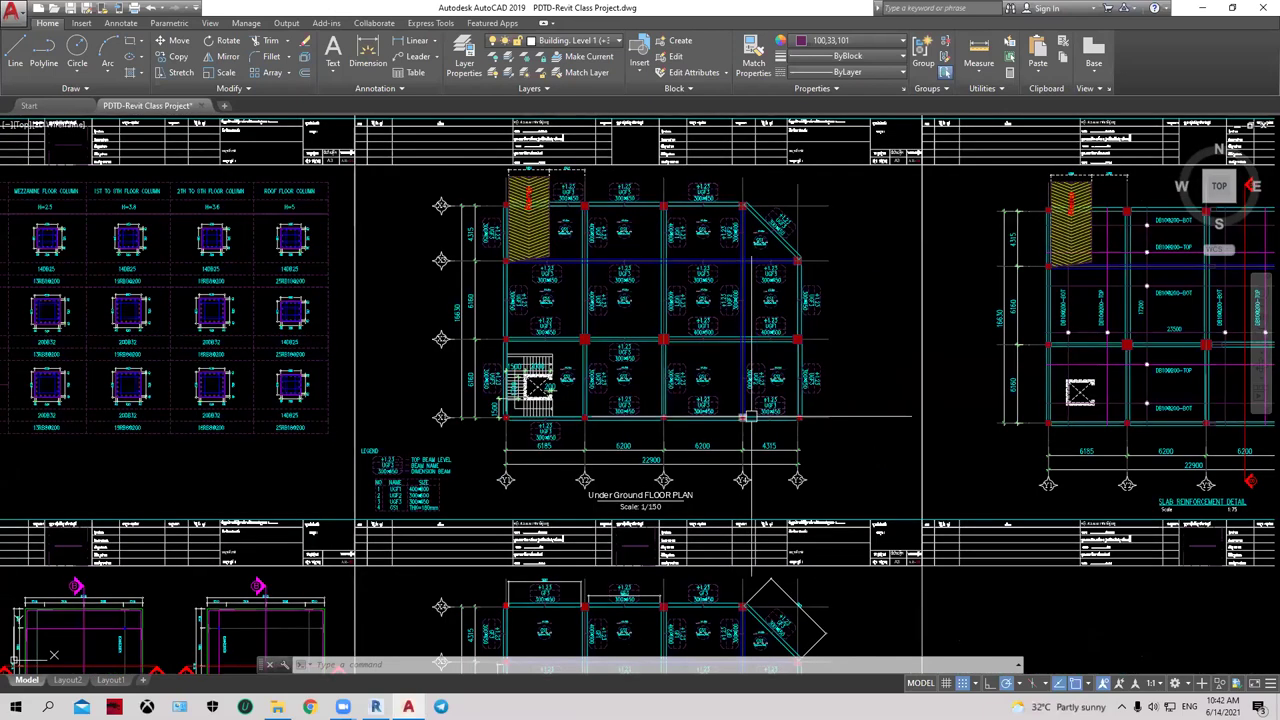
pyautogui.moveTo(750, 417); pyautogui.dragTo(663, 363, button='middle')
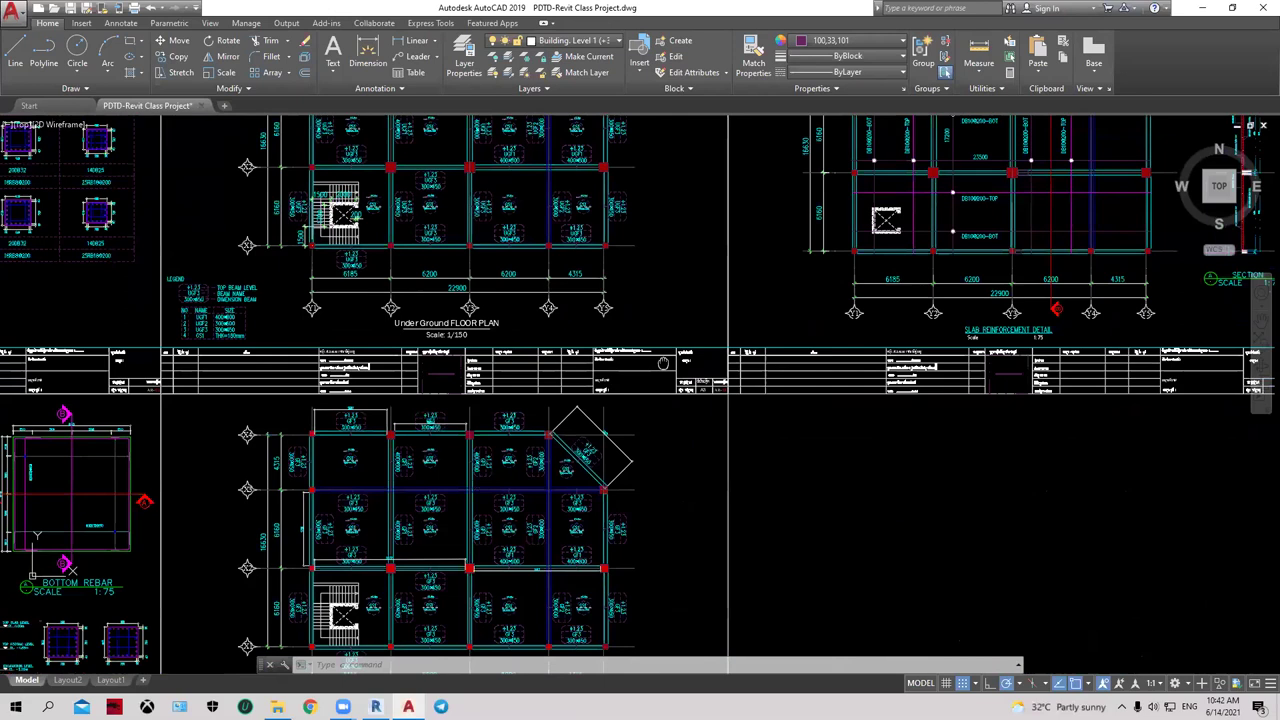
pyautogui.scroll(2, 502, 420)
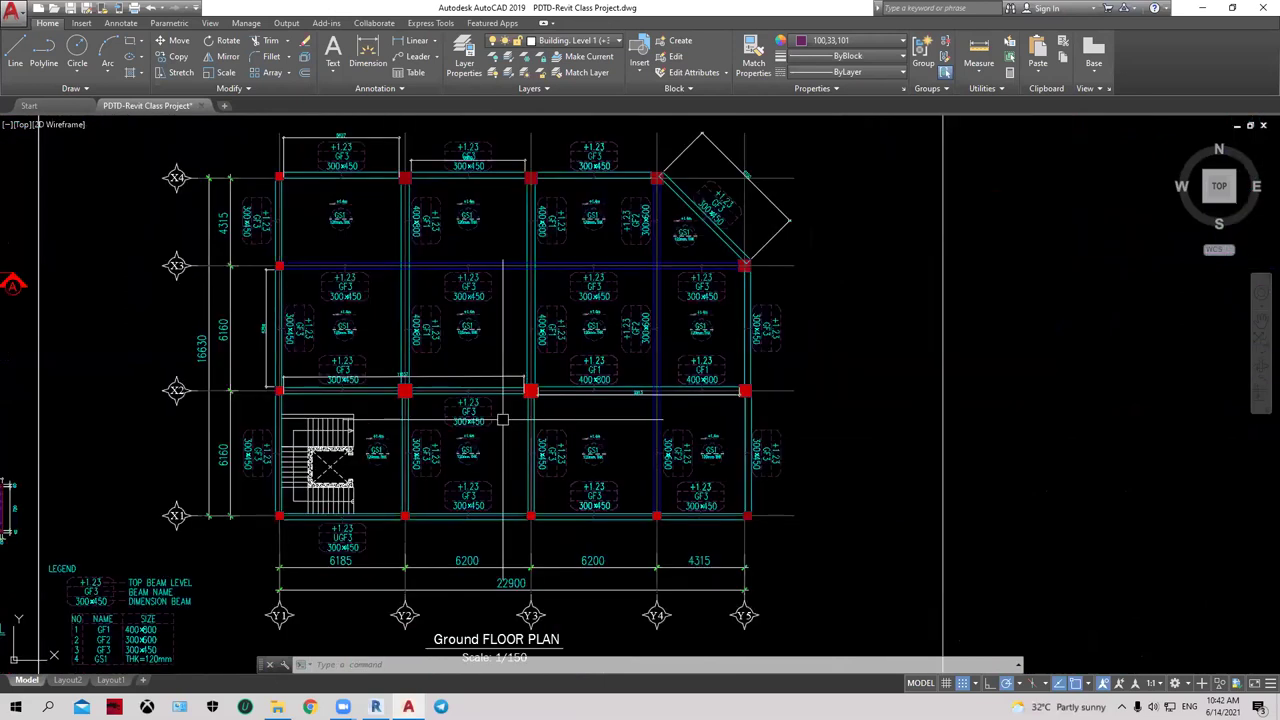
pyautogui.scroll(2, 502, 420)
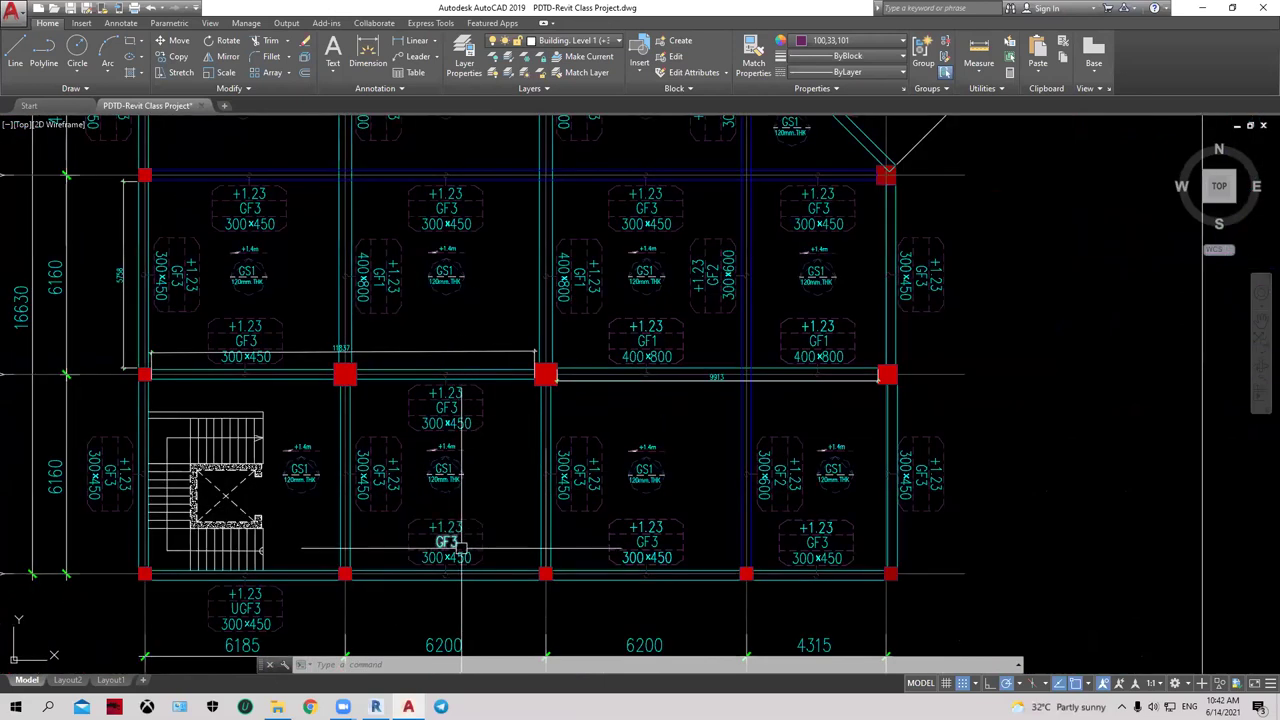
pyautogui.scroll(-2, 490, 550)
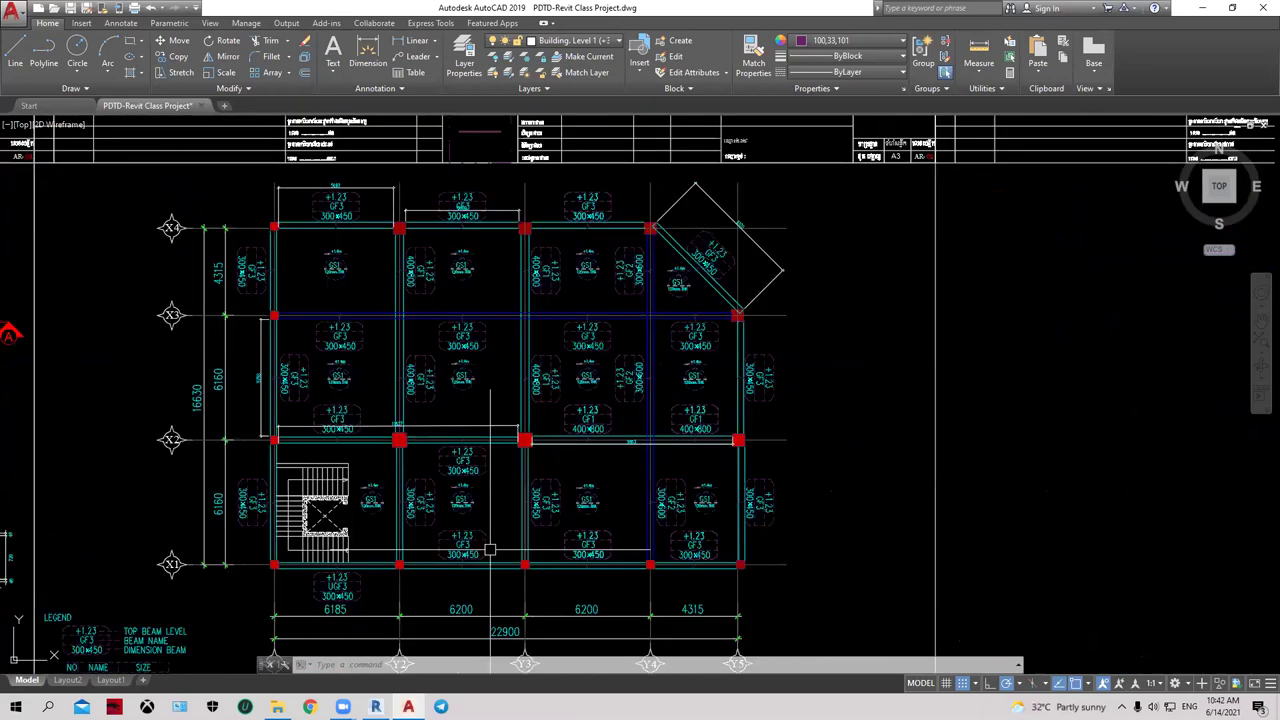
# - Review the Ground FLOOR PLAN and the adjoining plan with MF beams
pyautogui.moveTo(490, 550); pyautogui.dragTo(502, 250, button='middle')
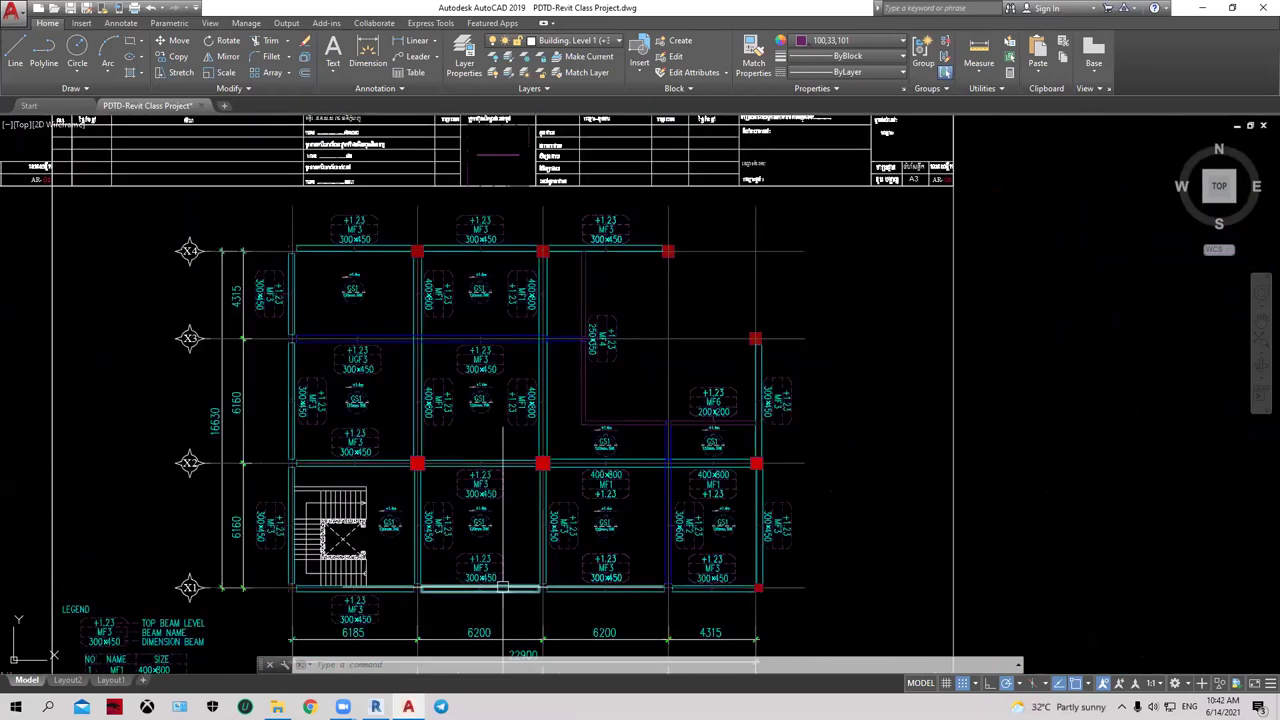
pyautogui.moveTo(375, 317); pyautogui.dragTo(395, 627, button='middle')
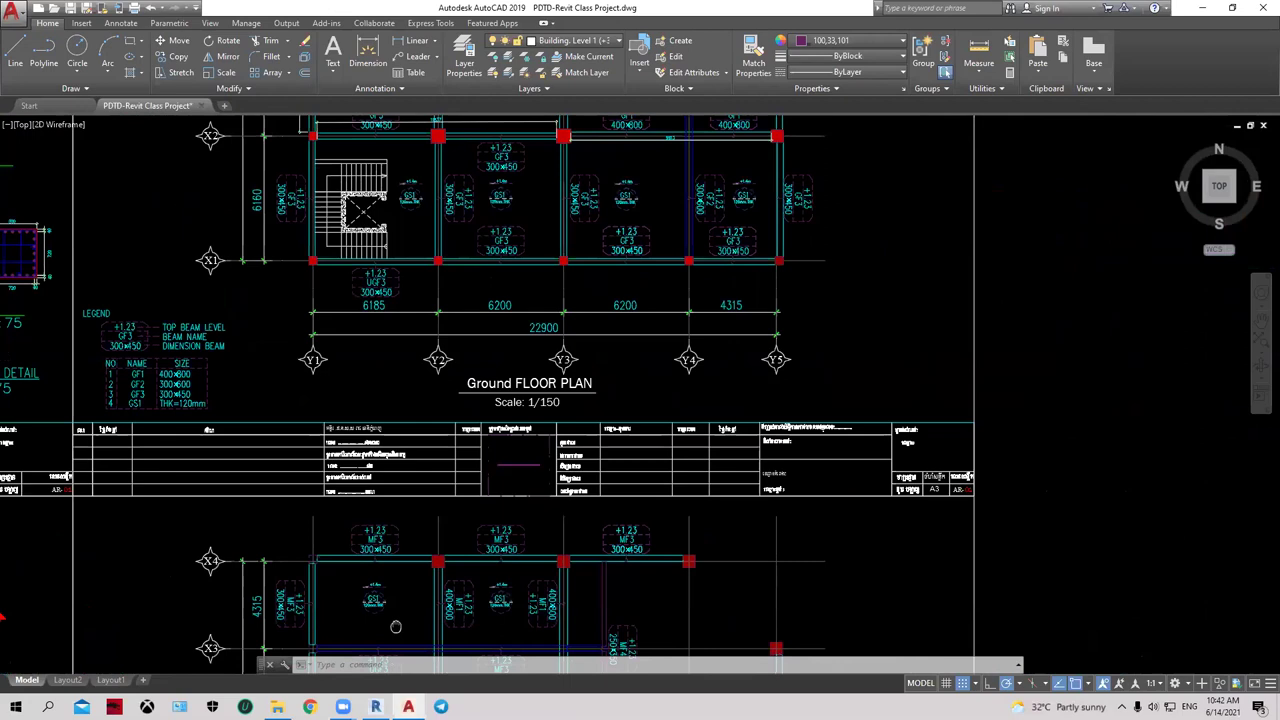
pyautogui.moveTo(395, 400); pyautogui.dragTo(560, 600, button='middle')
pyautogui.moveTo(559, 527); pyautogui.dragTo(523, 495, button='middle')
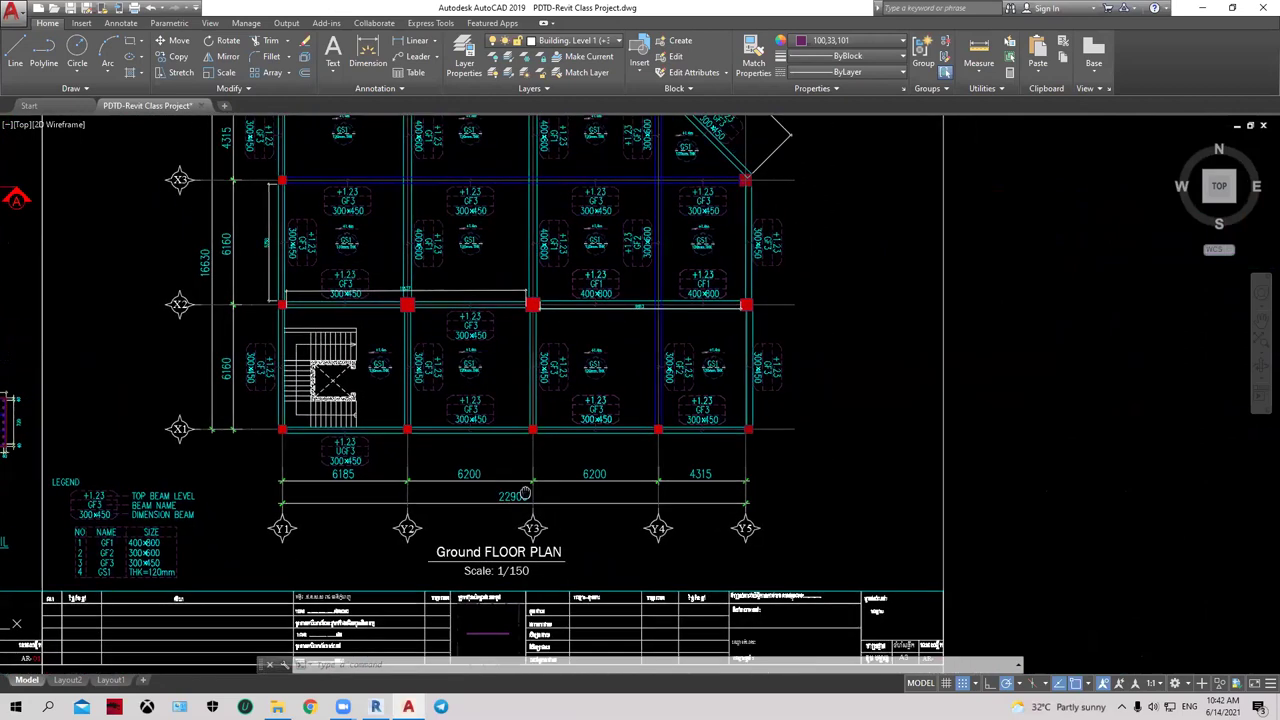
pyautogui.moveTo(524, 494)
pyautogui.mouseDown(button='middle')
pyautogui.moveTo(574, 309)
pyautogui.moveTo(560, 650)
pyautogui.mouseUp(button='middle')
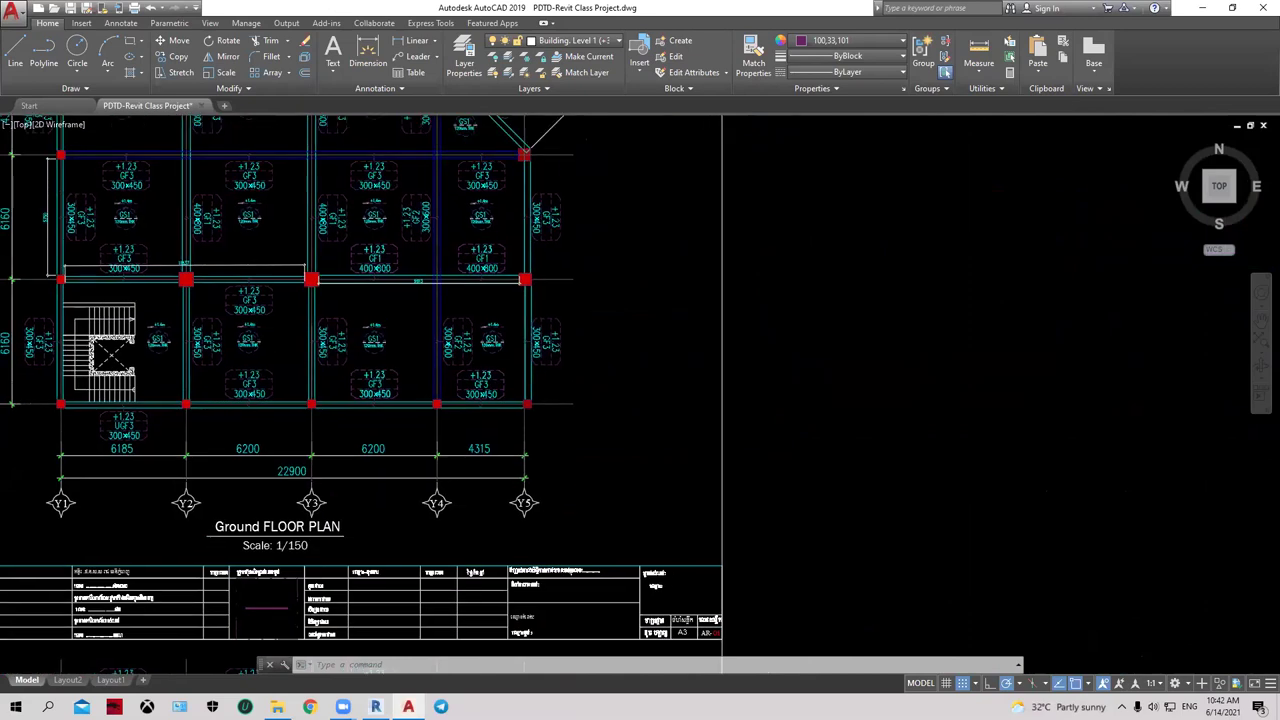
pyautogui.scroll(-3, 583, 337)
pyautogui.scroll(3, 421, 449)
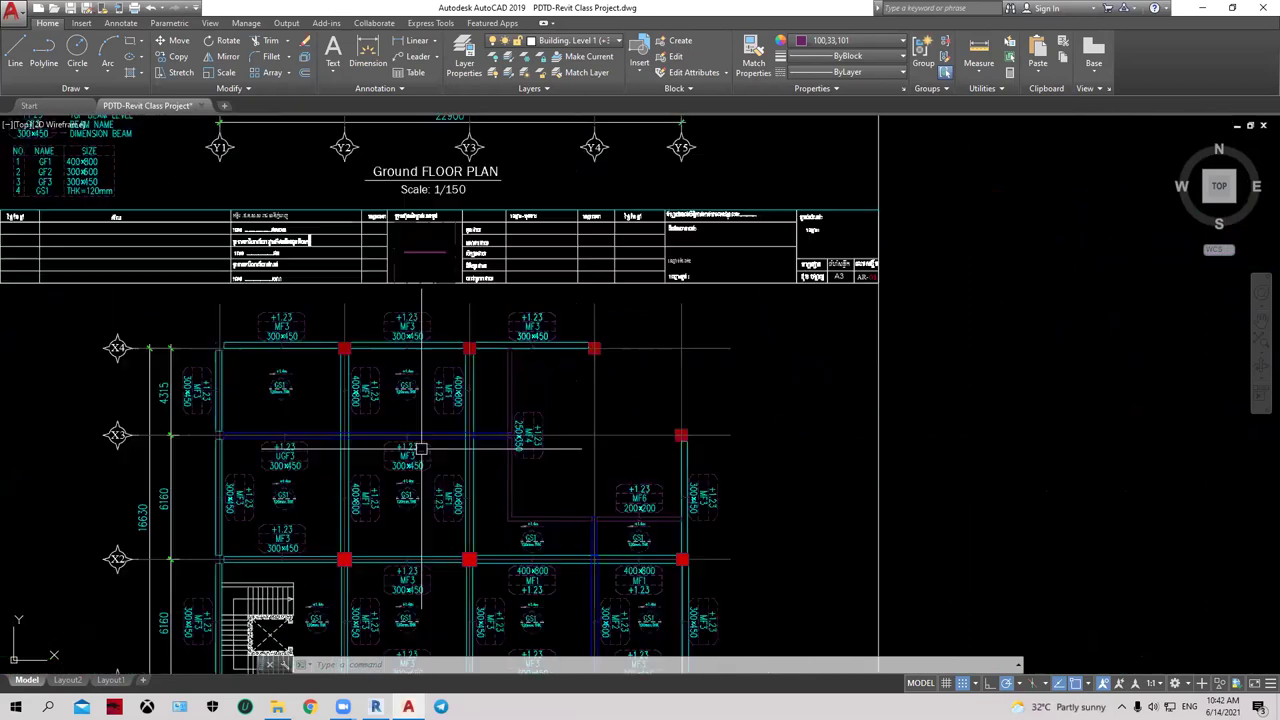
pyautogui.moveTo(421, 449); pyautogui.dragTo(457, 631, button='middle')
pyautogui.scroll(-2, 498, 517)
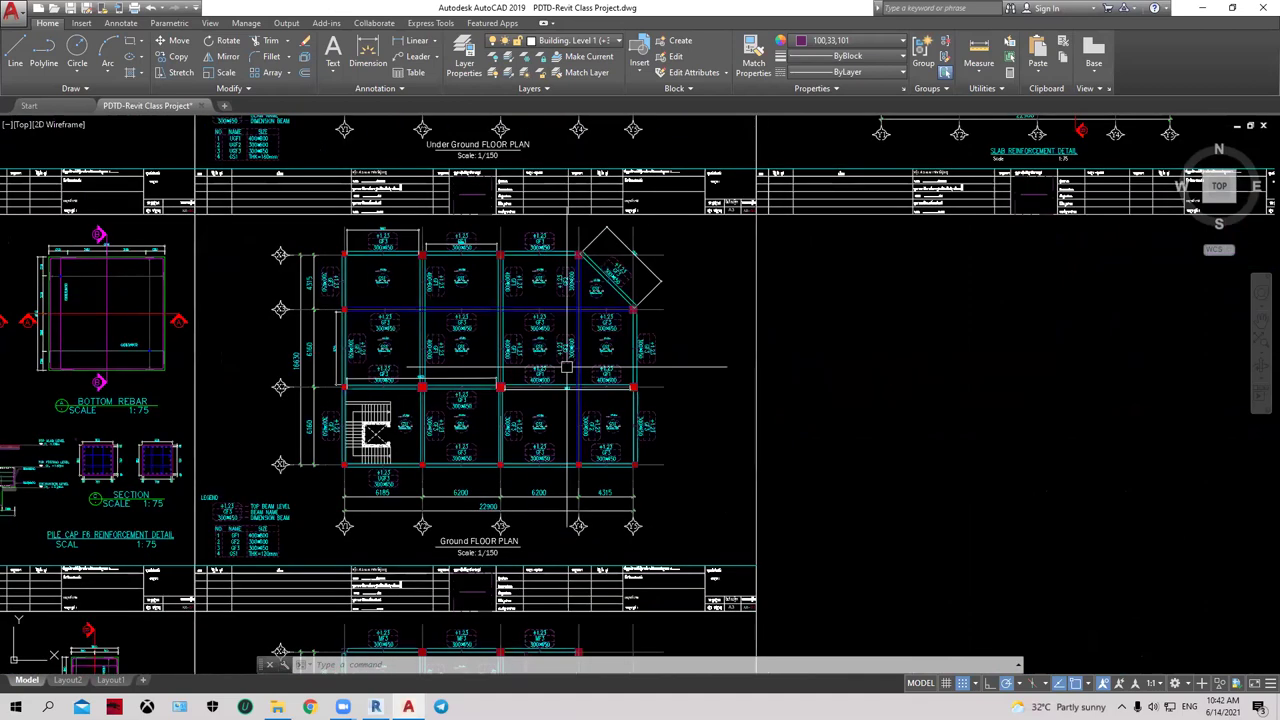
pyautogui.moveTo(556, 367); pyautogui.dragTo(567, 348, button='middle')
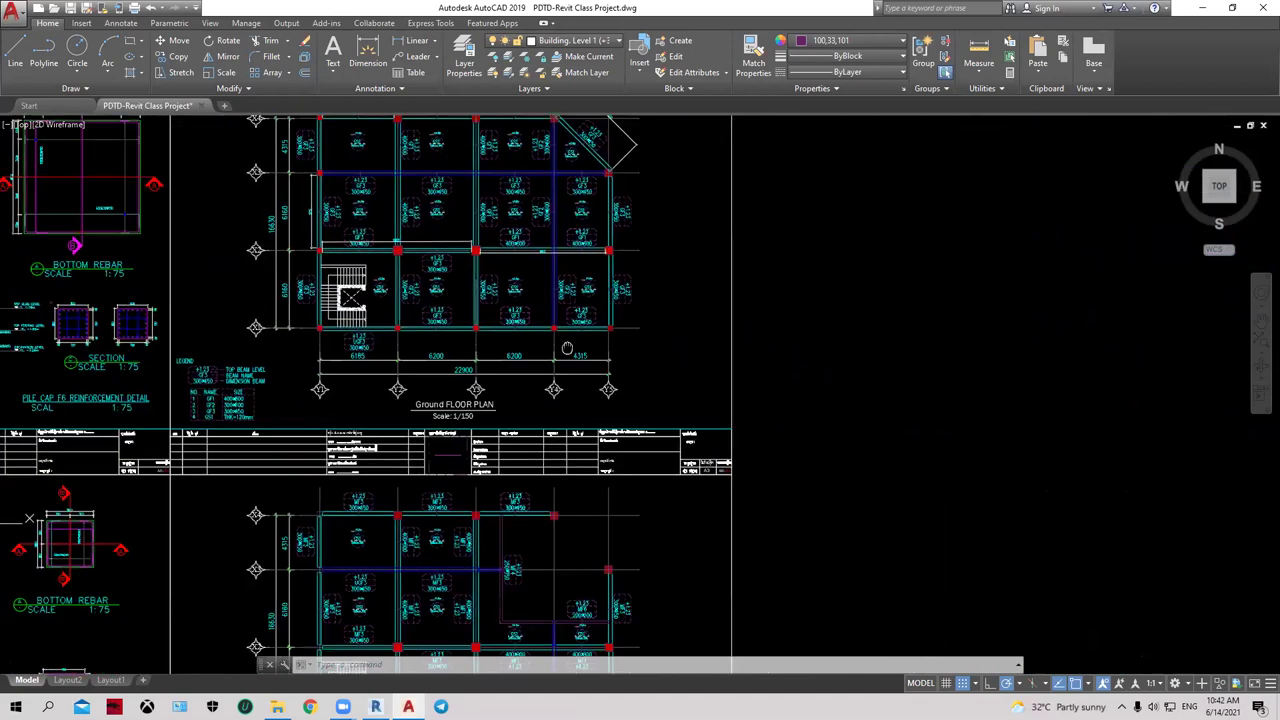
# - Zoom into the Mezzanine beam plan (MF3 beams 300×450), then minimize AutoCAD
pyautogui.hotkey('ctrl', 'z')
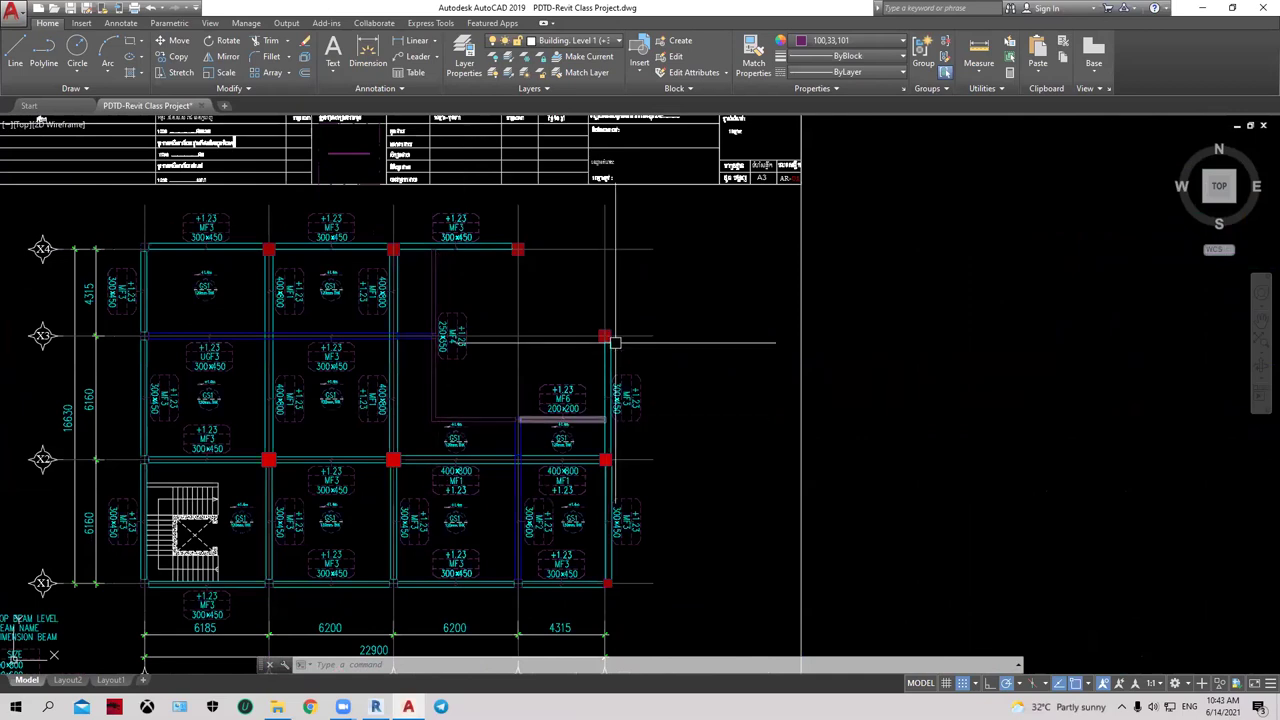
pyautogui.scroll(2, 185, 542)
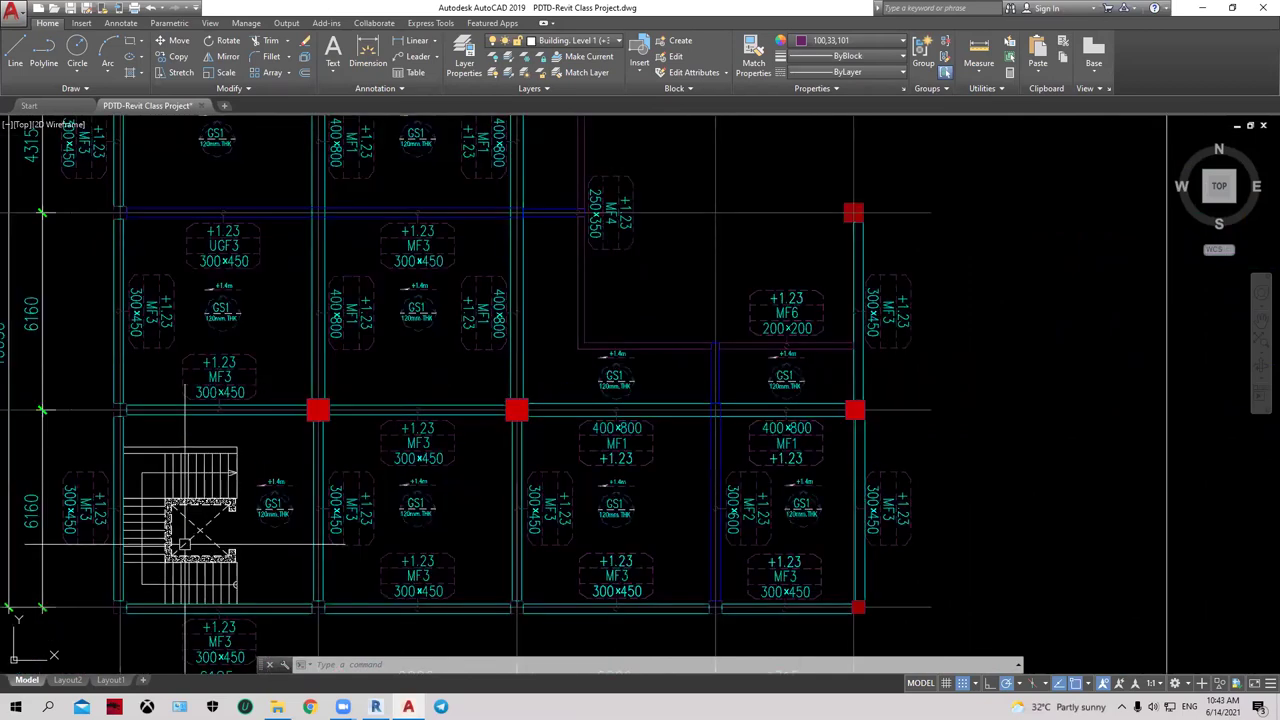
pyautogui.scroll(-2, 185, 545)
pyautogui.scroll(2, 289, 377)
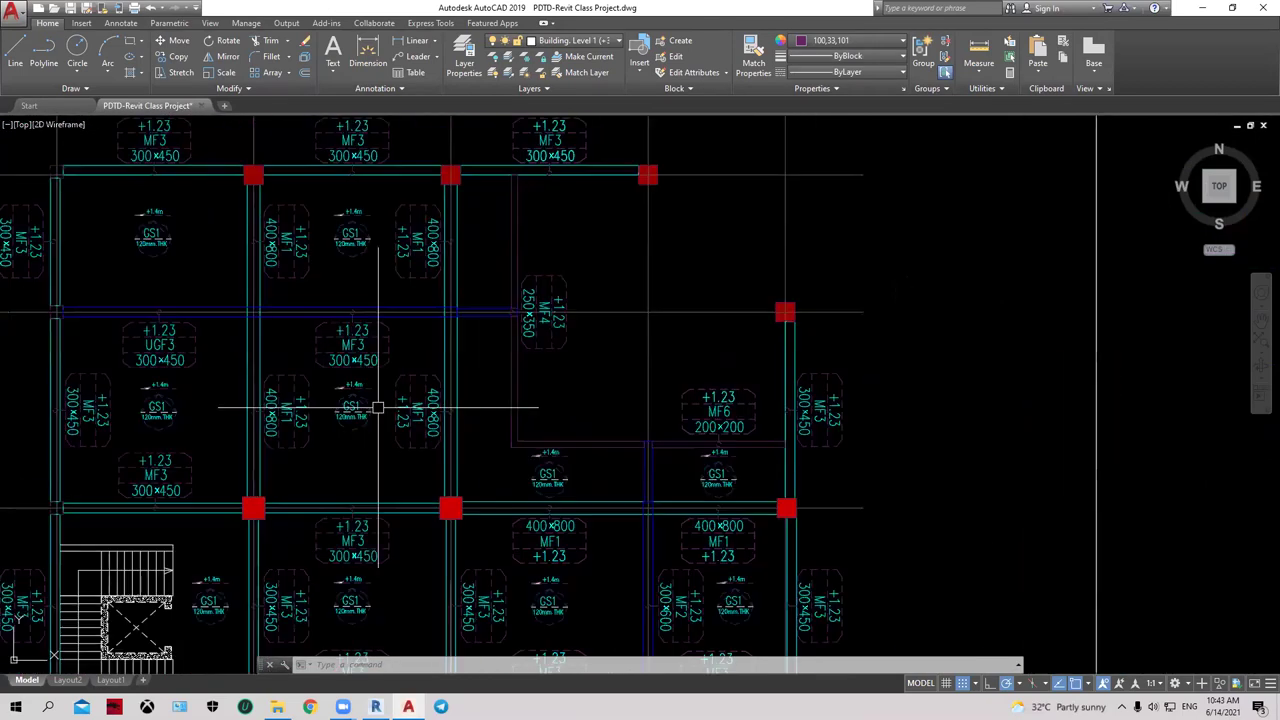
pyautogui.scroll(-2, 378, 408)
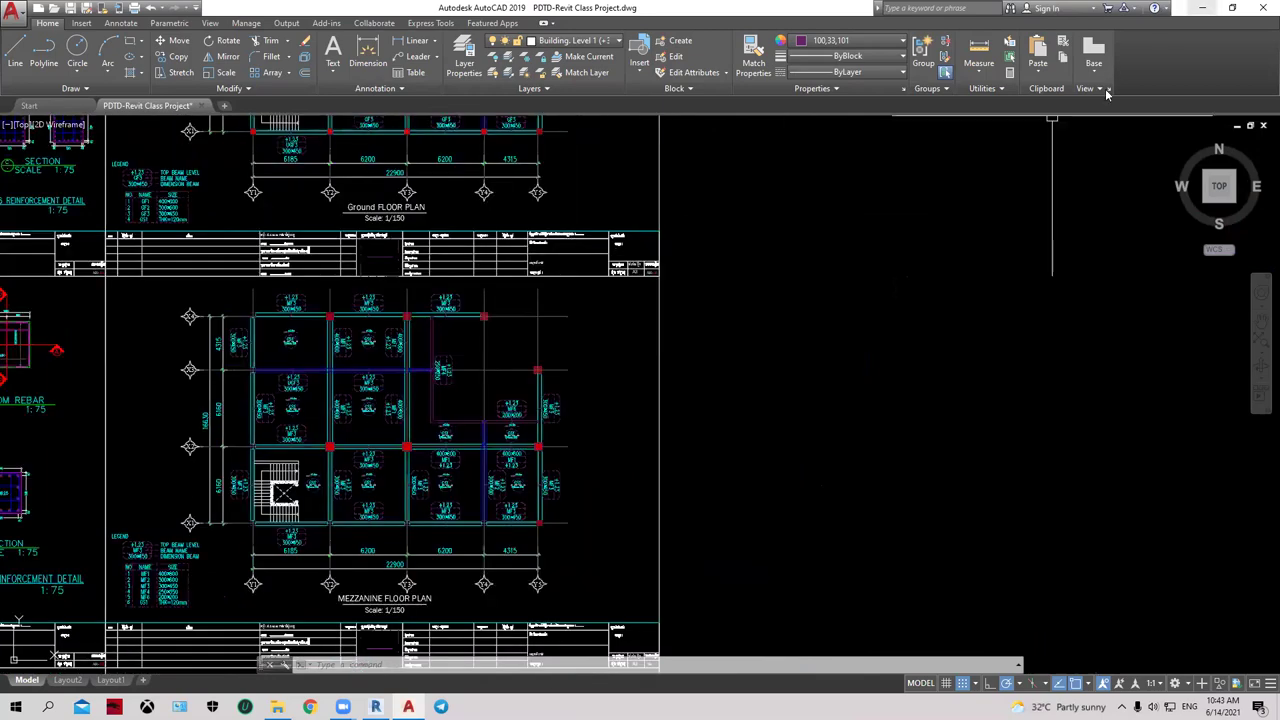
pyautogui.click(1201, 7)
# - Switch to the 3D view and turn it to FRONT on the ViewCube
pyautogui.moveTo(681, 443); pyautogui.dragTo(713, 390, button='middle')
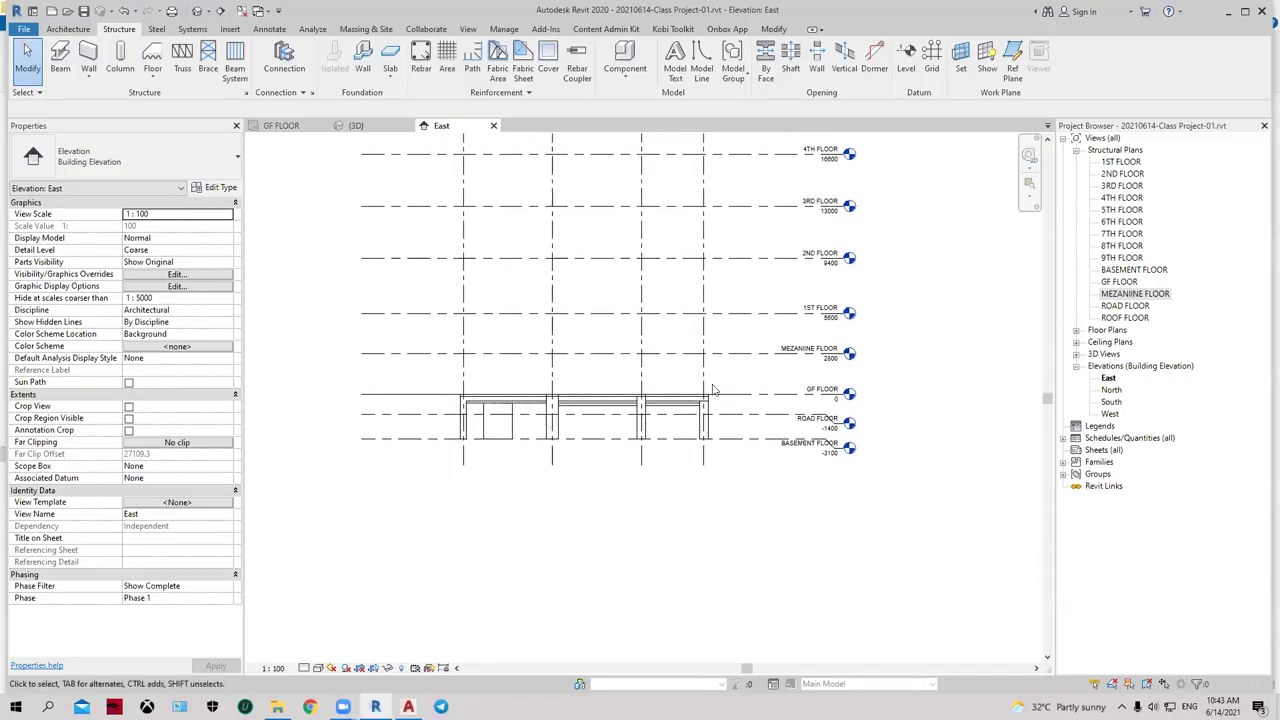
pyautogui.scroll(1, 675, 386)
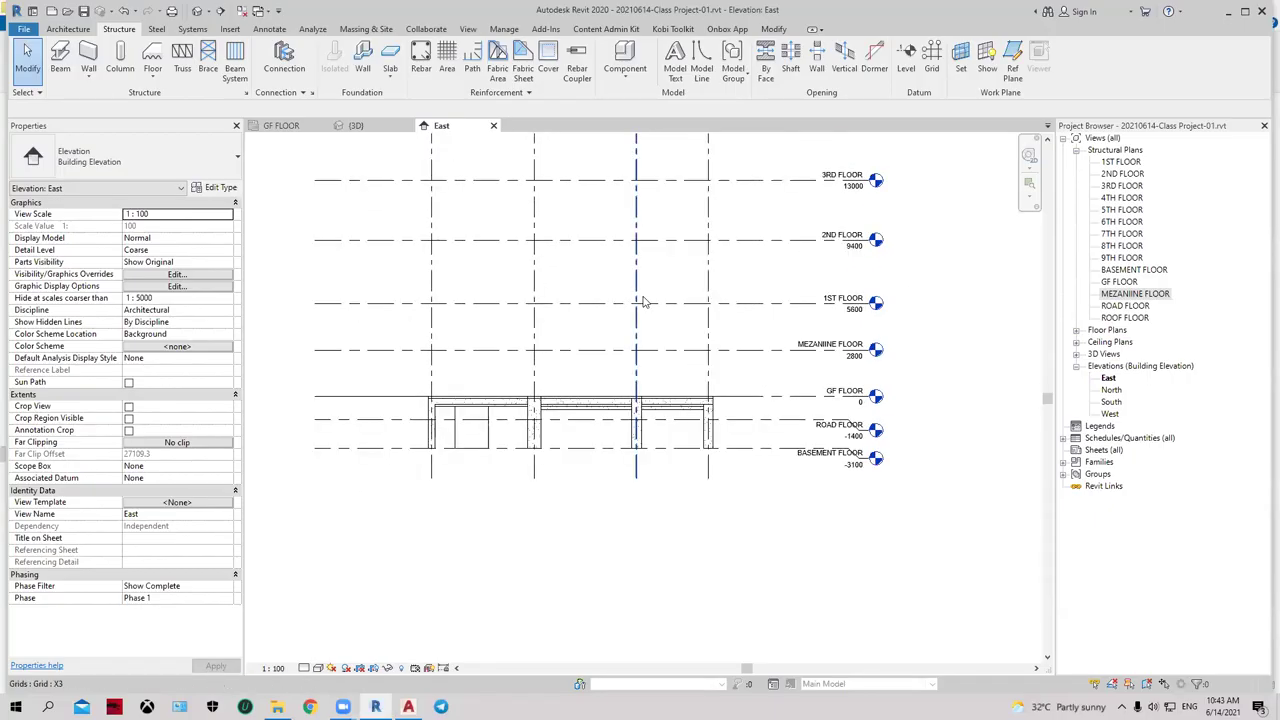
pyautogui.click(358, 126)
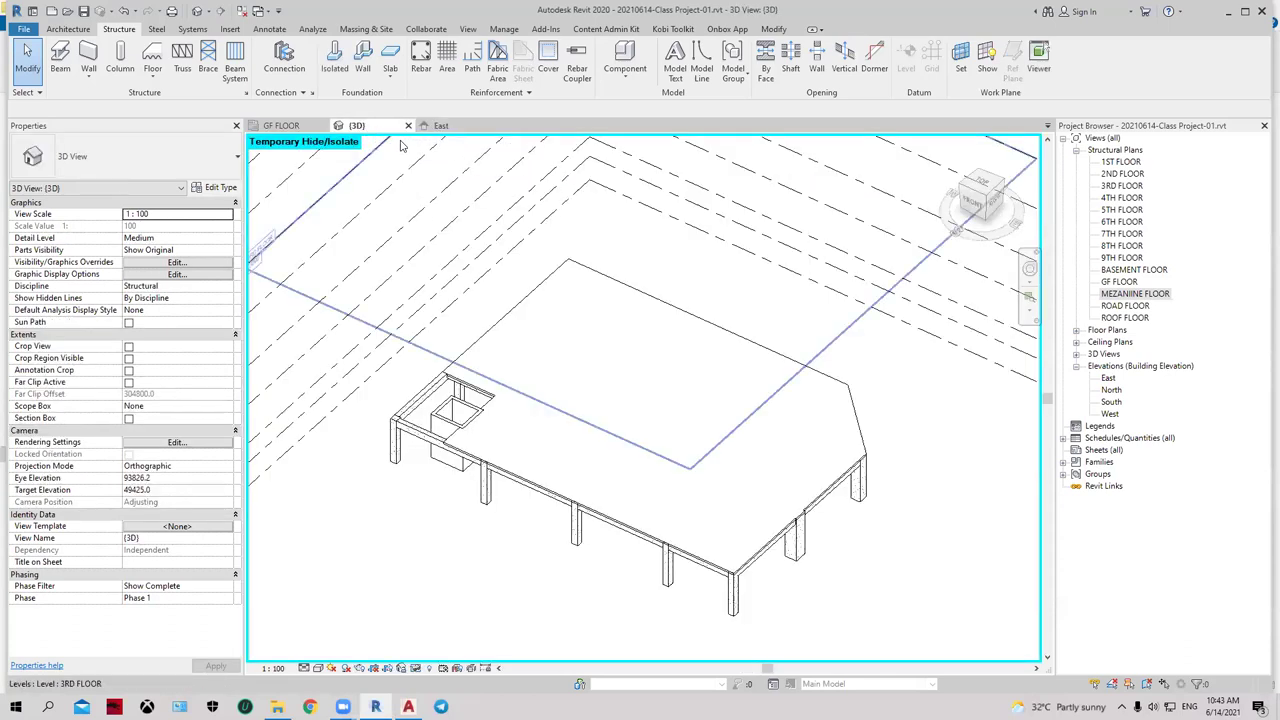
pyautogui.click(441, 126)
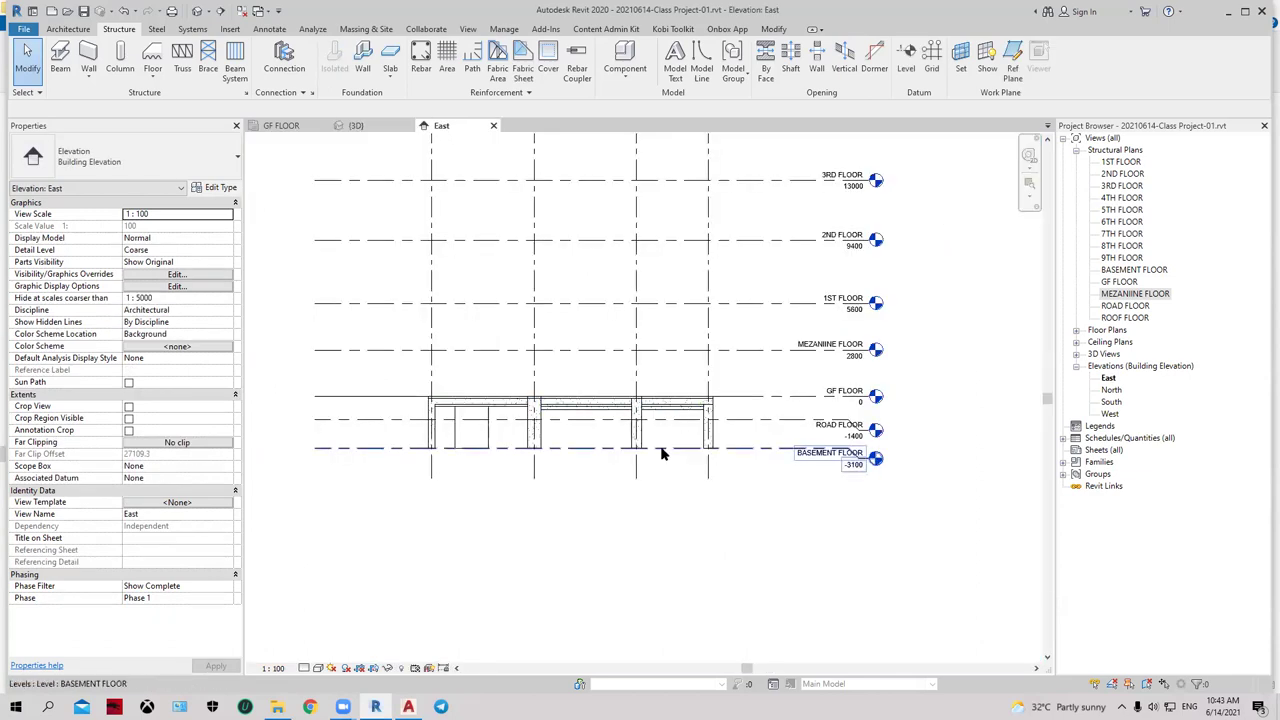
pyautogui.click(370, 129)
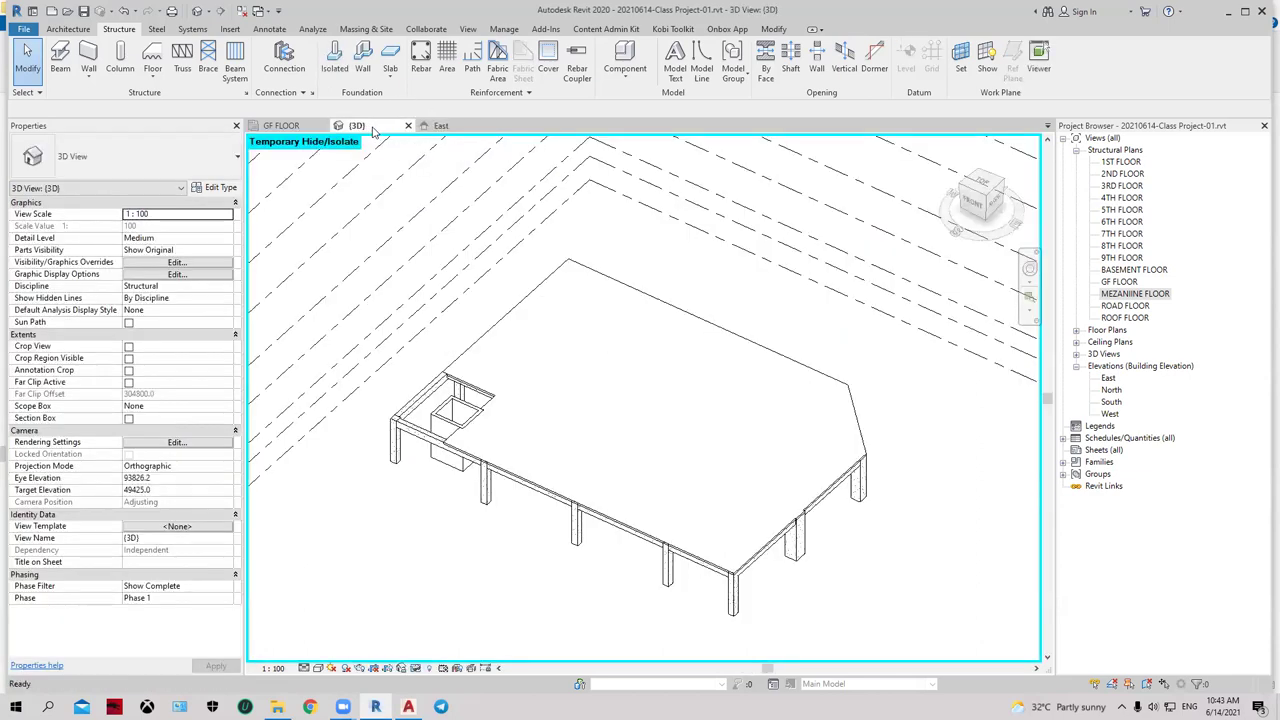
pyautogui.click(973, 204)
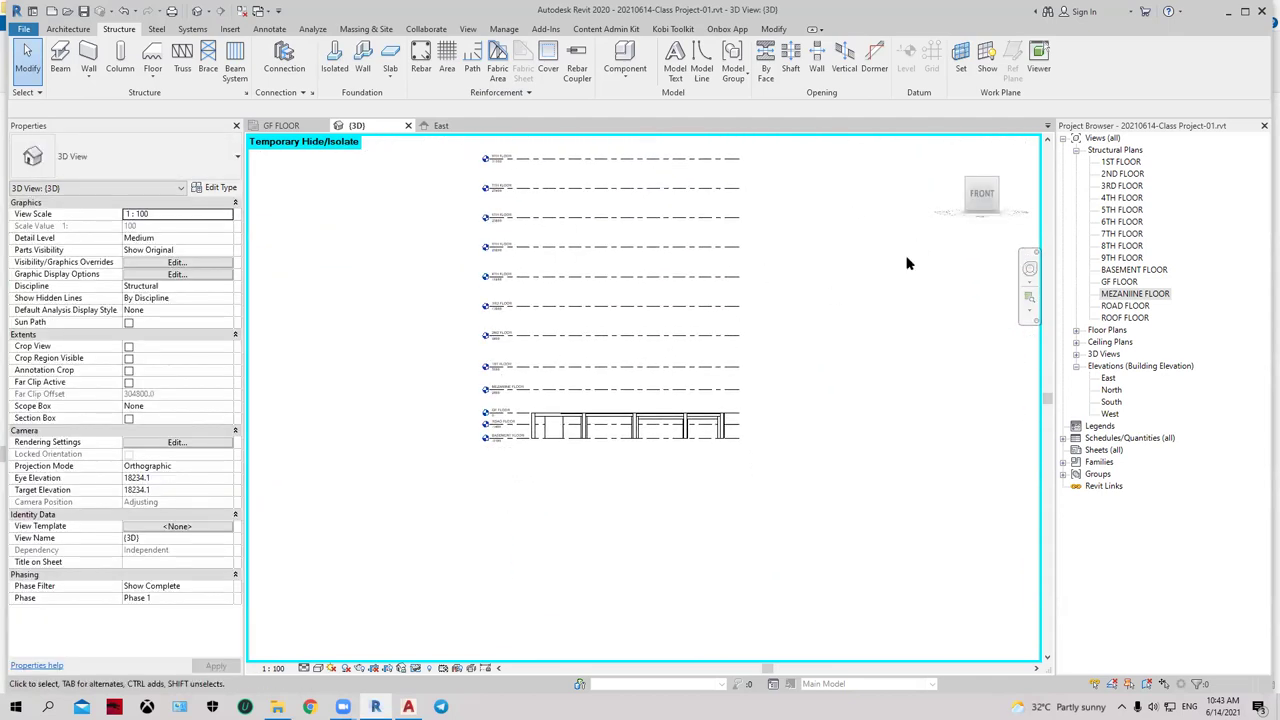
# - Fit the levels and framing in view and window-select the ground-floor columns and beams
pyautogui.keyDown('shift'); pyautogui.moveTo(955, 322); pyautogui.dragTo(795, 365, button='middle'); pyautogui.keyUp('shift')
pyautogui.keyDown('shift'); pyautogui.moveTo(760, 413); pyautogui.dragTo(643, 520, button='middle'); pyautogui.keyUp('shift')
pyautogui.scroll(5, 643, 560)
pyautogui.moveTo(643, 603); pyautogui.dragTo(586, 500, button='middle')
pyautogui.scroll(-1, 549, 480)
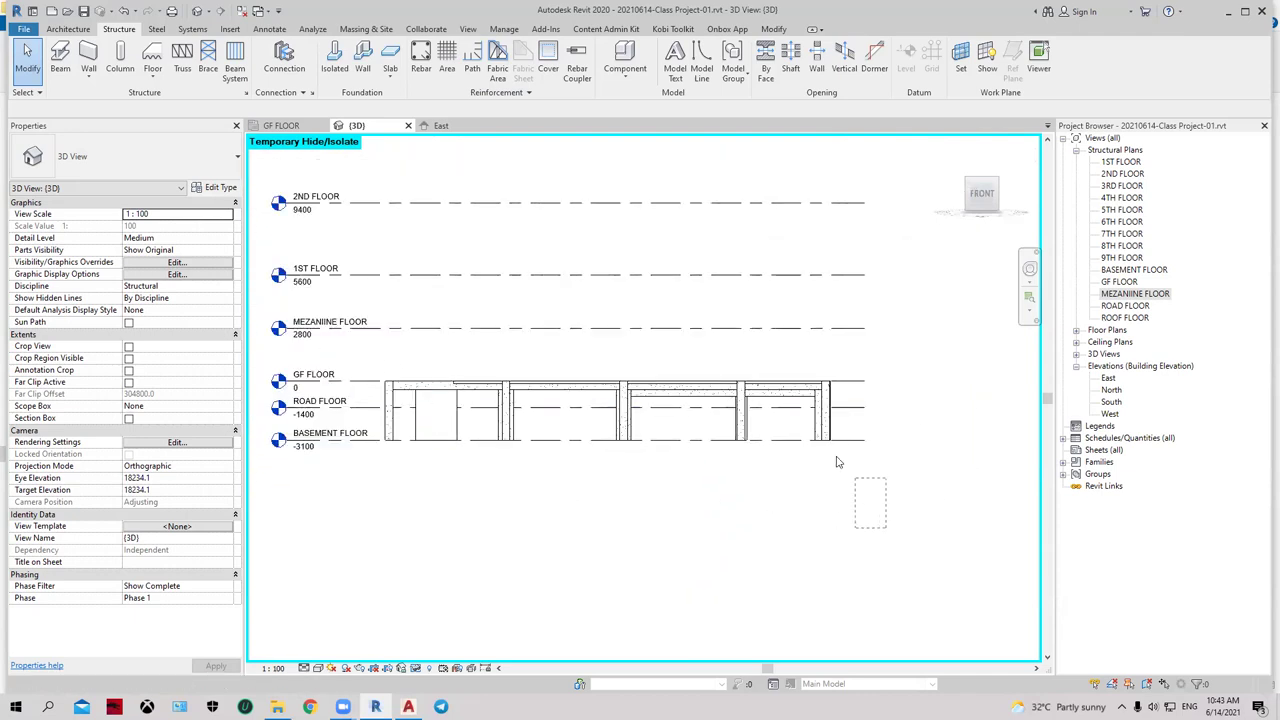
pyautogui.moveTo(838, 462); pyautogui.dragTo(380, 422)
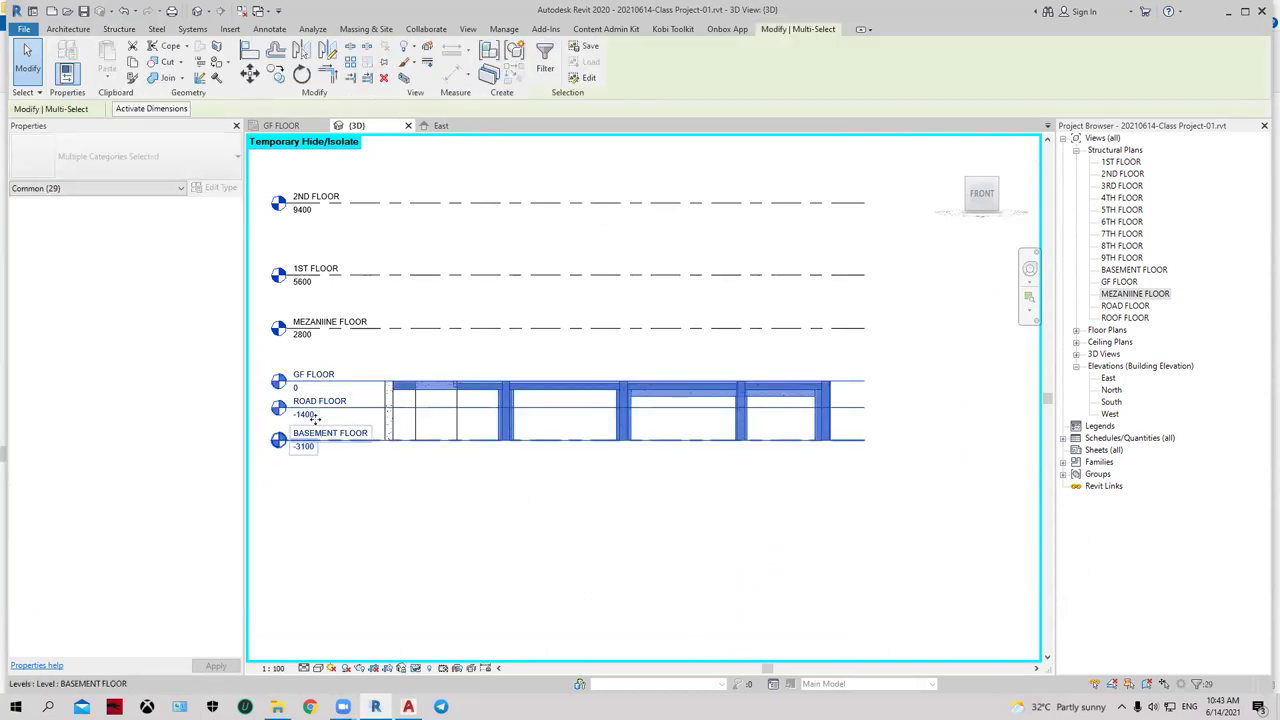
# - Window-select the whole ground-floor frame and copy it to the clipboard
pyautogui.rightClick(456, 486)
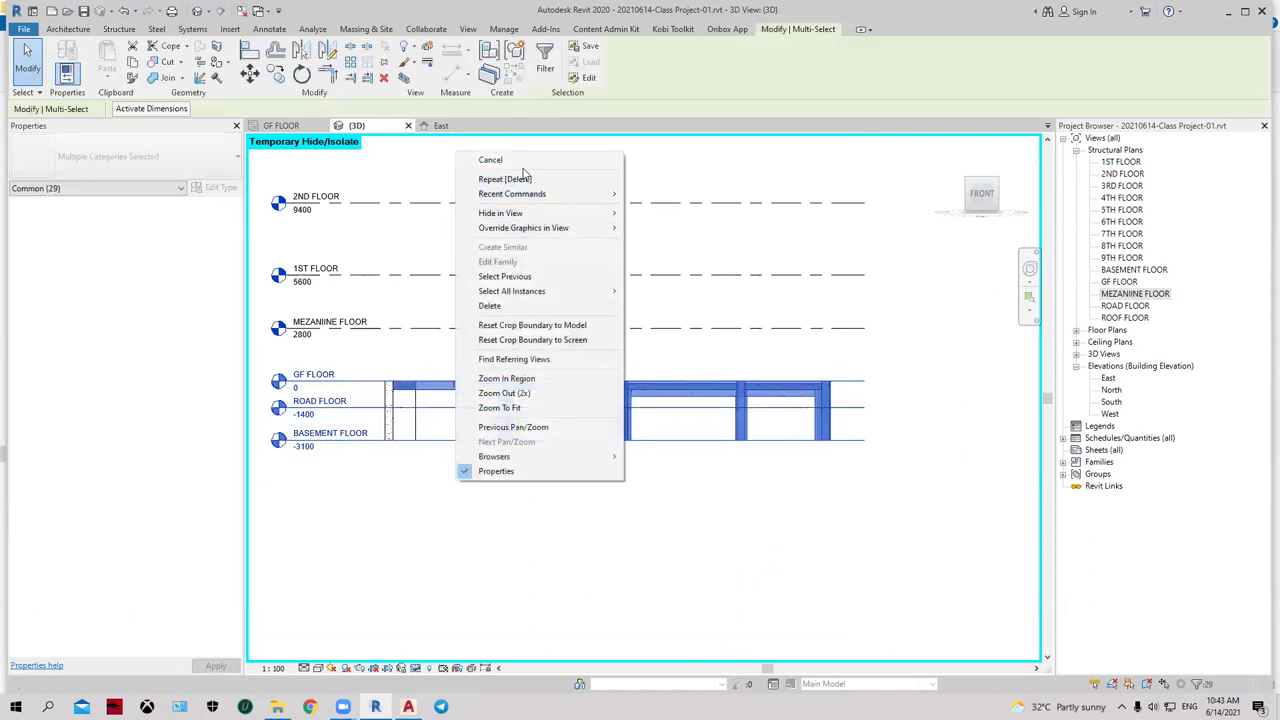
pyautogui.click(515, 162)
pyautogui.moveTo(375, 357)
pyautogui.mouseDown()
pyautogui.moveTo(559, 490)
pyautogui.moveTo(870, 487)
pyautogui.mouseUp()
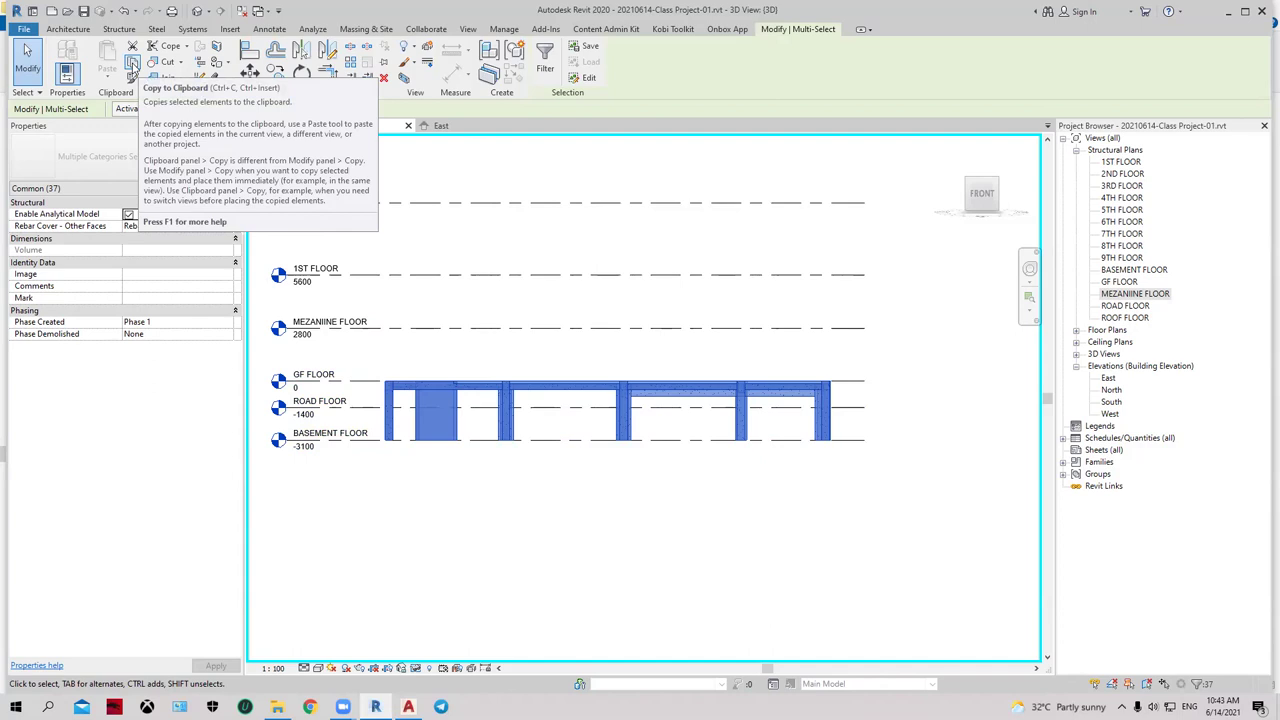
pyautogui.click(132, 63)
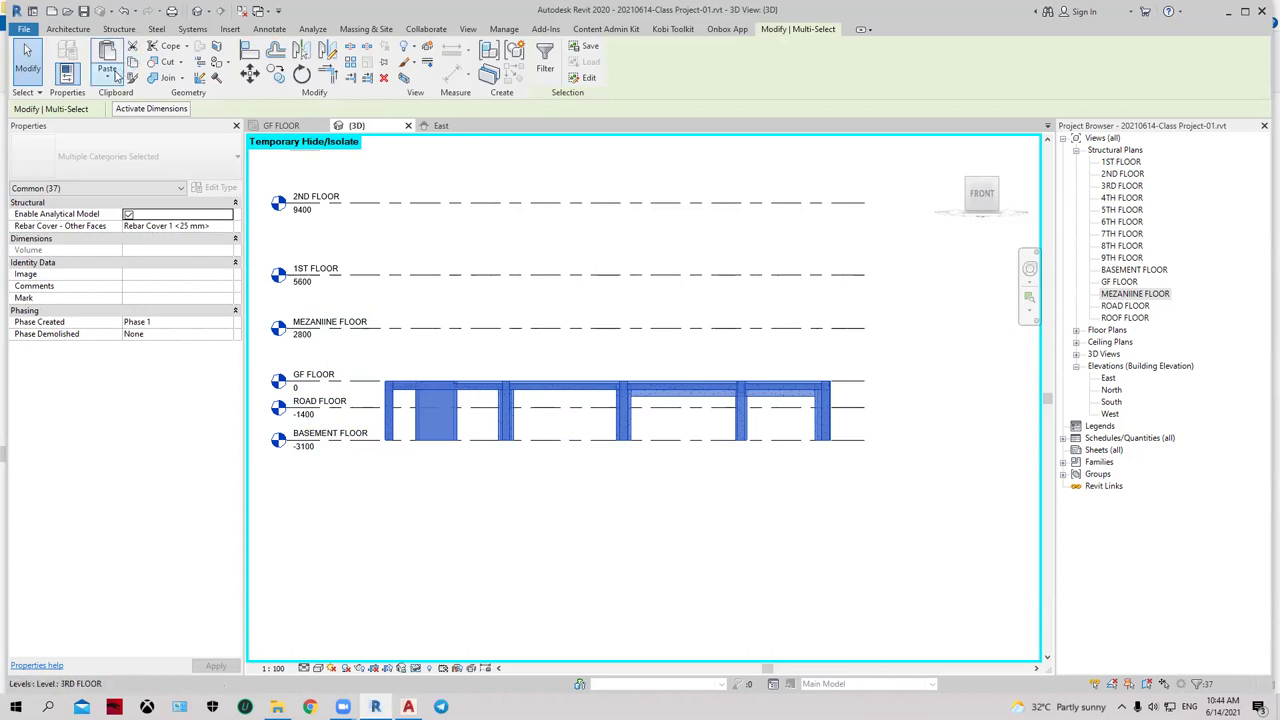
# - Cancel the started paste and window-select the ground-floor framing again
pyautogui.click(112, 72)
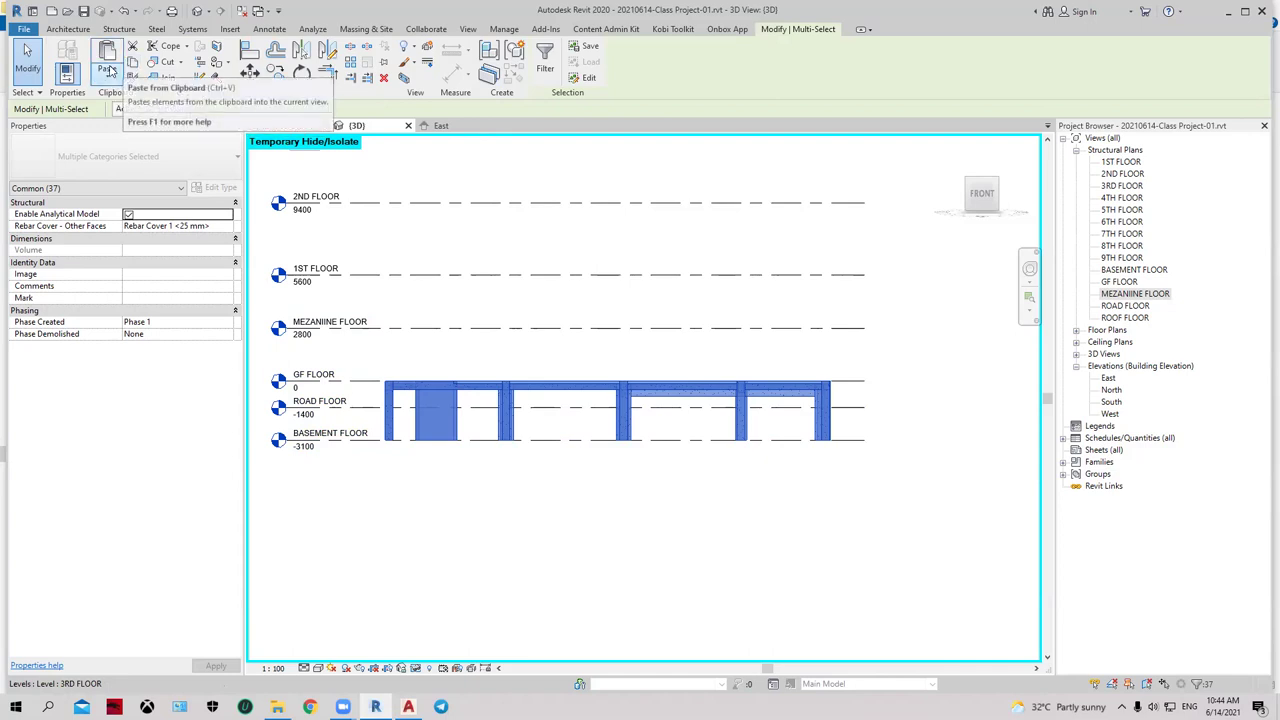
pyautogui.press('Escape')
pyautogui.press('Escape')
pyautogui.moveTo(378, 365); pyautogui.dragTo(836, 476)
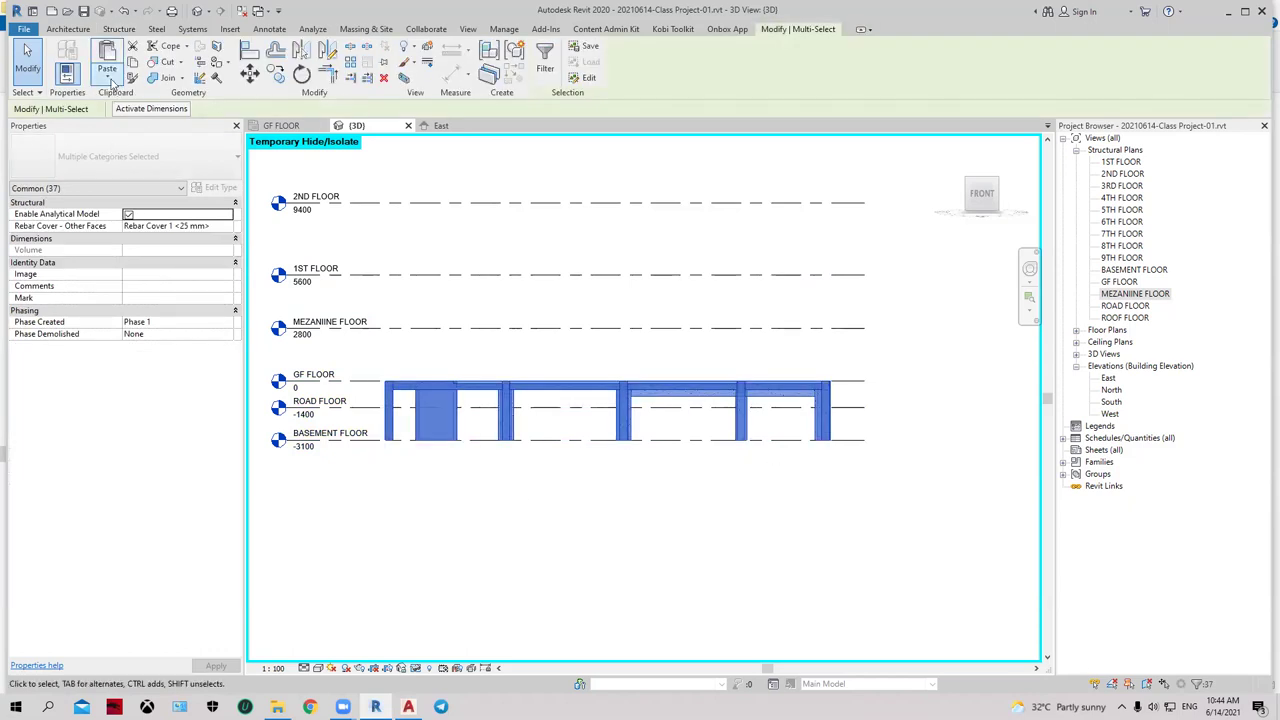
pyautogui.press('Escape')
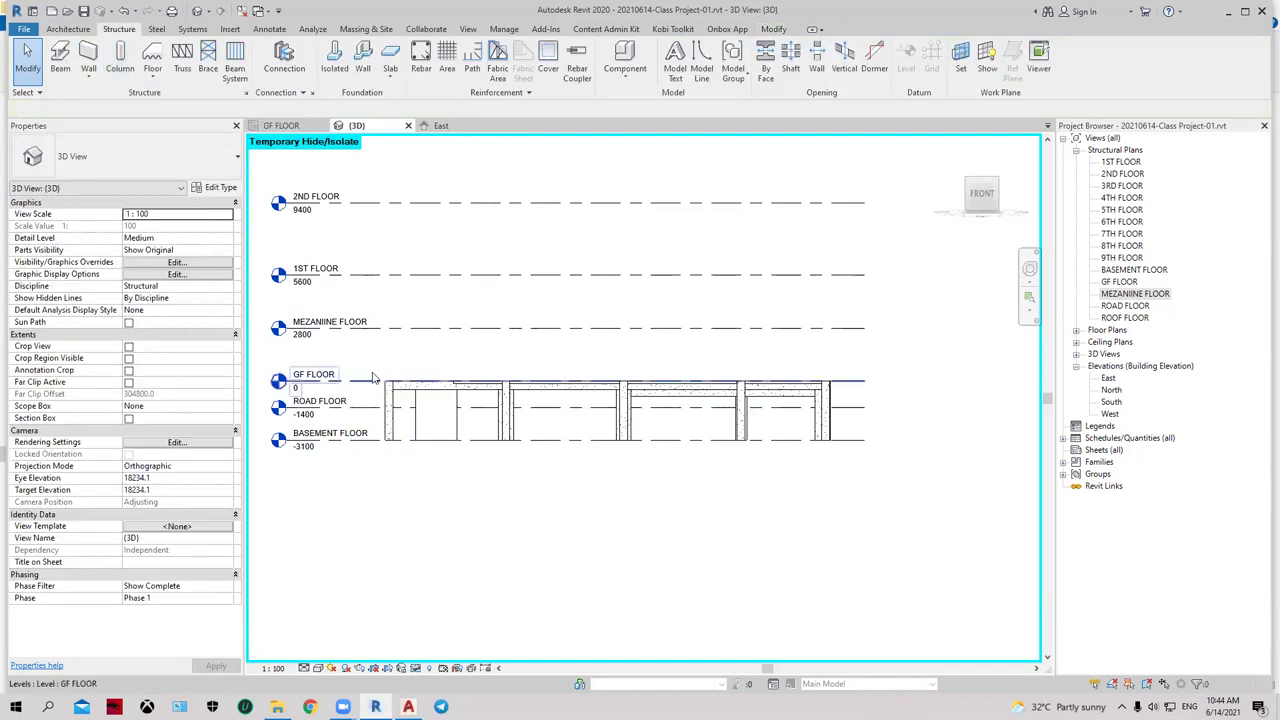
pyautogui.moveTo(372, 377); pyautogui.dragTo(838, 483)
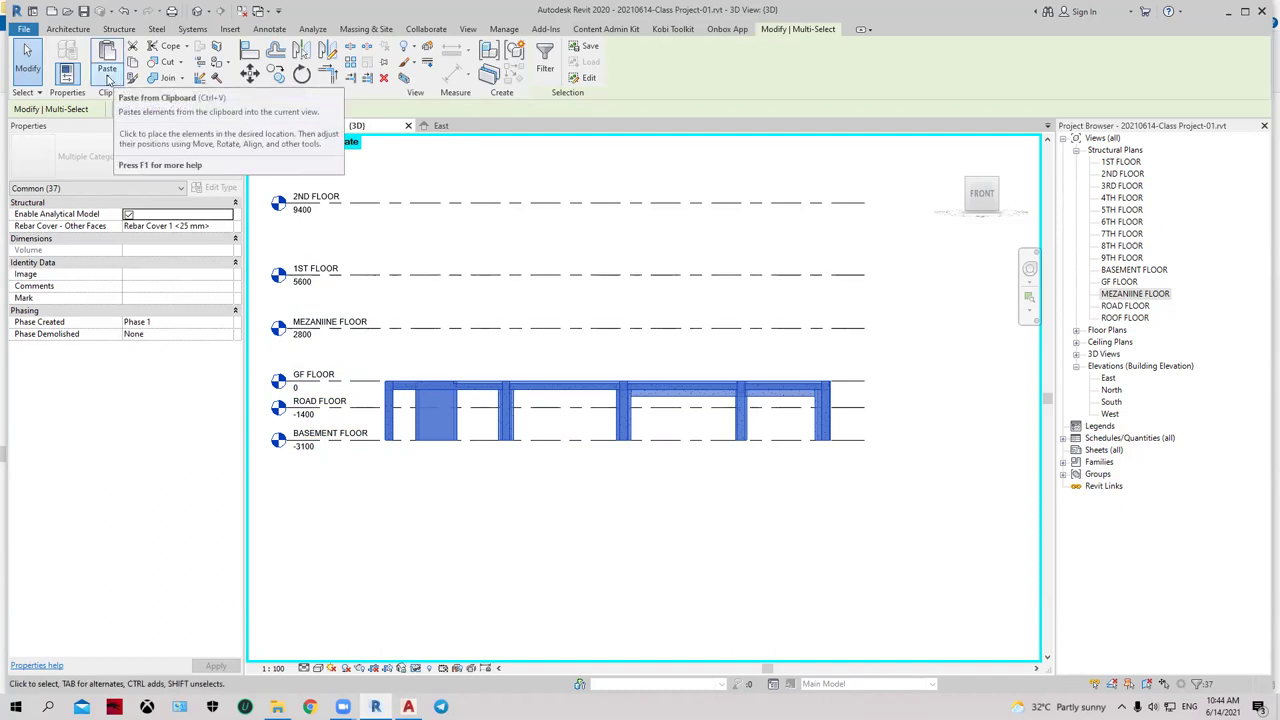
# - Paste the framing Aligned to Picked Level on MEZANIINE FLOOR and read the overlapping-walls warning
pyautogui.click(108, 80)
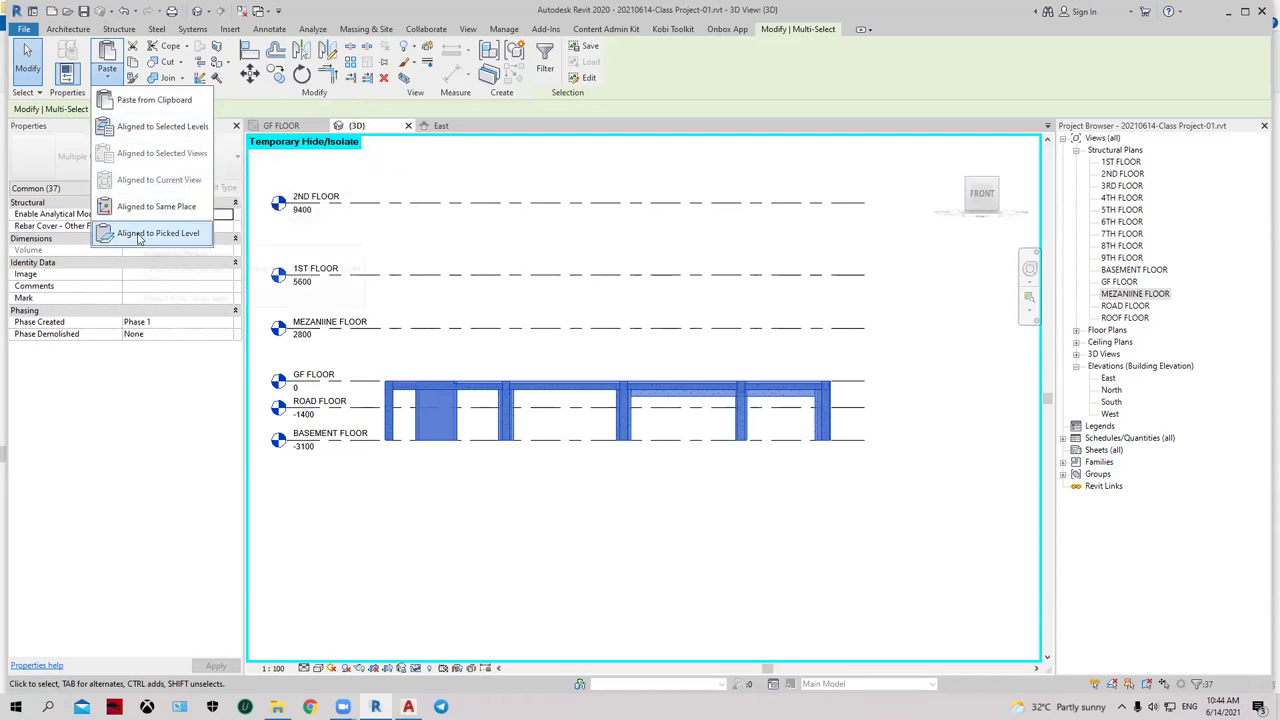
pyautogui.moveTo(158, 233)
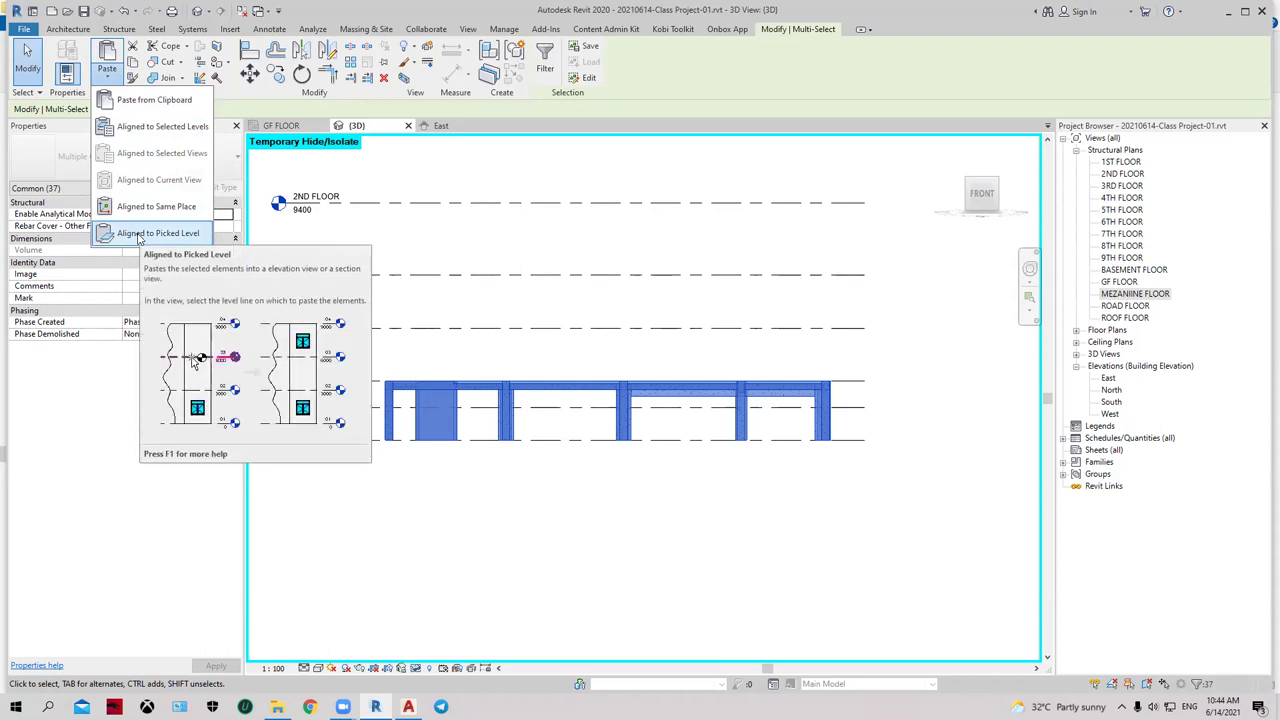
pyautogui.click(140, 234)
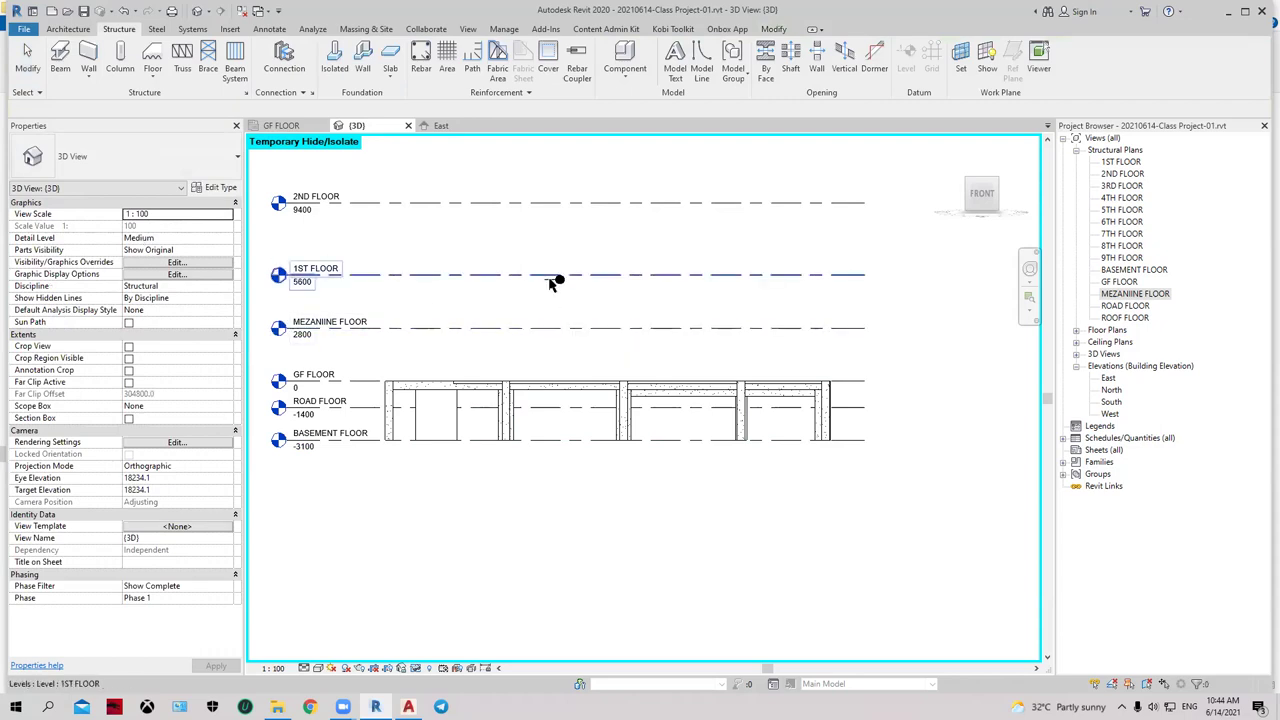
pyautogui.click(577, 334)
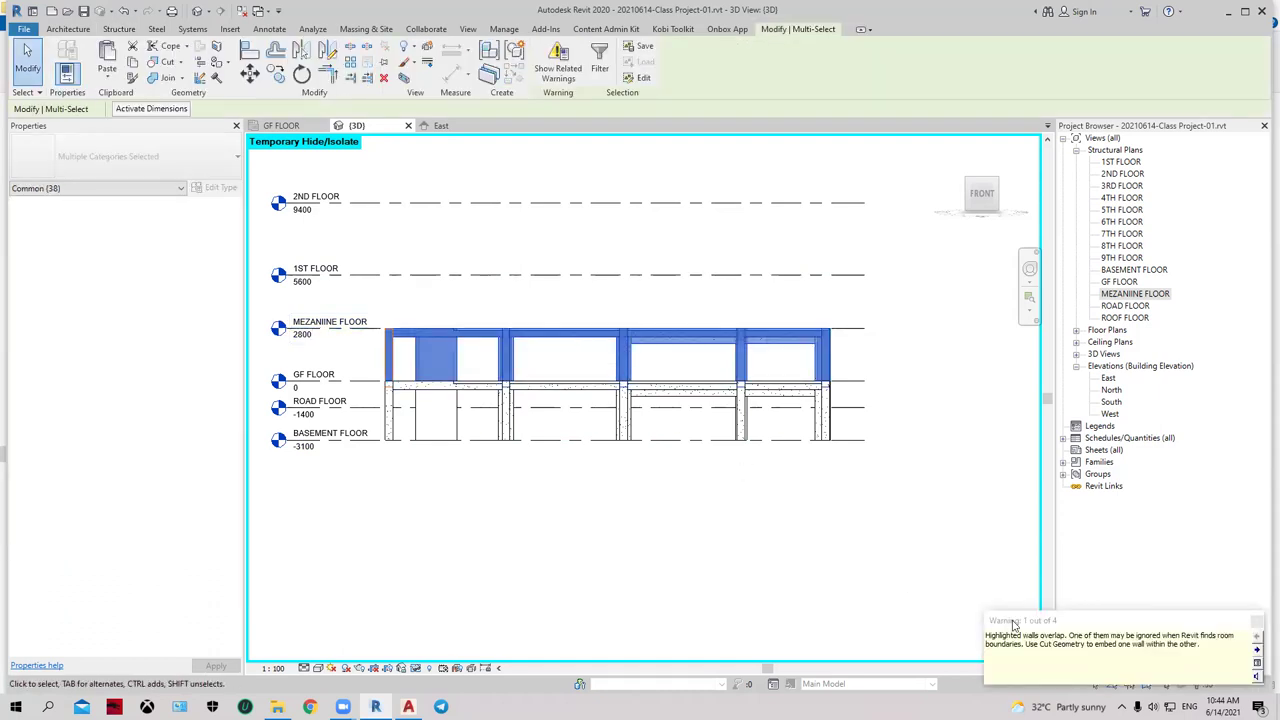
pyautogui.moveTo(1013, 625); pyautogui.dragTo(847, 511)
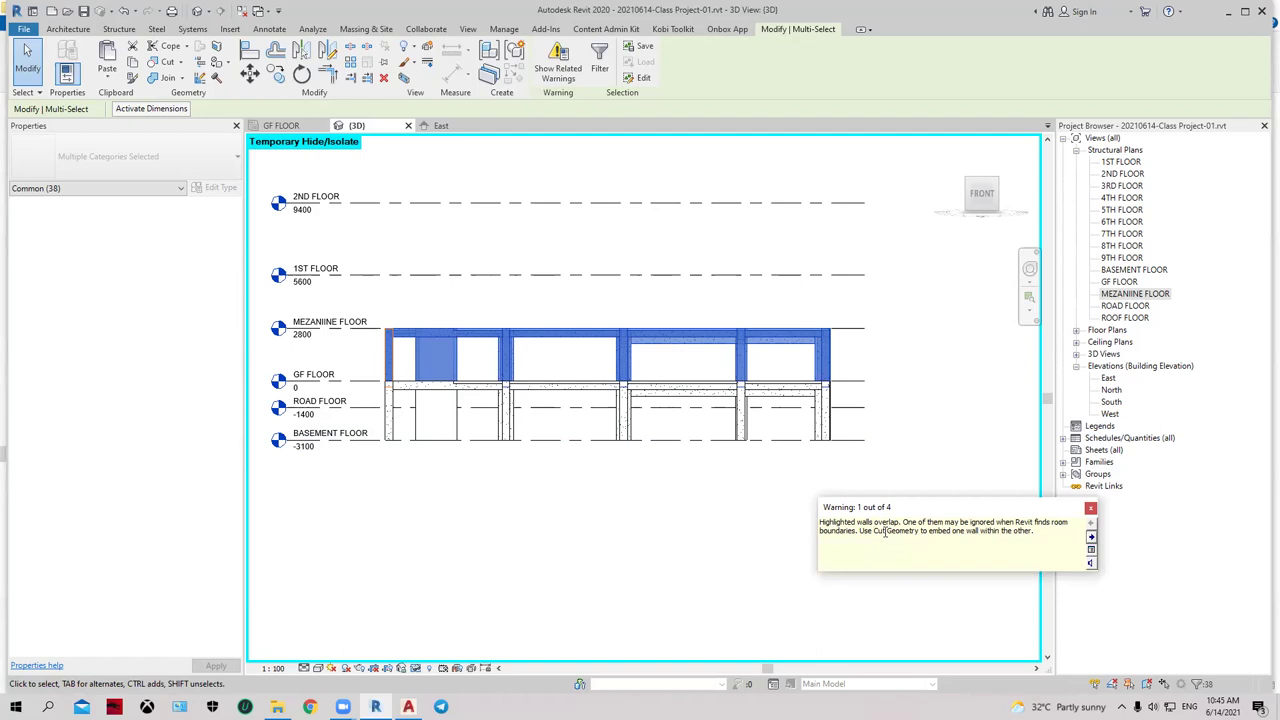
pyautogui.moveTo(903, 522); pyautogui.dragTo(1052, 535)
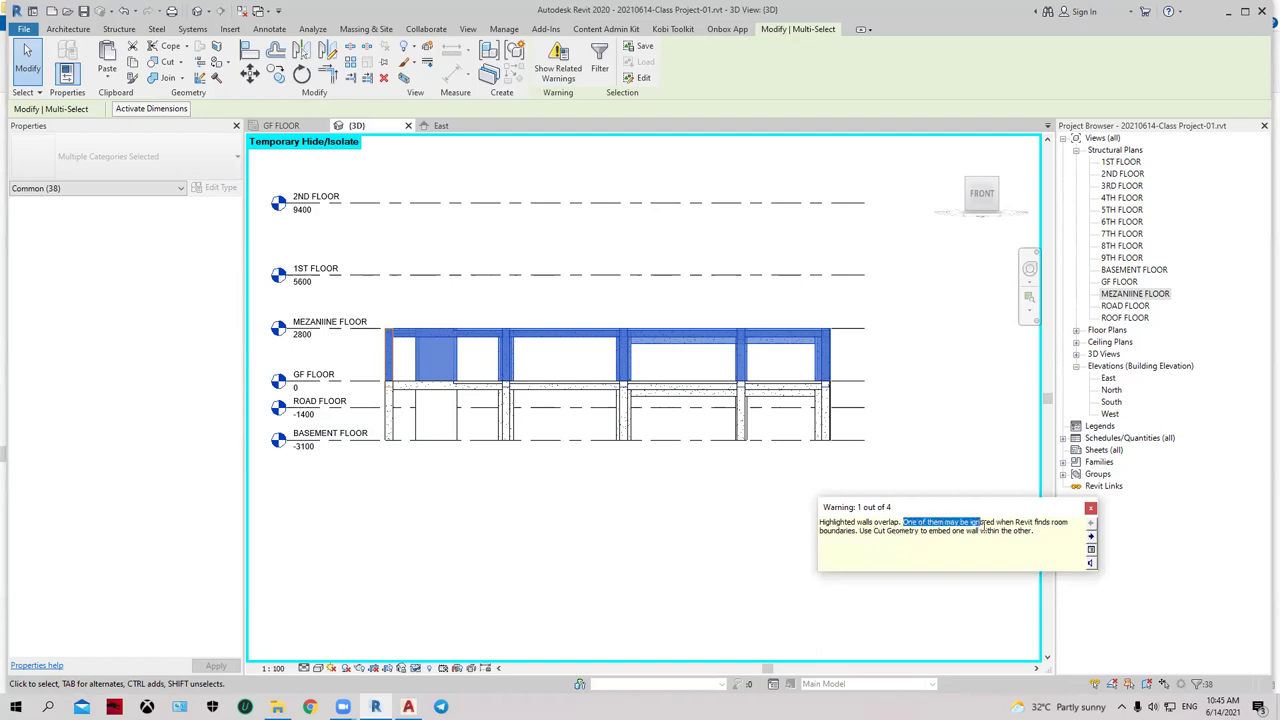